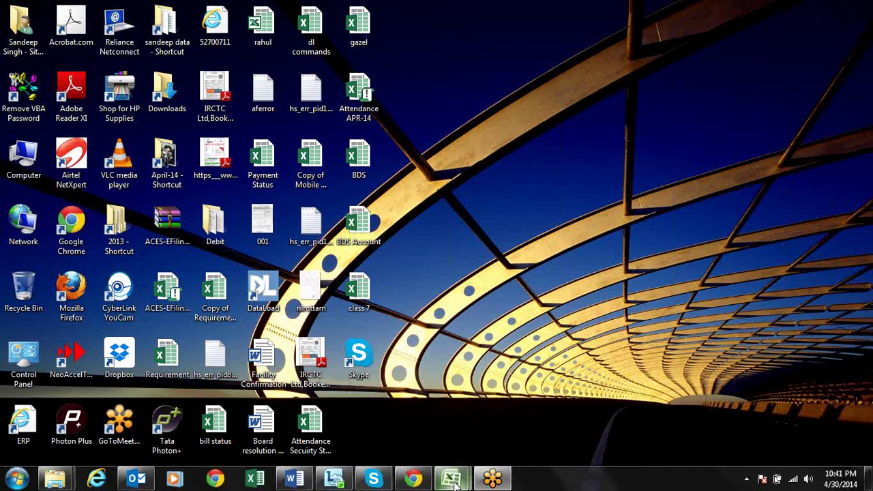
Close the VBA code editor and return to the Book1 workbook
{"action": "mouse_move", "coordinate": [451, 477]}
{"action": "left_click", "coordinate": [531, 396]}
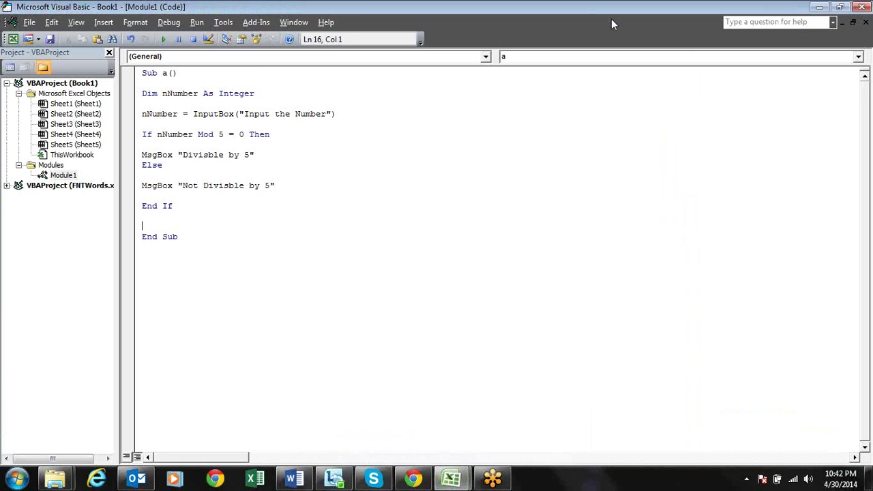
{"action": "double_click", "coordinate": [611, 18]}
{"action": "left_click", "coordinate": [421, 8]}
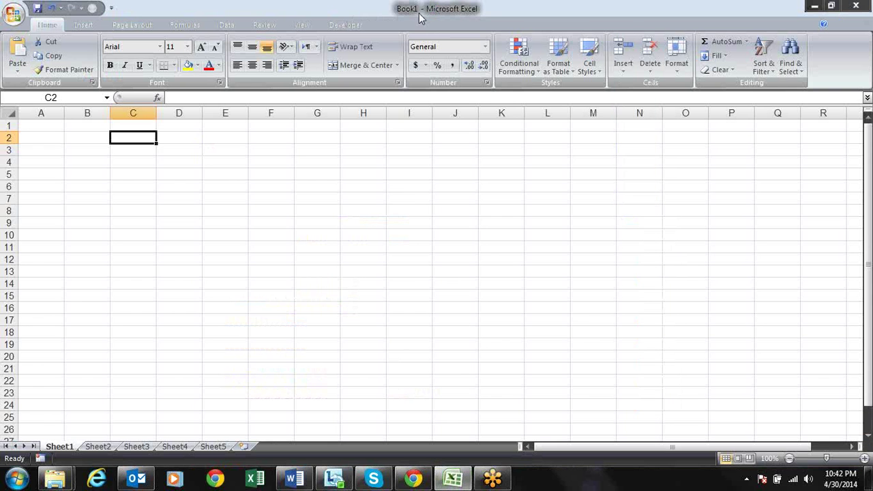
Select cell A1 and show the Formulas ribbon tab
{"action": "left_click", "coordinate": [302, 158]}
{"action": "key", "text": "Left"}
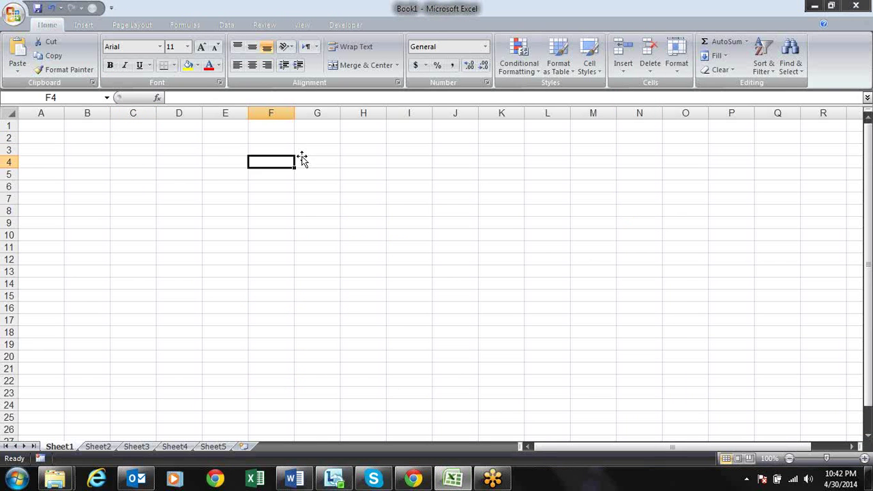
{"action": "key", "text": "Home"}
{"action": "key", "text": "Up"}
{"action": "key", "text": "Up"}
{"action": "key", "text": "Up"}
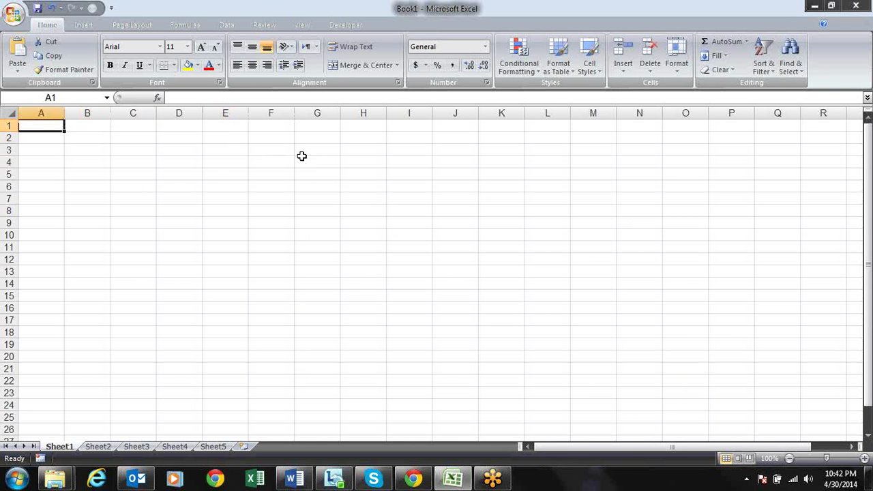
{"action": "left_click", "coordinate": [184, 24]}
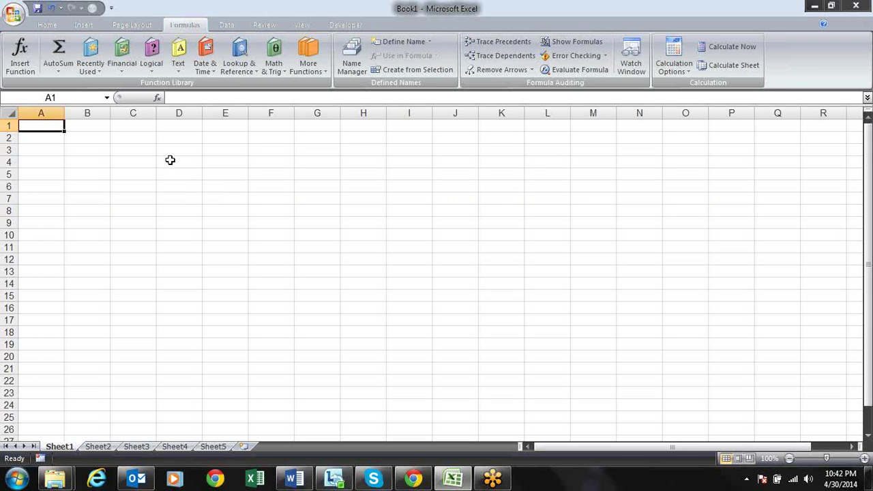
{"action": "left_click", "coordinate": [120, 137]}
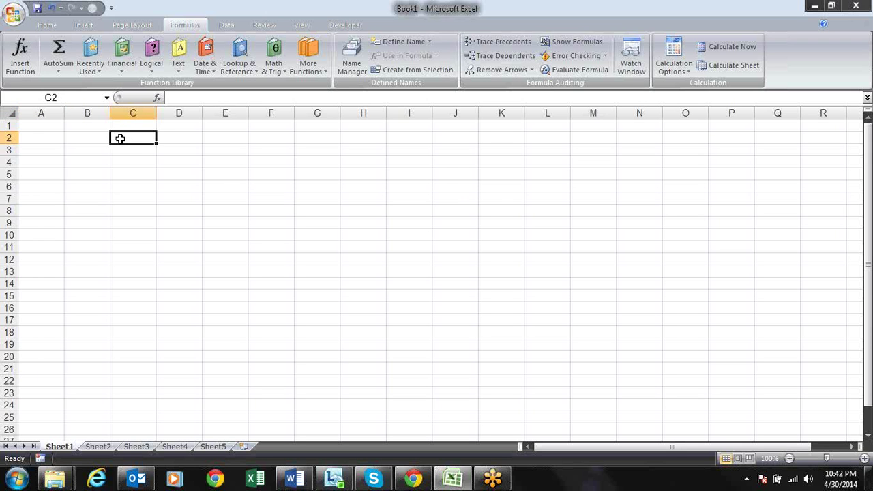
{"action": "left_click", "coordinate": [46, 148]}
{"action": "left_click", "coordinate": [53, 128]}
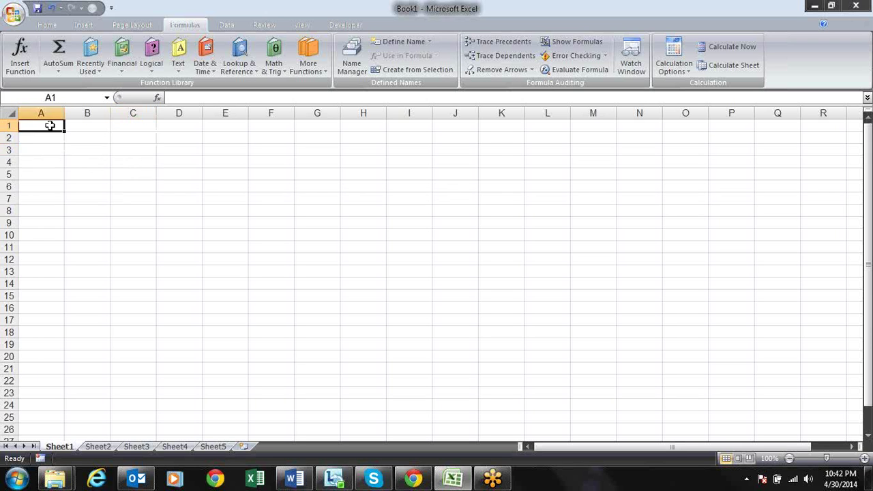
{"action": "key", "text": "Down"}
{"action": "key", "text": "Down"}
{"action": "key", "text": "Down"}
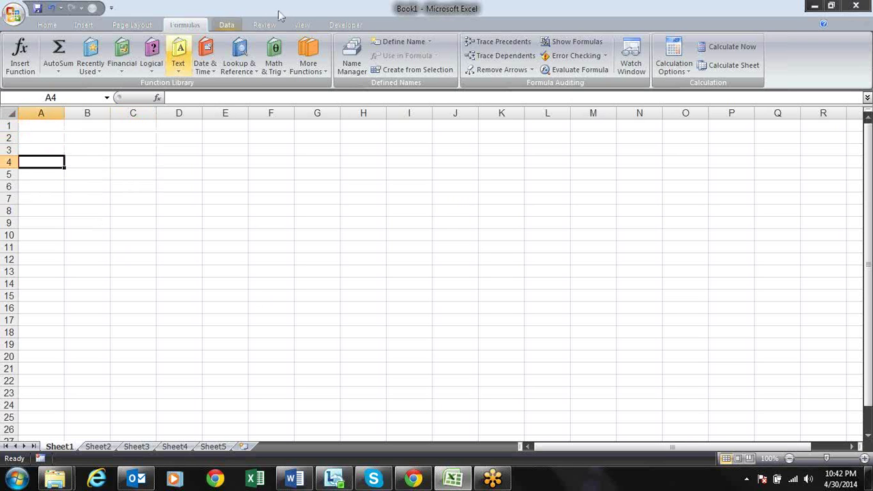
{"action": "left_click", "coordinate": [152, 60]}
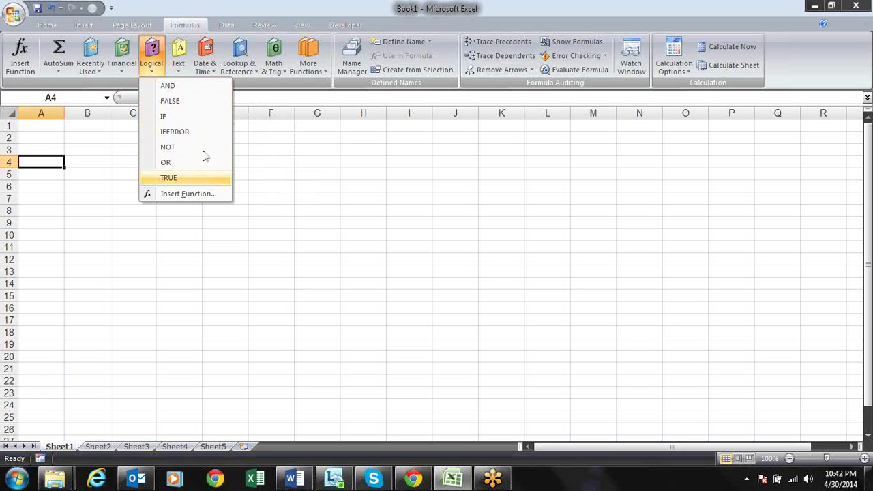
{"action": "left_click", "coordinate": [288, 140]}
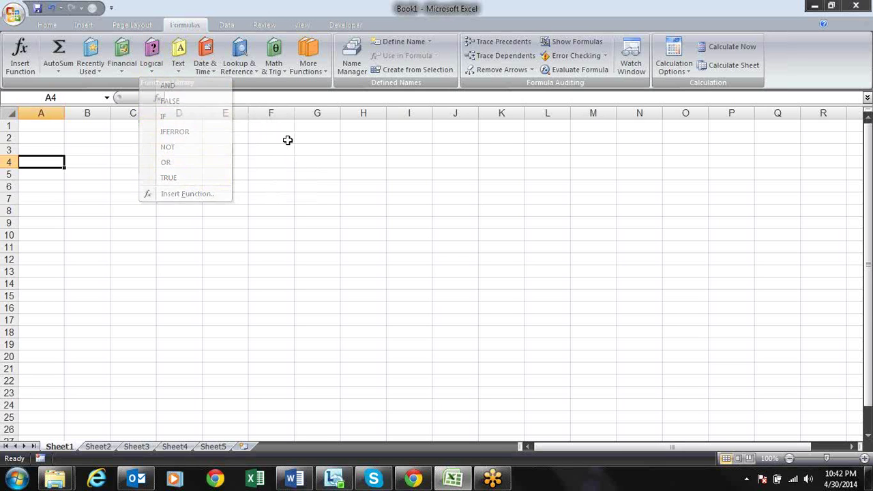
{"action": "left_click", "coordinate": [152, 58]}
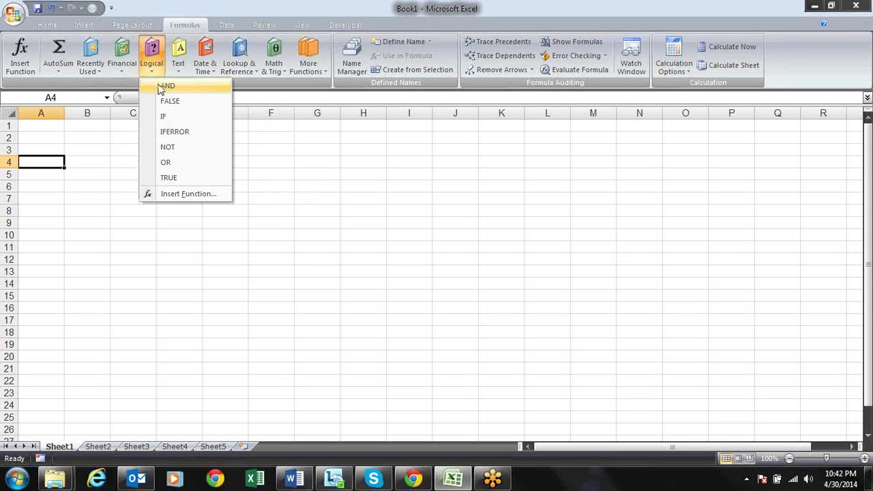
{"action": "left_click", "coordinate": [263, 127]}
{"action": "key", "text": "Right"}
{"action": "key", "text": "Right"}
{"action": "key", "text": "Right"}
{"action": "key", "text": "Left"}
{"action": "key", "text": "Left"}
{"action": "key", "text": "Up"}
{"action": "key", "text": "Up"}
{"action": "key", "text": "Up"}
{"action": "key", "text": "Left"}
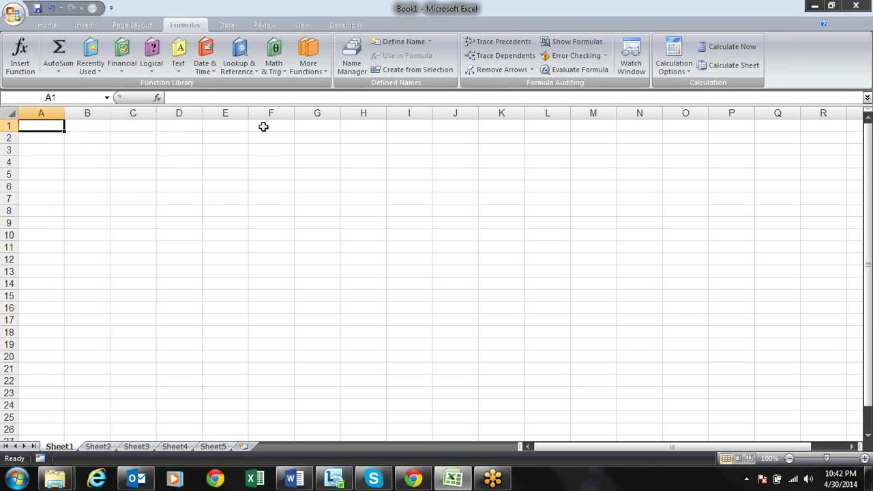
{"action": "key", "text": "Right"}
{"action": "key", "text": "Left"}
{"action": "key", "text": "Right"}
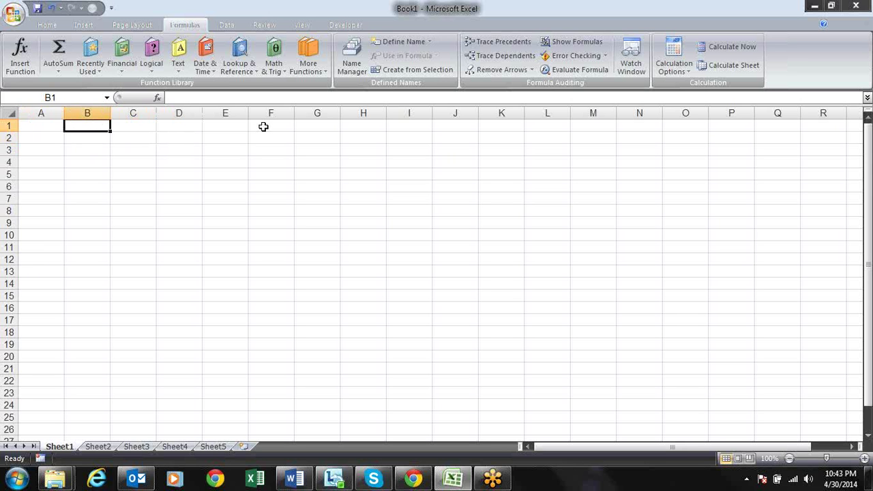
{"action": "key", "text": "Left"}
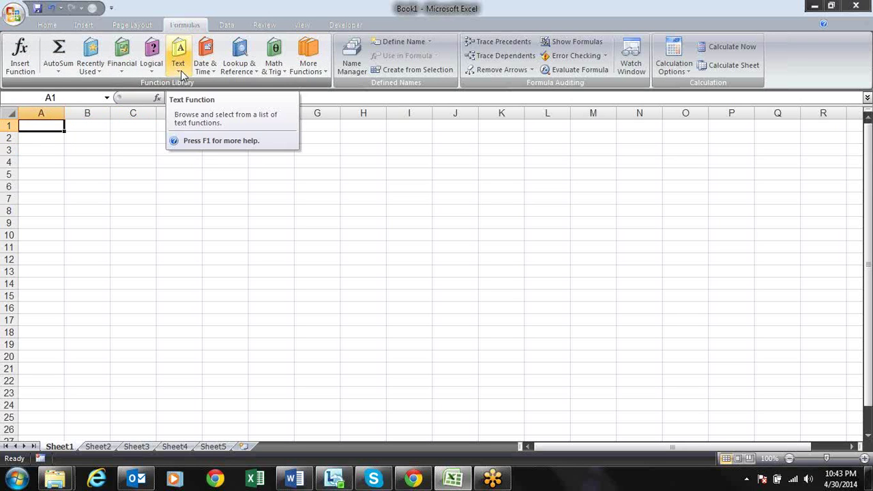
{"action": "left_click", "coordinate": [151, 60]}
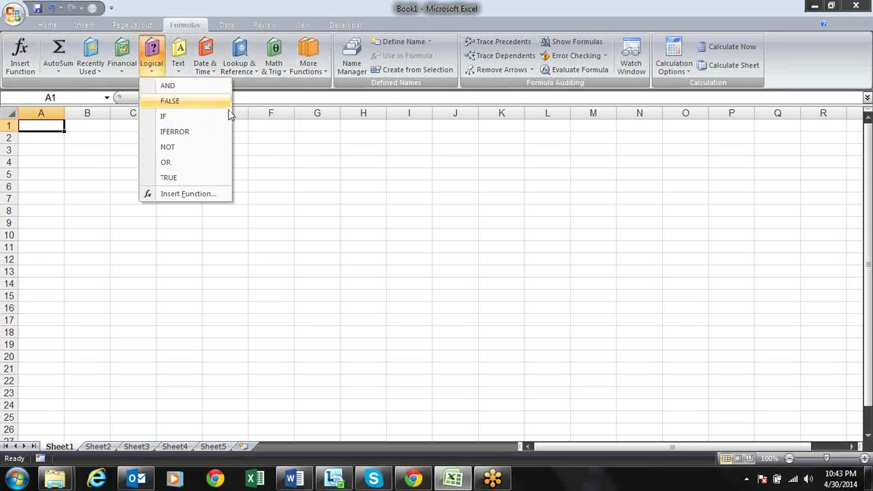
{"action": "left_click", "coordinate": [262, 148]}
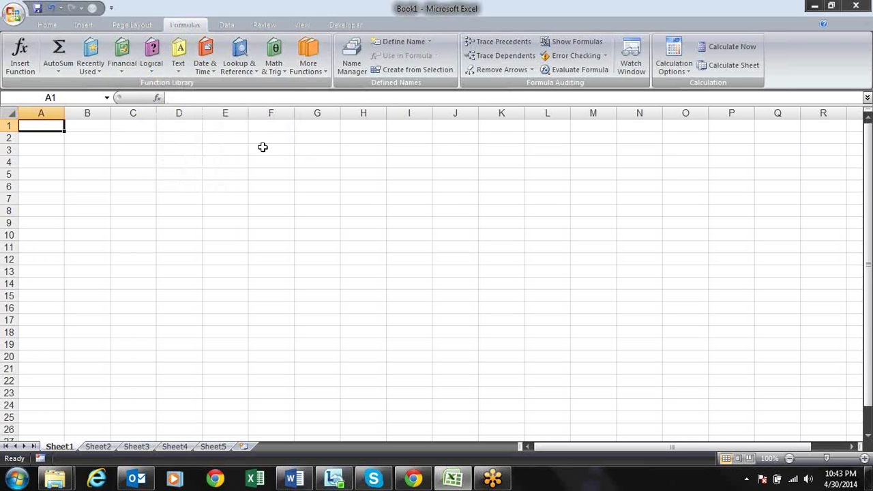
{"action": "key", "text": "Down"}
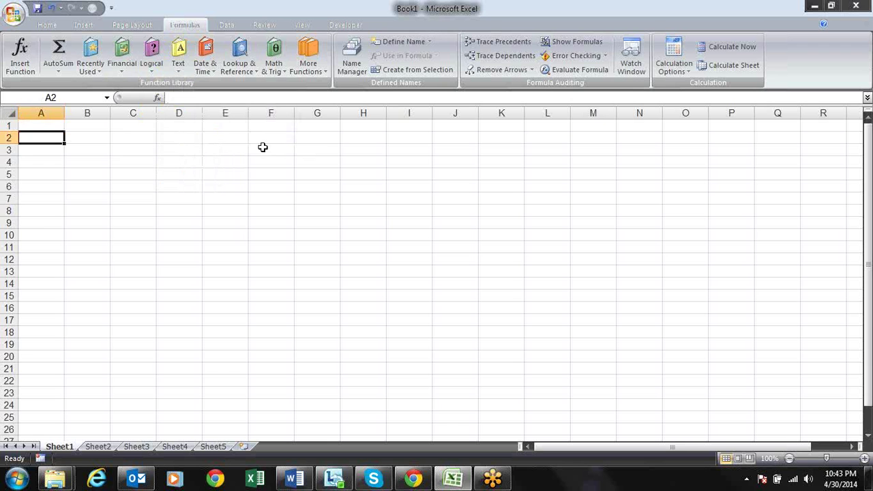
Discard an unfinished IF formula, then enter 20 in A2 and 10 in B2
{"action": "type", "text": "=if"}
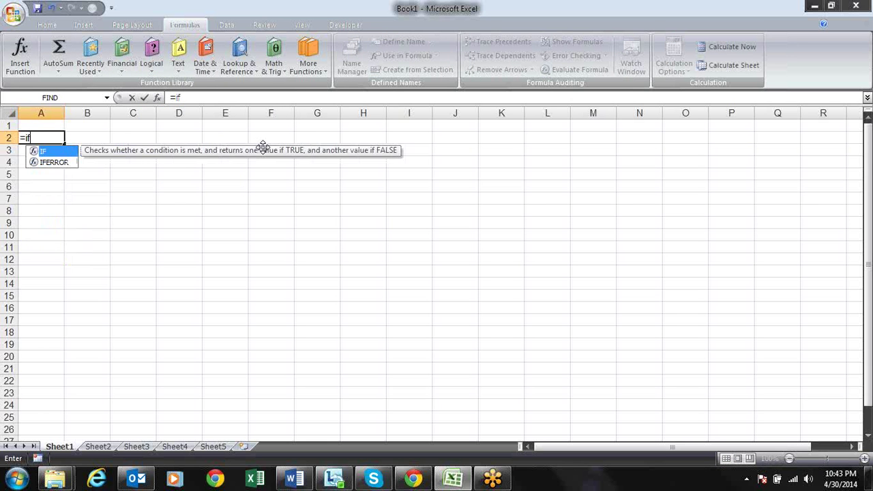
{"action": "key", "text": "Tab"}
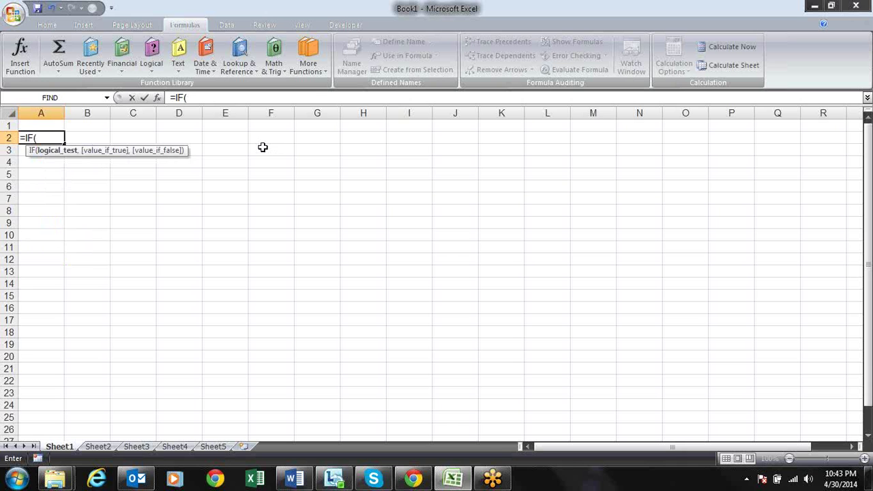
{"action": "key", "text": "Escape"}
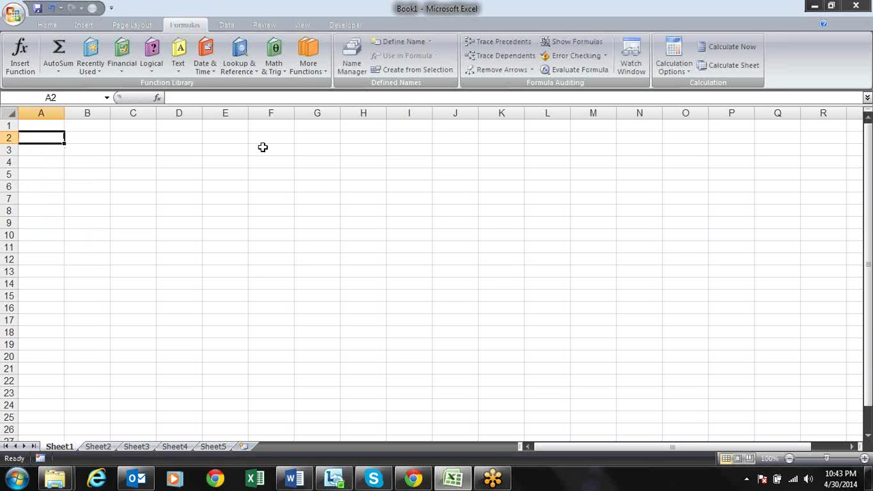
{"action": "type", "text": "20"}
{"action": "key", "text": "Tab"}
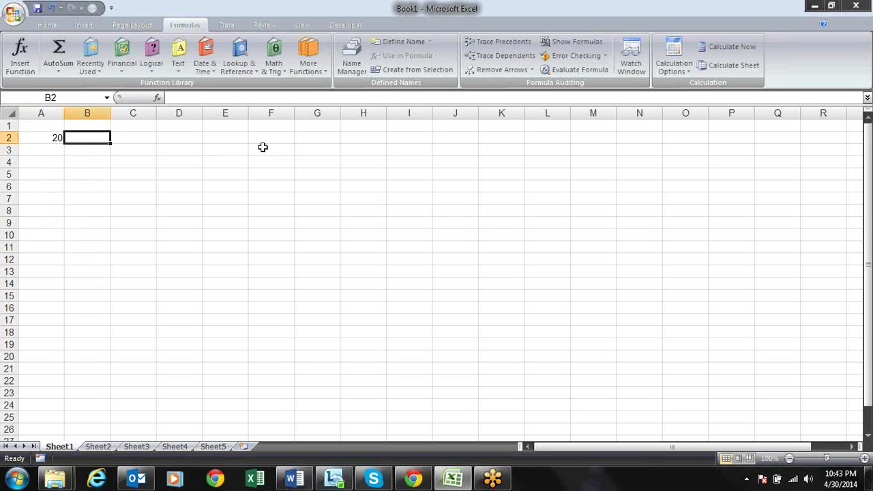
{"action": "type", "text": "10"}
{"action": "key", "text": "Return"}
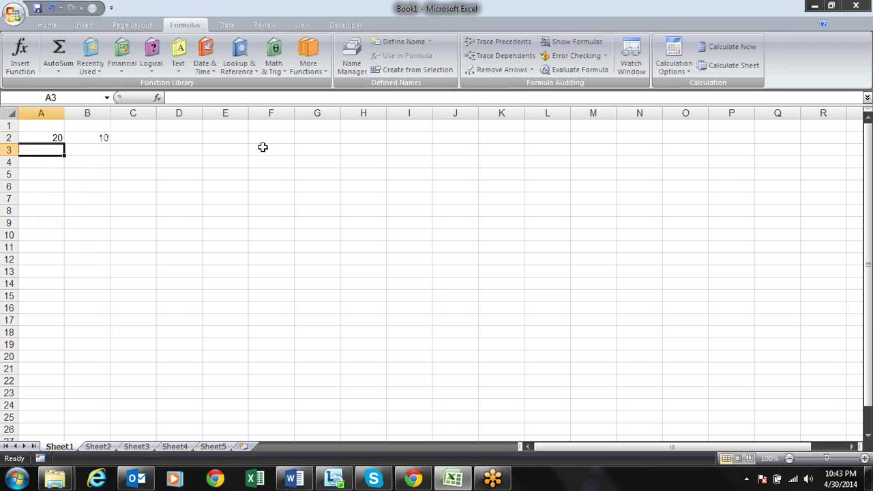
Enter the sample operators <, >, <= and <> in C2:C5
{"action": "key", "text": "Up"}
{"action": "key", "text": "Right"}
{"action": "key", "text": "Right"}
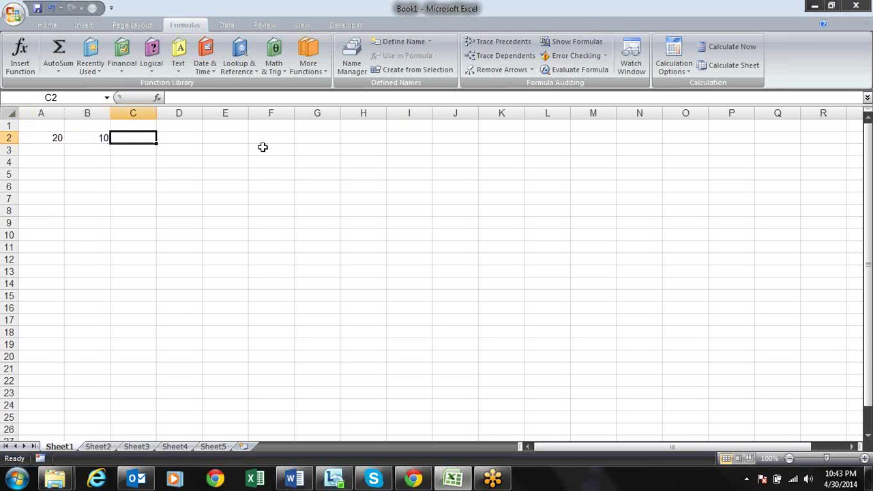
{"action": "type", "text": "<"}
{"action": "key", "text": "Return"}
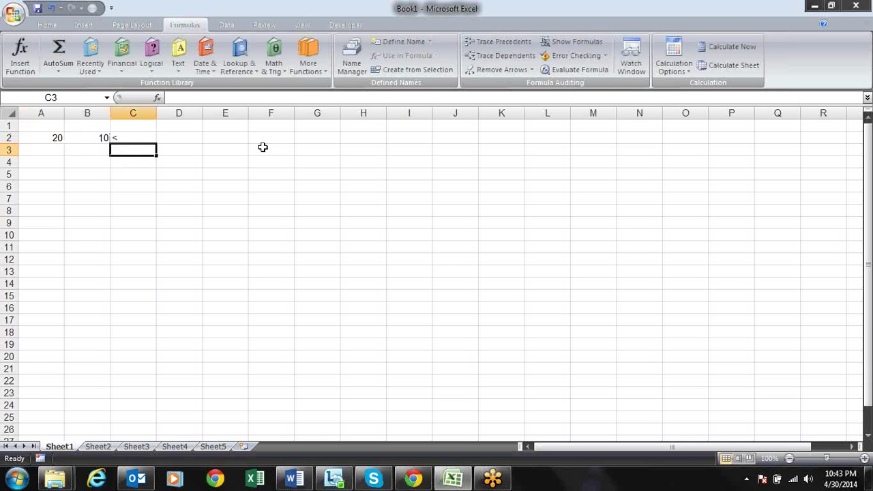
{"action": "type", "text": ">"}
{"action": "key", "text": "Return"}
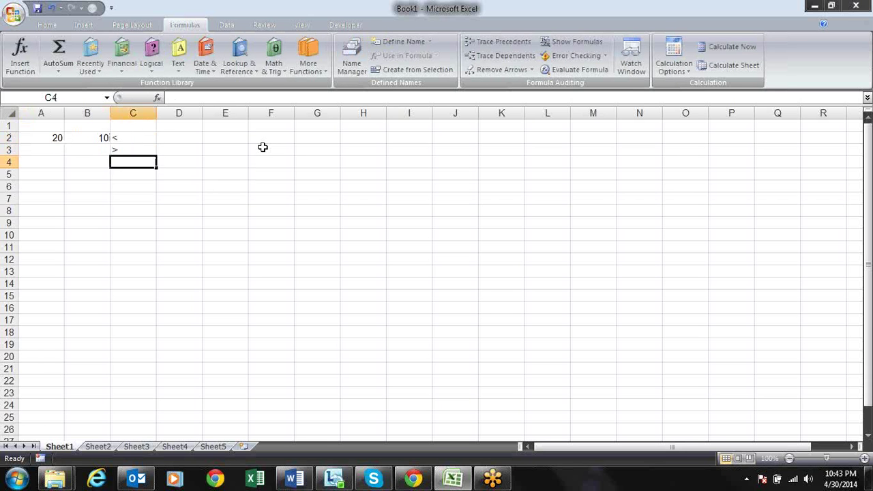
{"action": "type", "text": "<="}
{"action": "key", "text": "Return"}
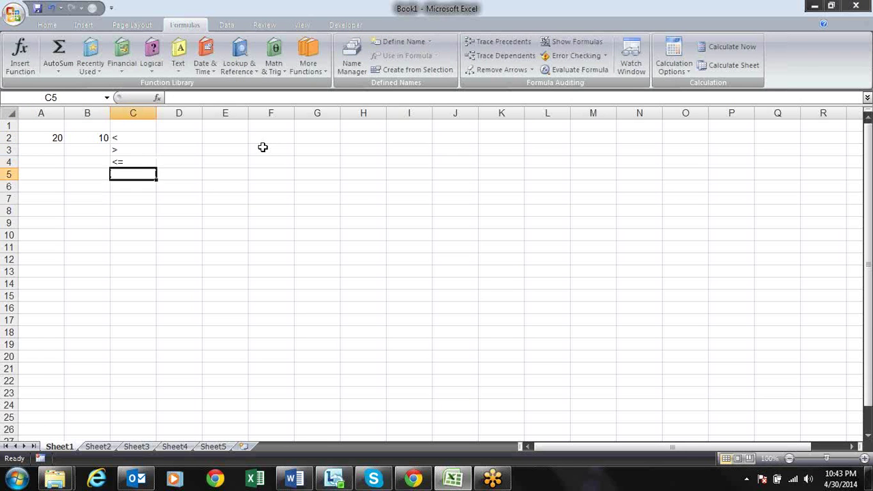
{"action": "type", "text": "<>"}
{"action": "key", "text": "Return"}
Clear C2:C5 and start the formula =A2> in C2
{"action": "key", "text": "Up"}
{"action": "key", "text": "Up"}
{"action": "key", "text": "Up"}
{"action": "key", "text": "Up"}
{"action": "key", "text": "shift+Down"}
{"action": "key", "text": "shift+Down"}
{"action": "key", "text": "shift+Down"}
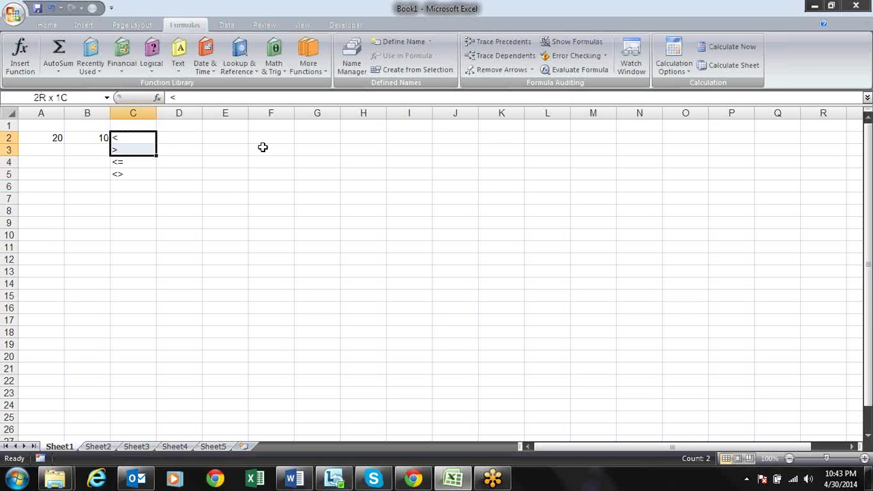
{"action": "key", "text": "Delete"}
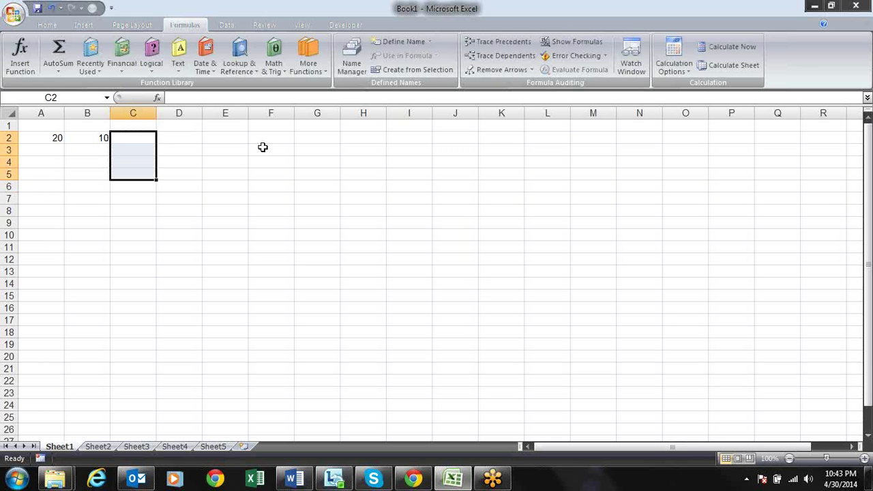
{"action": "key", "text": "Up"}
{"action": "key", "text": "Down"}
{"action": "type", "text": "="}
{"action": "key", "text": "Left"}
{"action": "key", "text": "Left"}
{"action": "type", "text": ">"}
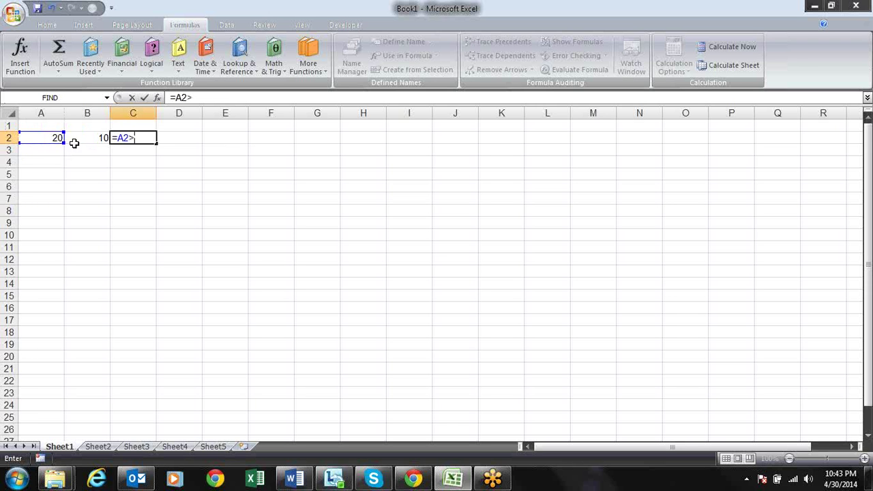
Complete C2's formula as =A2>B2 so it returns TRUE
{"action": "left_click", "coordinate": [93, 138]}
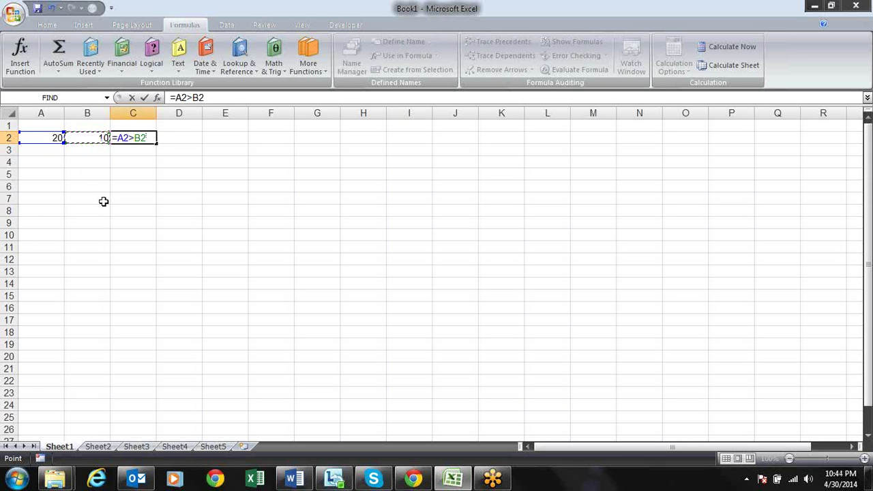
{"action": "key", "text": "Return"}
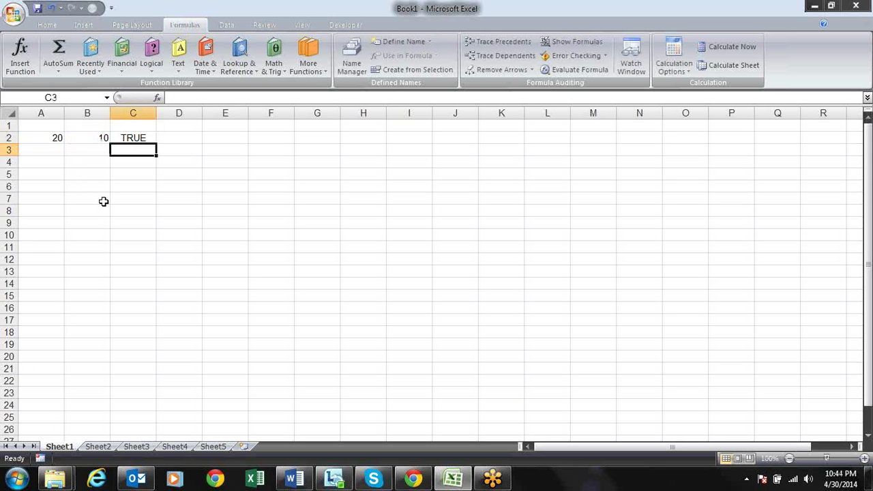
{"action": "key", "text": "Up"}
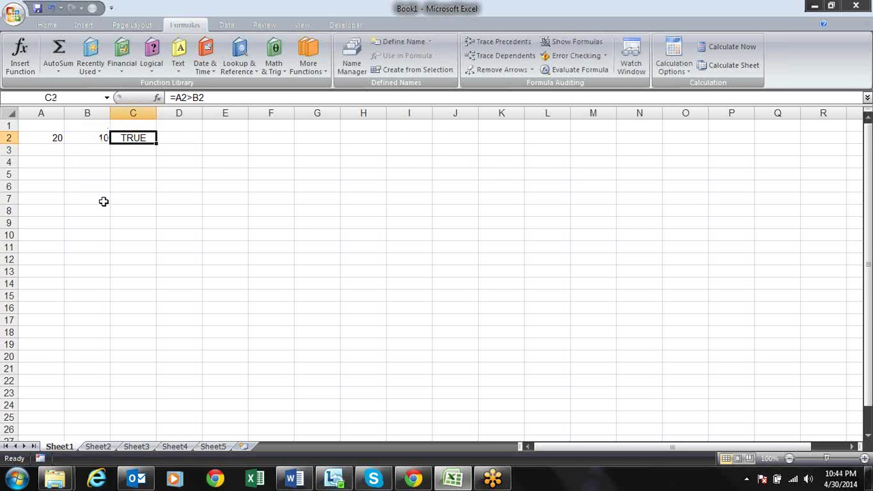
{"action": "key", "text": "Right"}
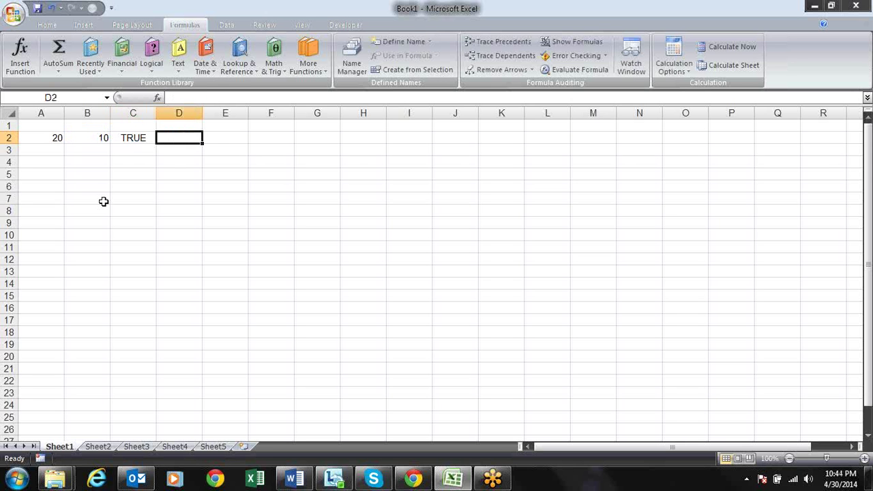
Type the label 'Boolean Value' in D2
{"action": "type", "text": "Boolean"}
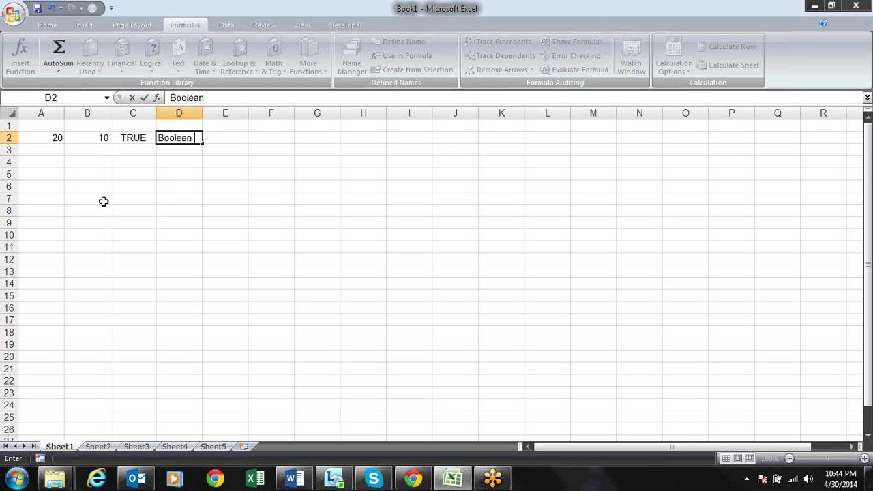
{"action": "type", "text": " Value"}
{"action": "key", "text": "Return"}
{"action": "key", "text": "Return"}
{"action": "key", "text": "Down"}
{"action": "key", "text": "Left"}
{"action": "key", "text": "Up"}
{"action": "key", "text": "Right"}
{"action": "key", "text": "Right"}
{"action": "key", "text": "Left"}
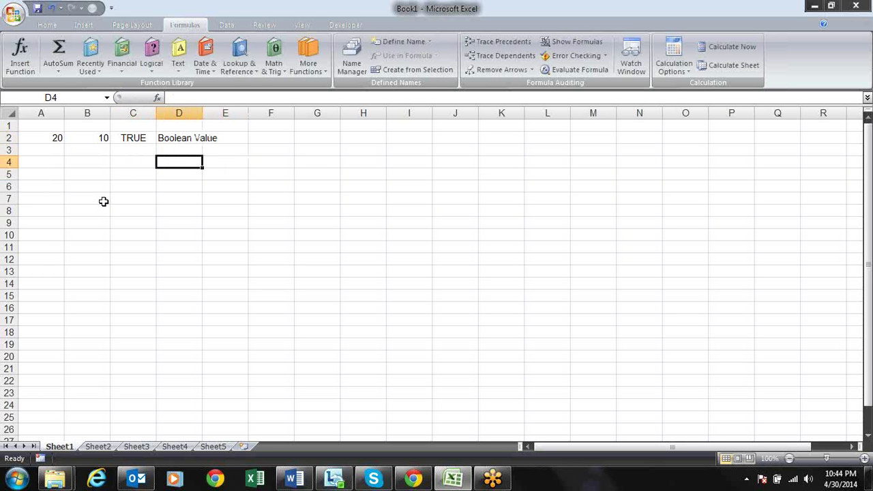
Enter the sample numbers 1023, 23, 23 and 4 in D4:D7
{"action": "type", "text": "1023"}
{"action": "key", "text": "Return"}
{"action": "type", "text": "23"}
{"action": "key", "text": "Return"}
{"action": "type", "text": "23"}
{"action": "key", "text": "Return"}
{"action": "type", "text": "4"}
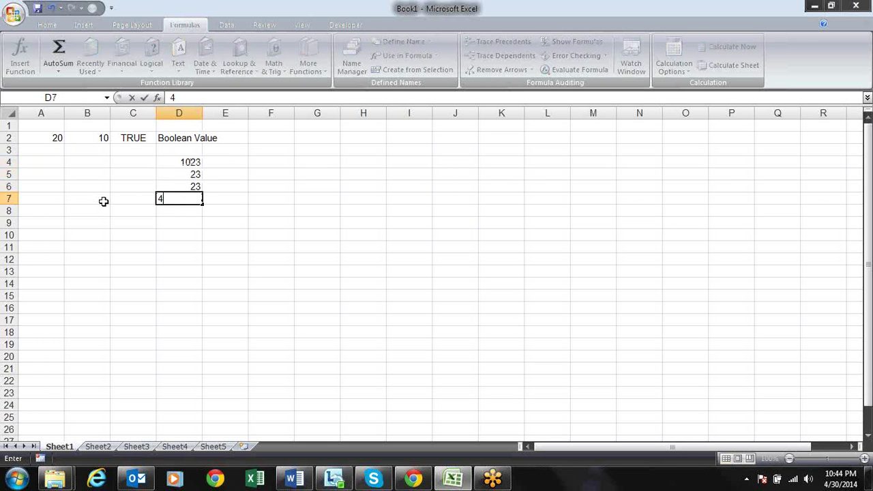
{"action": "key", "text": "Tab"}
Enter the sample text sadfsd, fsdf, fdj and df in E4:E7
{"action": "key", "text": "Up"}
{"action": "key", "text": "Up"}
{"action": "key", "text": "Up"}
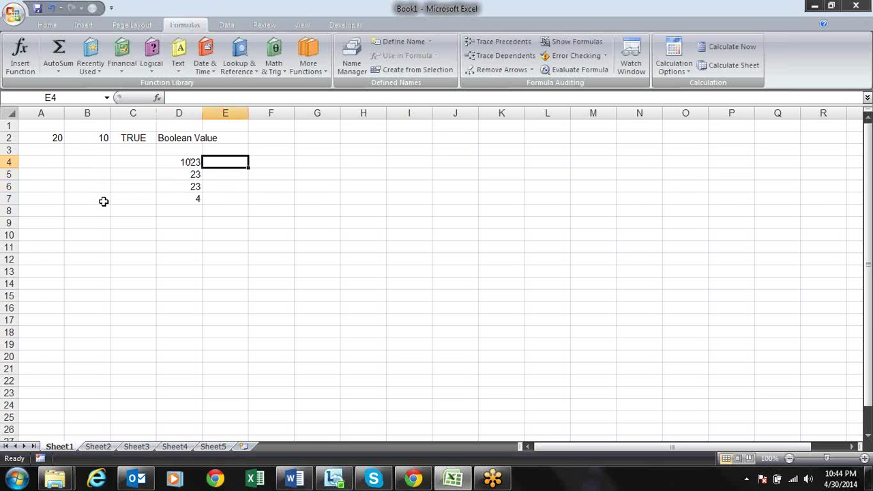
{"action": "type", "text": "sadfsd"}
{"action": "key", "text": "Return"}
{"action": "type", "text": "fsdf"}
{"action": "key", "text": "Return"}
{"action": "type", "text": "fdj"}
{"action": "key", "text": "Return"}
{"action": "type", "text": "df"}
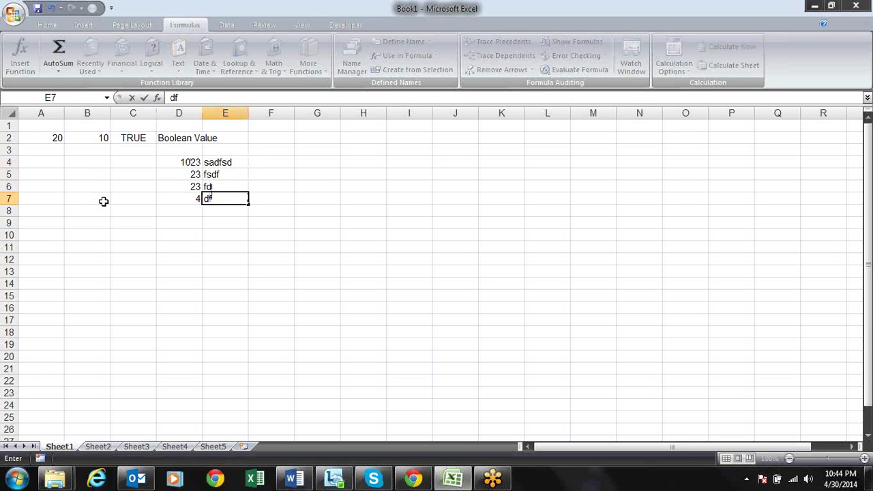
{"action": "key", "text": "Up"}
{"action": "key", "text": "Up"}
{"action": "key", "text": "Up"}
Enter TRUE in F4 and FALSE in F5
{"action": "key", "text": "Left"}
{"action": "key", "text": "Right"}
{"action": "key", "text": "Right"}
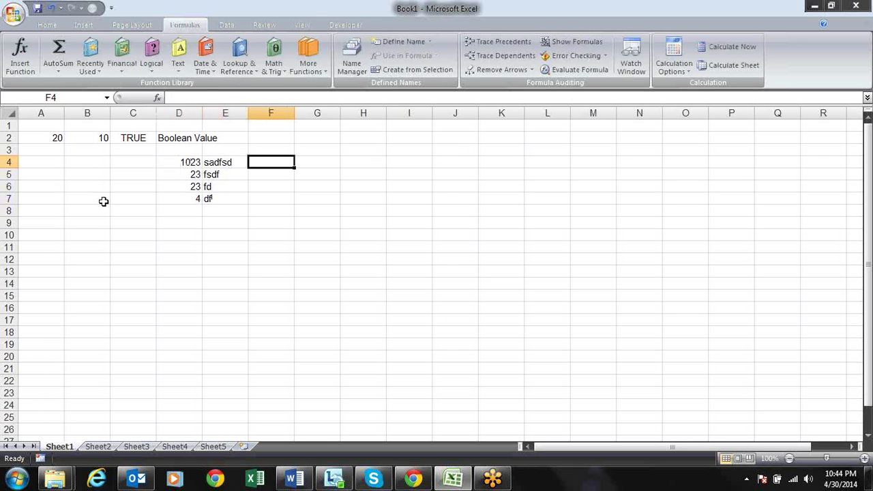
{"action": "type", "text": "Tu"}
{"action": "key", "text": "BackSpace"}
{"action": "type", "text": "rue"}
{"action": "key", "text": "Return"}
{"action": "type", "text": "False"}
{"action": "key", "text": "Return"}
Put 1 in G4 and 0 in G5 beside the logical values
{"action": "key", "text": "Up"}
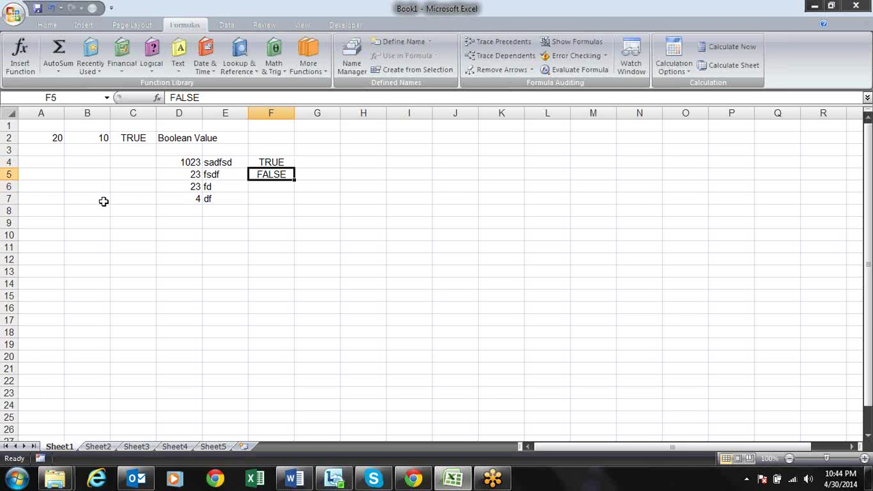
{"action": "key", "text": "Up"}
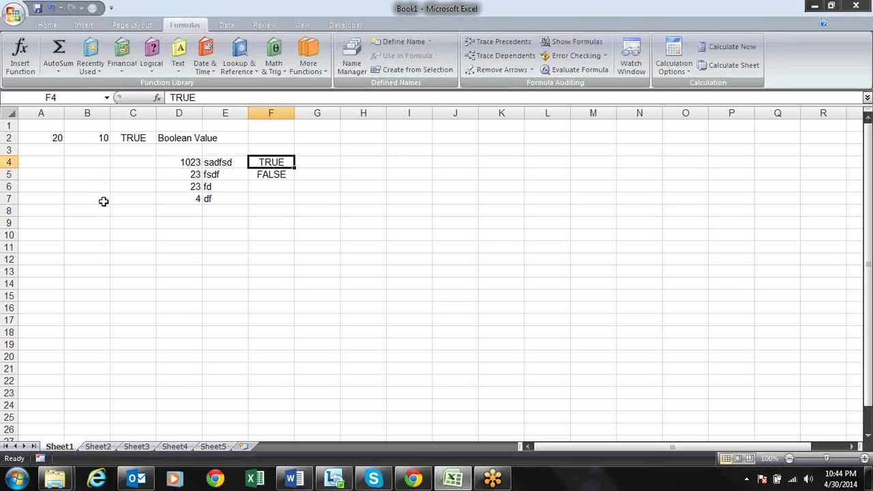
{"action": "key", "text": "Right"}
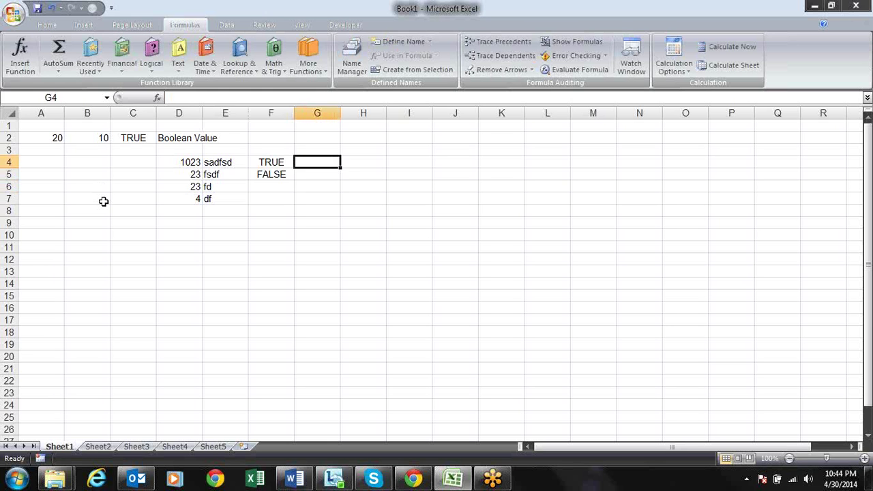
{"action": "type", "text": "1"}
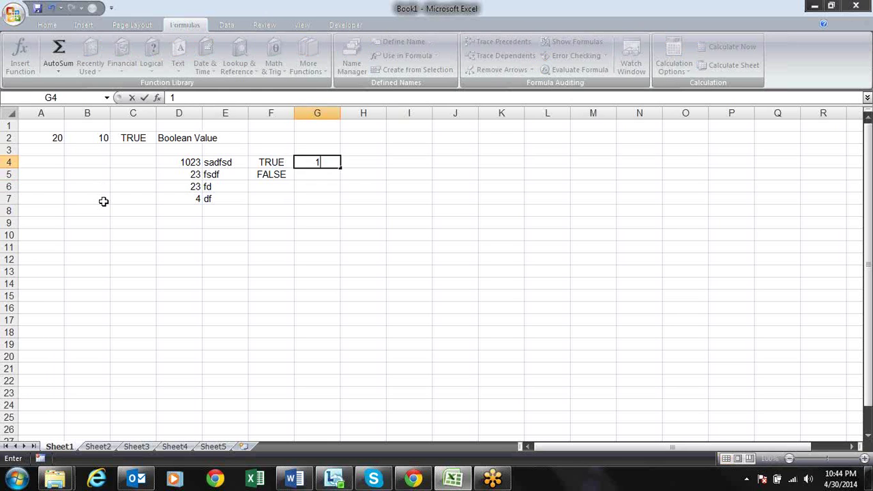
{"action": "key", "text": "Return"}
{"action": "type", "text": "0"}
{"action": "key", "text": "Return"}
{"action": "key", "text": "Up"}
{"action": "key", "text": "Up"}
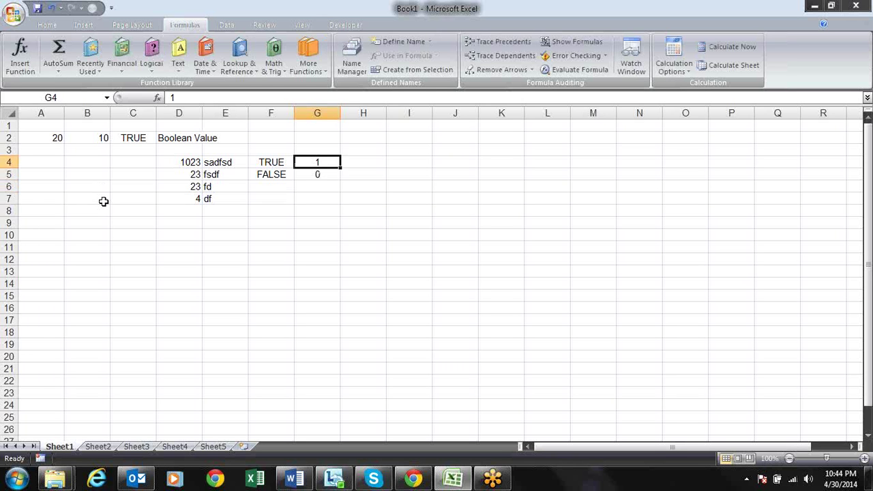
{"action": "key", "text": "Down"}
{"action": "key", "text": "Up"}
{"action": "key", "text": "Down"}
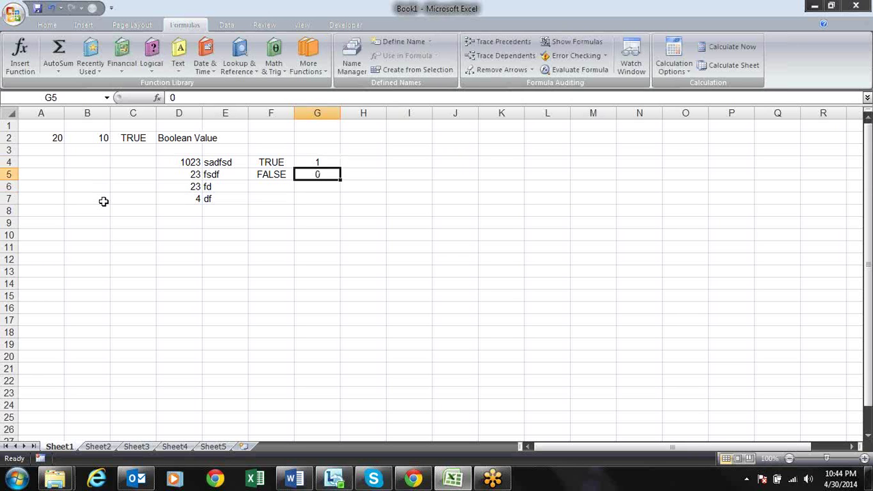
{"action": "key", "text": "Up"}
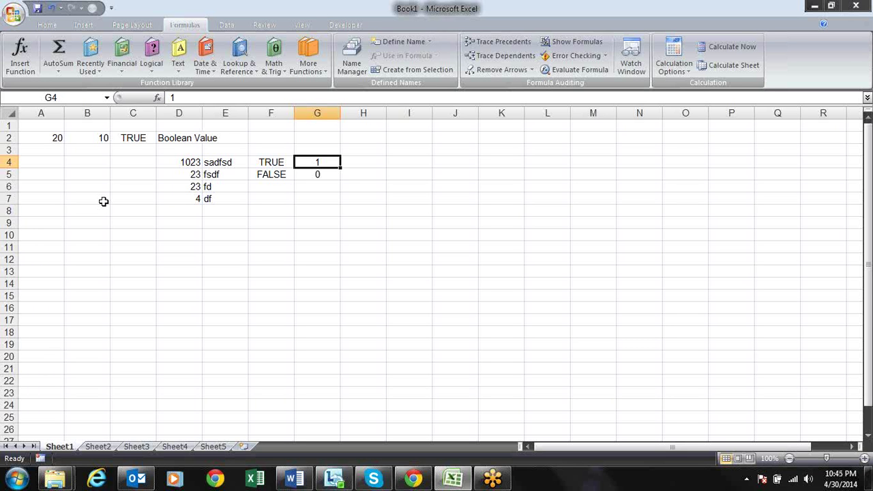
Clear the TRUE/FALSE and 1/0 demo values from F4:G5
{"action": "key", "text": "Down"}
{"action": "key", "text": "Up"}
{"action": "key", "text": "Left"}
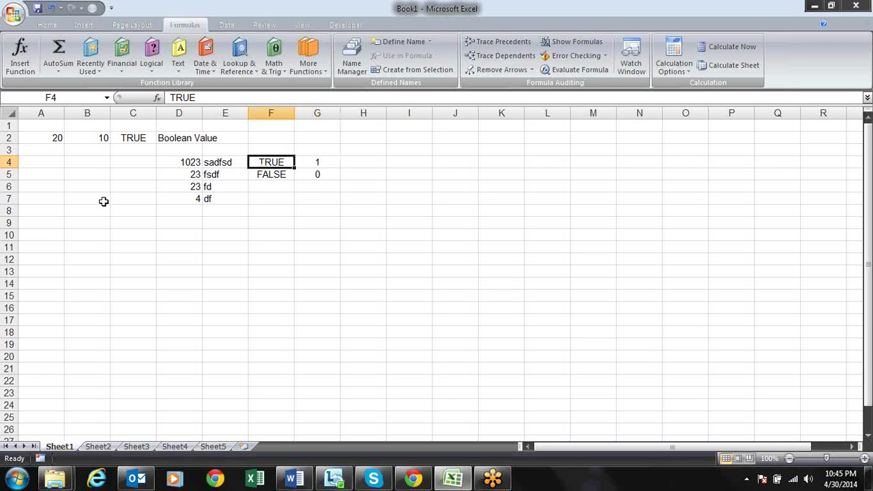
{"action": "key", "text": "Down"}
{"action": "key", "text": "Up"}
{"action": "key", "text": "Right"}
{"action": "key", "text": "Left"}
{"action": "key", "text": "shift+Right"}
{"action": "key", "text": "shift+Down"}
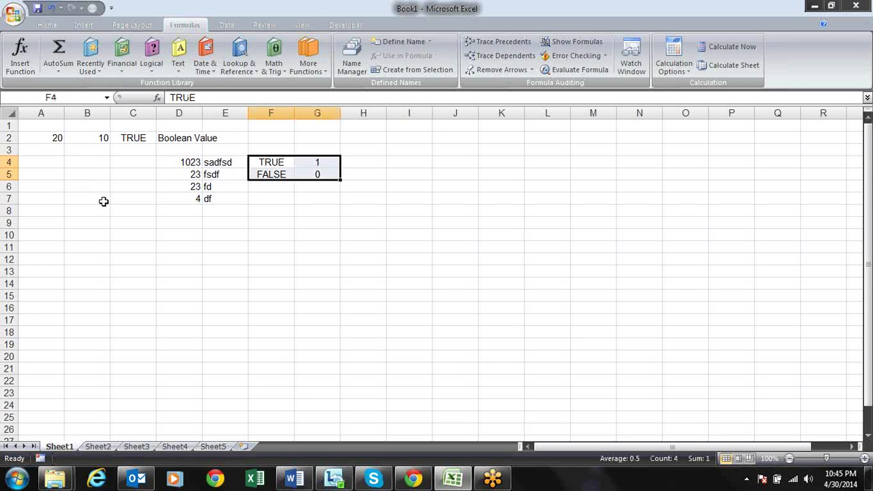
{"action": "key", "text": "Delete"}
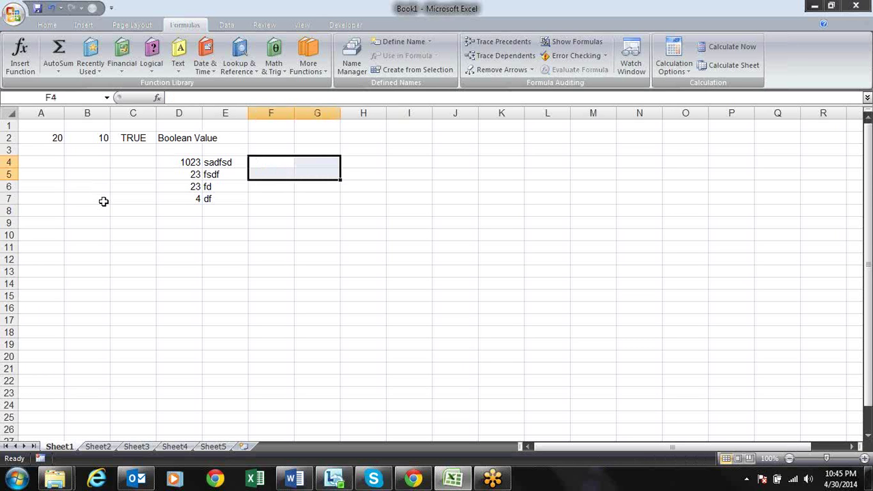
Delete the sample numbers and text in D4:E7
{"action": "key", "text": "Left"}
{"action": "key", "text": "shift+Right"}
{"action": "key", "text": "shift+Down"}
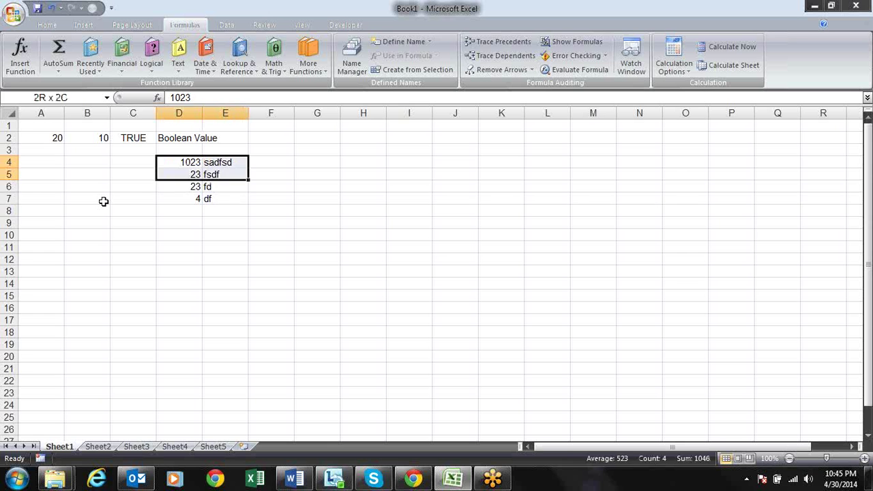
{"action": "key", "text": "shift+Down"}
{"action": "key", "text": "shift+Down"}
{"action": "key", "text": "Delete"}
Look through the Formulas > Logical function list, then close it
{"action": "key", "text": "Left"}
{"action": "key", "text": "Left"}
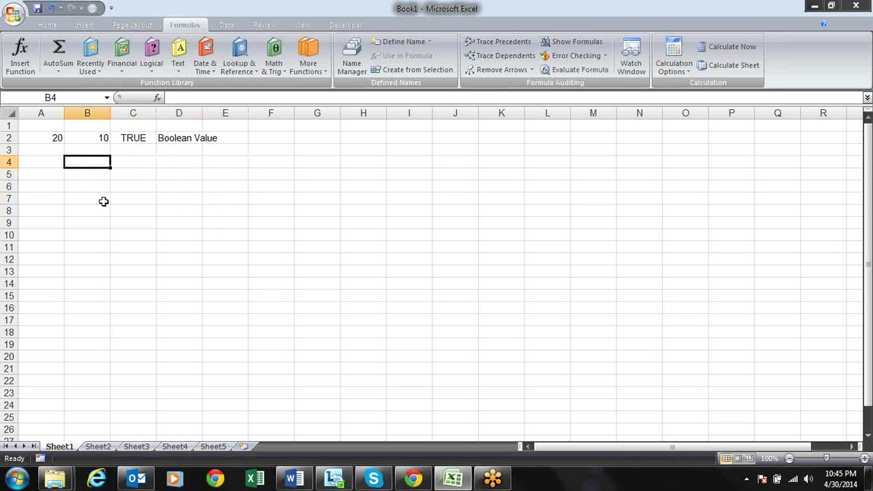
{"action": "key", "text": "Up"}
{"action": "key", "text": "Up"}
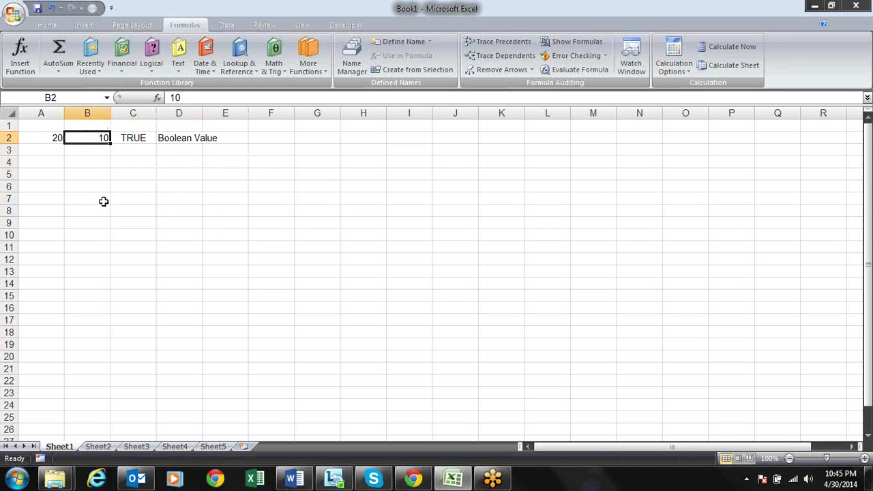
{"action": "key", "text": "Down"}
{"action": "key", "text": "Down"}
{"action": "key", "text": "Down"}
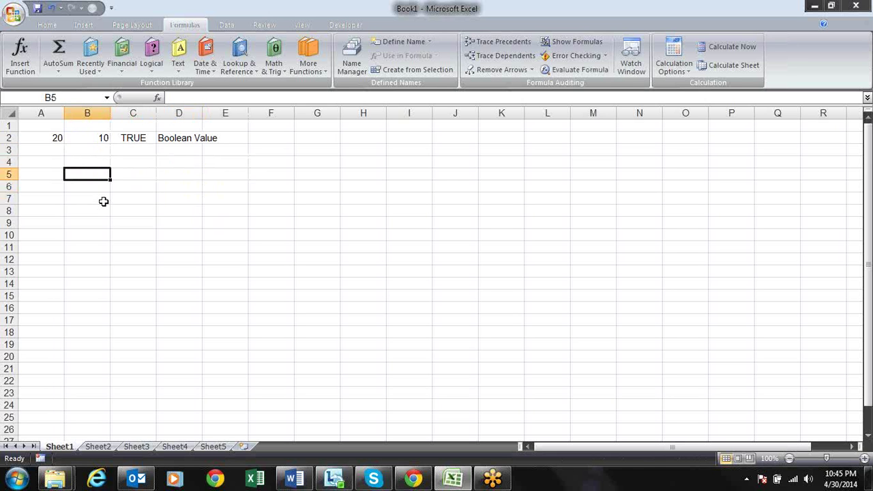
{"action": "key", "text": "Up"}
{"action": "key", "text": "Up"}
{"action": "key", "text": "Up"}
{"action": "key", "text": "Right"}
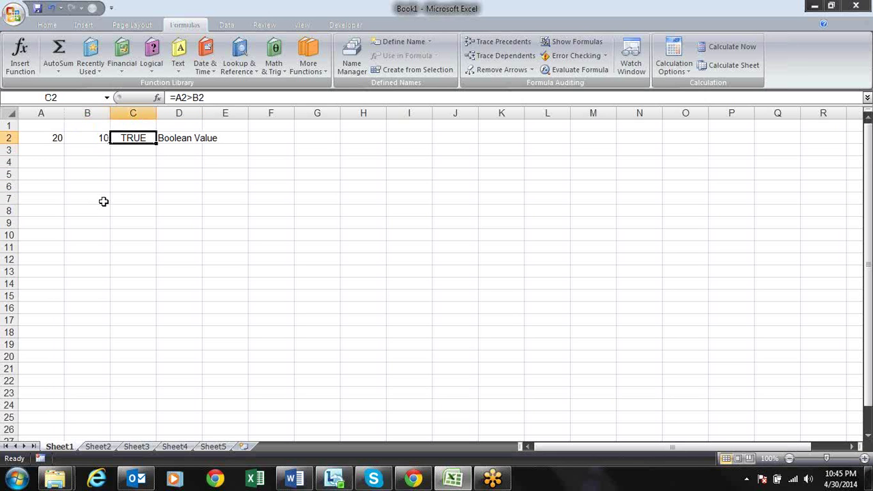
{"action": "left_click", "coordinate": [152, 56]}
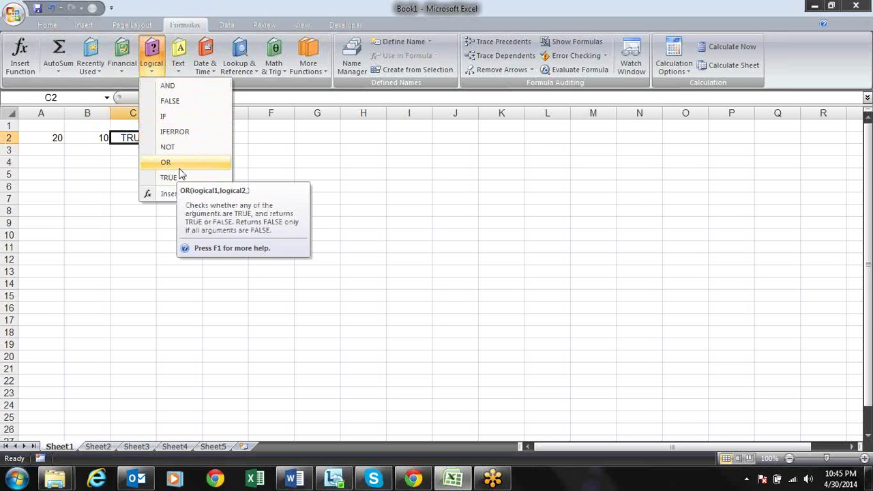
{"action": "left_click", "coordinate": [70, 162]}
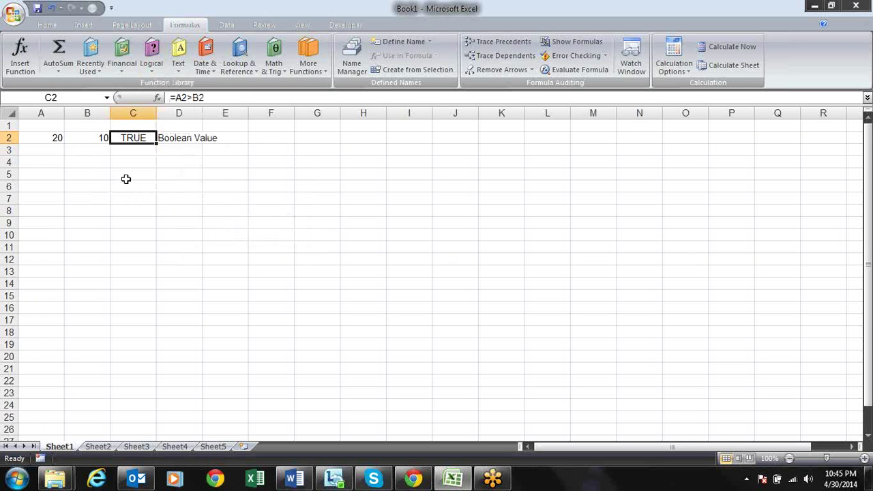
Delete the Boolean Value label from D2
{"action": "left_click", "coordinate": [184, 151]}
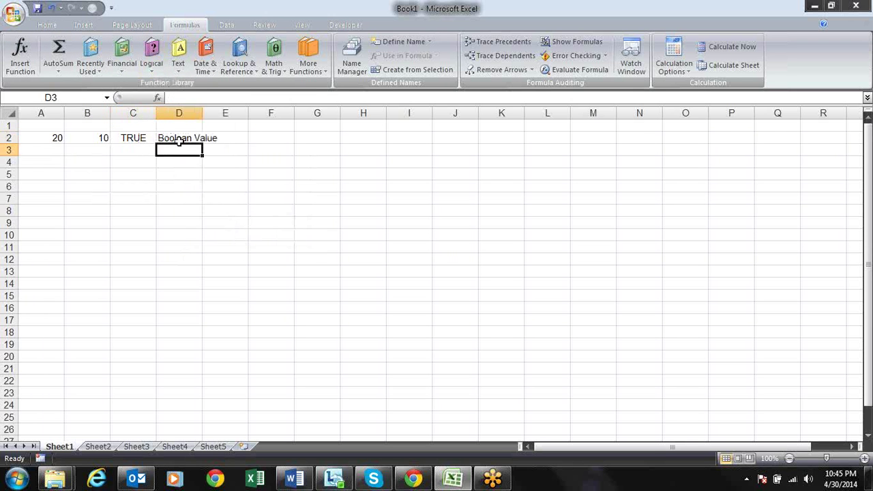
{"action": "left_click", "coordinate": [175, 138]}
{"action": "key", "text": "Delete"}
{"action": "key", "text": "Left"}
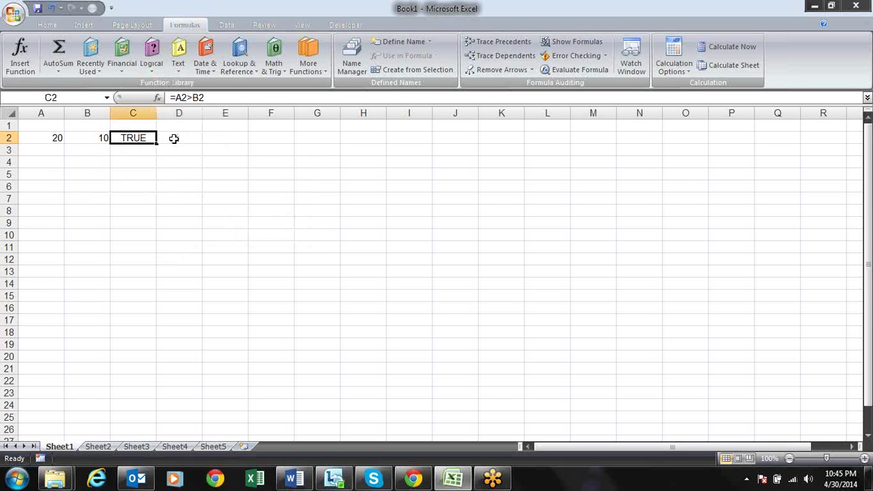
{"action": "left_click", "coordinate": [174, 139]}
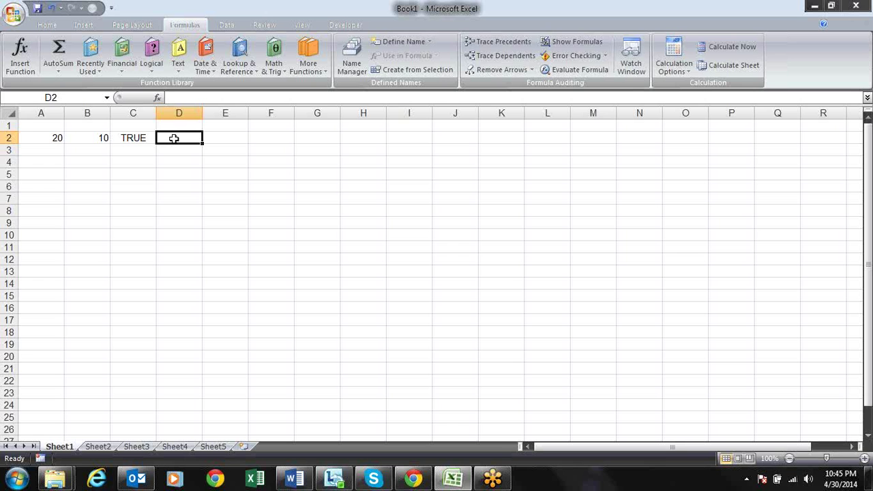
{"action": "type", "text": "=IF("}
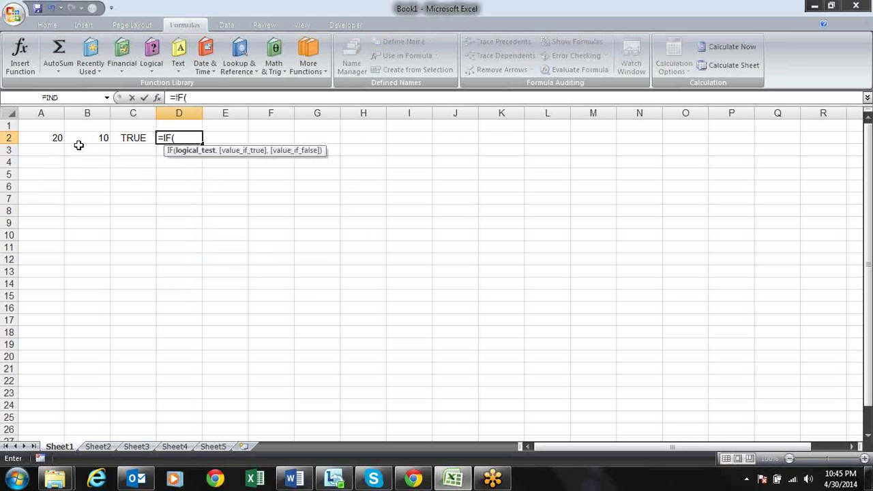
{"action": "left_click", "coordinate": [138, 138]}
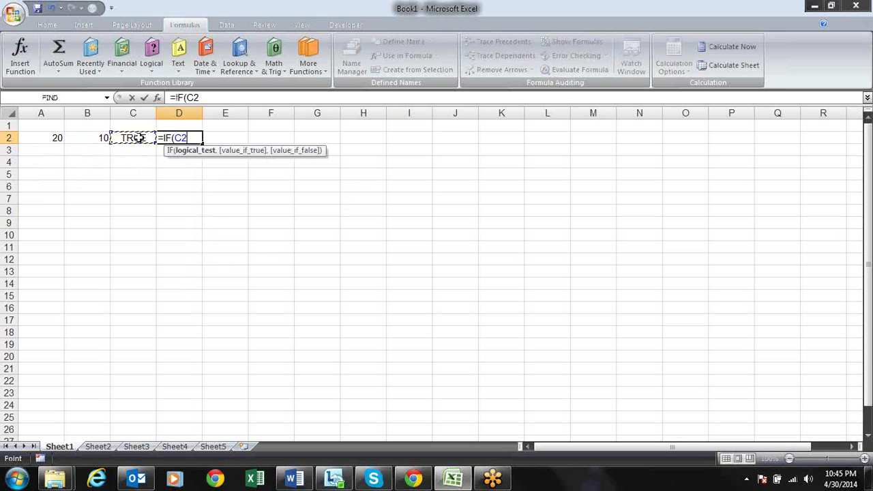
{"action": "key", "text": "Escape"}
{"action": "left_click", "coordinate": [45, 123]}
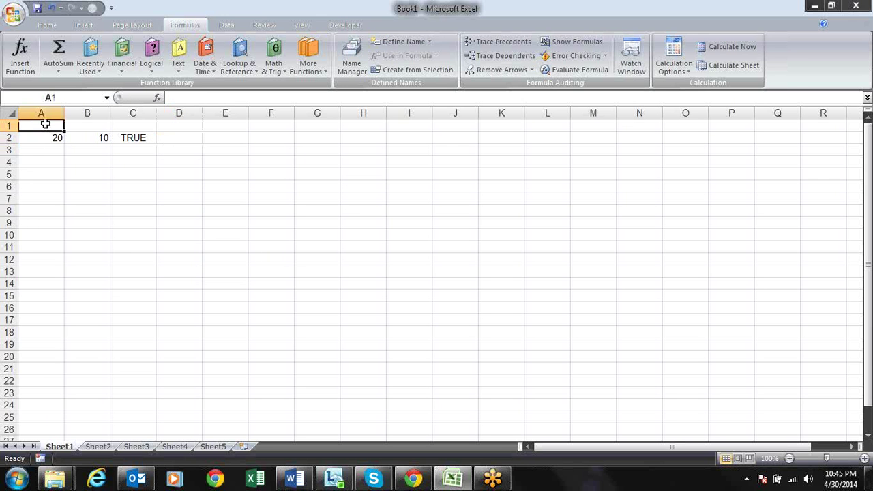
{"action": "type", "text": "Fnum"}
{"action": "key", "text": "Tab"}
{"action": "type", "text": "Snum"}
{"action": "key", "text": "Return"}
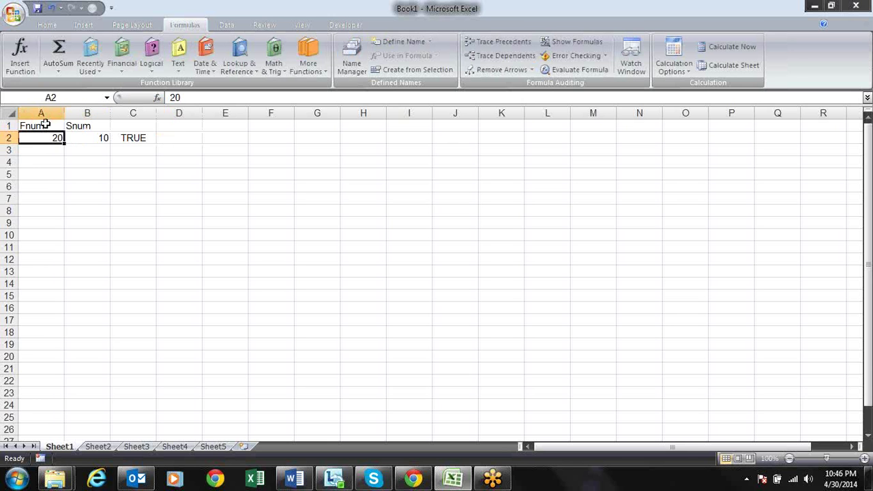
{"action": "left_click", "coordinate": [45, 124]}
{"action": "key", "text": "Tab"}
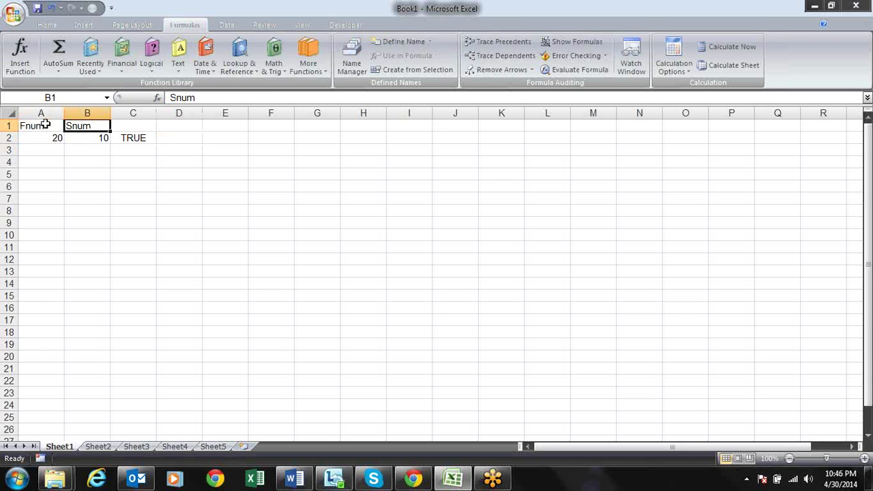
{"action": "left_click", "coordinate": [49, 129]}
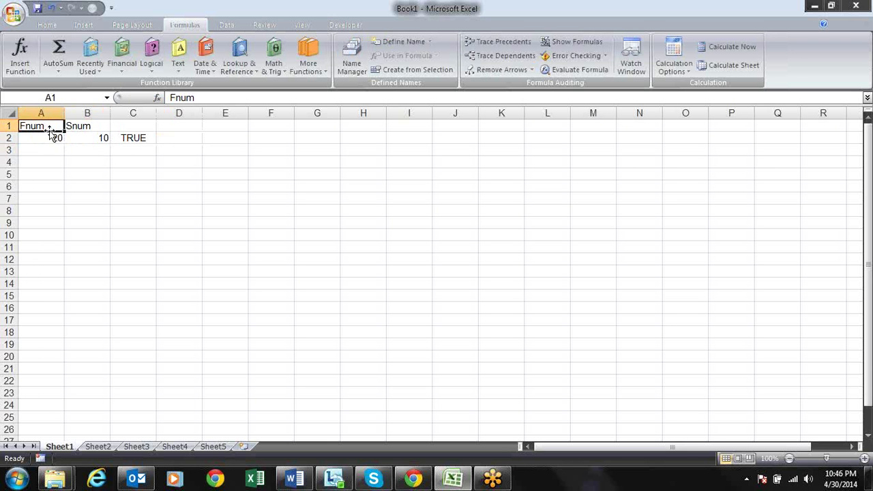
{"action": "left_click", "coordinate": [89, 127]}
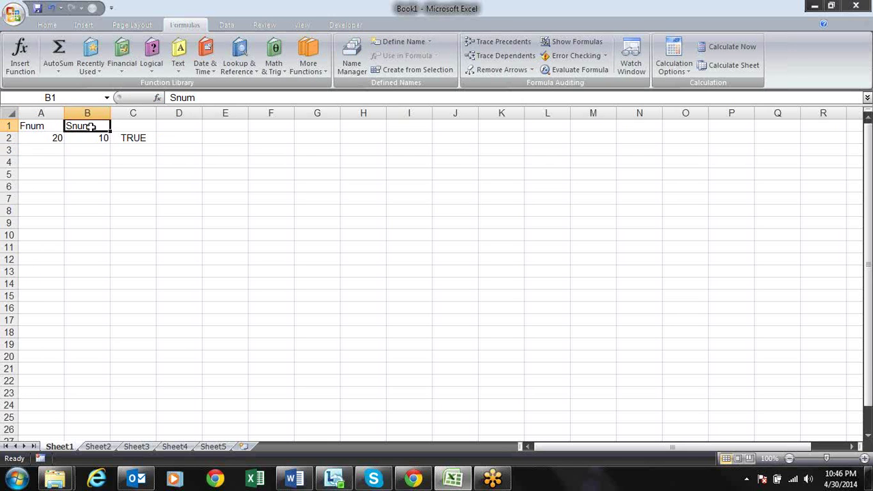
{"action": "left_click", "coordinate": [144, 138]}
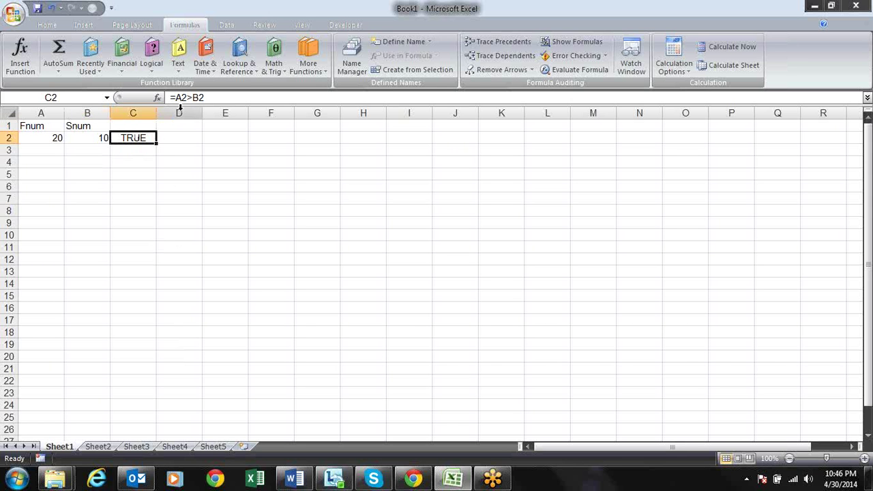
Start =IF( in D2 with C2 as the logical test
{"action": "key", "text": "F2"}
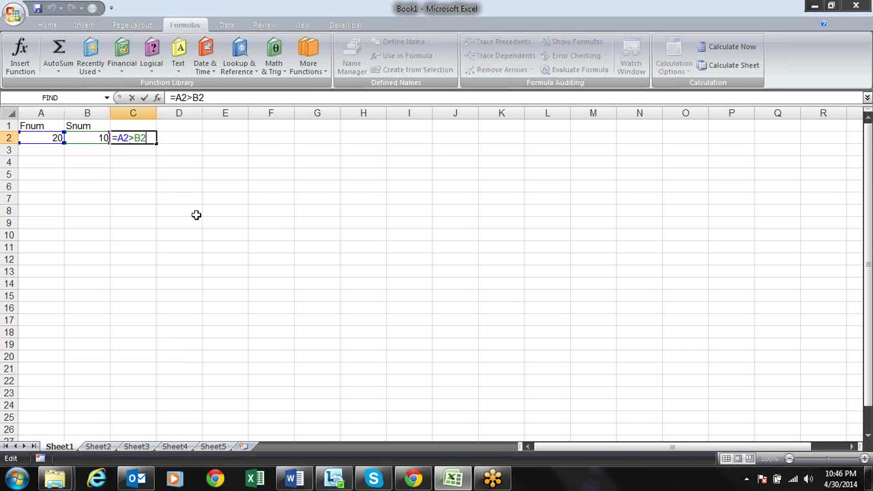
{"action": "key", "text": "Return"}
{"action": "key", "text": "Up"}
{"action": "key", "text": "Right"}
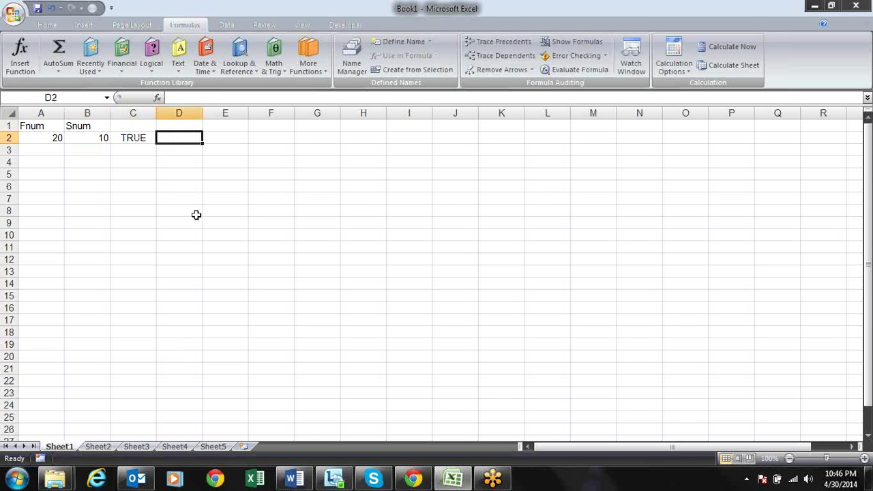
{"action": "type", "text": "="}
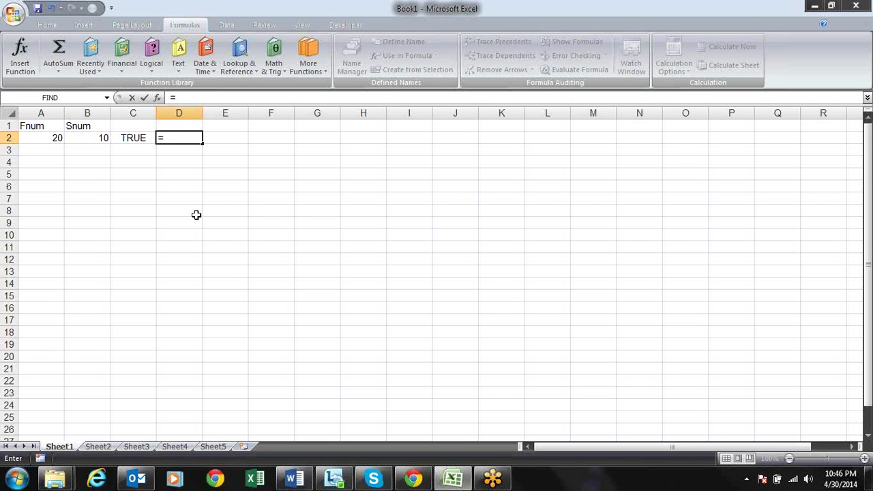
{"action": "type", "text": "if"}
{"action": "key", "text": "Tab"}
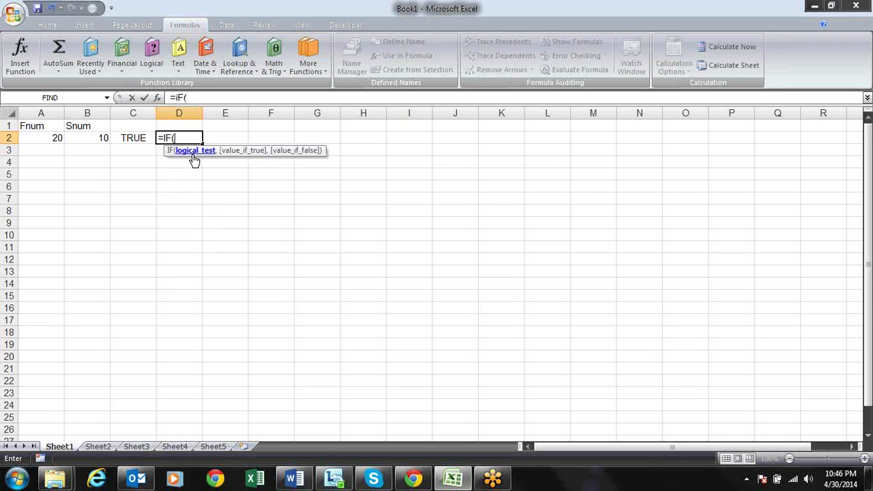
{"action": "left_click", "coordinate": [138, 137]}
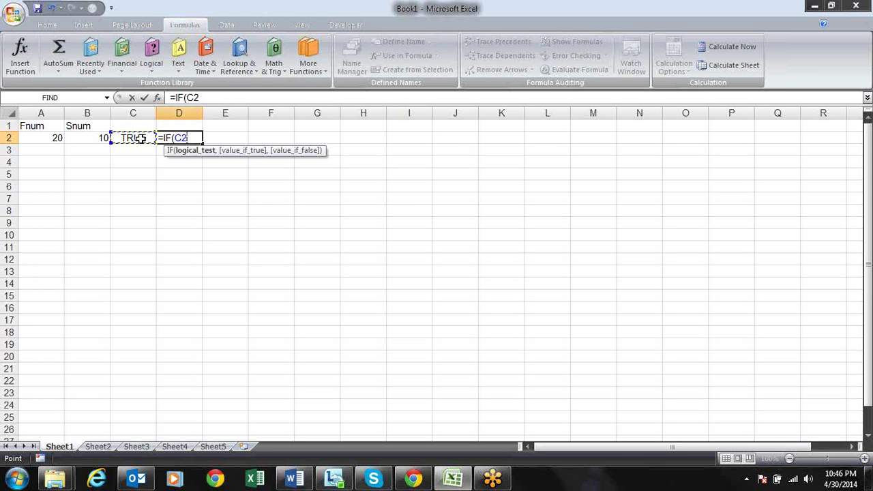
Add "First Number is Greater" as the IF formula's true result
{"action": "type", "text": ","}
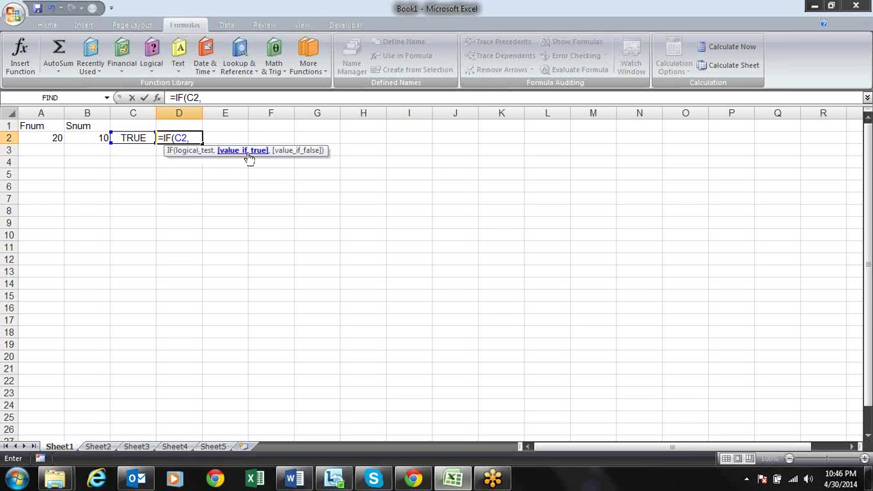
{"action": "type", "text": "\"G"}
{"action": "key", "text": "BackSpace"}
{"action": "type", "text": "First Numbe"}
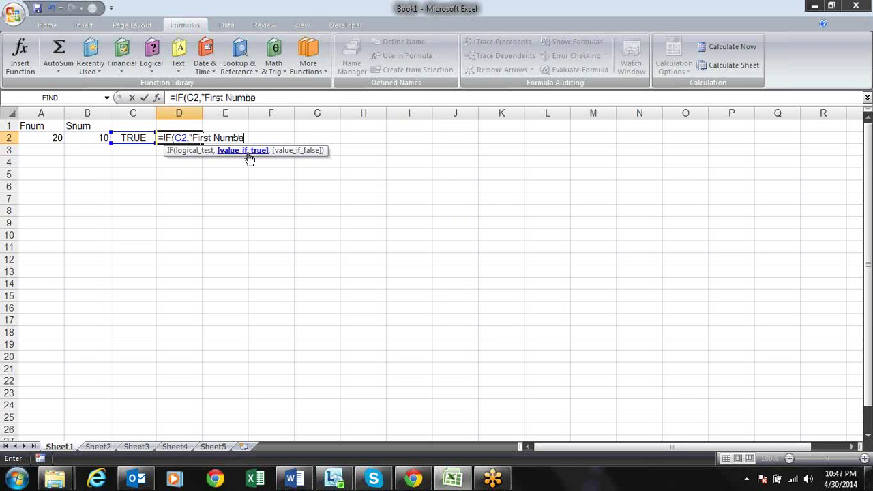
{"action": "type", "text": "r is Greater"}
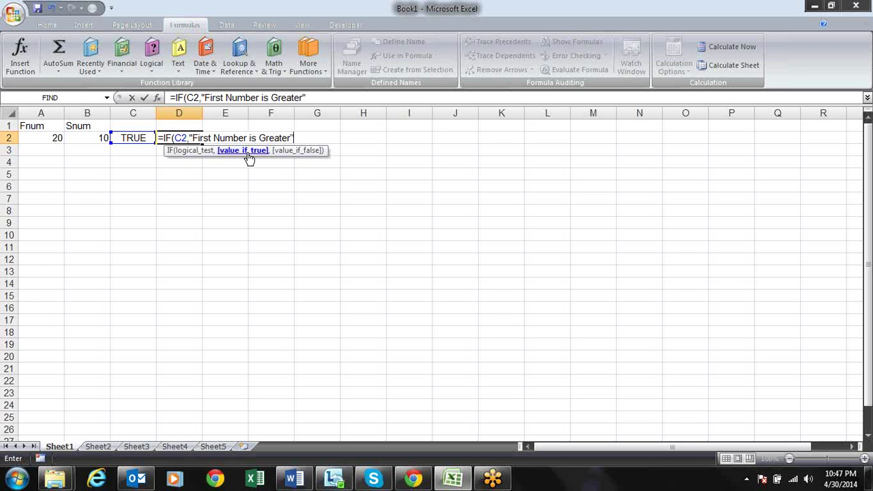
{"action": "type", "text": ","}
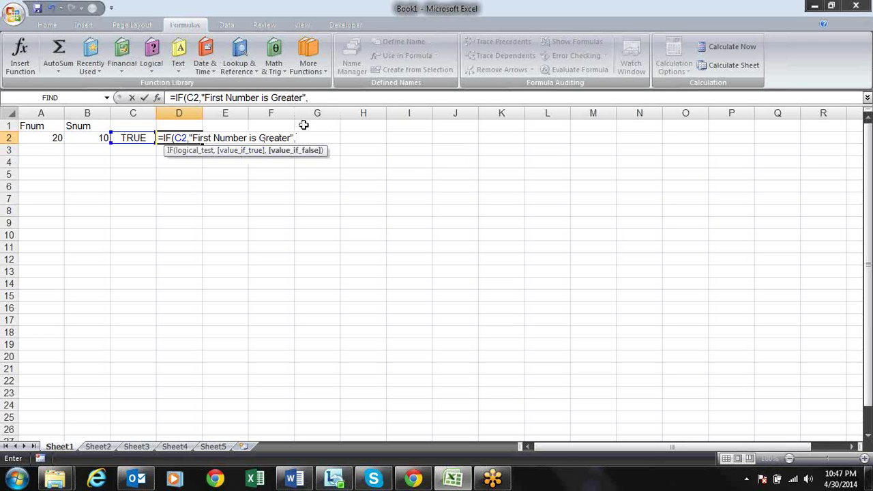
{"action": "left_click", "coordinate": [192, 138]}
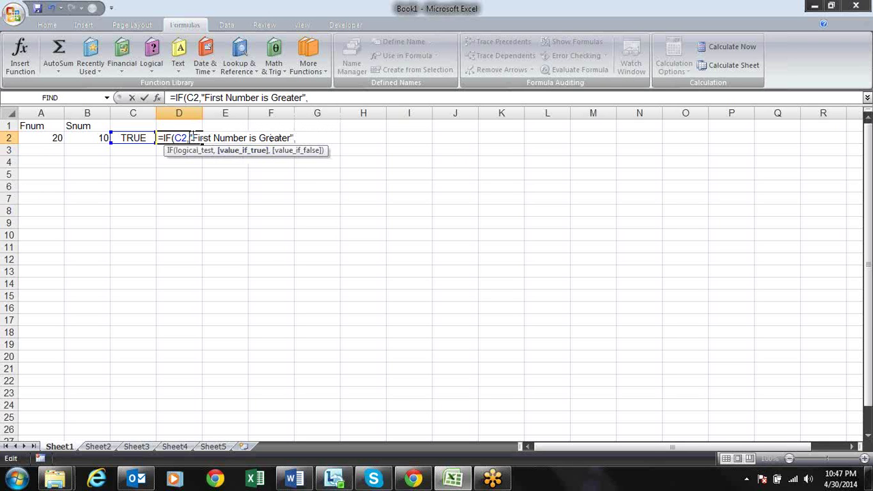
{"action": "left_click", "coordinate": [295, 138]}
{"action": "left_click", "coordinate": [305, 138]}
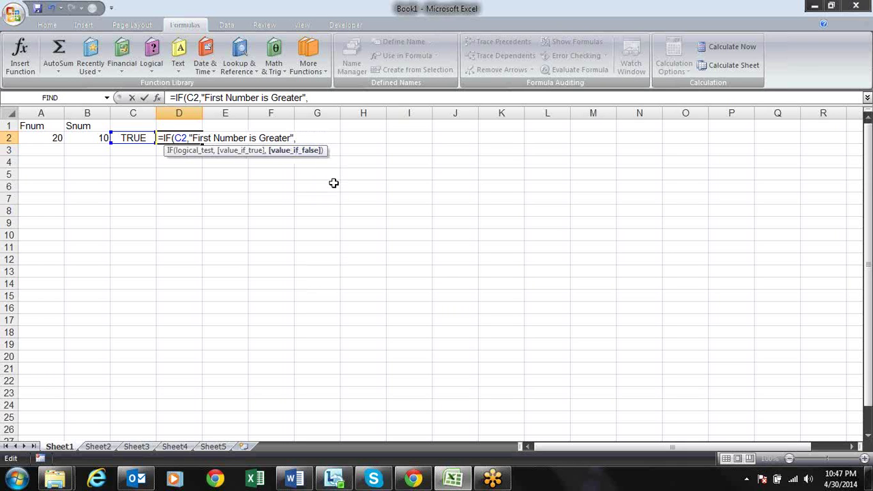
{"action": "type", "text": "233"}
Replace the stray 233 with "Second Number is Greater", commit the IF, and autofit column D
{"action": "key", "text": "BackSpace"}
{"action": "key", "text": "BackSpace"}
{"action": "key", "text": "BackSpace"}
{"action": "type", "text": "Second N"}
{"action": "type", "text": "umber is"}
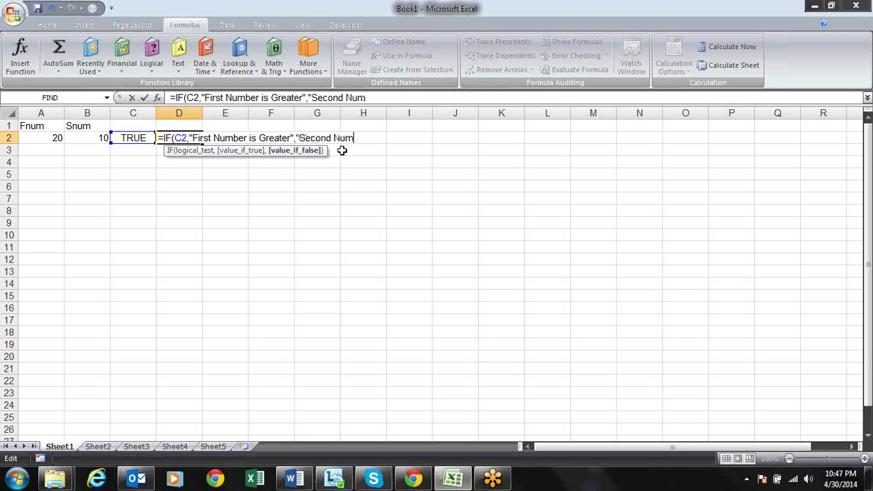
{"action": "type", "text": " Greater"}
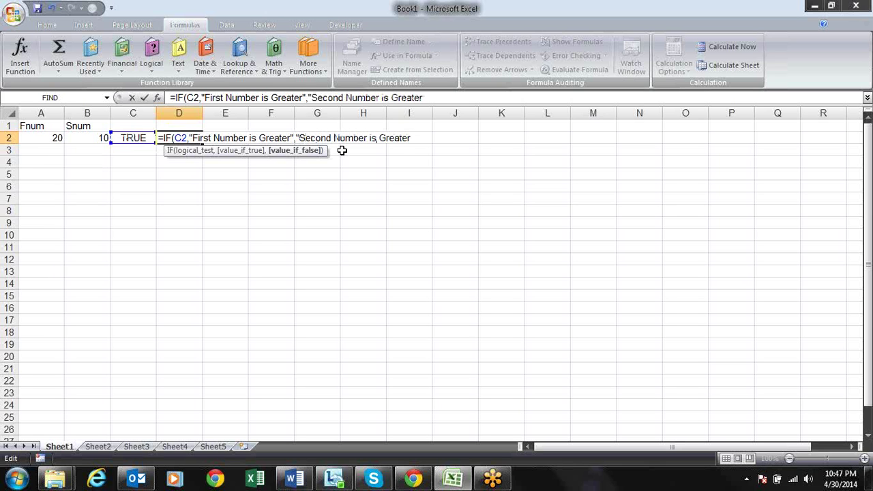
{"action": "type", "text": "\")"}
{"action": "key", "text": "Return"}
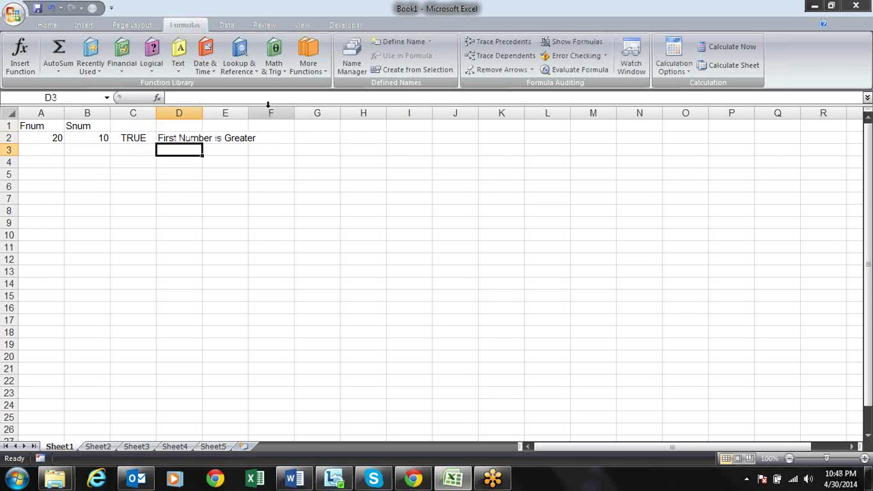
{"action": "double_click", "coordinate": [202, 112]}
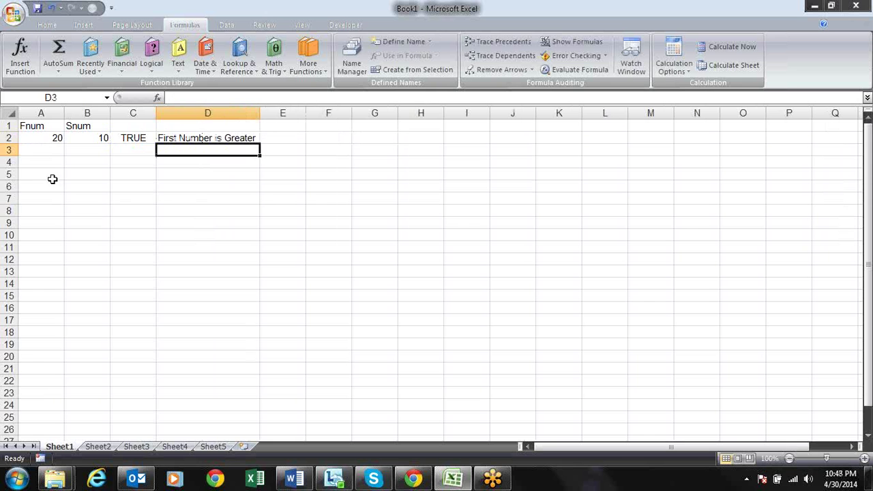
Change Snum in B2 from 10 to 30
{"action": "left_click", "coordinate": [49, 136]}
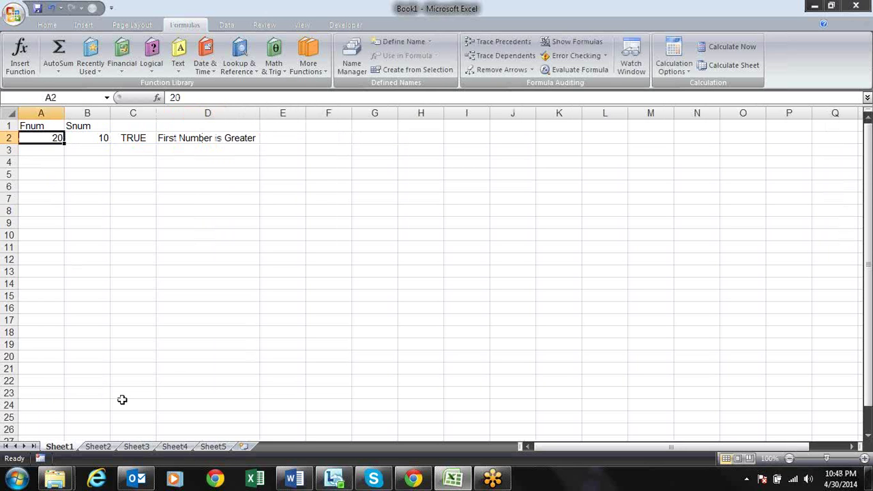
{"action": "key", "text": "Tab"}
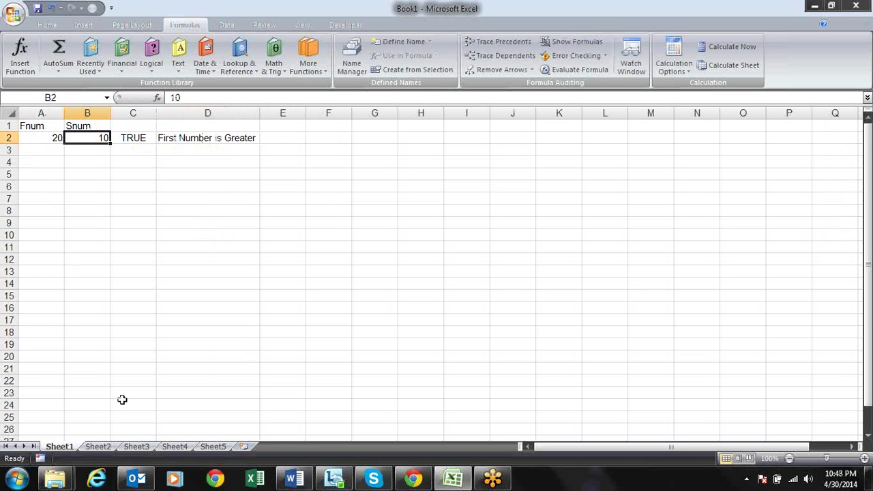
{"action": "type", "text": "30"}
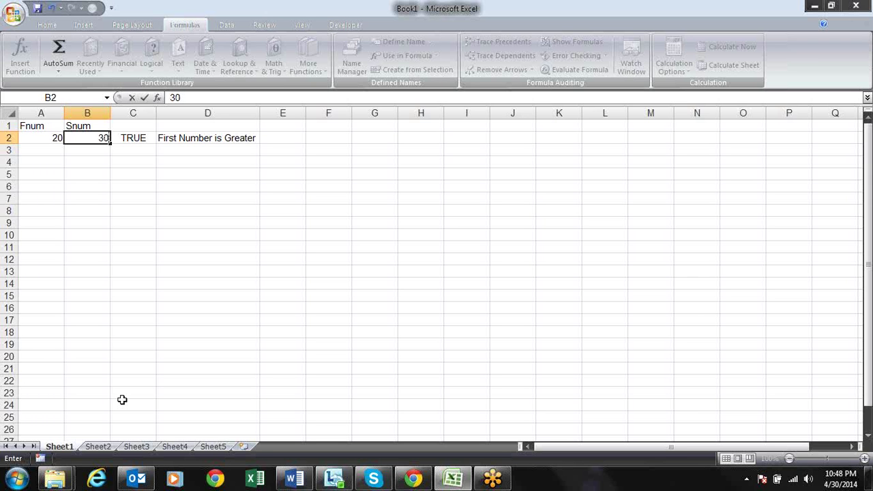
{"action": "key", "text": "Return"}
Open D2's IF formula and highlight its value_if_false argument in the tooltip
{"action": "key", "text": "Up"}
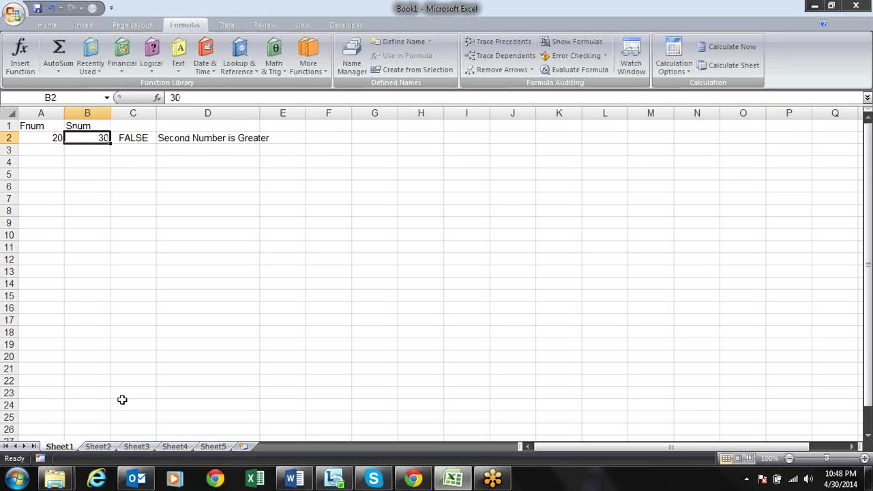
{"action": "key", "text": "Right"}
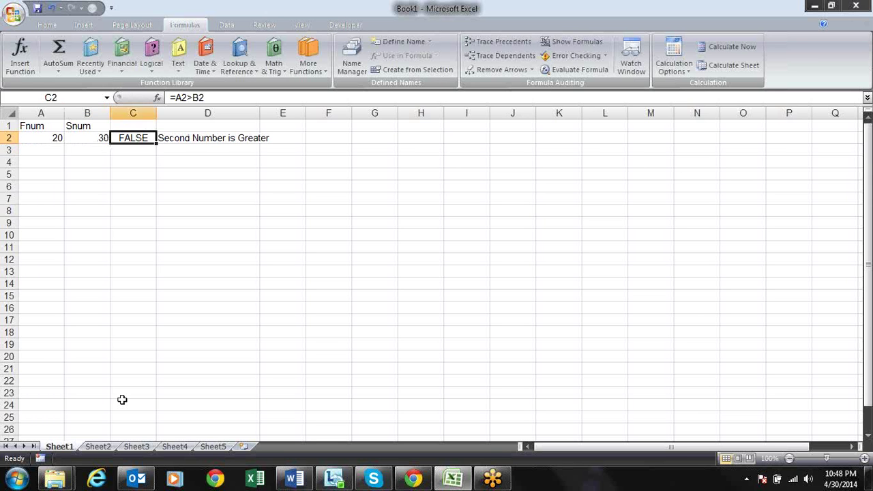
{"action": "key", "text": "Right"}
{"action": "key", "text": "F2"}
{"action": "type", "text": "2"}
{"action": "key", "text": "BackSpace"}
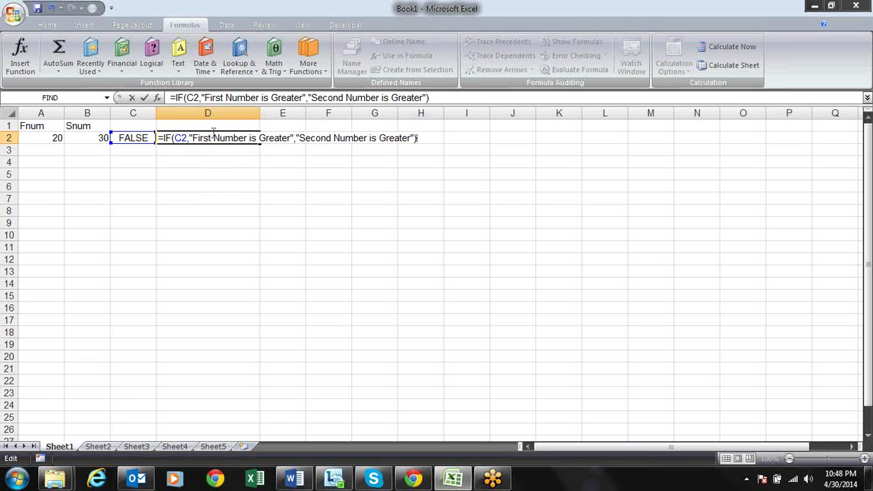
{"action": "left_click", "coordinate": [210, 138]}
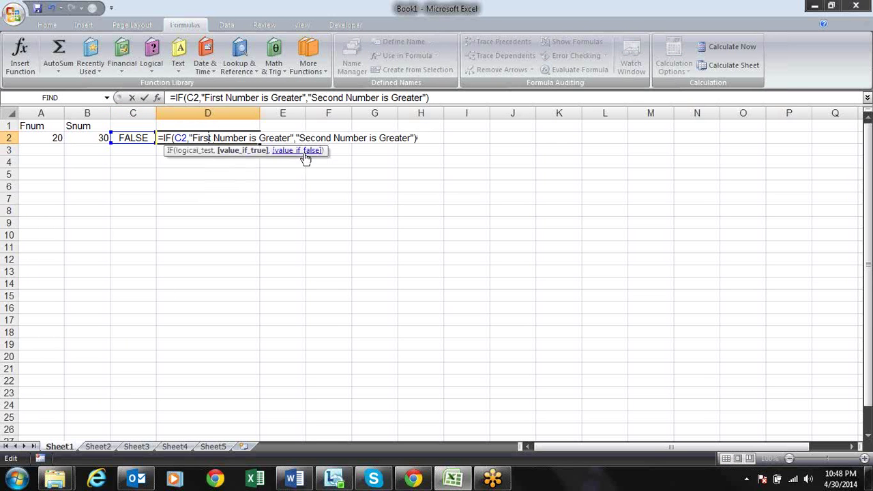
{"action": "left_click", "coordinate": [305, 155]}
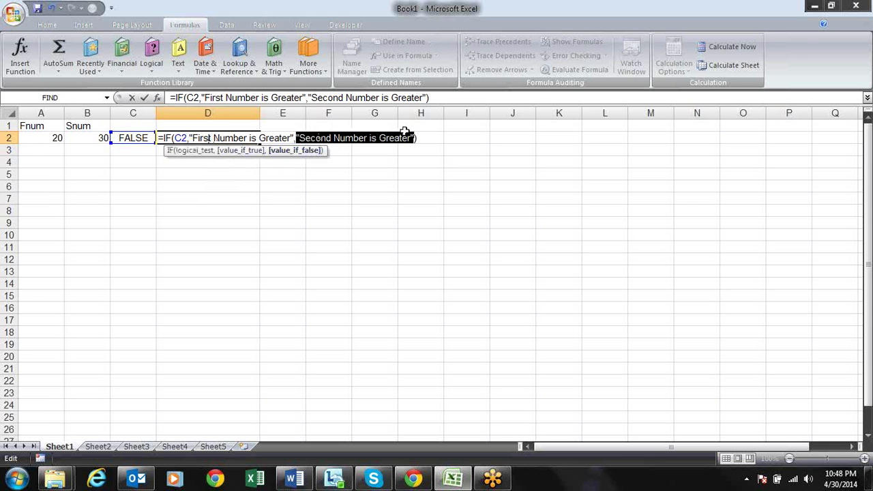
Commit D2's IF formula unchanged, then reopen and recommit it
{"action": "key", "text": "Return"}
{"action": "key", "text": "Up"}
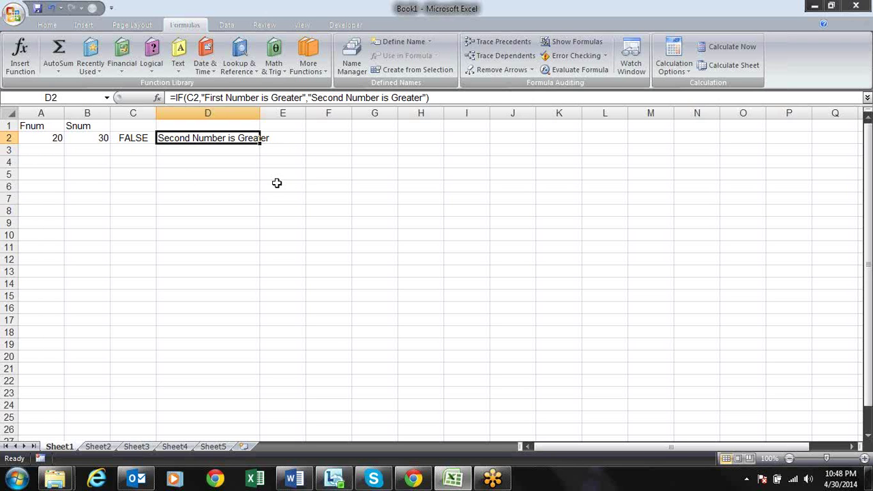
{"action": "key", "text": "F2"}
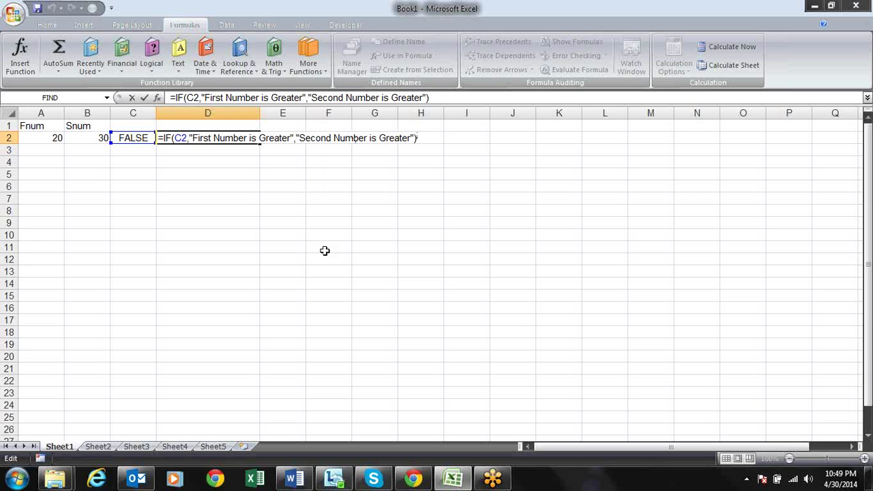
{"action": "key", "text": "Return"}
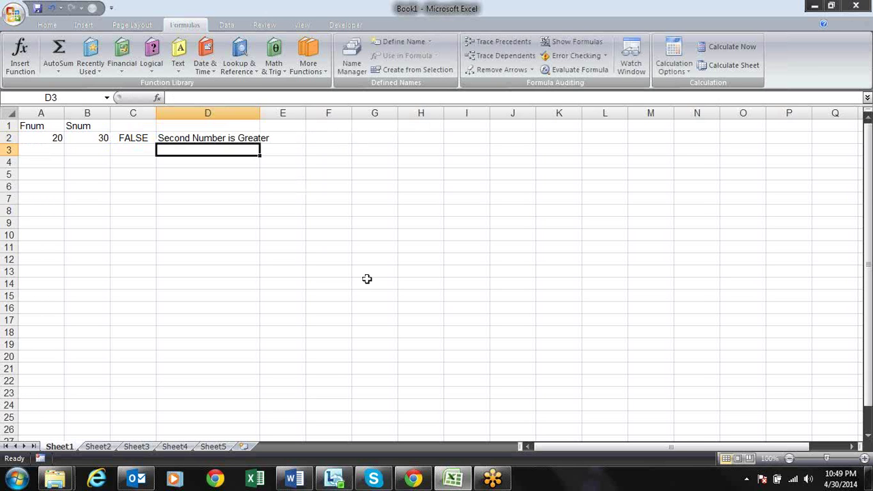
{"action": "key", "text": "Up"}
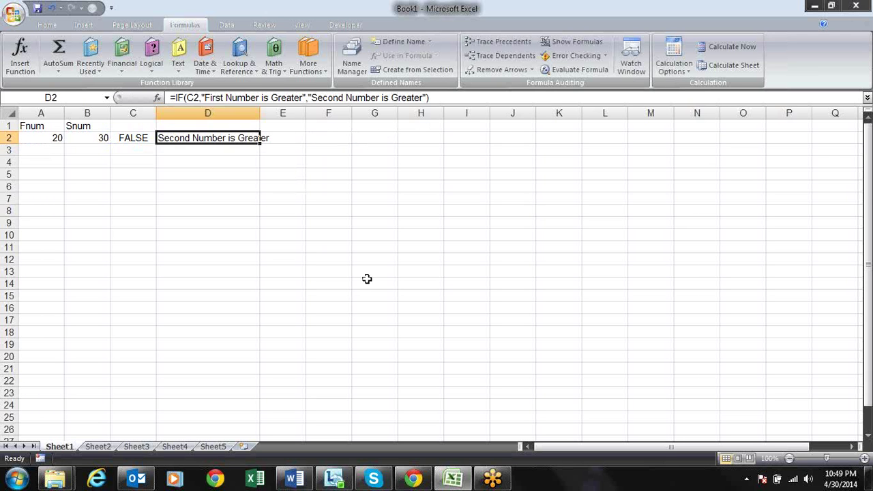
Reopen D2's formula and highlight its true and false result arguments alternately
{"action": "key", "text": "F2"}
{"action": "left_click", "coordinate": [211, 137]}
{"action": "left_click", "coordinate": [228, 151]}
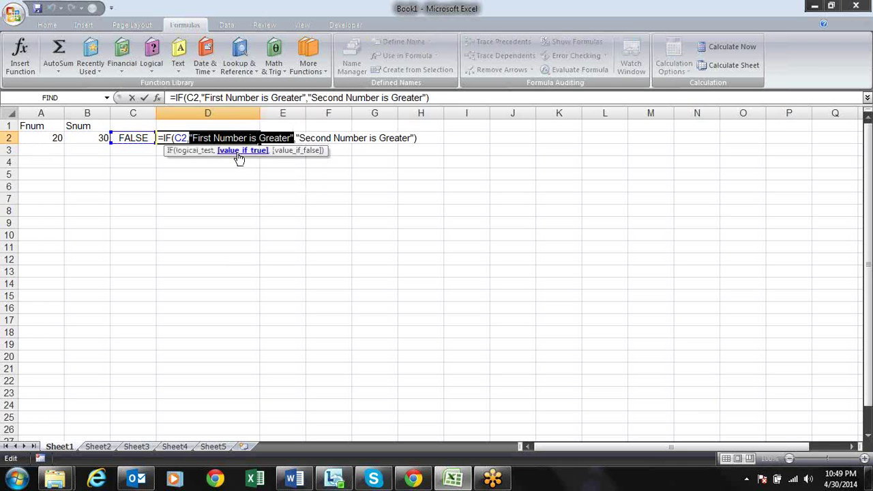
{"action": "left_click", "coordinate": [297, 151]}
{"action": "left_click", "coordinate": [250, 153]}
{"action": "left_click", "coordinate": [290, 152]}
{"action": "left_click", "coordinate": [254, 156]}
{"action": "key", "text": "Return"}
Select C2:D2 showing FALSE and 'Second Number is Greater', and open the Logical functions list
{"action": "key", "text": "Up"}
{"action": "key", "text": "Down"}
{"action": "key", "text": "Down"}
{"action": "key", "text": "Up"}
{"action": "key", "text": "Up"}
{"action": "key", "text": "Left"}
{"action": "key", "text": "shift+Right"}
{"action": "key", "text": "Down"}
{"action": "key", "text": "Down"}
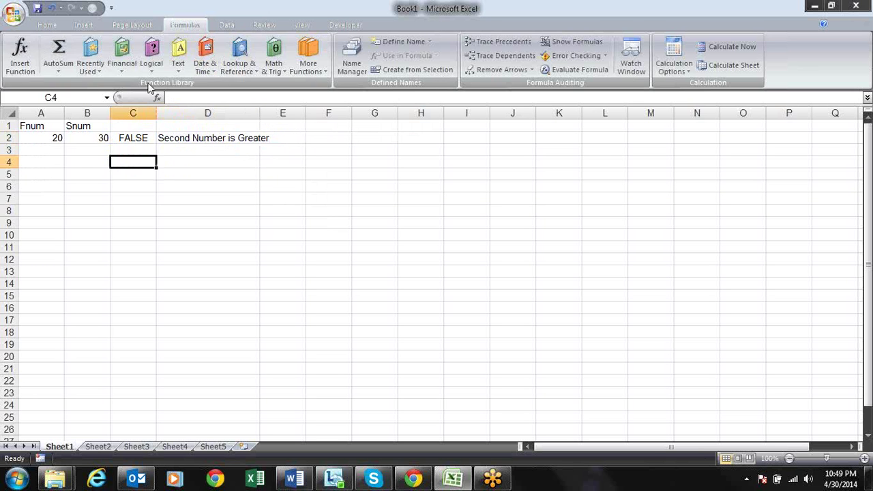
{"action": "left_click", "coordinate": [151, 62]}
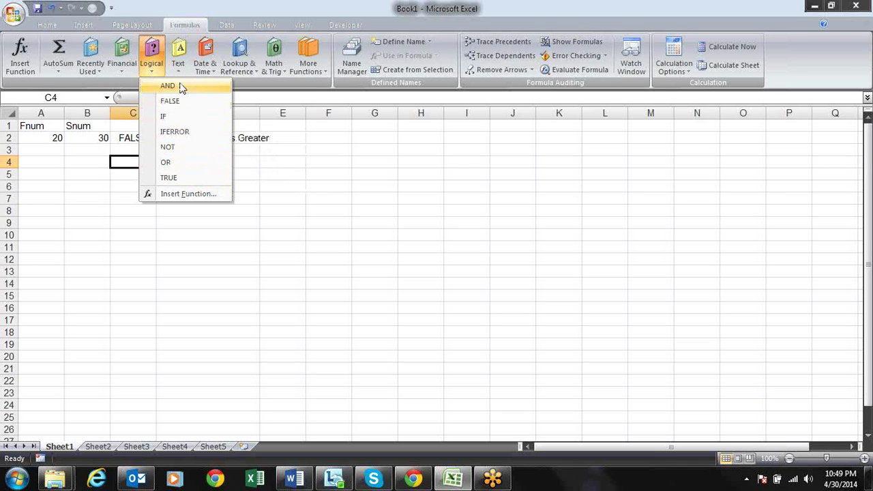
Close the Logical list and enter the heading I in B5
{"action": "left_click", "coordinate": [348, 201]}
{"action": "key", "text": "Down"}
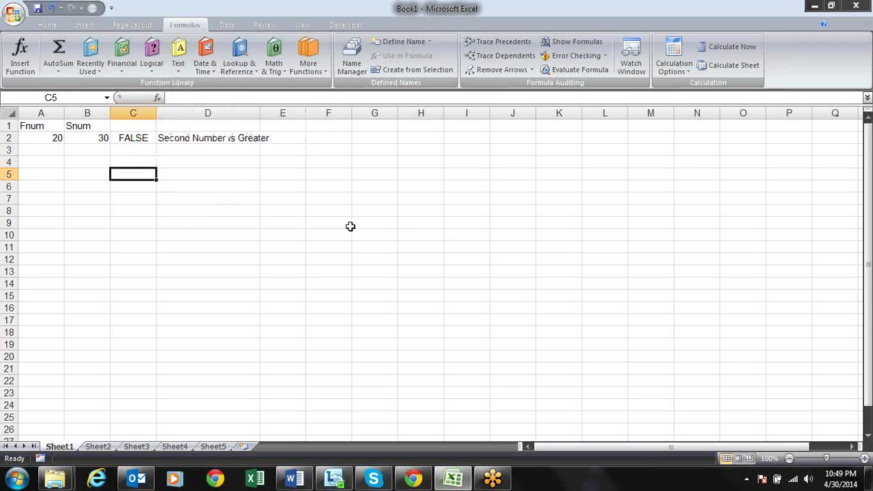
{"action": "key", "text": "Left"}
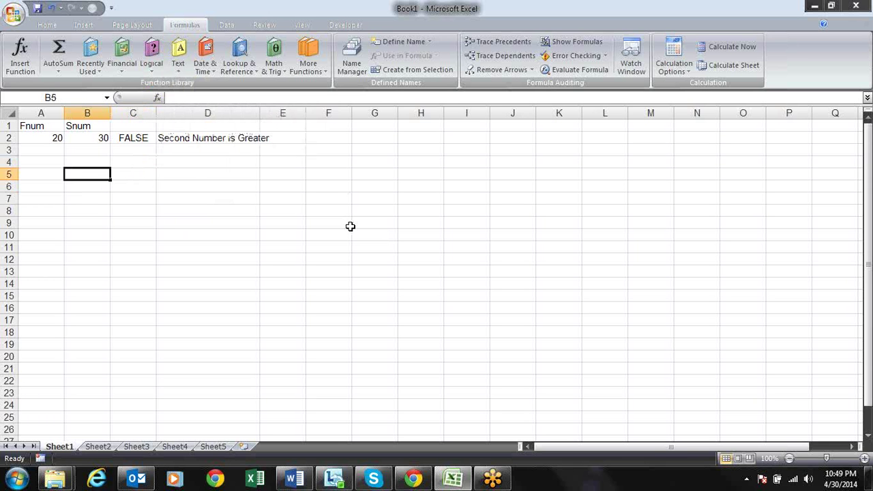
{"action": "type", "text": "F"}
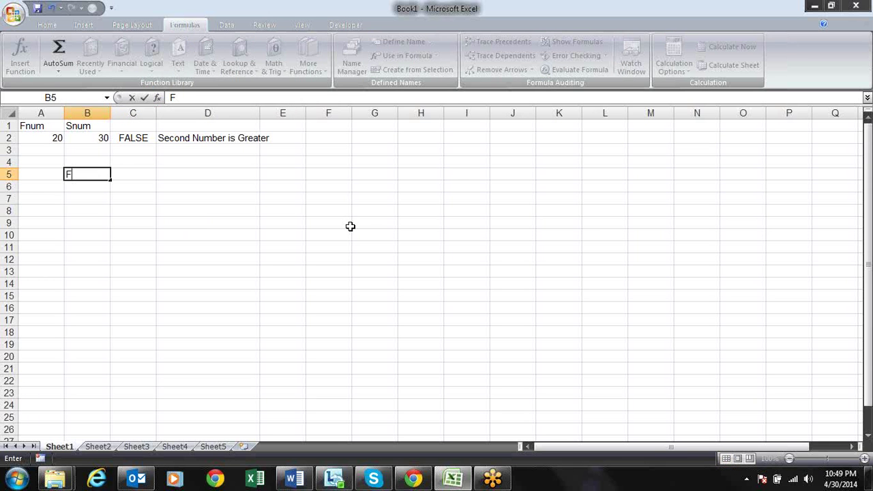
{"action": "key", "text": "BackSpace"}
{"action": "key", "text": "Return"}
Enter the heading II in C5, correcting a mistyped entry
{"action": "key", "text": "Down"}
{"action": "key", "text": "Up"}
{"action": "key", "text": "Up"}
{"action": "key", "text": "Right"}
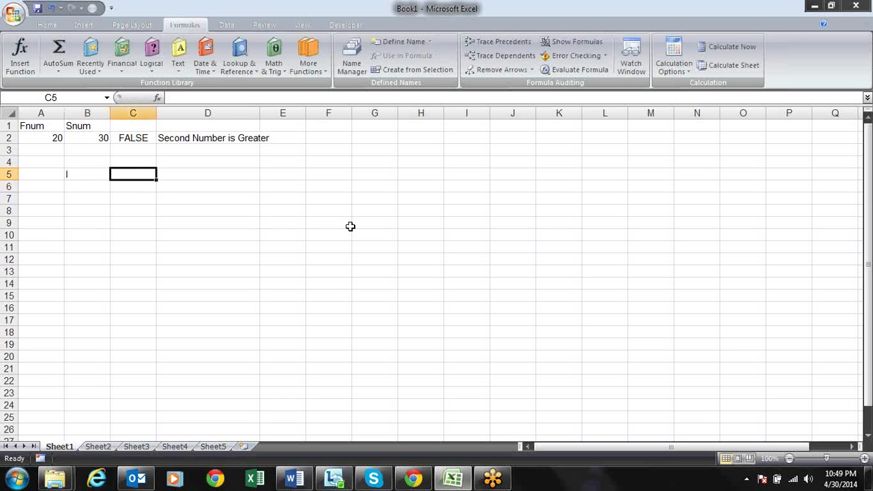
{"action": "type", "text": "lll"}
{"action": "key", "text": "Right"}
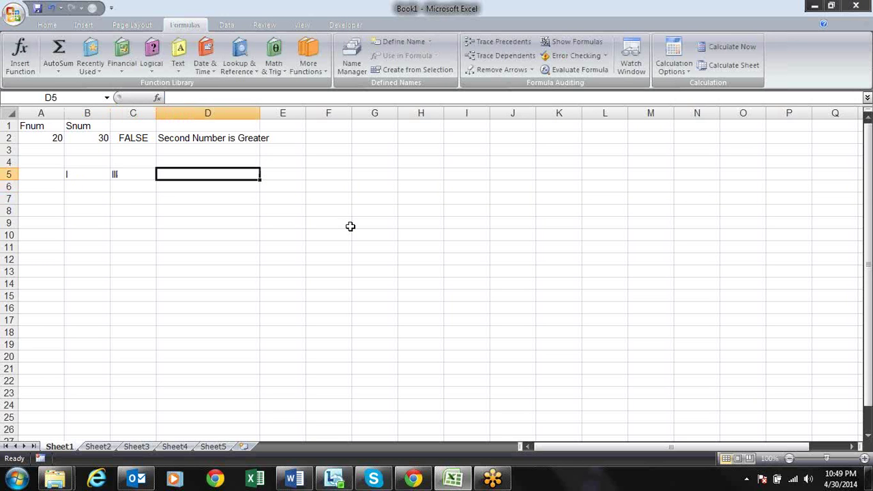
{"action": "key", "text": "Left"}
{"action": "type", "text": "ll"}
{"action": "key", "text": "Return"}
Enter the heading III in D5
{"action": "key", "text": "Up"}
{"action": "key", "text": "Right"}
{"action": "type", "text": "lll"}
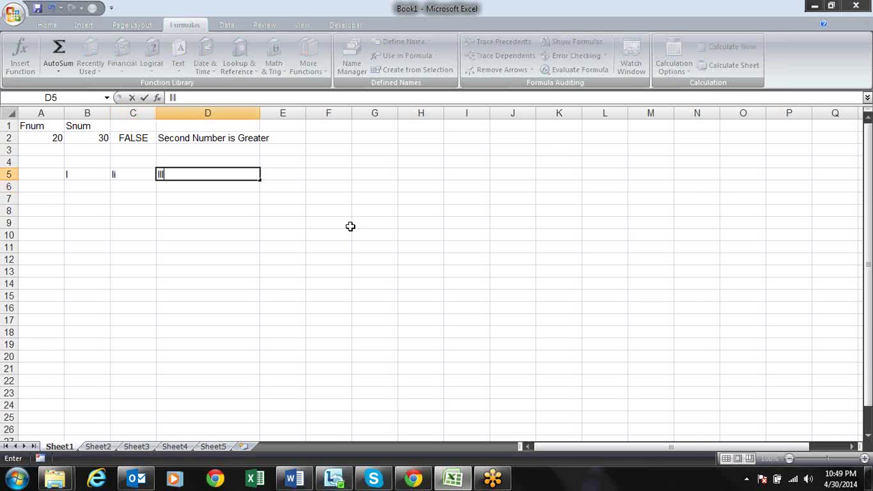
{"action": "key", "text": "Return"}
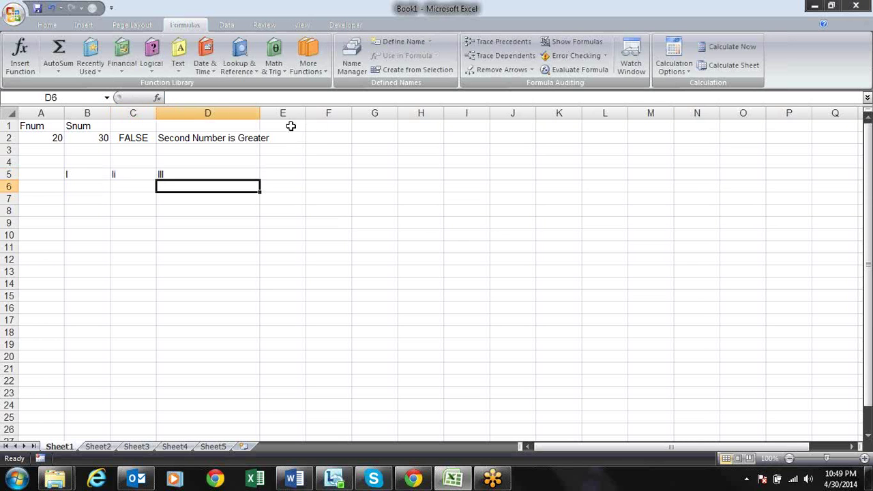
Narrow column D, enter the first student's name in A6 and fill names down to row 11
{"action": "left_click_drag", "start_coordinate": [260, 113], "coordinate": [208, 120]}
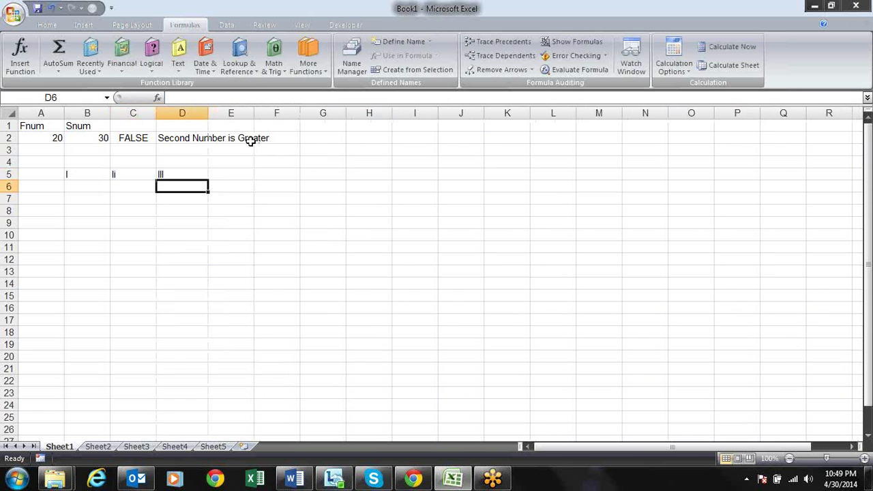
{"action": "left_click", "coordinate": [40, 188]}
{"action": "type", "text": "Sandeep"}
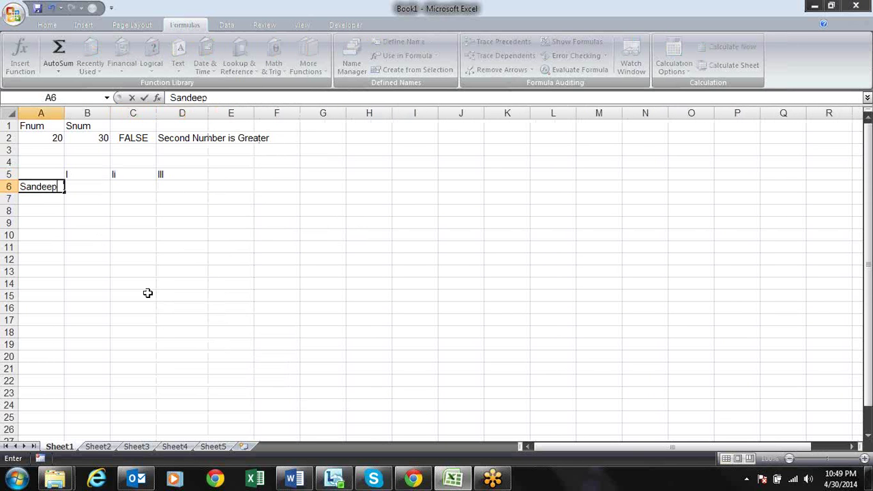
{"action": "key", "text": "Return"}
{"action": "key", "text": "Up"}
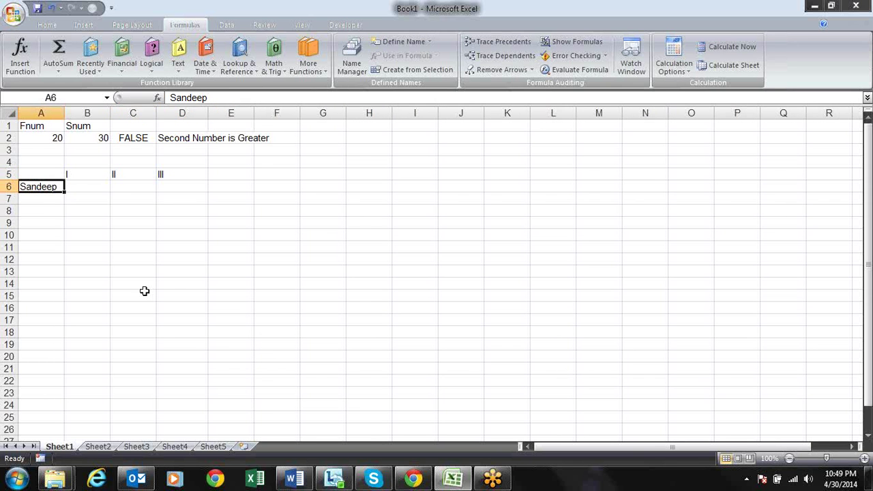
{"action": "left_click_drag", "start_coordinate": [62, 192], "coordinate": [61, 253]}
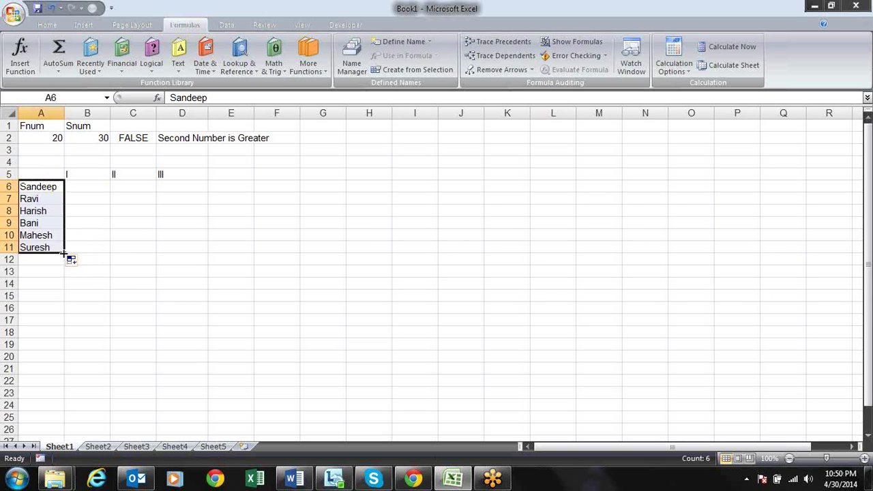
Mark row 6 as Y, N, Y under I, II and III
{"action": "left_click", "coordinate": [92, 189]}
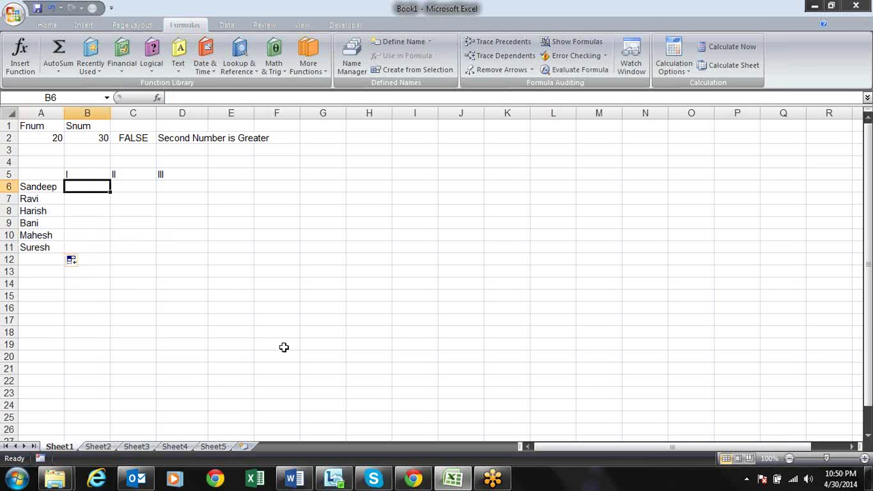
{"action": "type", "text": "Y"}
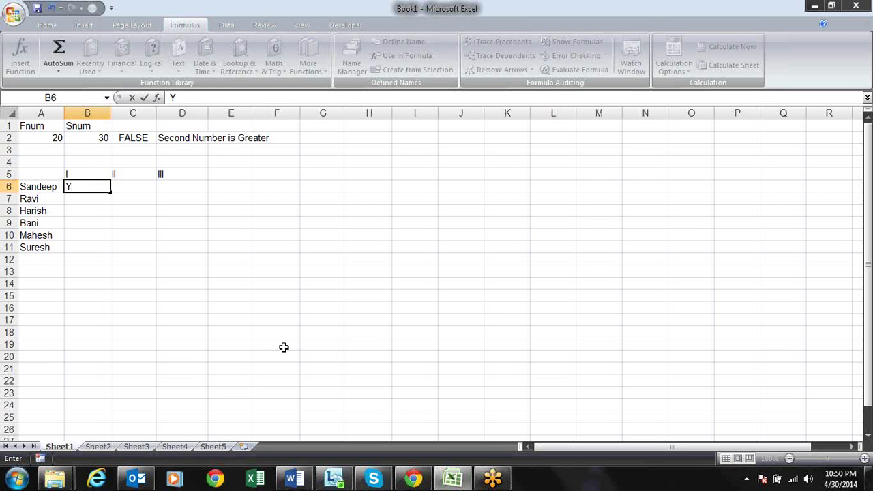
{"action": "key", "text": "Tab"}
{"action": "type", "text": "N"}
{"action": "key", "text": "Tab"}
{"action": "type", "text": "Y"}
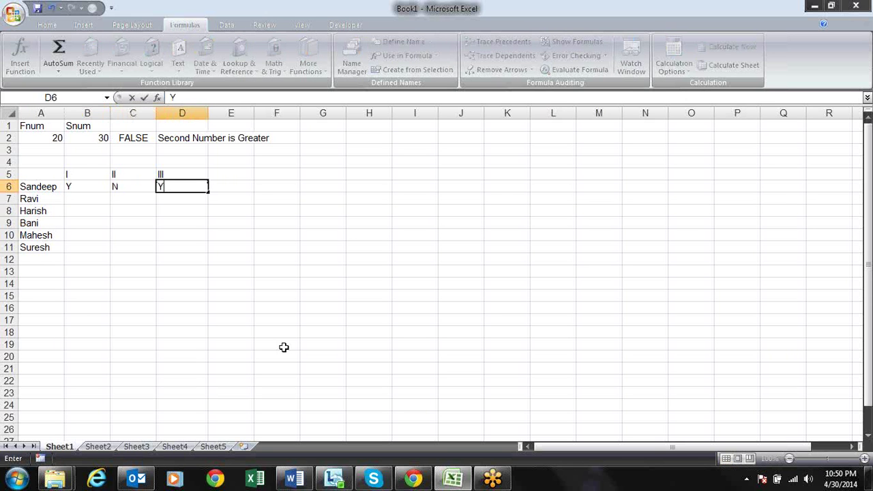
{"action": "key", "text": "Return"}
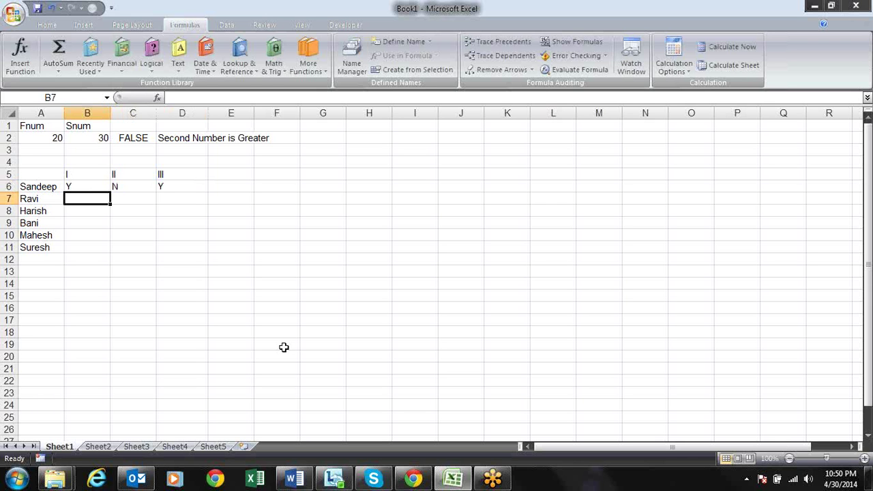
Mark row 7 as N, Y, N under I, II and III
{"action": "type", "text": "N"}
{"action": "key", "text": "Tab"}
{"action": "type", "text": "Y"}
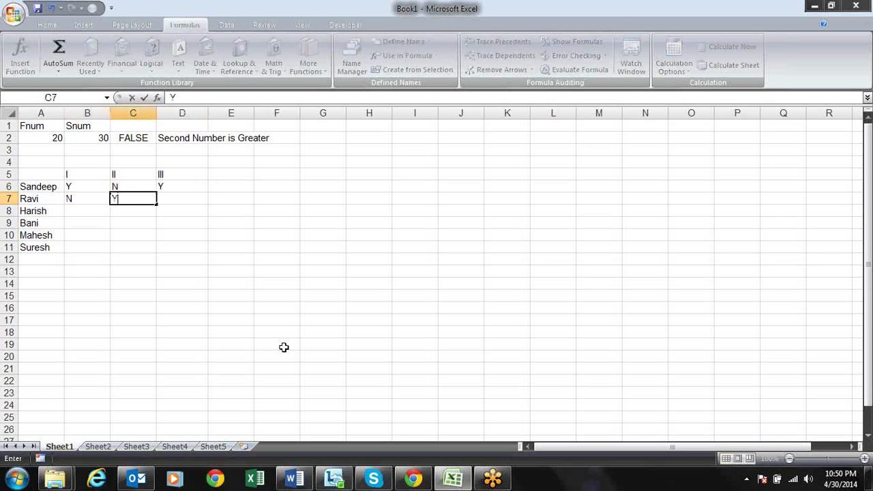
{"action": "key", "text": "Return"}
{"action": "key", "text": "Up"}
{"action": "key", "text": "Right"}
{"action": "key", "text": "Right"}
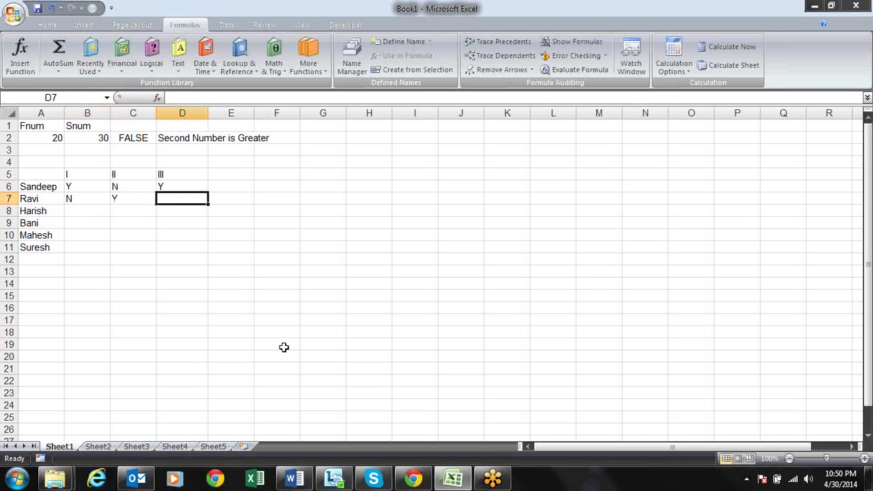
{"action": "type", "text": "N"}
{"action": "key", "text": "Return"}
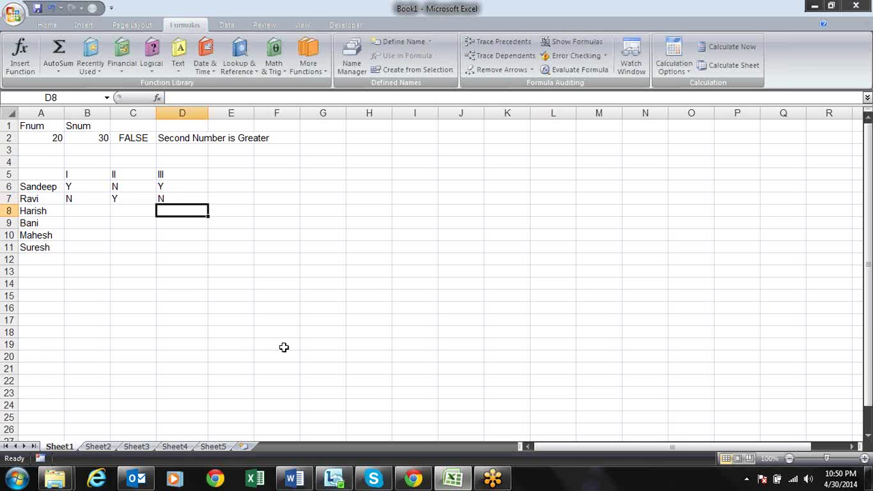
Review the row 6 marks against the headings I, II and III
{"action": "key", "text": "Up"}
{"action": "key", "text": "Up"}
{"action": "key", "text": "Left"}
{"action": "key", "text": "Left"}
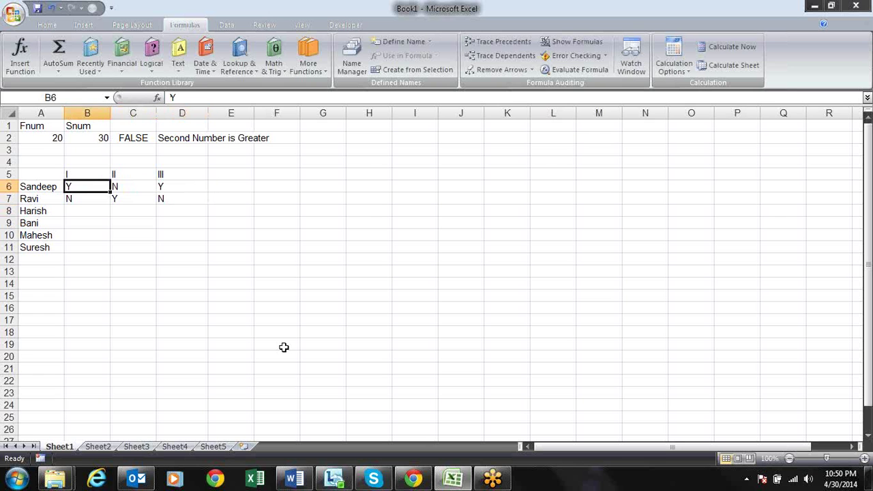
{"action": "key", "text": "Right"}
{"action": "key", "text": "Up"}
{"action": "key", "text": "Down"}
{"action": "key", "text": "Right"}
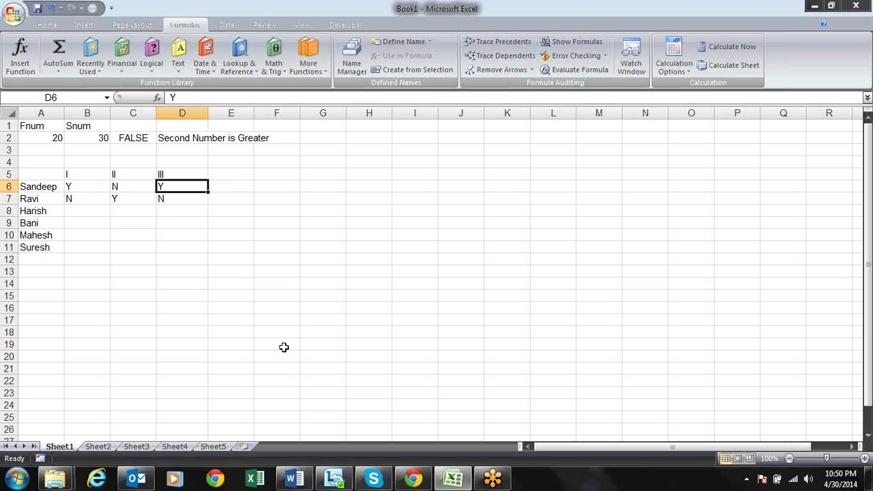
{"action": "key", "text": "Left"}
{"action": "key", "text": "Left"}
{"action": "key", "text": "Left"}
{"action": "key", "text": "Right"}
{"action": "key", "text": "Right"}
{"action": "key", "text": "Right"}
{"action": "key", "text": "Left"}
{"action": "key", "text": "Left"}
Mark row 8 as N, N, Y under I, II and III
{"action": "key", "text": "Down"}
{"action": "key", "text": "Down"}
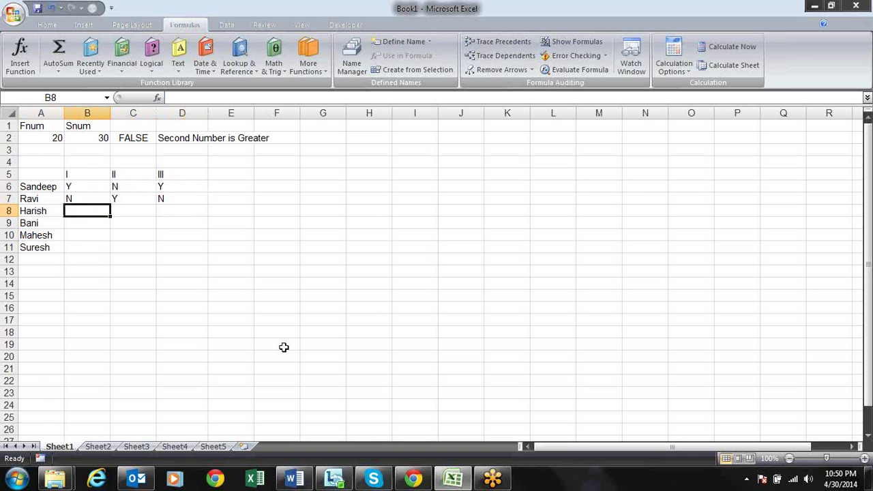
{"action": "type", "text": "N"}
{"action": "key", "text": "Tab"}
{"action": "type", "text": "N"}
{"action": "key", "text": "Tab"}
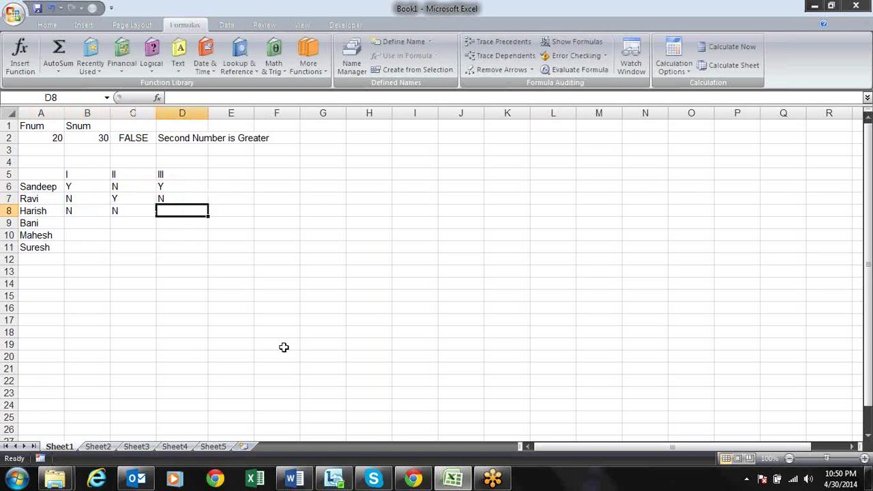
{"action": "type", "text": "Y"}
{"action": "key", "text": "Return"}
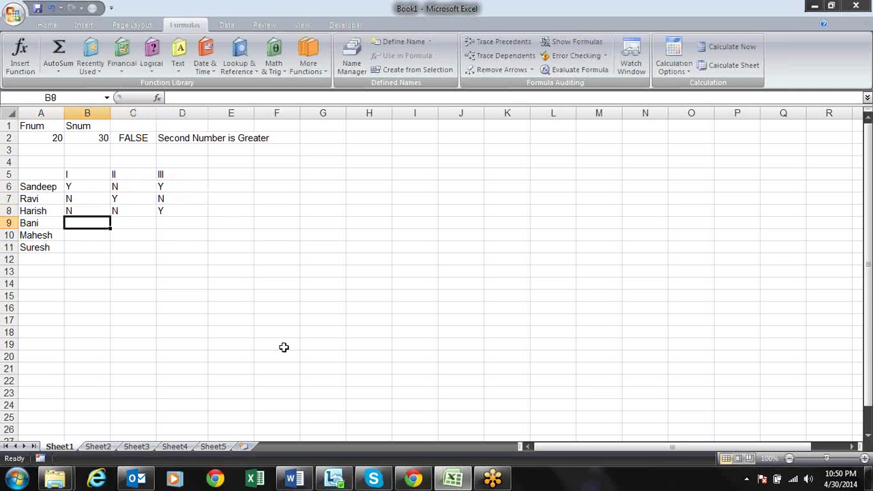
Clear the unwanted entries in rows 9 to 11
{"action": "type", "text": "Y"}
{"action": "key", "text": "Tab"}
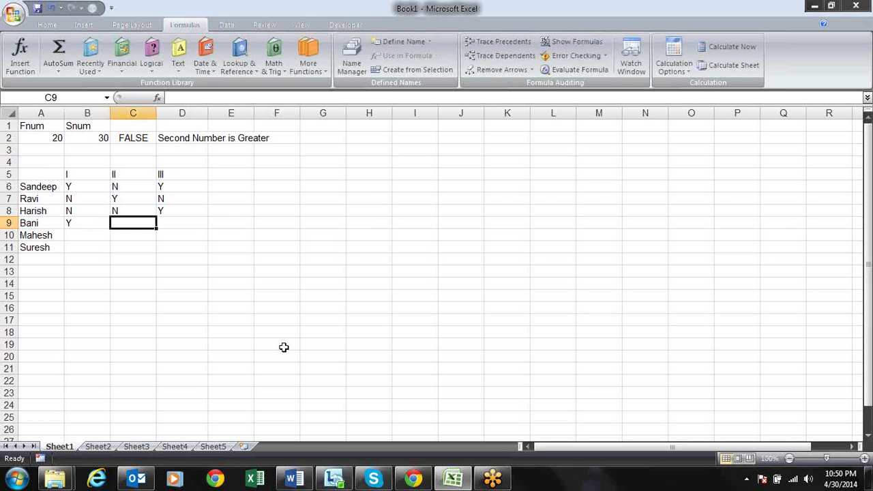
{"action": "key", "text": "Left"}
{"action": "key", "text": "Left"}
{"action": "key", "text": "shift+Right"}
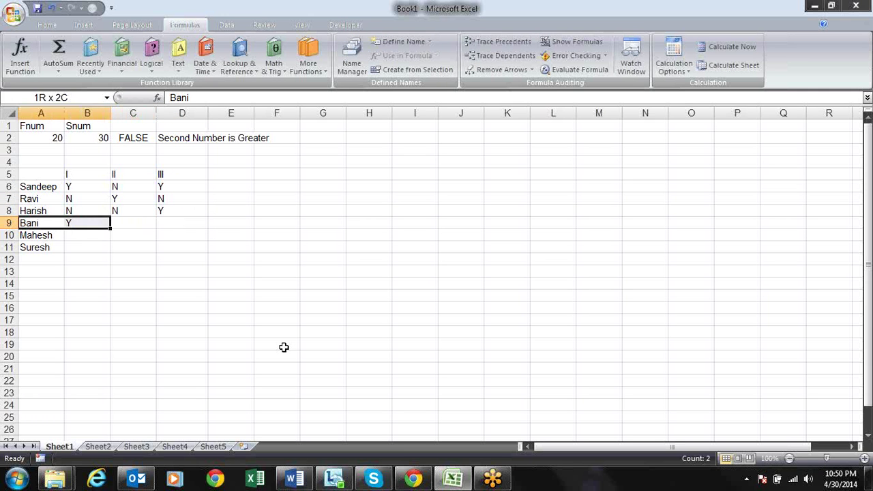
{"action": "key", "text": "shift+Down"}
{"action": "key", "text": "shift+Down"}
{"action": "key", "text": "Delete"}
{"action": "key", "text": "Up"}
{"action": "key", "text": "Up"}
{"action": "key", "text": "Up"}
{"action": "key", "text": "Up"}
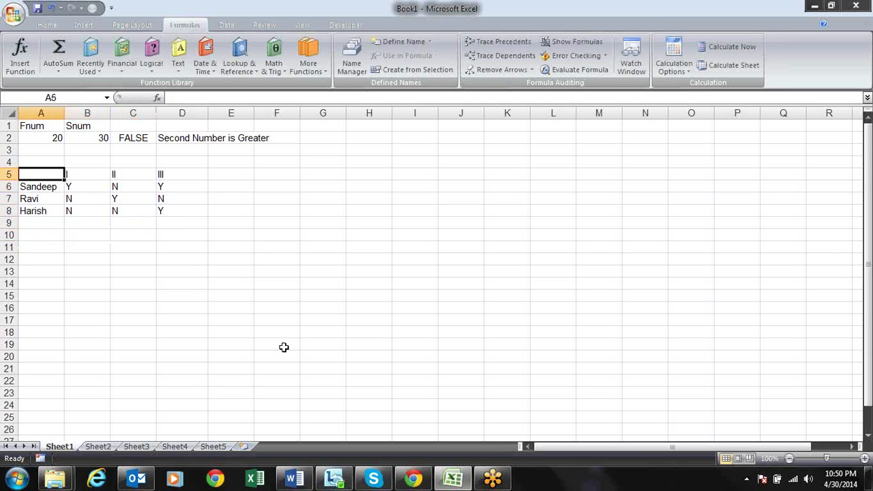
{"action": "key", "text": "Right"}
{"action": "key", "text": "Right"}
{"action": "key", "text": "Right"}
{"action": "key", "text": "Right"}
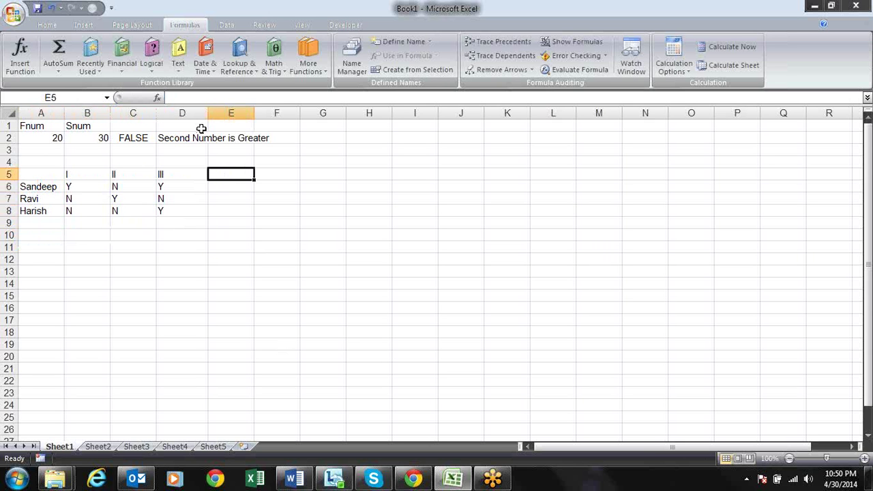
Narrow columns D and C, then enter a fourth student's name in A9
{"action": "left_click_drag", "start_coordinate": [207, 113], "coordinate": [184, 120]}
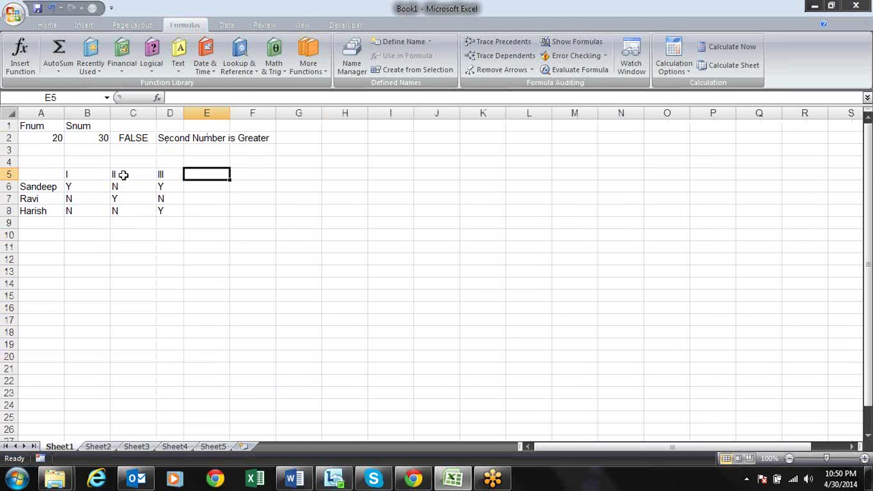
{"action": "left_click_drag", "start_coordinate": [156, 113], "coordinate": [136, 113]}
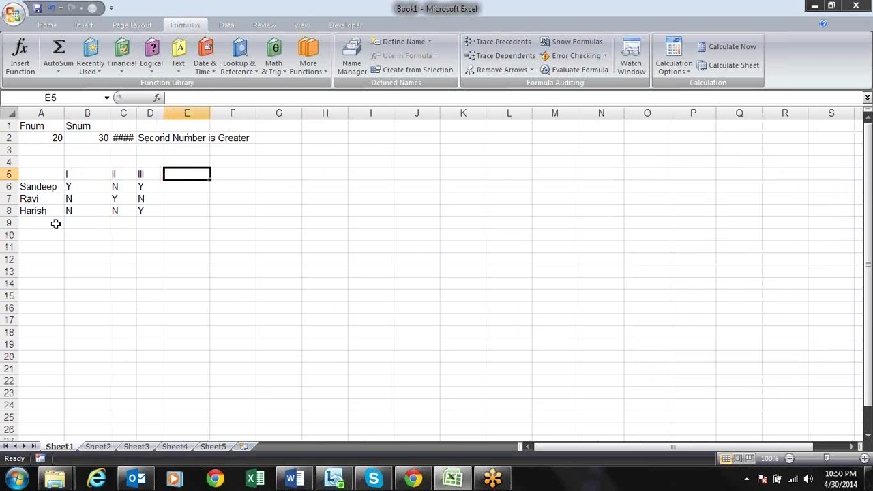
{"action": "left_click", "coordinate": [56, 224]}
{"action": "type", "text": "Bani"}
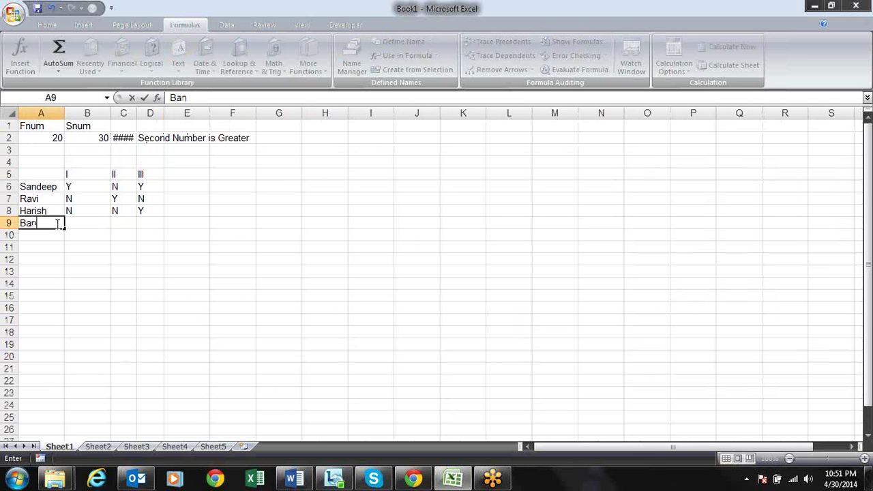
{"action": "key", "text": "Tab"}
Mark row 9 as Y, Y, Y under I, II and III
{"action": "type", "text": "Y"}
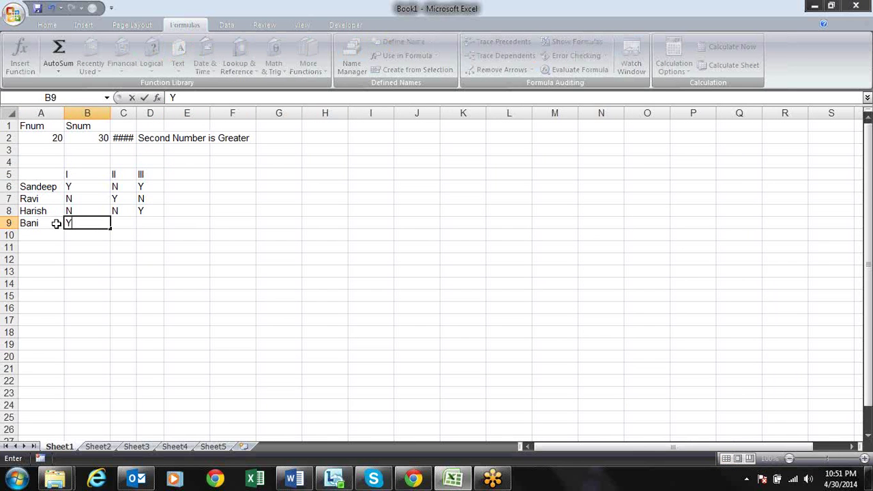
{"action": "key", "text": "Tab"}
{"action": "type", "text": "Y"}
{"action": "key", "text": "Tab"}
{"action": "type", "text": "Y"}
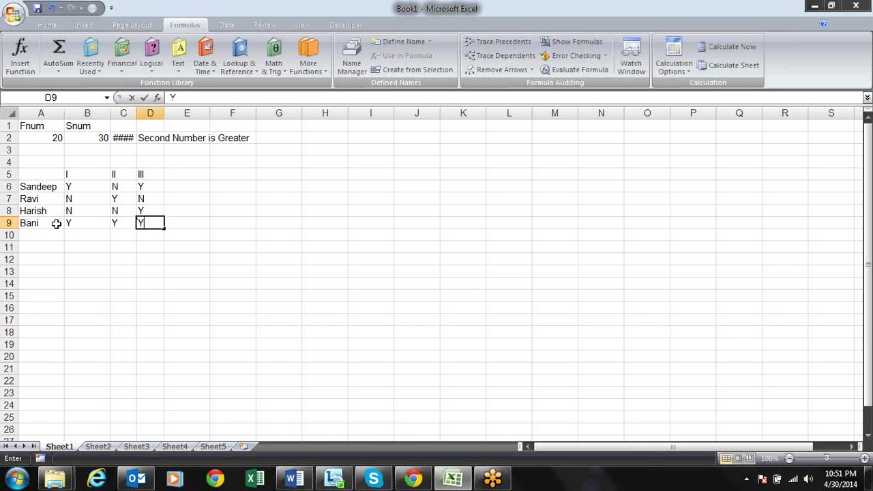
{"action": "key", "text": "Return"}
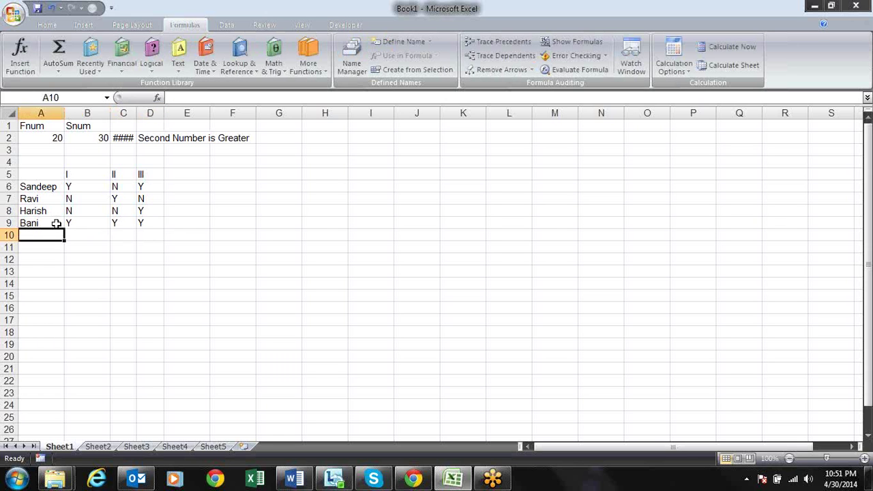
Begin an =IF formula in E6
{"action": "key", "text": "Up"}
{"action": "key", "text": "Up"}
{"action": "key", "text": "Up"}
{"action": "key", "text": "Up"}
{"action": "key", "text": "Right"}
{"action": "key", "text": "Right"}
{"action": "key", "text": "Right"}
{"action": "key", "text": "Right"}
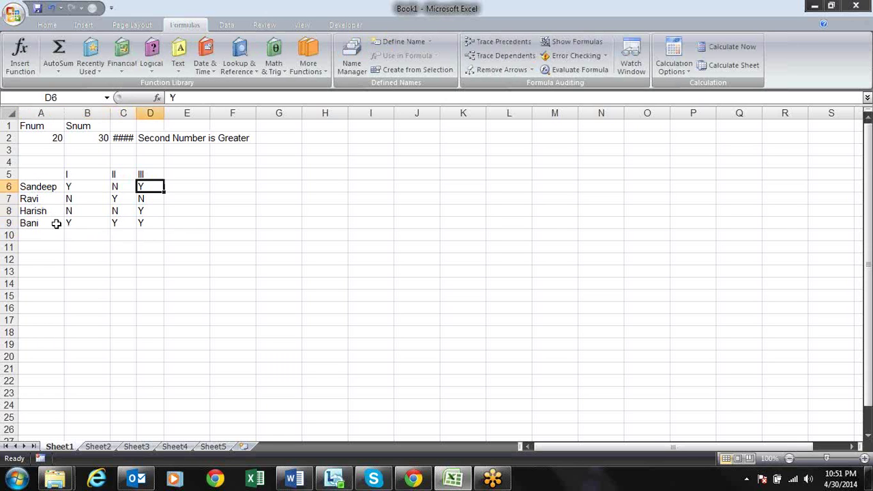
{"action": "type", "text": "="}
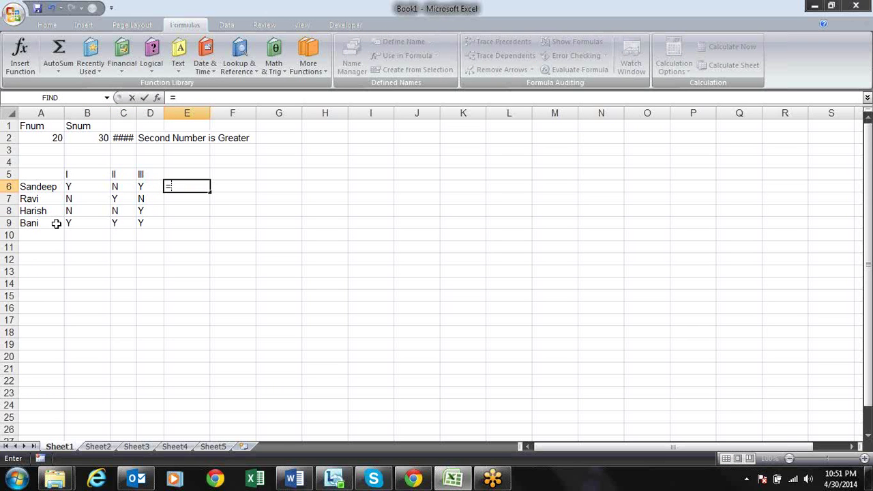
{"action": "type", "text": "if"}
Build E6's nested IF testing B6="Y" and then C6="Y"
{"action": "key", "text": "Tab"}
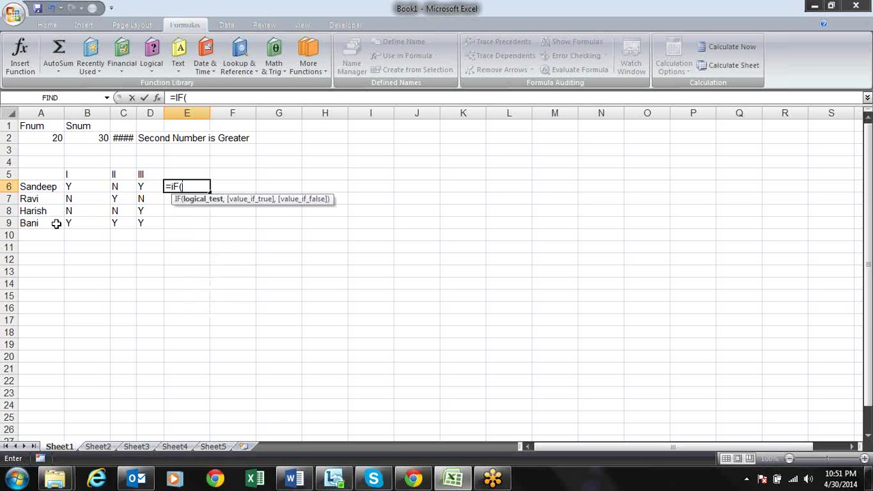
{"action": "left_click", "coordinate": [78, 186]}
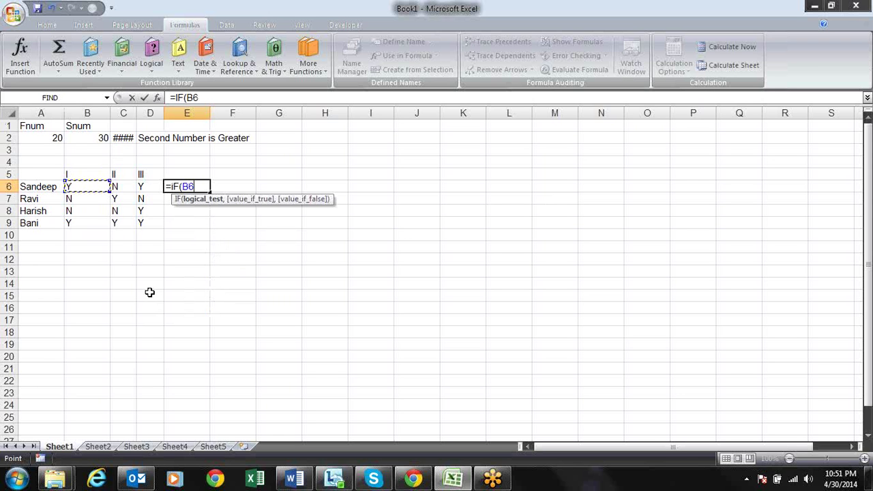
{"action": "type", "text": "=\"Y\""}
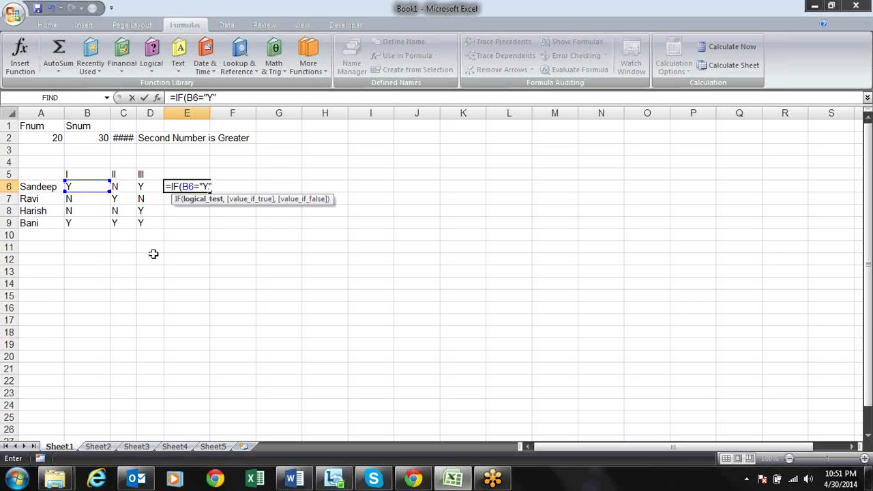
{"action": "type", "text": ","}
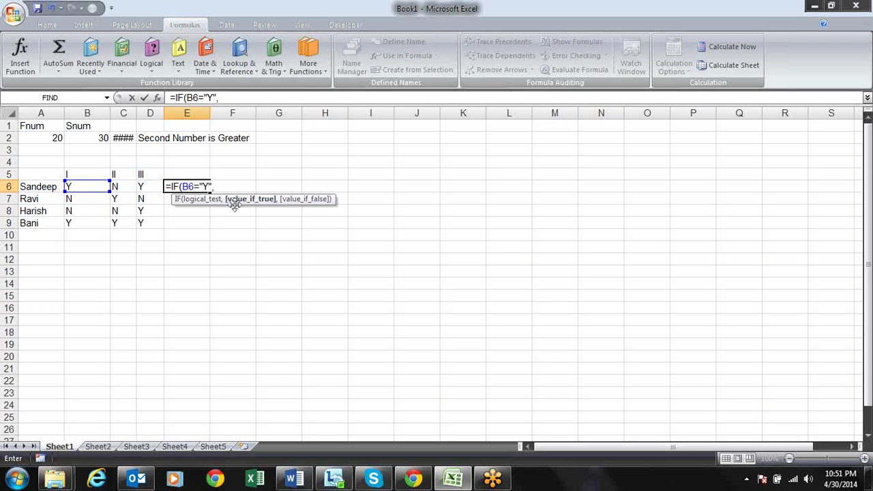
{"action": "type", "text": "if"}
{"action": "double_click", "coordinate": [235, 212]}
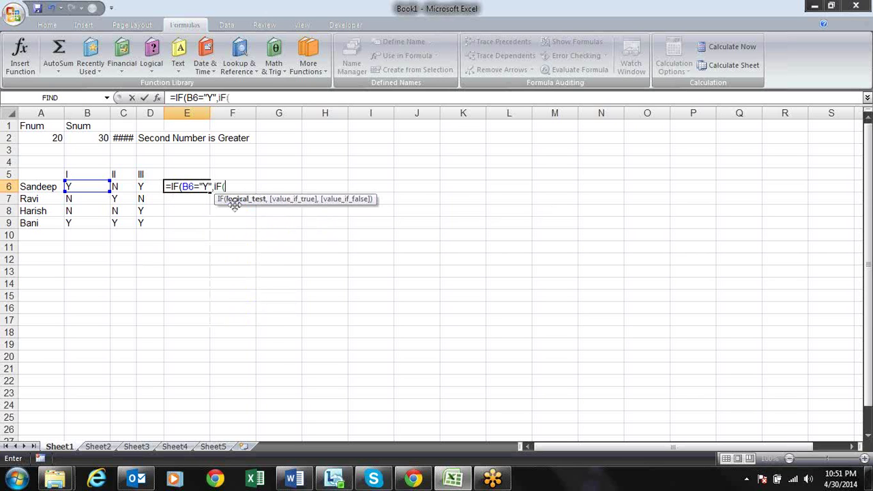
{"action": "left_click", "coordinate": [121, 187]}
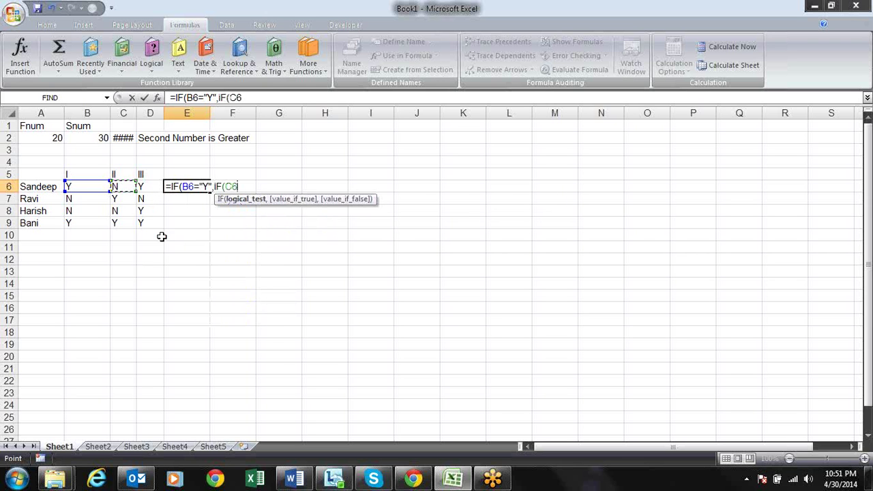
{"action": "type", "text": "=\"Y\""}
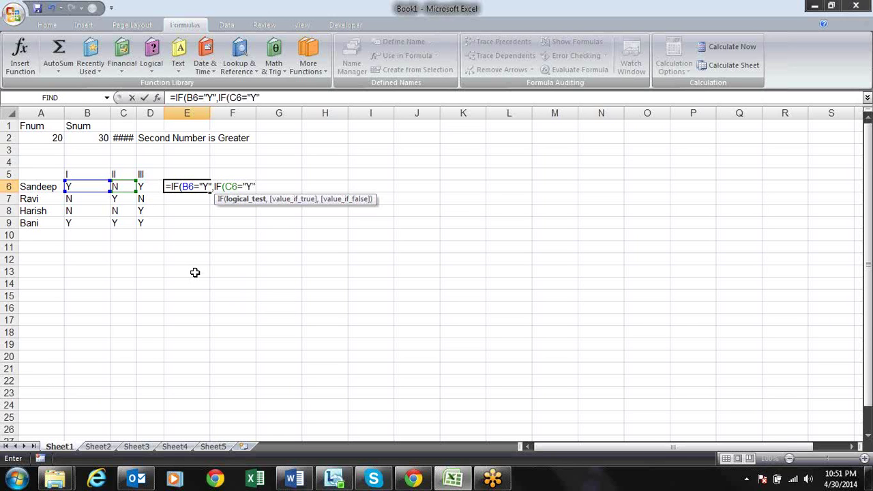
{"action": "type", "text": ","}
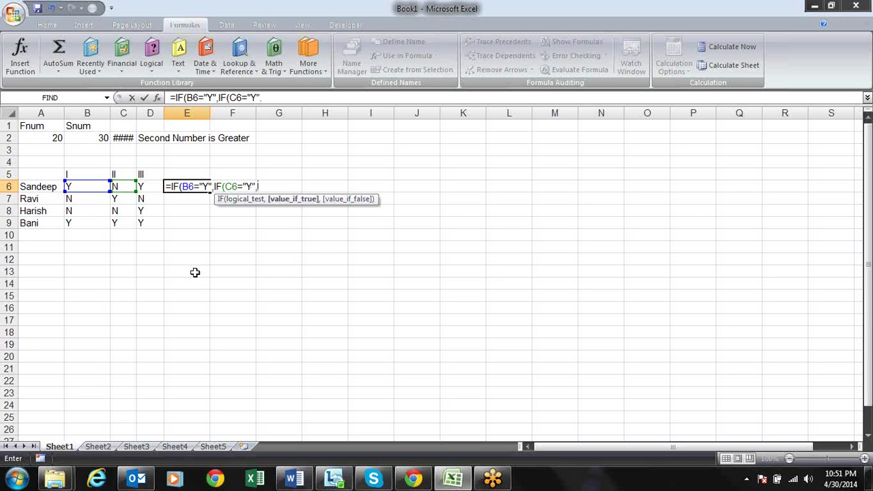
{"action": "type", "text": "IF("}
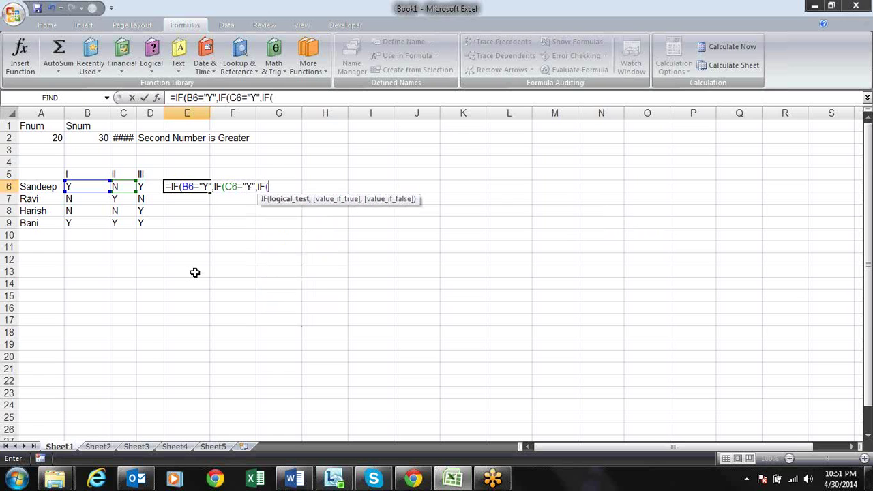
Add the D6="Y" test with "Failed" as each false result and commit the formula
{"action": "left_click", "coordinate": [151, 185]}
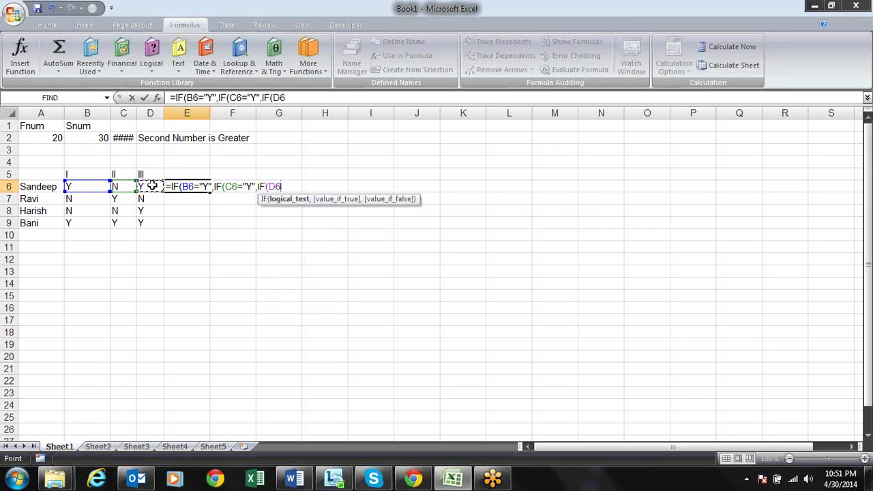
{"action": "type", "text": "=\"Y"}
{"action": "type", "text": "\","}
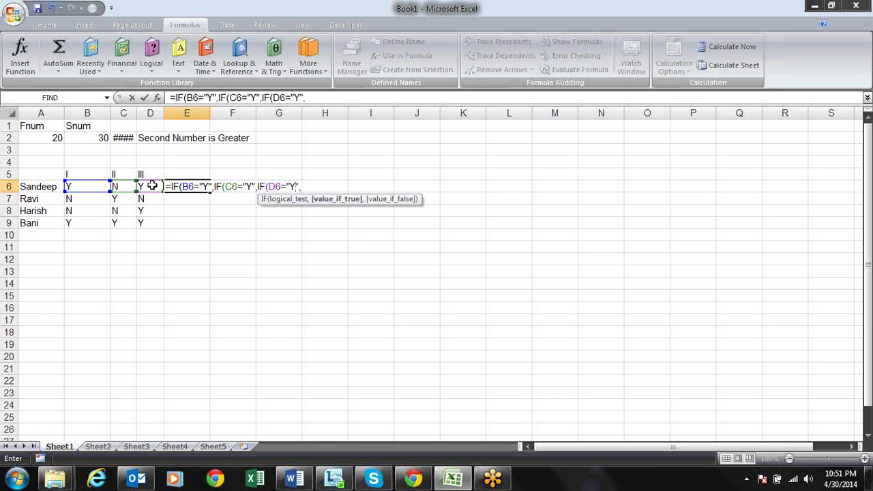
{"action": "type", "text": "\"Failed\"),\"F"}
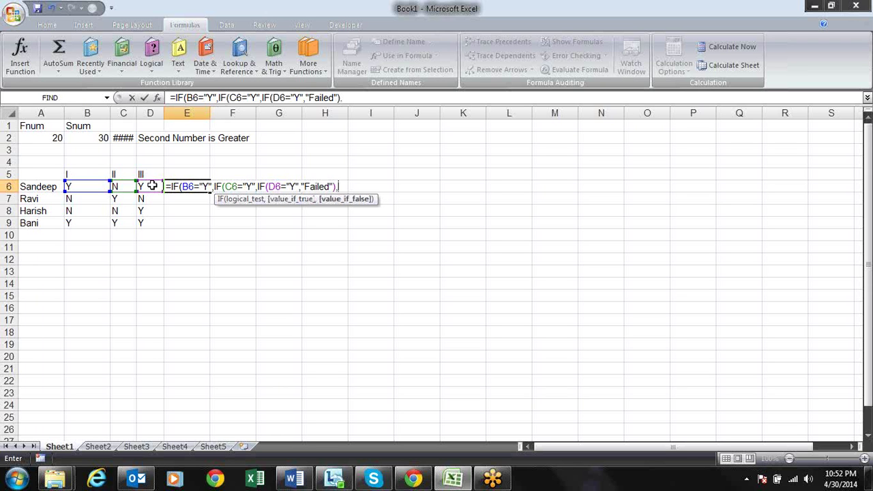
{"action": "type", "text": "ailed\"),"}
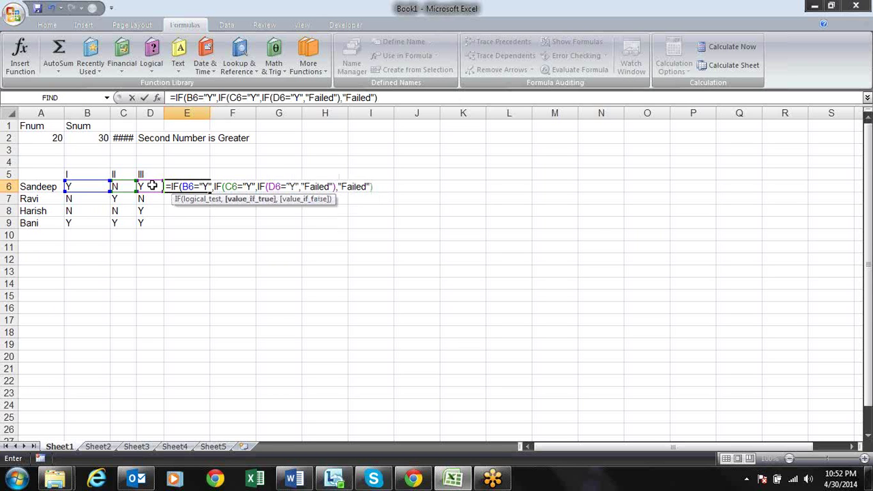
{"action": "type", "text": "\""}
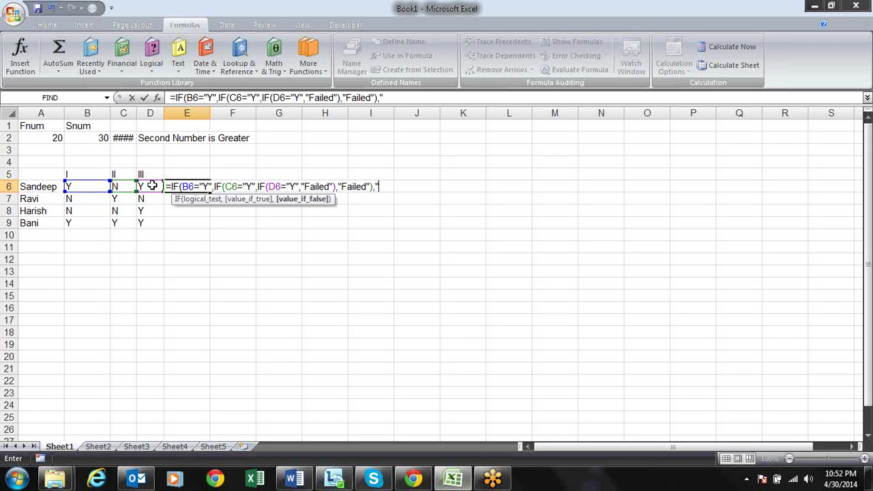
{"action": "type", "text": "Failed\")"}
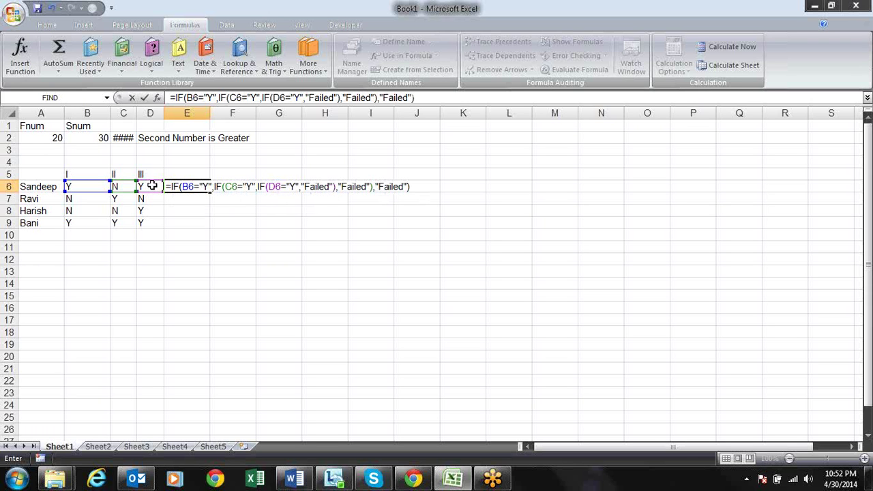
{"action": "key", "text": "Return"}
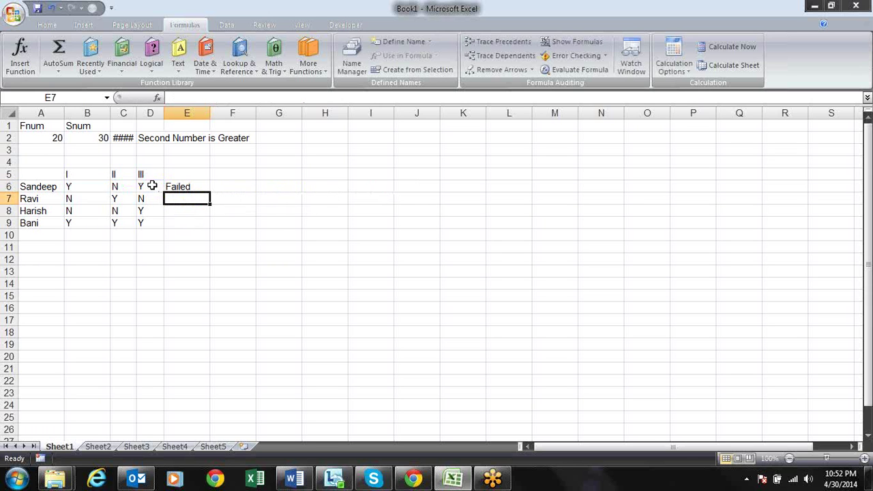
Review row 9's values and return to the formula in E6
{"action": "key", "text": "Up"}
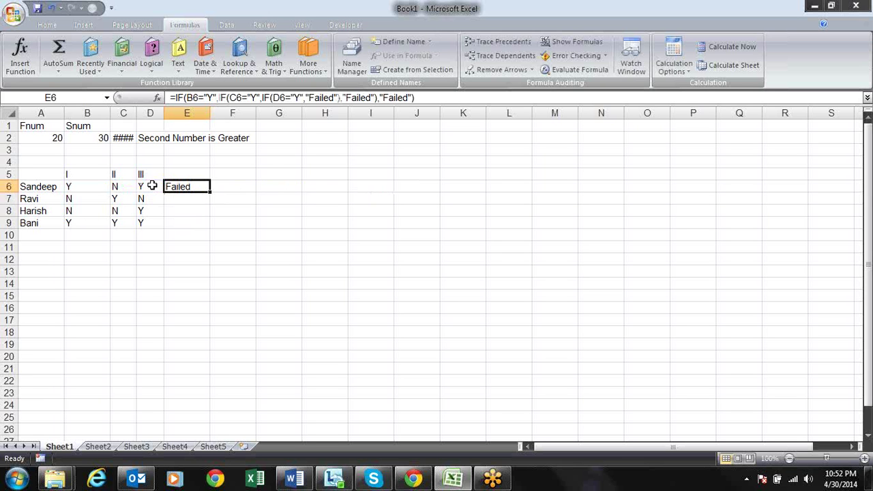
{"action": "key", "text": "Down"}
{"action": "key", "text": "Down"}
{"action": "key", "text": "Down"}
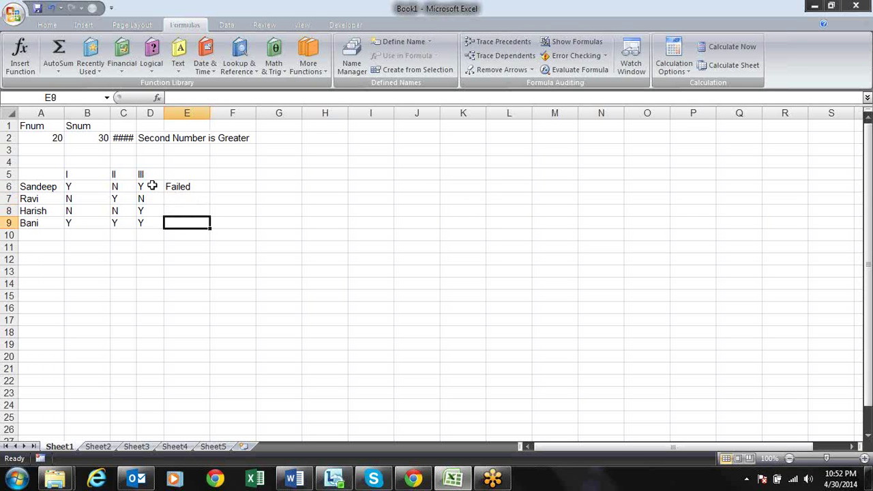
{"action": "key", "text": "Left"}
{"action": "key", "text": "Left"}
{"action": "key", "text": "Left"}
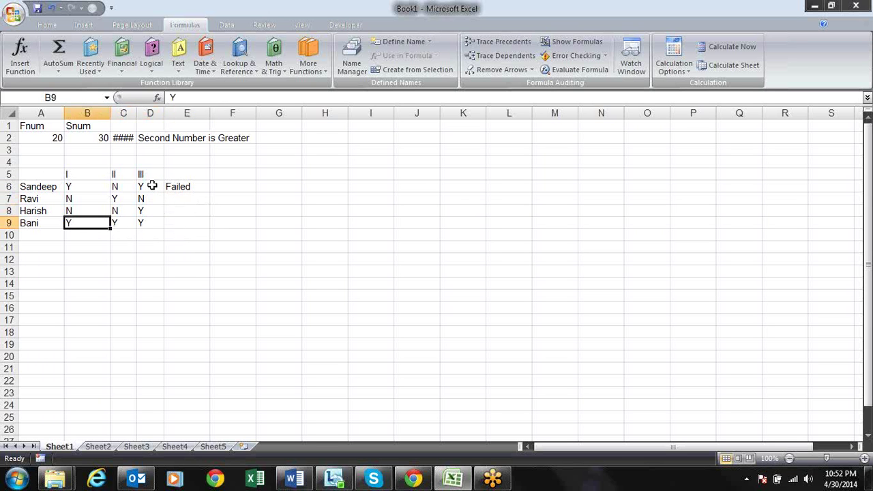
{"action": "key", "text": "Right"}
{"action": "key", "text": "Right"}
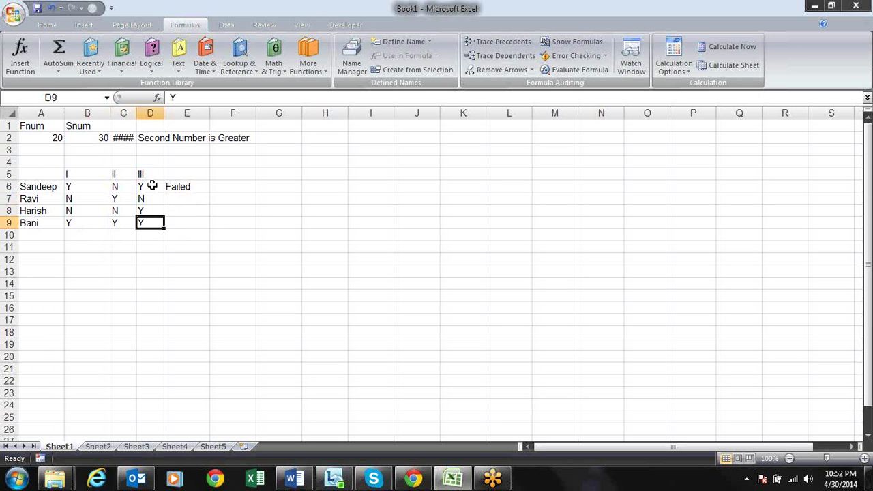
{"action": "key", "text": "Left"}
{"action": "key", "text": "Left"}
{"action": "key", "text": "Right"}
{"action": "key", "text": "Right"}
{"action": "key", "text": "Up"}
{"action": "key", "text": "Up"}
{"action": "key", "text": "Up"}
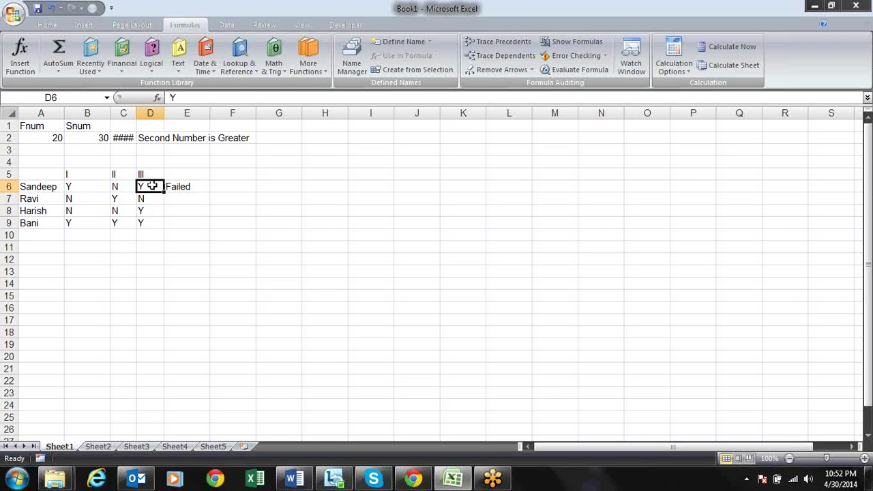
{"action": "key", "text": "Right"}
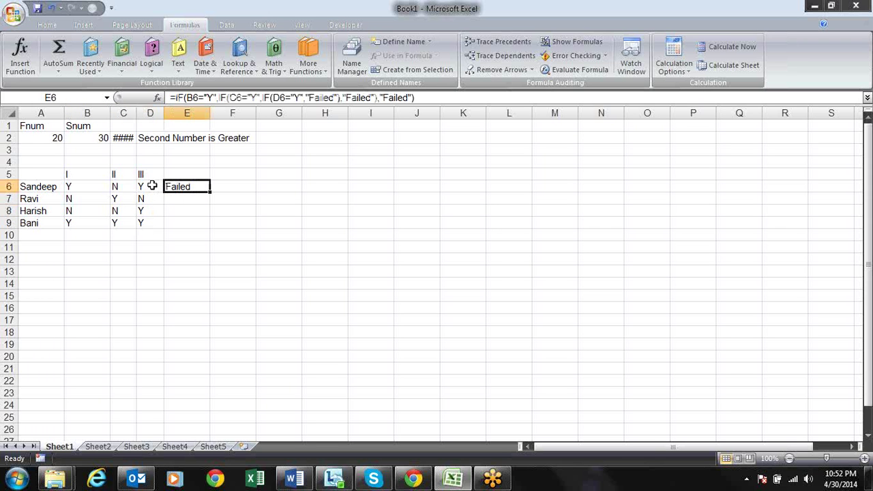
Fill E6's nested IF formula down into E7, E8 and E9 with Ctrl+D
{"action": "key", "text": "Down"}
{"action": "key", "text": "ctrl+d"}
{"action": "key", "text": "Down"}
{"action": "key", "text": "ctrl+d"}
{"action": "key", "text": "Down"}
{"action": "key", "text": "ctrl+d"}
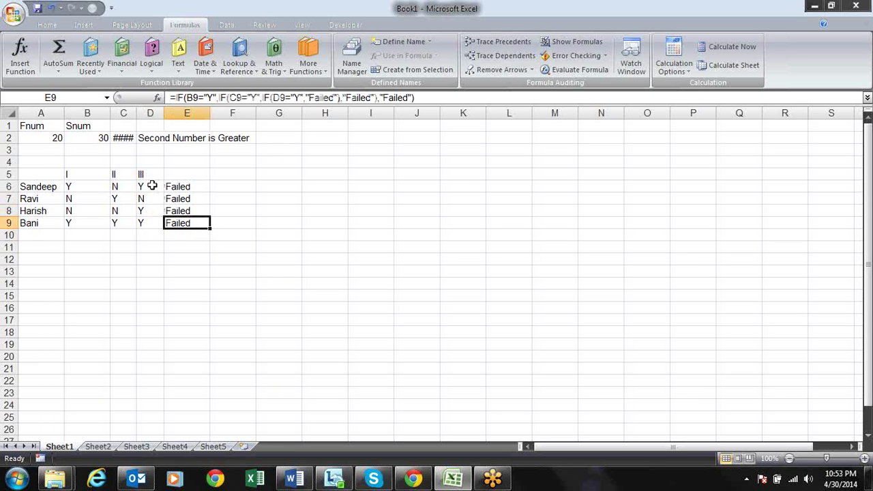
Check the copied formula's references in E9, then reopen E6's formula
{"action": "key", "text": "F2"}
{"action": "key", "text": "Return"}
{"action": "key", "text": "Up"}
{"action": "key", "text": "Up"}
{"action": "key", "text": "Up"}
{"action": "key", "text": "Up"}
{"action": "key", "text": "F2"}
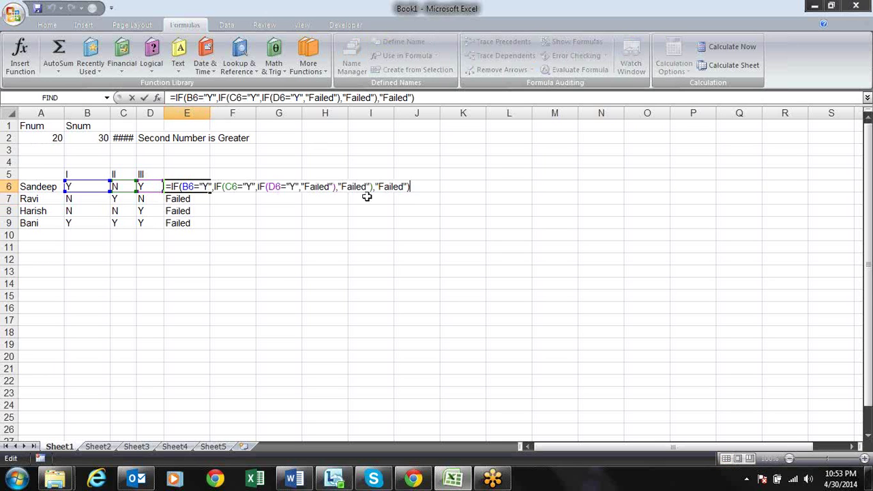
Insert ,"Pass", into E6's nested IF just before the innermost "Failed"
{"action": "left_click", "coordinate": [330, 186]}
{"action": "key", "text": "End"}
{"action": "left_click", "coordinate": [301, 186]}
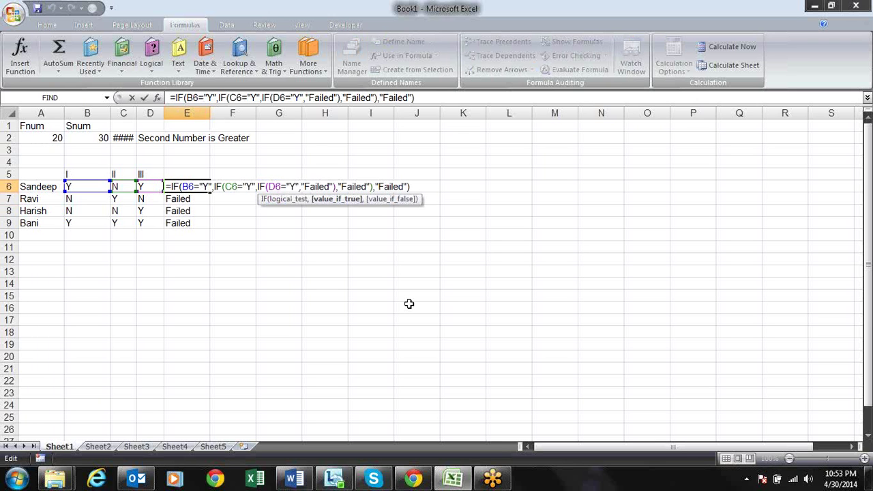
{"action": "type", "text": ",\"Pass"}
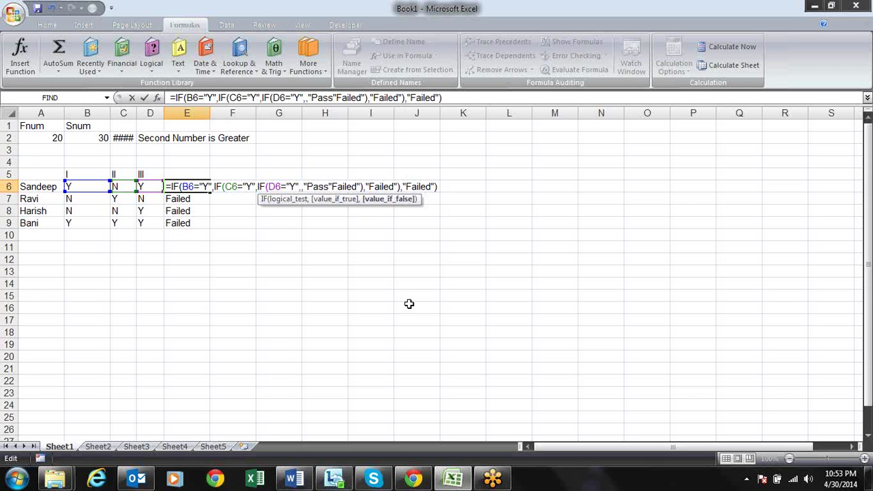
{"action": "type", "text": "\","}
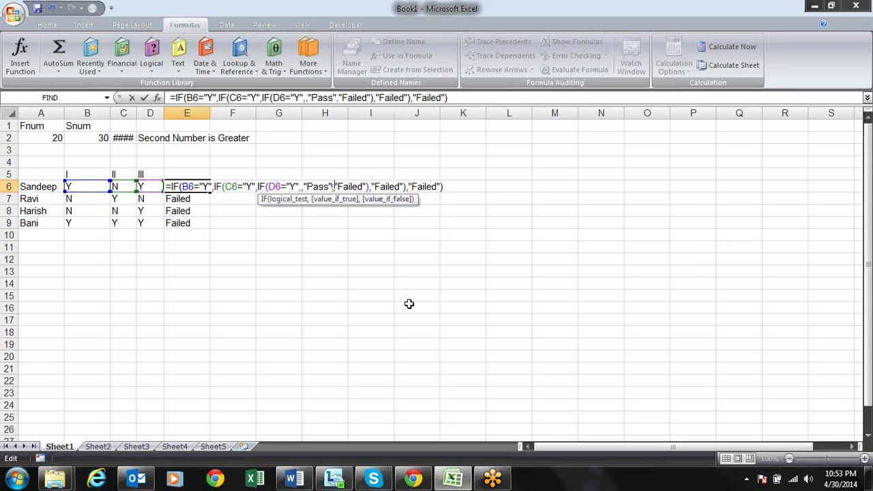
{"action": "key", "text": "Return"}
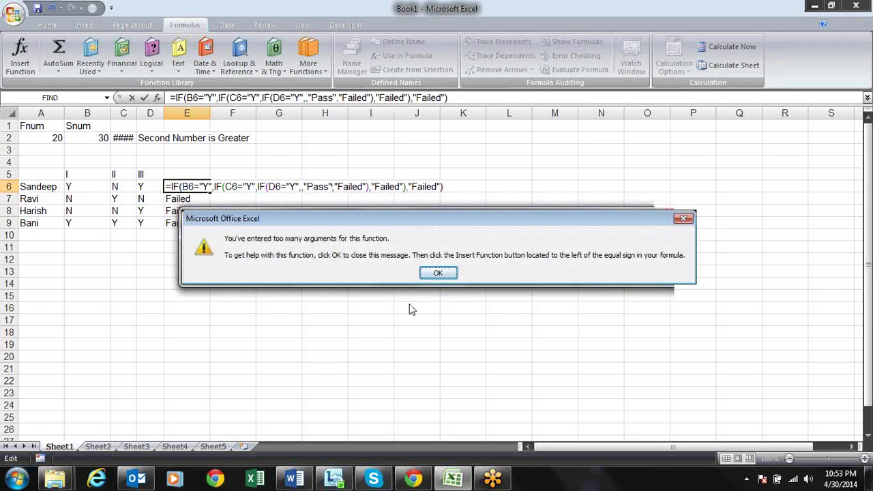
Dismiss the too-many-arguments error and delete the stray comma before "Pass" to commit E6
{"action": "key", "text": "Return"}
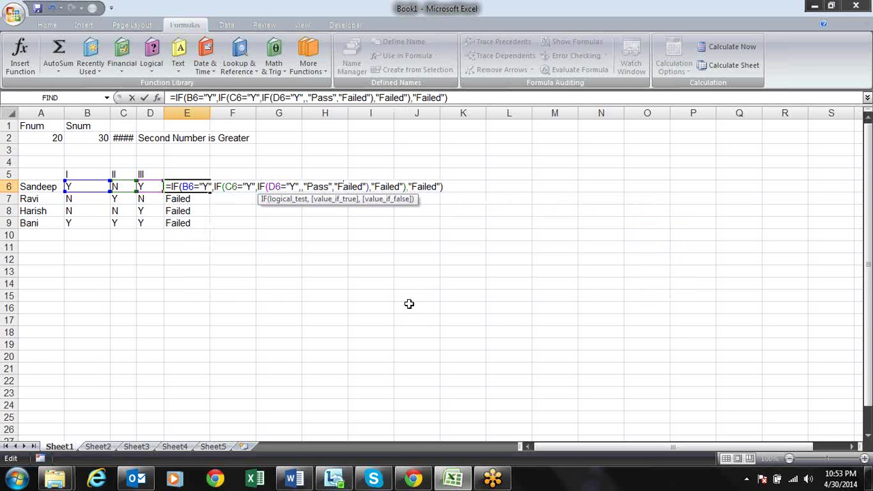
{"action": "key", "text": "Left"}
{"action": "key", "text": "Left"}
{"action": "key", "text": "Left"}
{"action": "key", "text": "Left"}
{"action": "key", "text": "Left"}
{"action": "key", "text": "Left"}
{"action": "key", "text": "Left"}
{"action": "key", "text": "Left"}
{"action": "key", "text": "Left"}
{"action": "key", "text": "BackSpace"}
{"action": "key", "text": "Return"}
Check the column E results now that E9 shows Pass, then reopen E6's formula
{"action": "key", "text": "Up"}
{"action": "key", "text": "Down"}
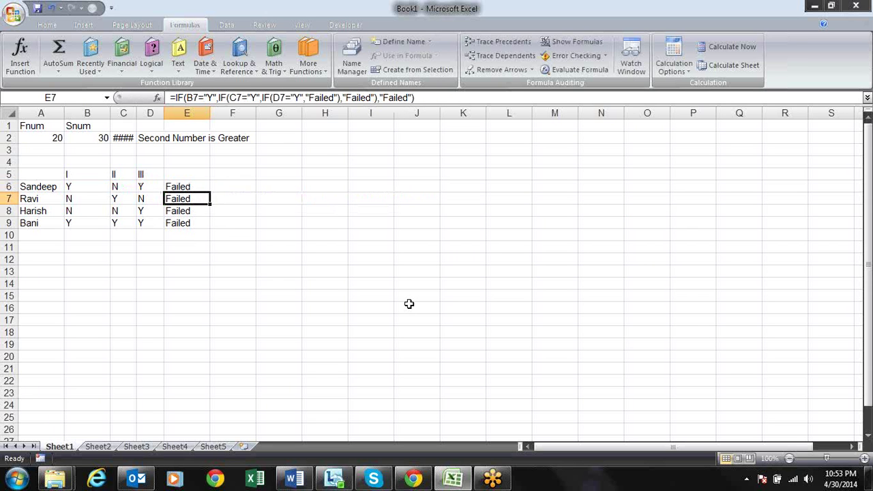
{"action": "key", "text": "Down"}
{"action": "key", "text": "Down"}
{"action": "key", "text": "Down"}
{"action": "key", "text": "Up"}
{"action": "key", "text": "Up"}
{"action": "key", "text": "Up"}
{"action": "key", "text": "Up"}
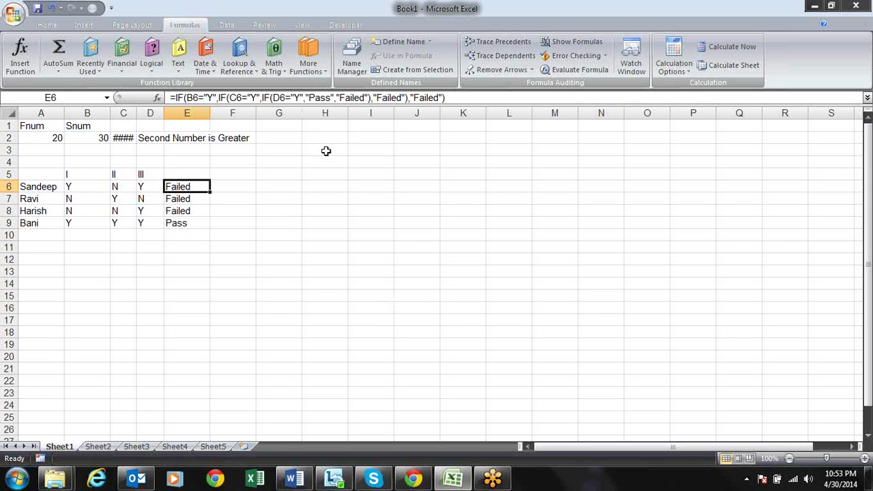
{"action": "key", "text": "F2"}
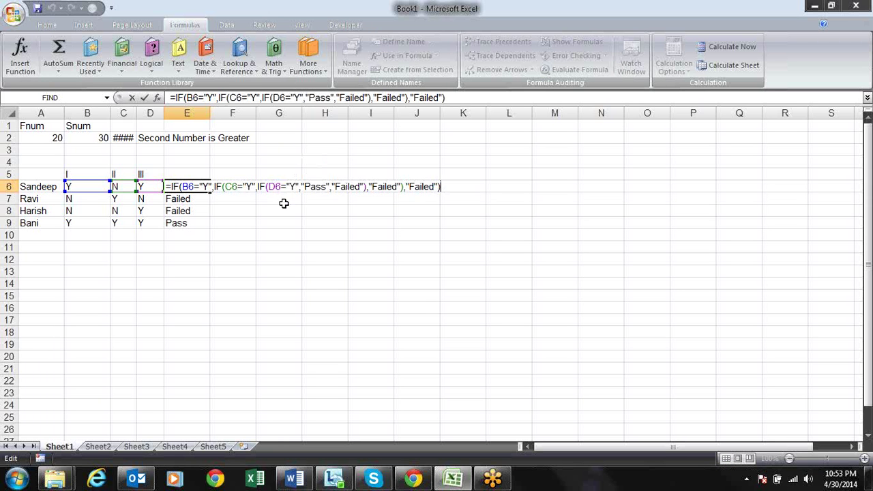
Highlight the innermost IF's logical test, "Pass" and "Failed" arguments in E6's formula
{"action": "left_click", "coordinate": [289, 188]}
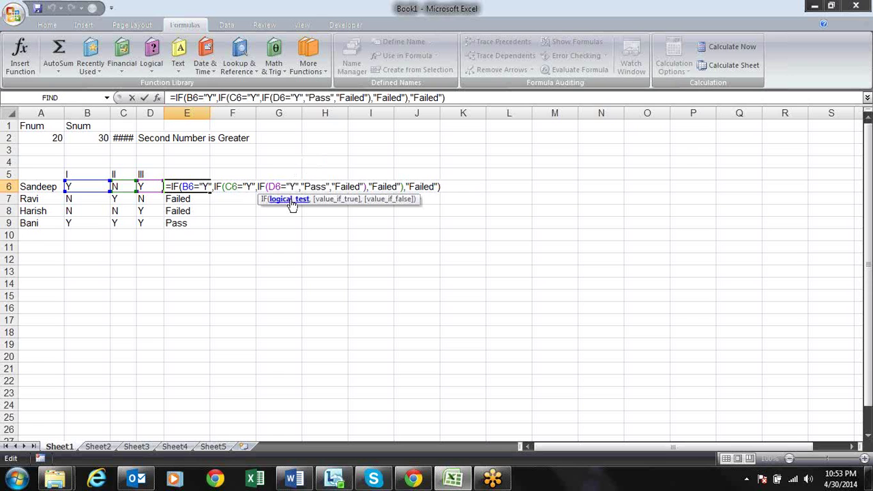
{"action": "left_click", "coordinate": [291, 200]}
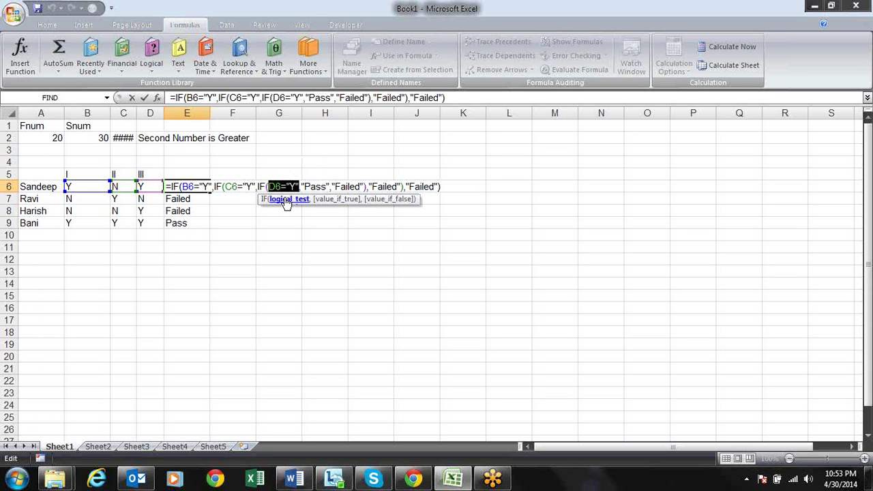
{"action": "left_click", "coordinate": [336, 200]}
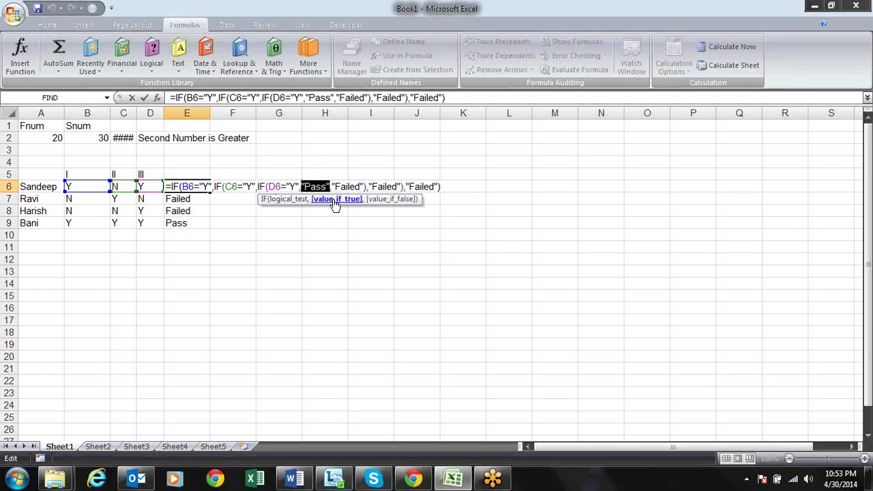
{"action": "left_click", "coordinate": [393, 199]}
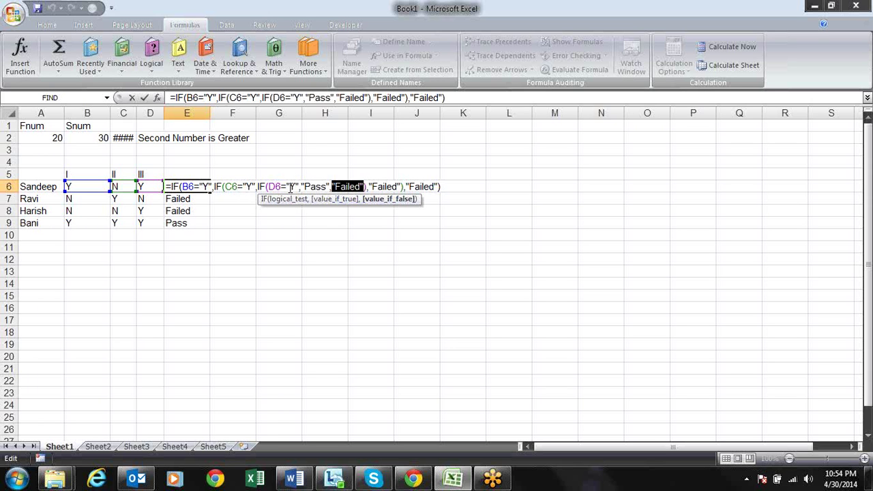
{"action": "left_click", "coordinate": [292, 187]}
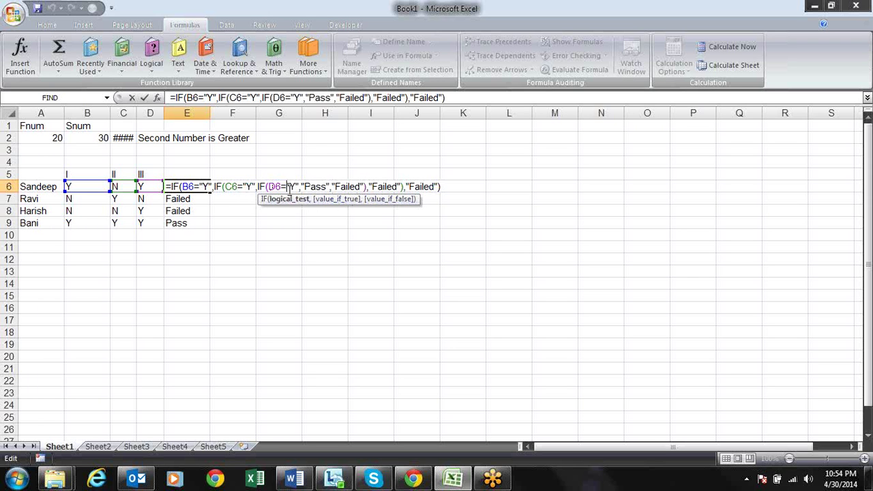
Inspect the outer B6, middle C6 and inner D6 IFs, then keep E6 unchanged
{"action": "left_click", "coordinate": [238, 187]}
{"action": "left_click", "coordinate": [207, 187]}
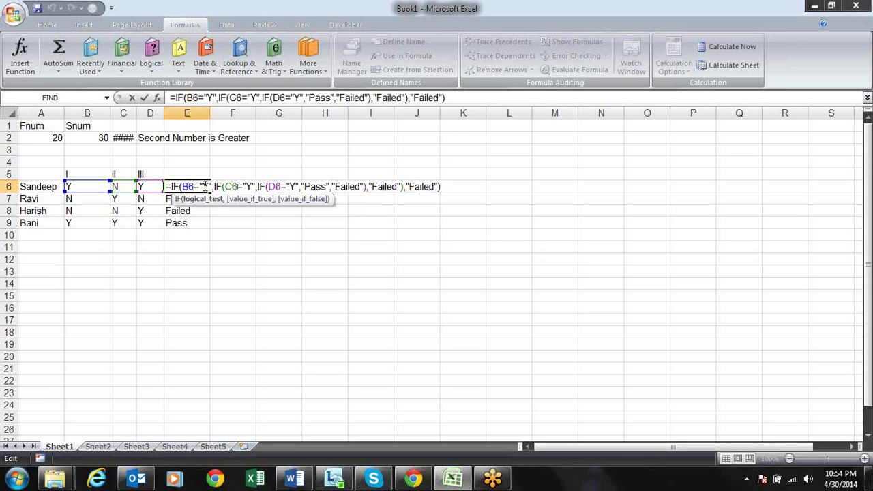
{"action": "left_click", "coordinate": [250, 185]}
{"action": "left_click", "coordinate": [270, 186]}
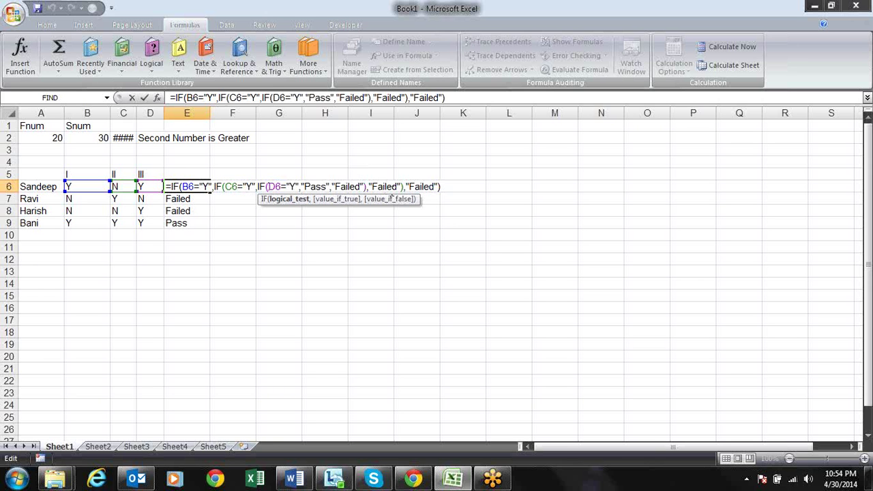
{"action": "left_click", "coordinate": [313, 186]}
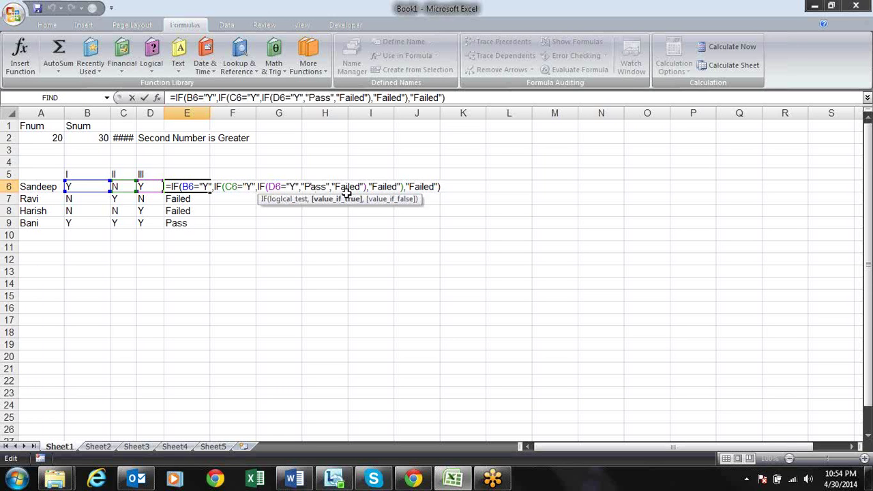
{"action": "key", "text": "Return"}
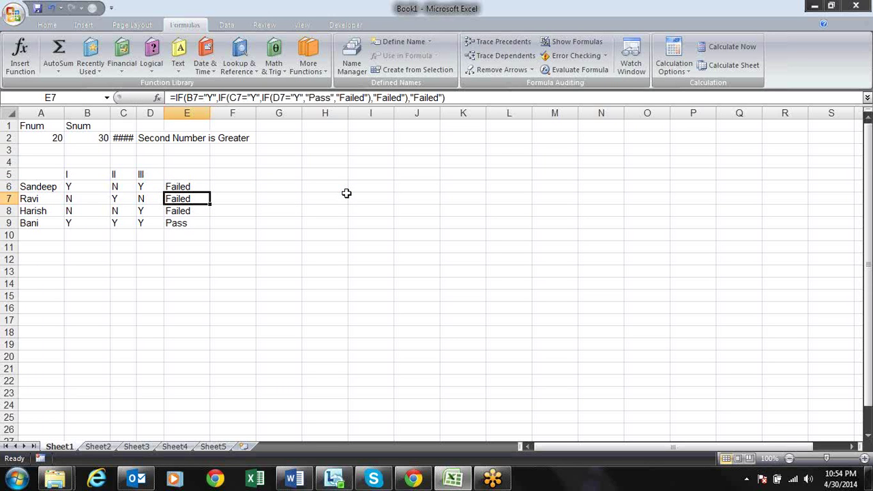
Recheck the E6–E9 results and launch Evaluate Formula on E6
{"action": "key", "text": "Up"}
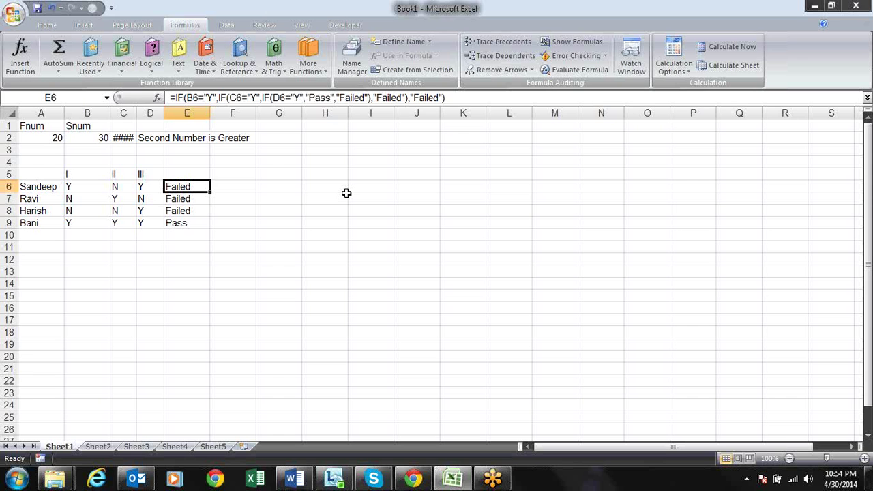
{"action": "key", "text": "F2"}
{"action": "key", "text": "Return"}
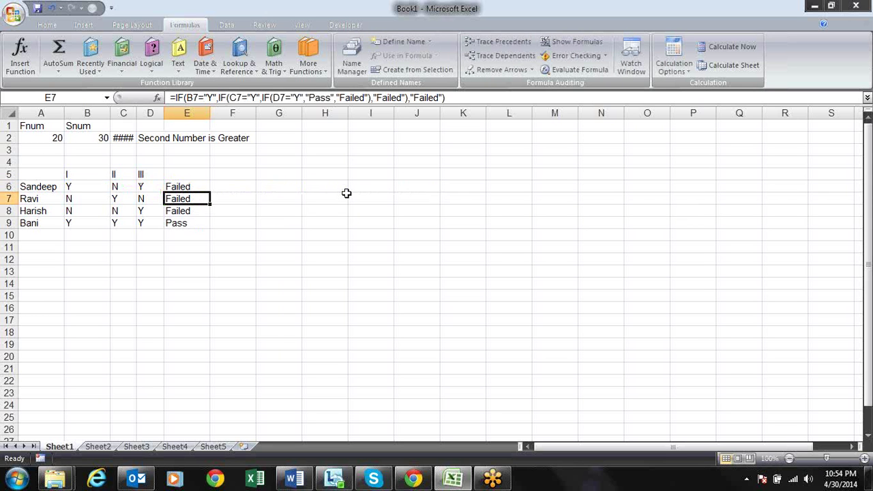
{"action": "key", "text": "Return"}
{"action": "key", "text": "Return"}
{"action": "key", "text": "Up"}
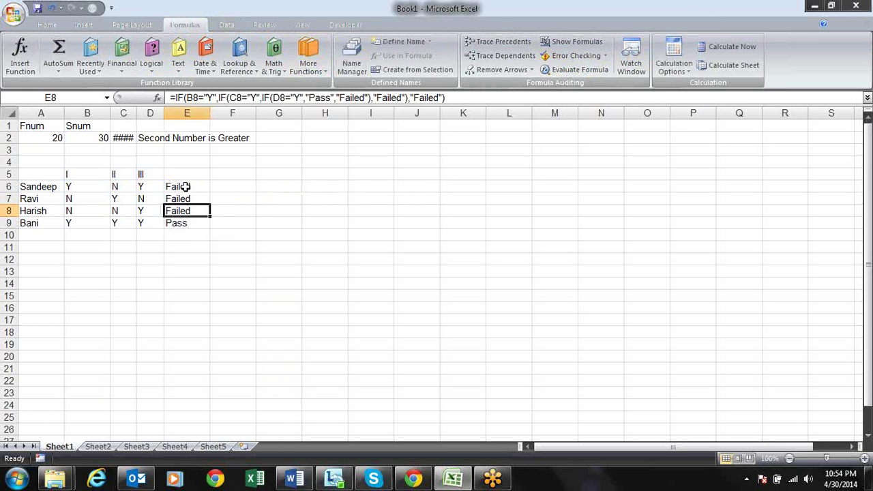
{"action": "left_click", "coordinate": [186, 190]}
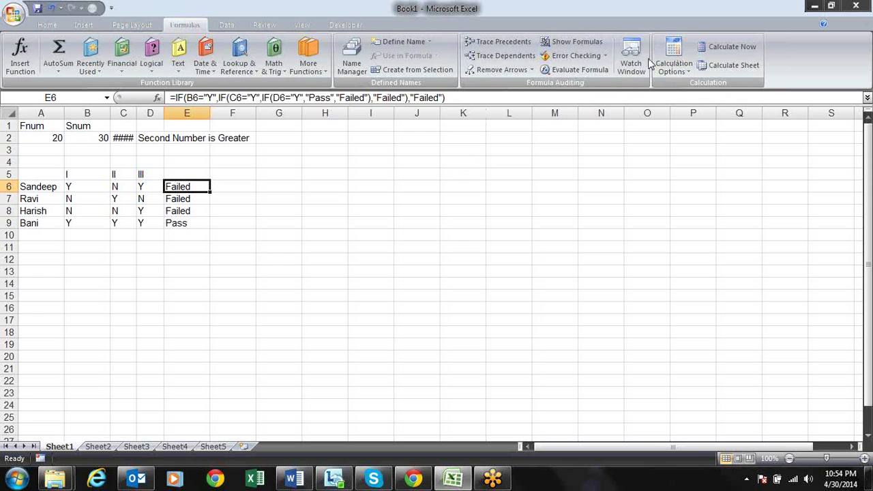
{"action": "left_click", "coordinate": [568, 69]}
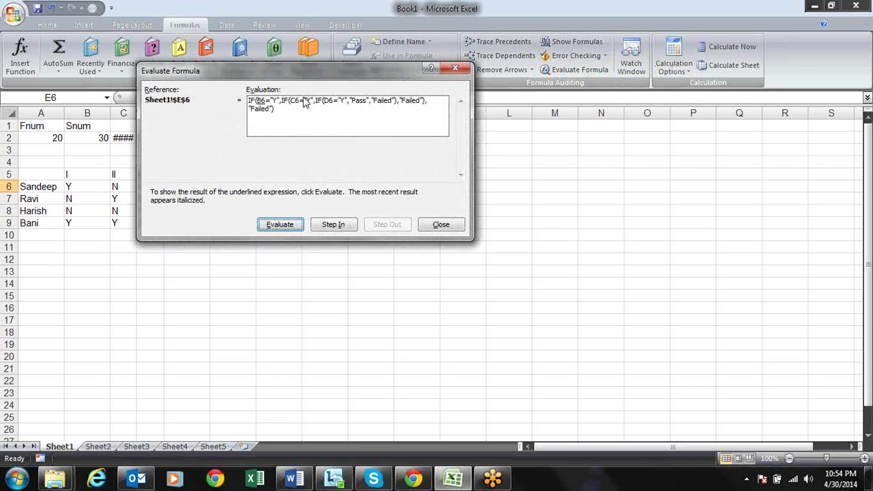
Evaluate E6 step by step: B6 is Y (TRUE), C6 is N (FALSE), giving "Failed"; then close
{"action": "left_click_drag", "start_coordinate": [308, 70], "coordinate": [487, 122]}
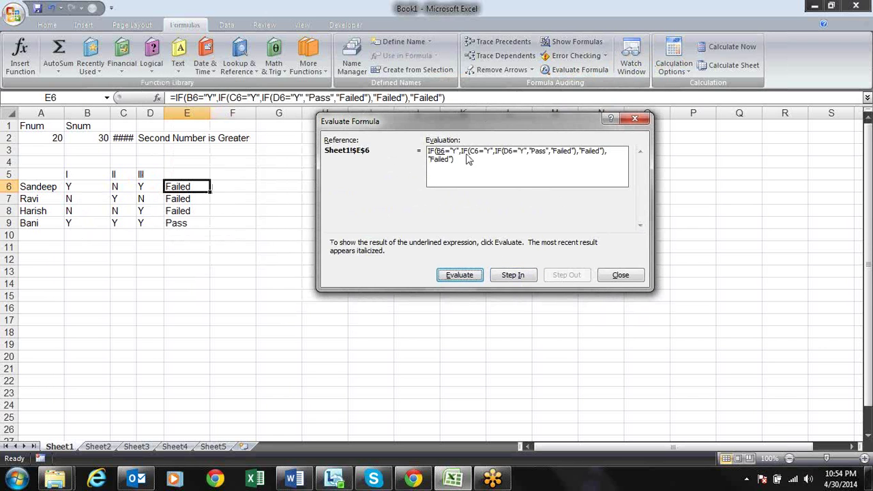
{"action": "left_click", "coordinate": [473, 279]}
{"action": "left_click", "coordinate": [474, 279]}
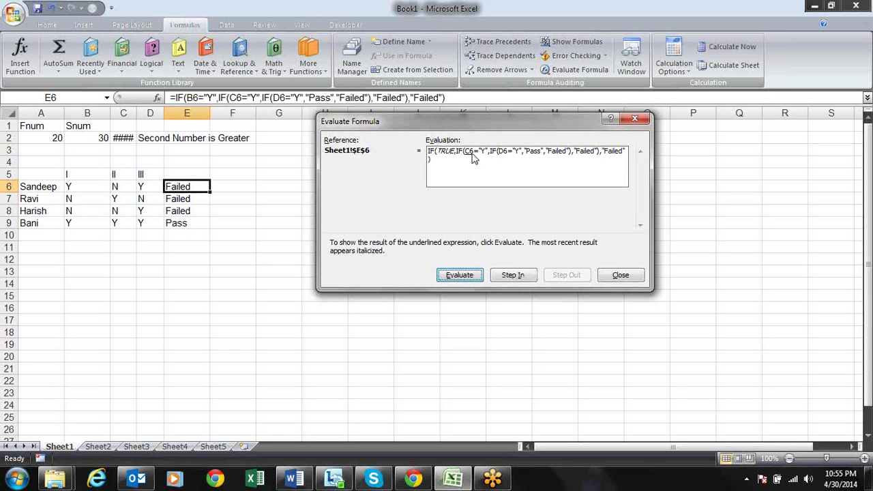
{"action": "left_click", "coordinate": [464, 276]}
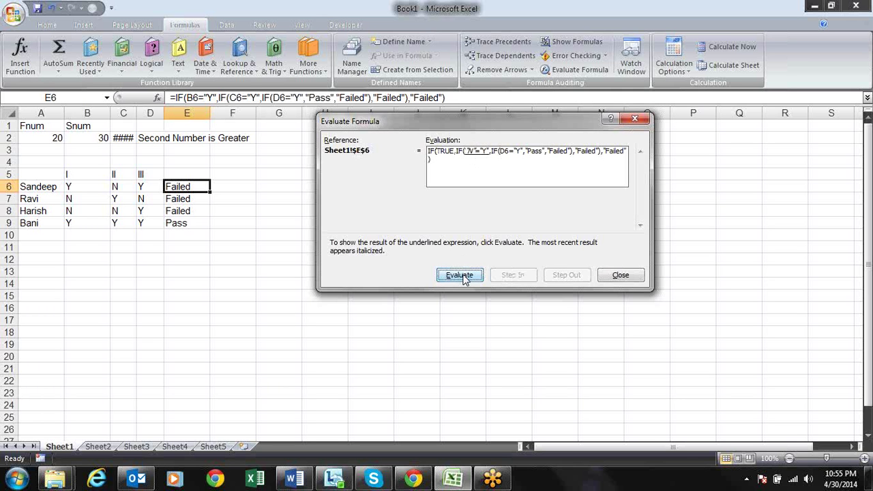
{"action": "left_click", "coordinate": [463, 276]}
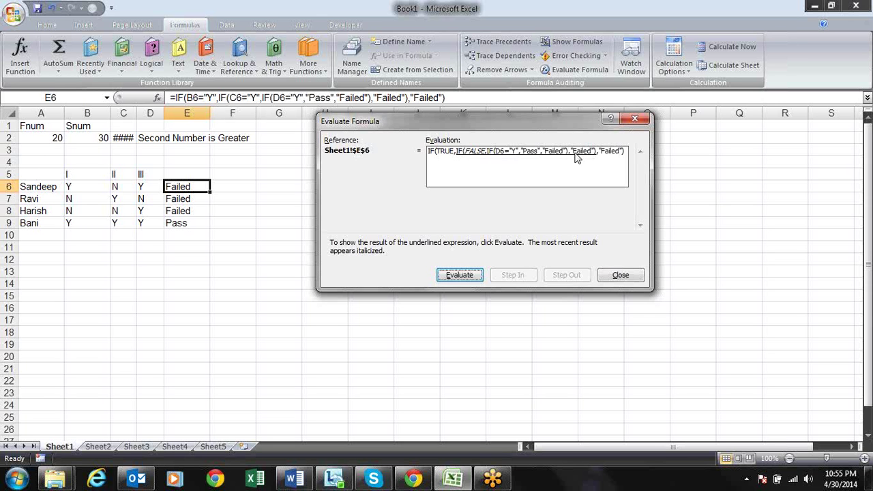
{"action": "left_click", "coordinate": [473, 281]}
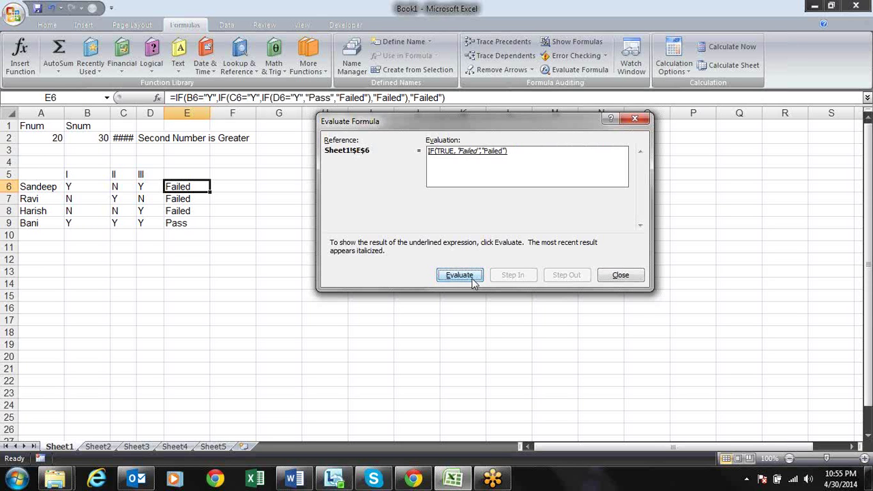
{"action": "left_click", "coordinate": [474, 280]}
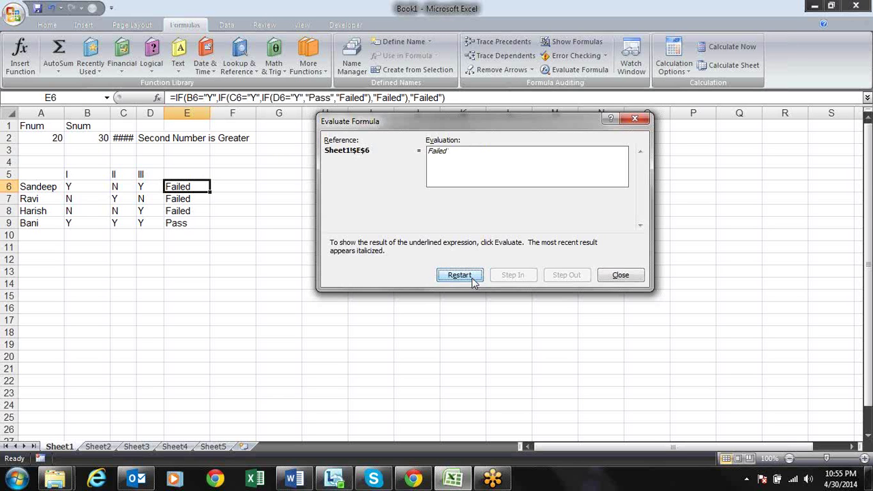
{"action": "key", "text": "Escape"}
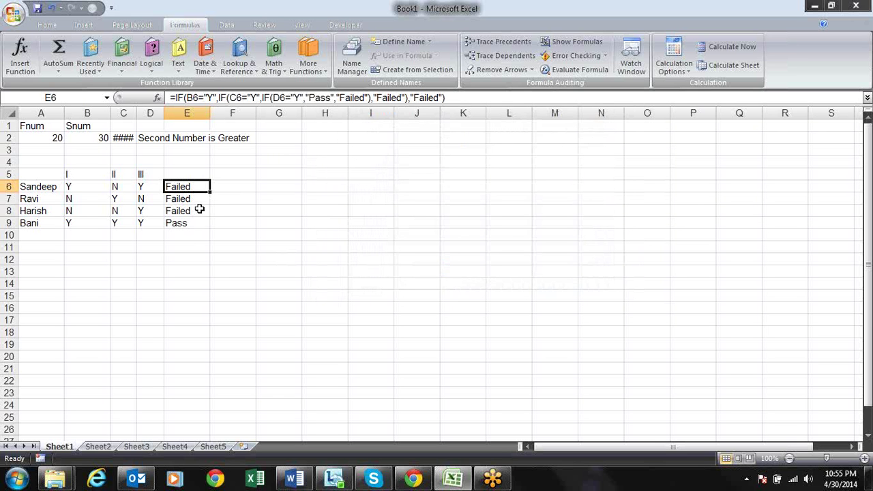
{"action": "left_click", "coordinate": [199, 210]}
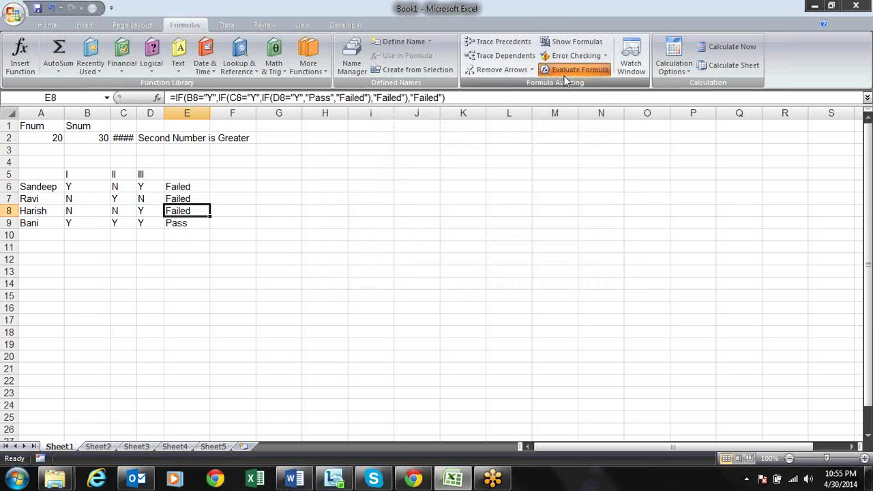
{"action": "left_click", "coordinate": [565, 75]}
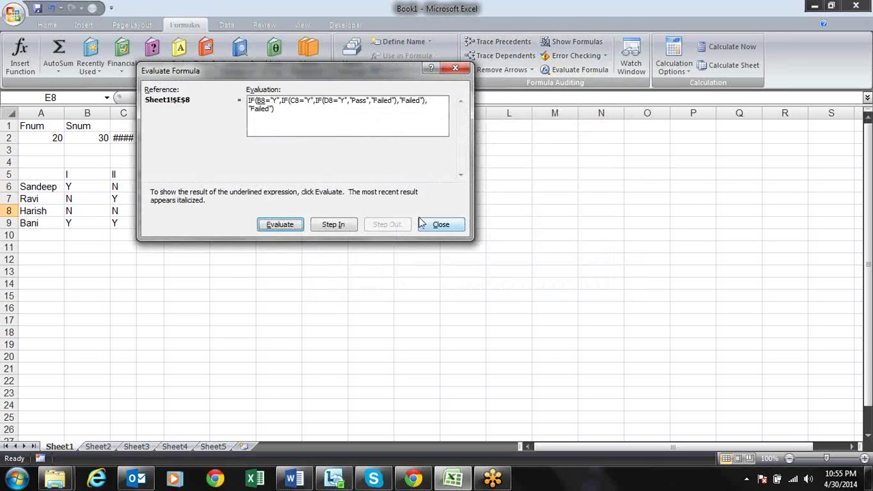
{"action": "left_click", "coordinate": [279, 225]}
{"action": "left_click_drag", "start_coordinate": [293, 80], "coordinate": [433, 152]}
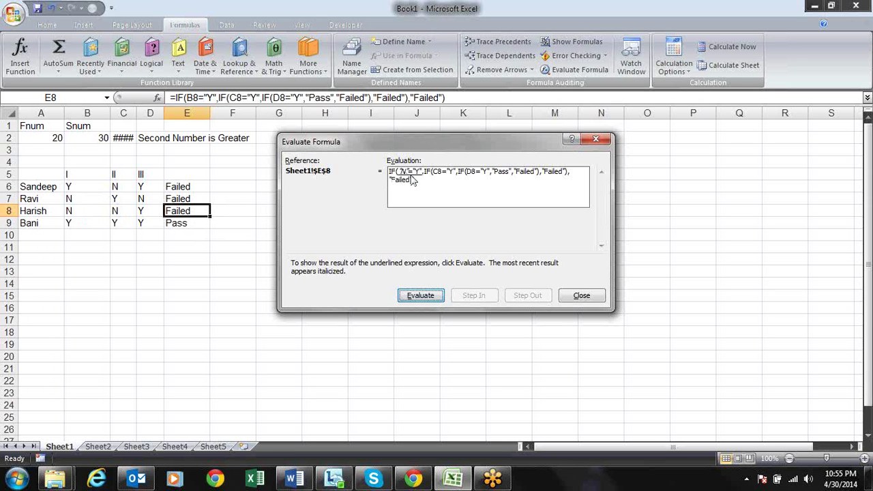
{"action": "left_click", "coordinate": [420, 297]}
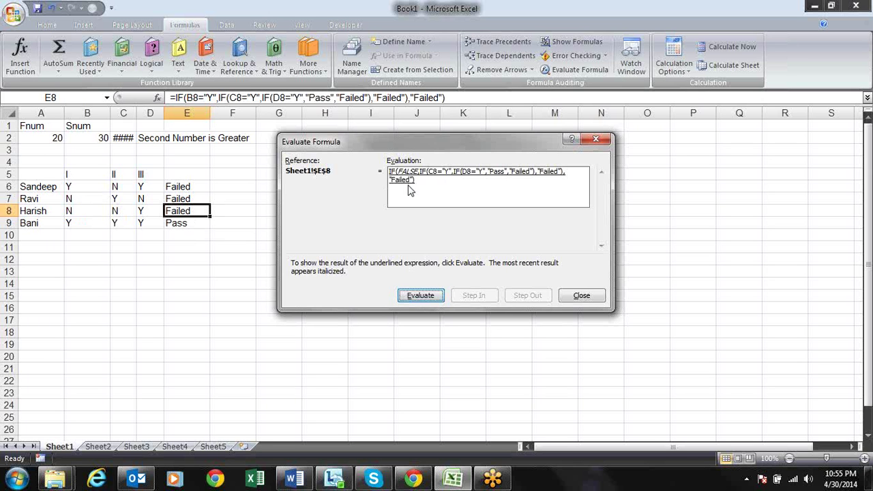
{"action": "left_click", "coordinate": [417, 298]}
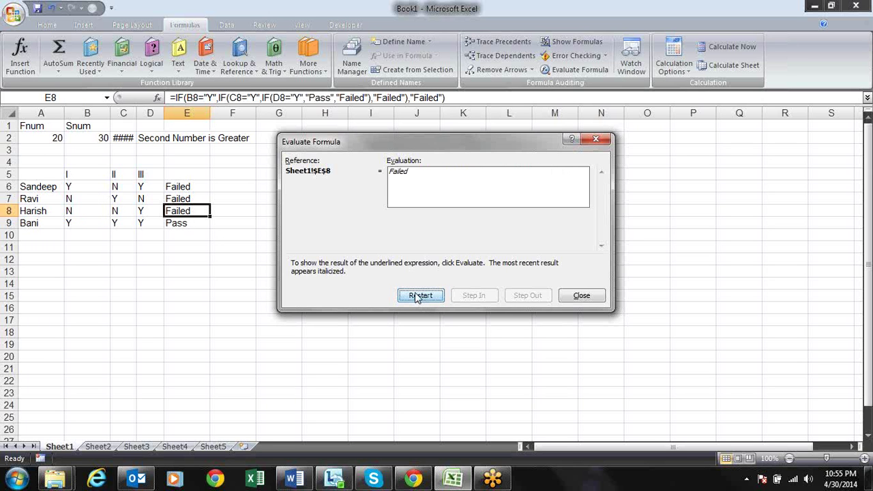
{"action": "key", "text": "Escape"}
{"action": "key", "text": "Up"}
{"action": "key", "text": "Up"}
{"action": "key", "text": "Down"}
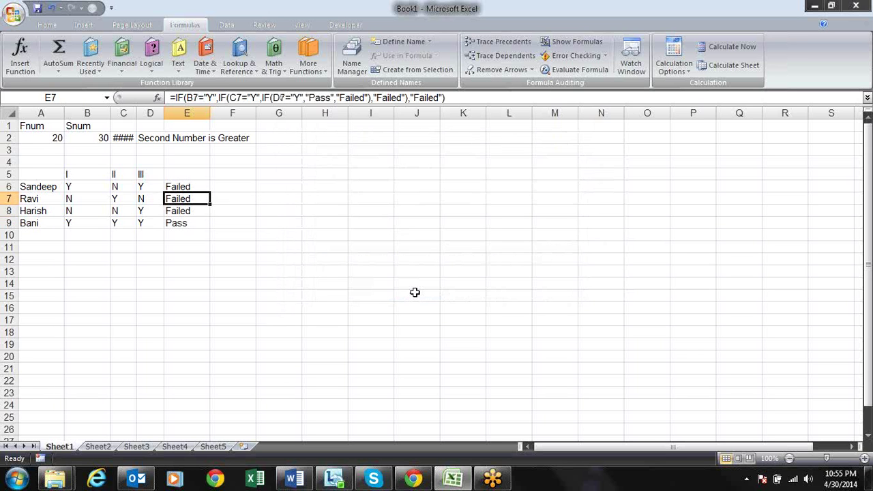
Look over the column E results and move to cell F6
{"action": "key", "text": "Down"}
{"action": "key", "text": "Down"}
{"action": "key", "text": "Up"}
{"action": "key", "text": "Up"}
{"action": "key", "text": "Up"}
{"action": "key", "text": "Up"}
{"action": "key", "text": "Down"}
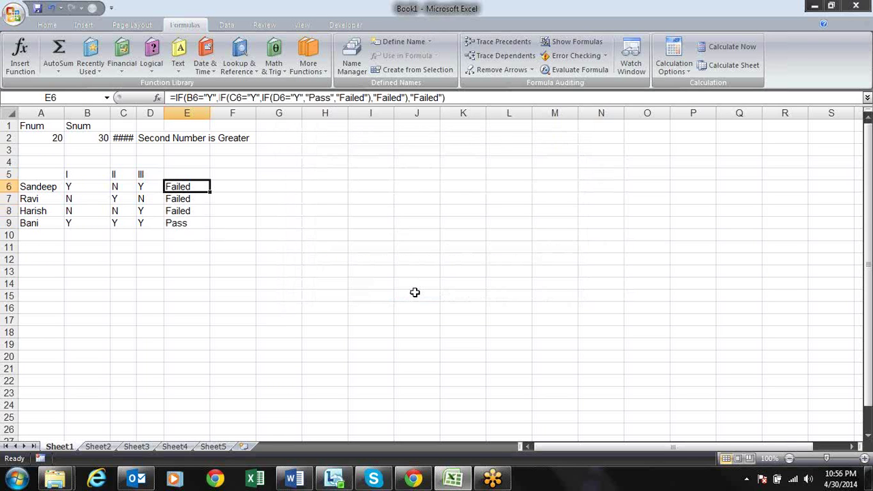
{"action": "key", "text": "Right"}
{"action": "key", "text": "Left"}
{"action": "key", "text": "Right"}
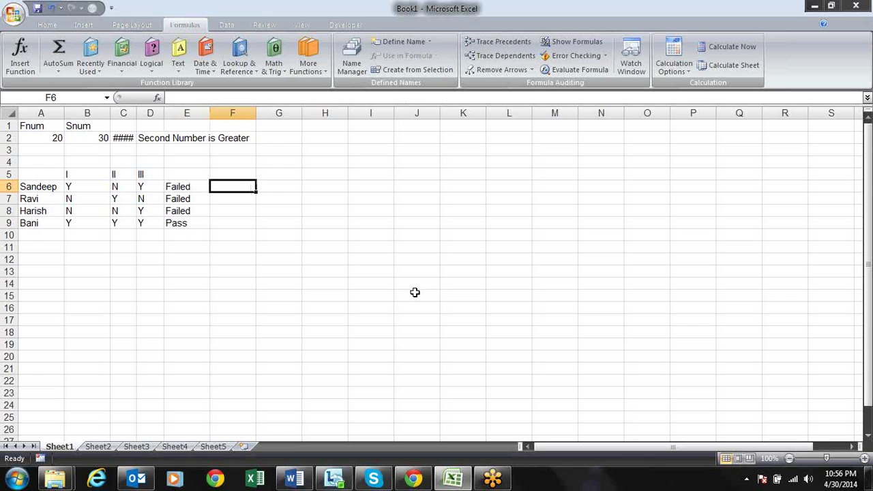
Enter the formula =B6="y" in F6
{"action": "type", "text": "="}
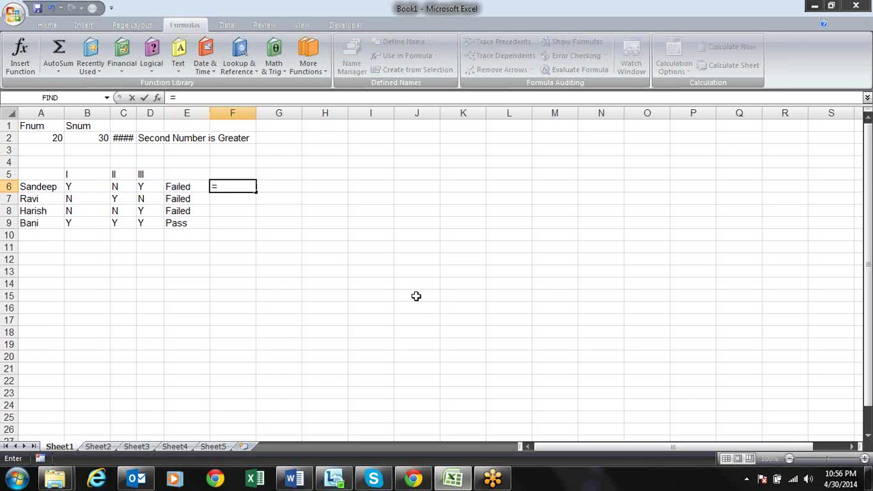
{"action": "key", "text": "Escape"}
{"action": "type", "text": "="}
{"action": "key", "text": "Left"}
{"action": "key", "text": "Left"}
{"action": "key", "text": "Left"}
{"action": "key", "text": "Left"}
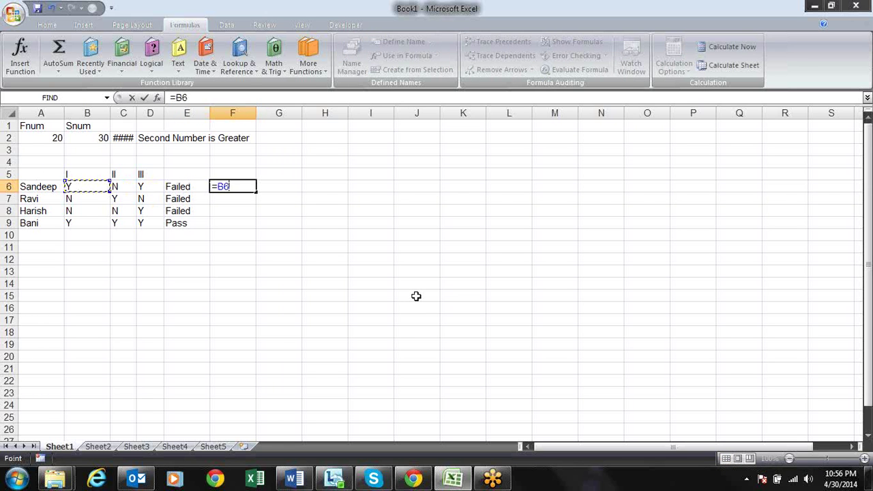
{"action": "type", "text": "=\"y\""}
{"action": "key", "text": "Return"}
{"action": "key", "text": "Up"}
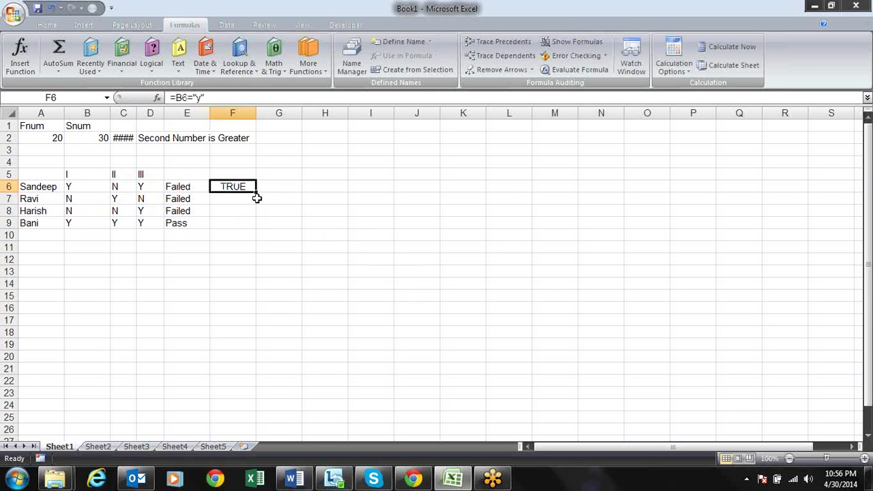
Fill F6's formula across to H6 and down to row 9, then compare the row 6 formulas
{"action": "left_click_drag", "start_coordinate": [256, 191], "coordinate": [347, 227]}
{"action": "left_click", "coordinate": [263, 197]}
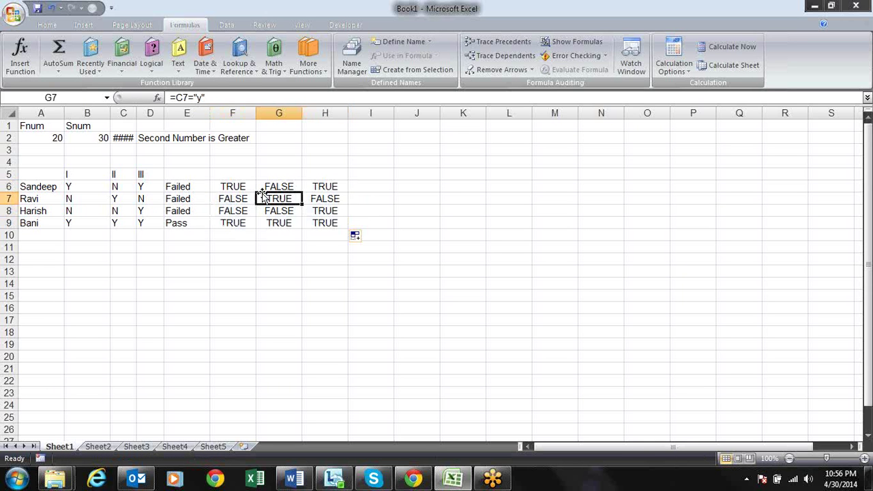
{"action": "left_click", "coordinate": [243, 190]}
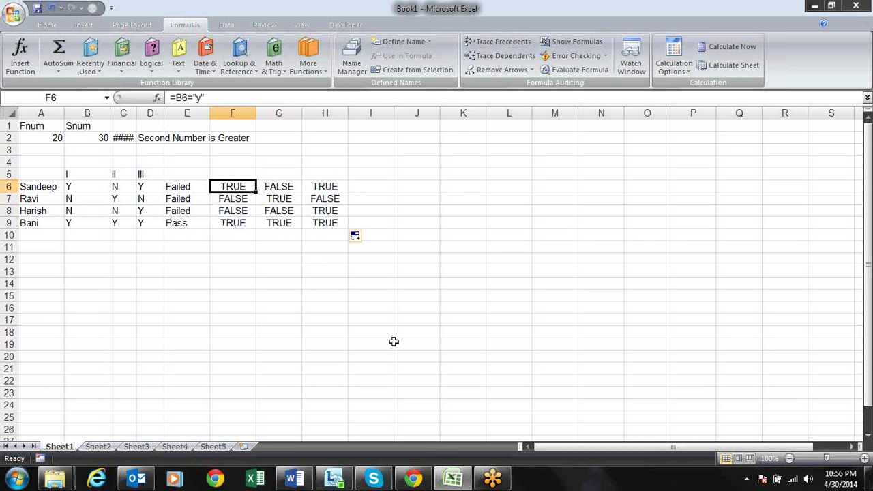
{"action": "key", "text": "Right"}
{"action": "key", "text": "Right"}
{"action": "key", "text": "Left"}
{"action": "key", "text": "Left"}
{"action": "key", "text": "Right"}
{"action": "key", "text": "Left"}
{"action": "key", "text": "Right"}
{"action": "key", "text": "Right"}
{"action": "key", "text": "Right"}
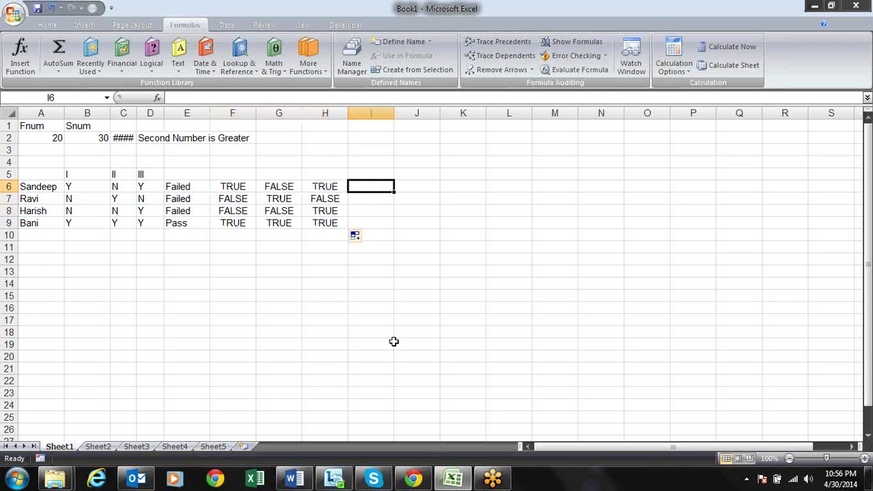
Enter =AND(F6,G6,H6) in cell I6
{"action": "type", "text": "=an"}
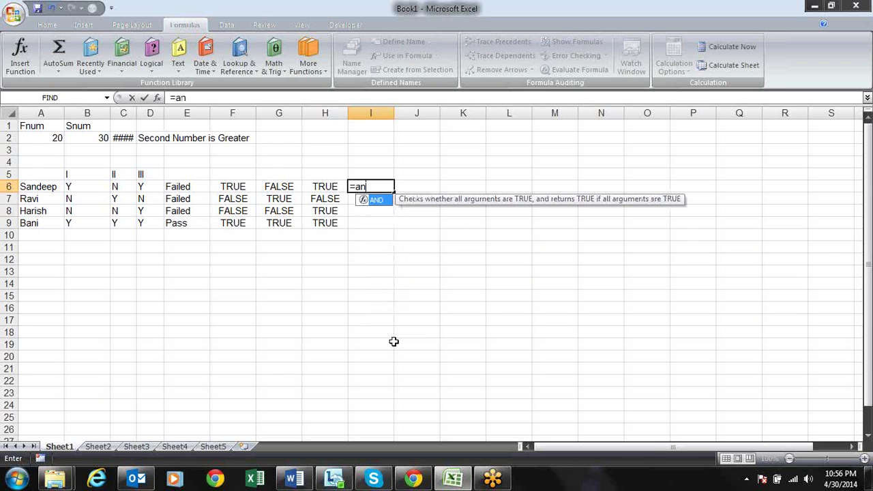
{"action": "key", "text": "Tab"}
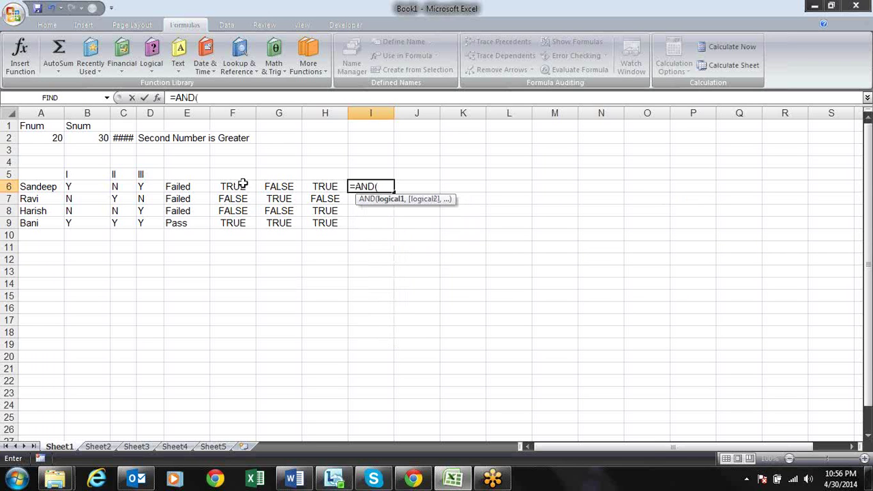
{"action": "left_click", "coordinate": [241, 186]}
{"action": "type", "text": ","}
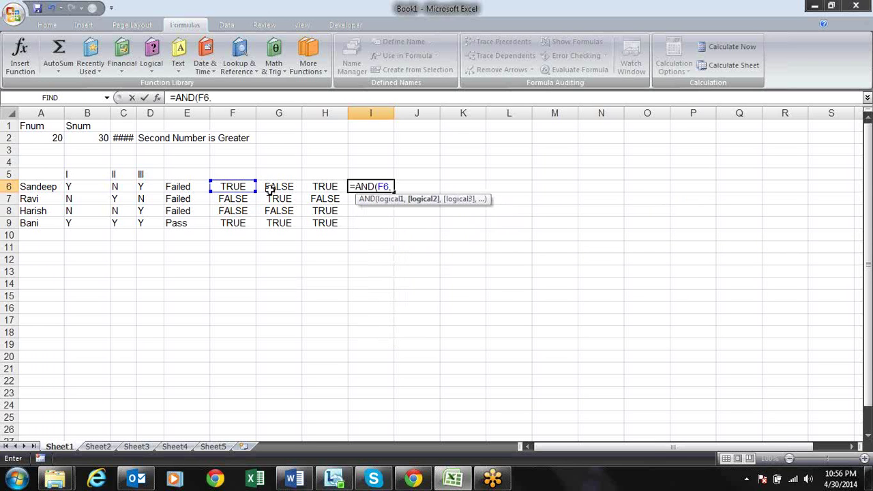
{"action": "left_click", "coordinate": [283, 194]}
{"action": "type", "text": ","}
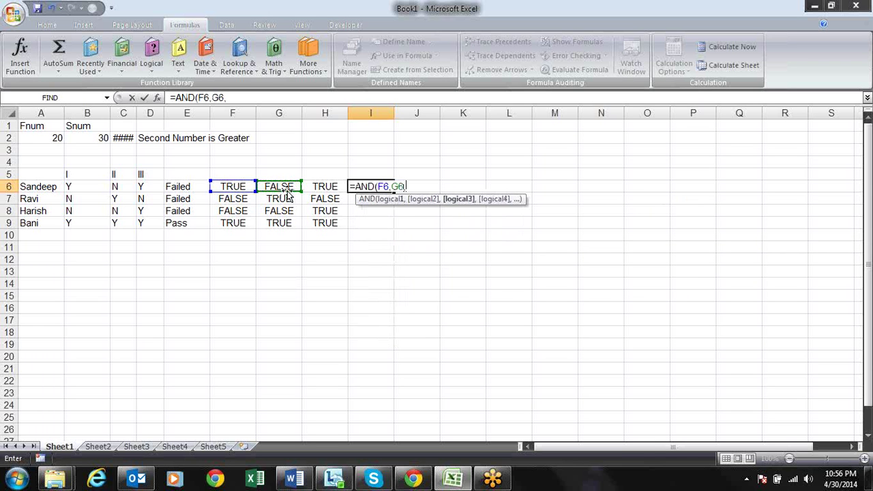
{"action": "left_click", "coordinate": [330, 189]}
{"action": "type", "text": ")"}
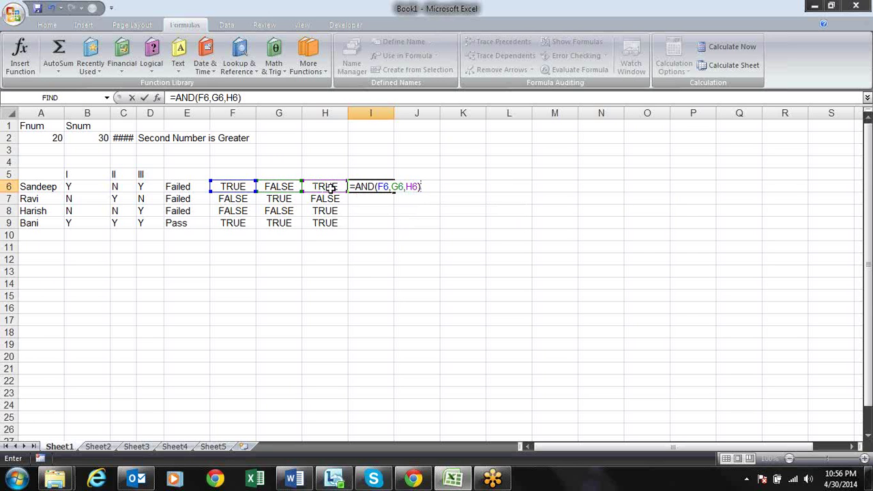
{"action": "key", "text": "Return"}
{"action": "key", "text": "Up"}
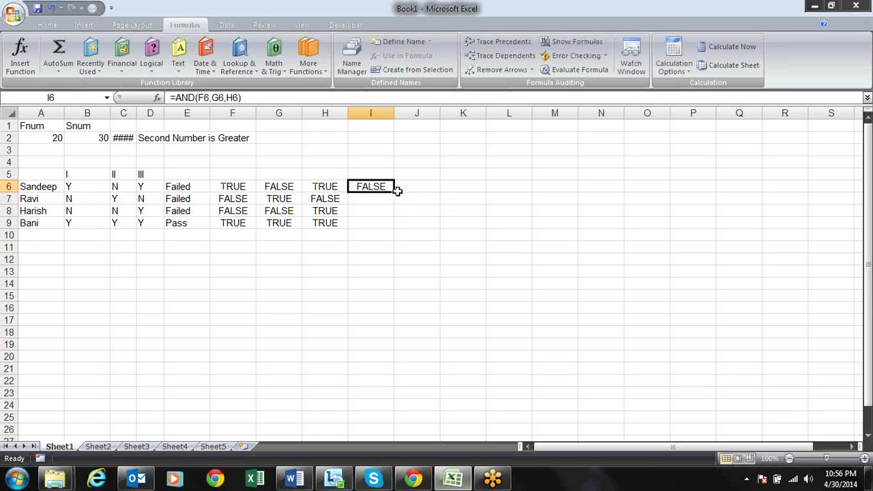
Fill the AND formula down to I9, check row 9's formulas, and select I6:I9
{"action": "left_click_drag", "start_coordinate": [394, 192], "coordinate": [389, 230]}
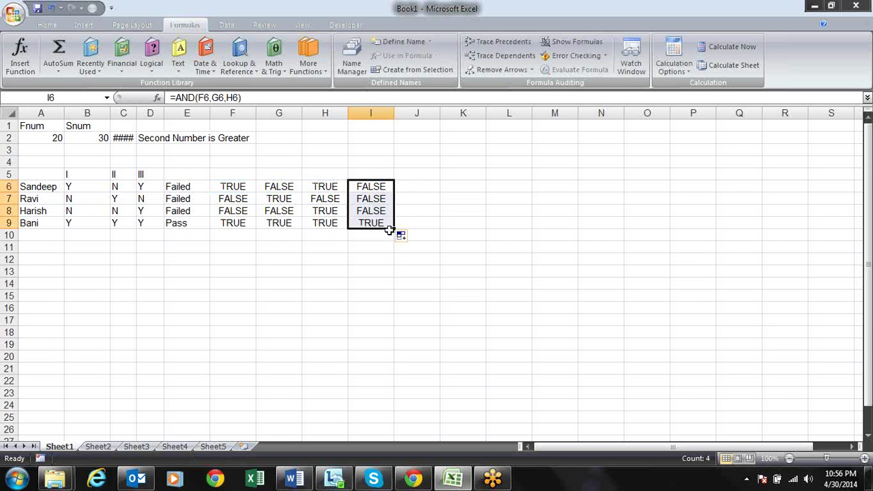
{"action": "left_click", "coordinate": [376, 227]}
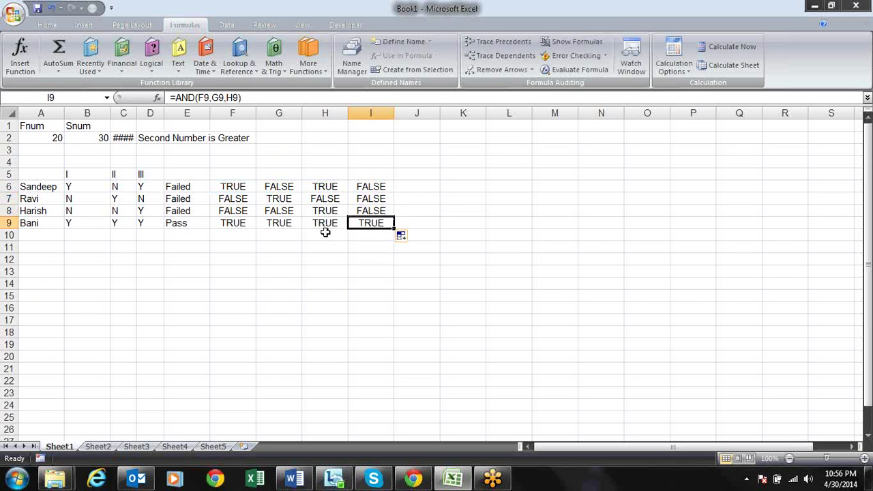
{"action": "left_click", "coordinate": [326, 229]}
{"action": "left_click", "coordinate": [286, 225]}
{"action": "left_click", "coordinate": [234, 225]}
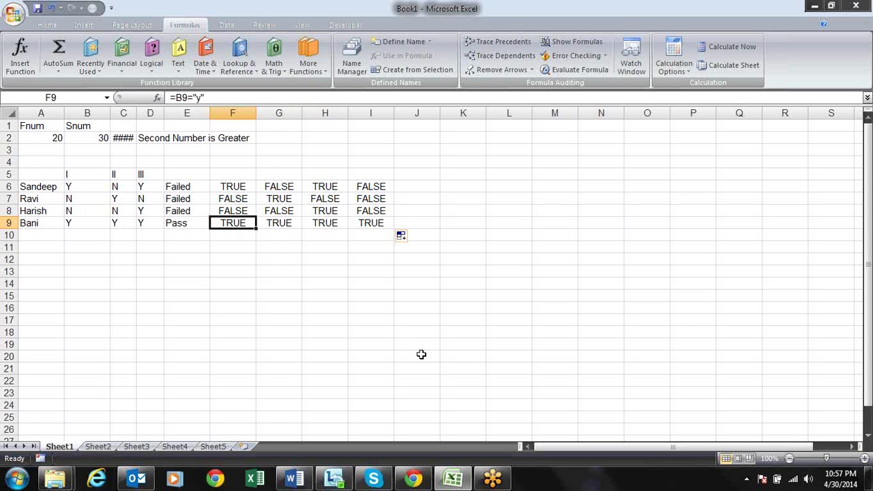
{"action": "key", "text": "Right"}
{"action": "key", "text": "Right"}
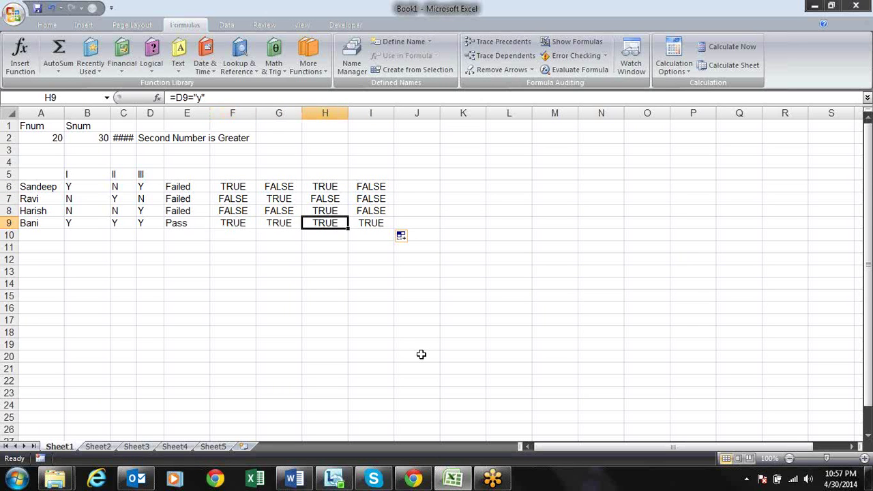
{"action": "key", "text": "Right"}
{"action": "key", "text": "Up"}
{"action": "key", "text": "Up"}
{"action": "key", "text": "Up"}
{"action": "key", "text": "ctrl+shift+Down"}
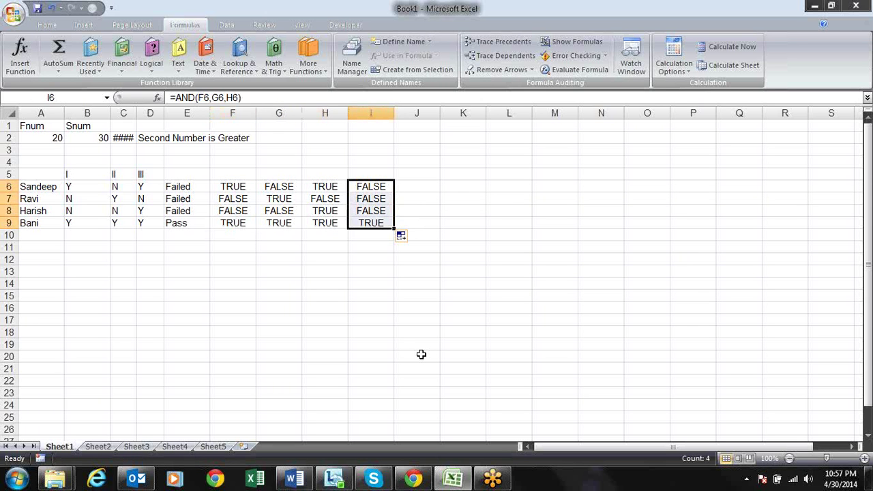
Bold the AND results I6:I9 and give column I the heading "And" in I5
{"action": "key", "text": "ctrl+b"}
{"action": "key", "text": "Up"}
{"action": "type", "text": "And"}
{"action": "key", "text": "Return"}
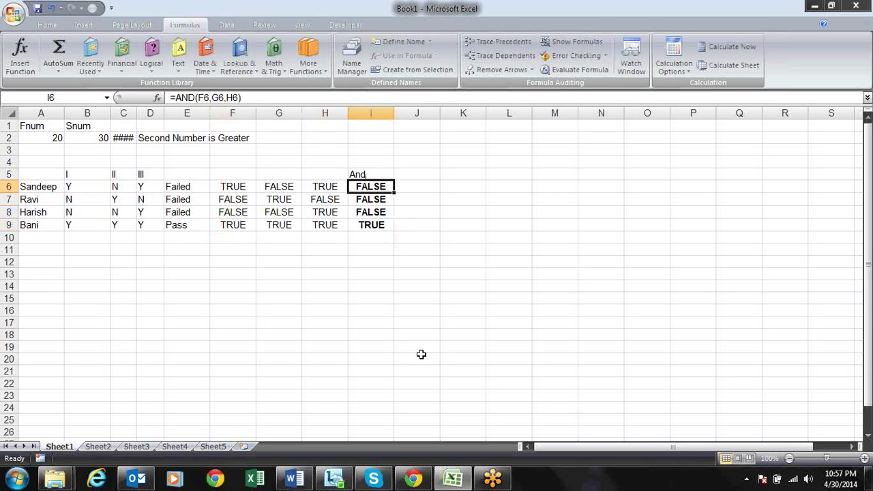
Show the cell references of the helper formulas in F6 and G6, leaving them unchanged
{"action": "key", "text": "Left"}
{"action": "key", "text": "Left"}
{"action": "key", "text": "Left"}
{"action": "key", "text": "F2"}
{"action": "key", "text": "Return"}
{"action": "key", "text": "Up"}
{"action": "key", "text": "Right"}
{"action": "key", "text": "F2"}
{"action": "key", "text": "Return"}
{"action": "key", "text": "Up"}
Show the cell reference of H6's helper formula, leaving it unchanged
{"action": "key", "text": "Right"}
{"action": "key", "text": "F2"}
{"action": "key", "text": "Return"}
{"action": "key", "text": "Up"}
{"action": "key", "text": "Left"}
{"action": "key", "text": "Left"}
{"action": "key", "text": "Right"}
{"action": "key", "text": "Right"}
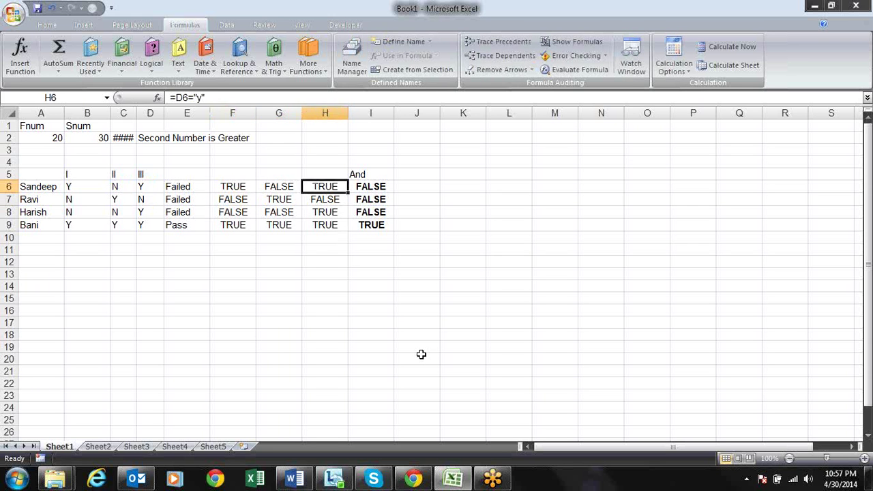
{"action": "key", "text": "F2"}
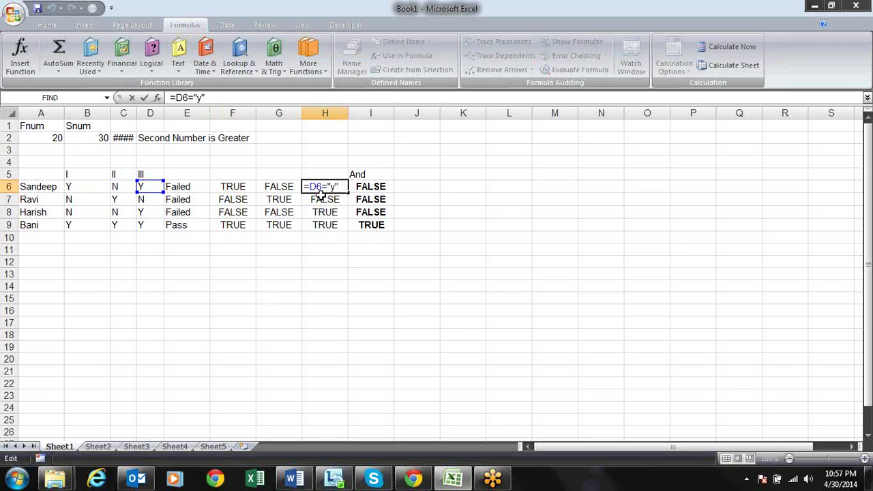
{"action": "key", "text": "Return"}
Select the helper results F6:H9, then the Y/N entries B6:D9
{"action": "key", "text": "Up"}
{"action": "key", "text": "Left"}
{"action": "key", "text": "Left"}
{"action": "key", "text": "Left"}
{"action": "key", "text": "Right"}
{"action": "key", "text": "Right"}
{"action": "key", "text": "Left"}
{"action": "key", "text": "shift+Right"}
{"action": "key", "text": "shift+Right"}
{"action": "key", "text": "shift+Down"}
{"action": "key", "text": "shift+Down"}
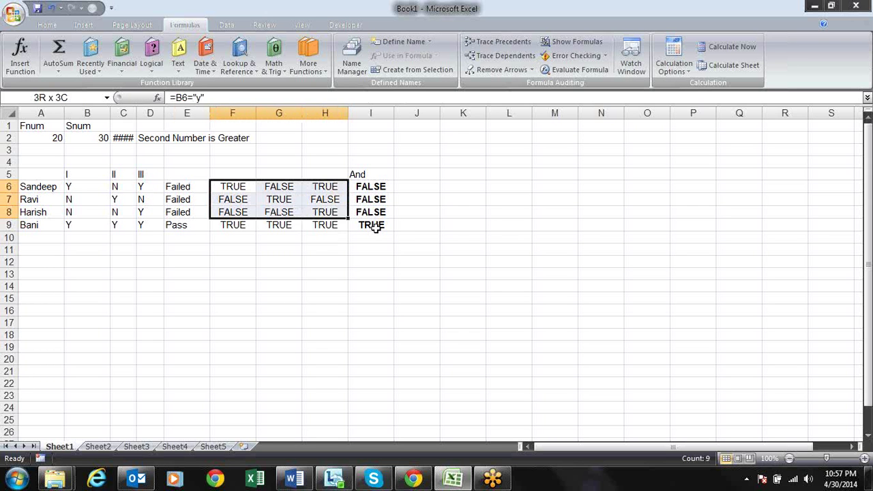
{"action": "key", "text": "shift+Down"}
{"action": "left_click_drag", "start_coordinate": [71, 186], "coordinate": [140, 221]}
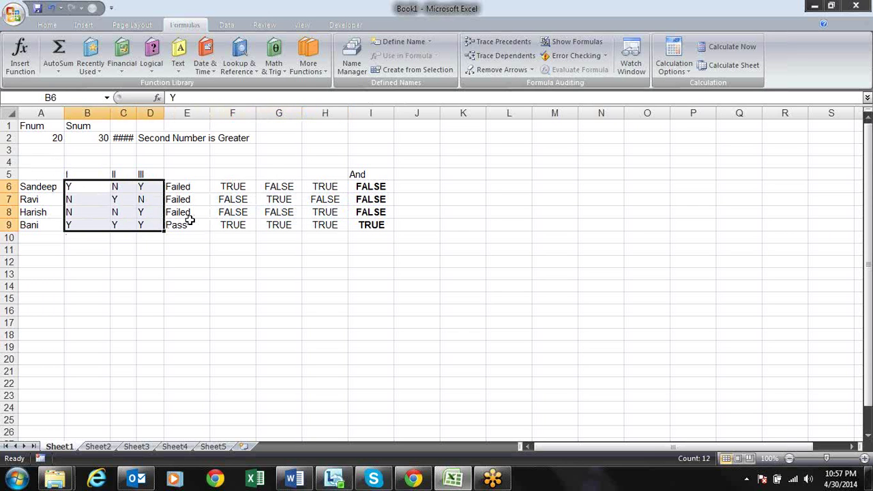
Check the helper formulas in F6, G6 and F9:H9, then the AND formulas I9 up to I6
{"action": "left_click", "coordinate": [232, 185]}
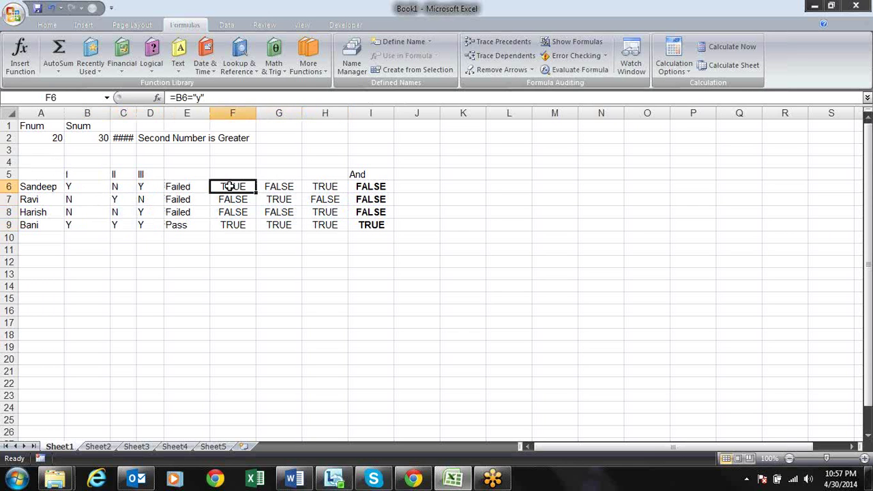
{"action": "left_click", "coordinate": [275, 188]}
{"action": "left_click", "coordinate": [243, 225]}
{"action": "left_click", "coordinate": [276, 226]}
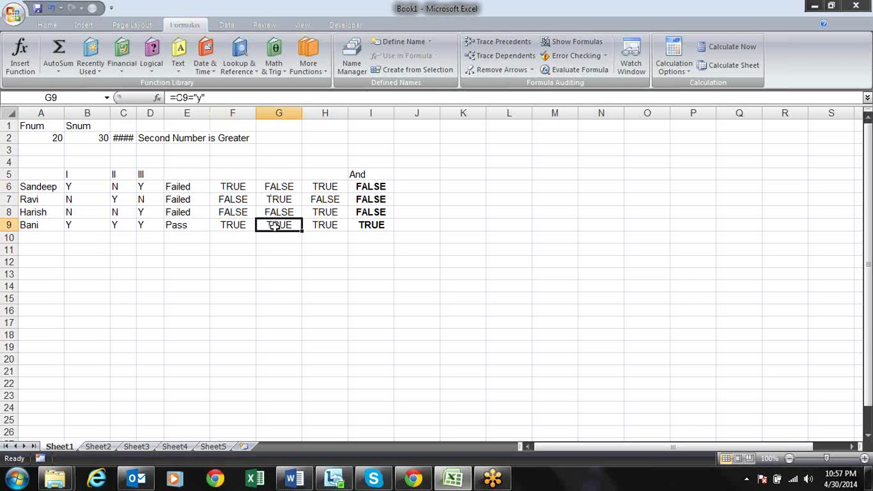
{"action": "left_click", "coordinate": [311, 224]}
{"action": "left_click", "coordinate": [365, 226]}
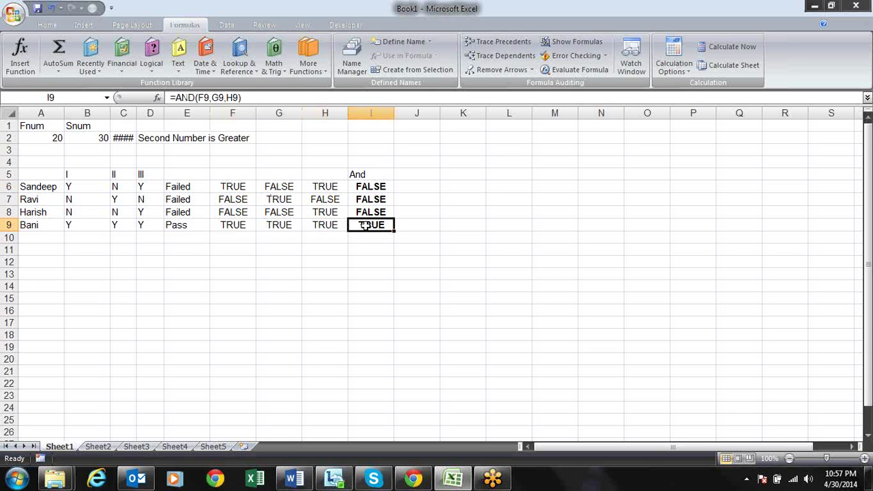
{"action": "left_click", "coordinate": [366, 211]}
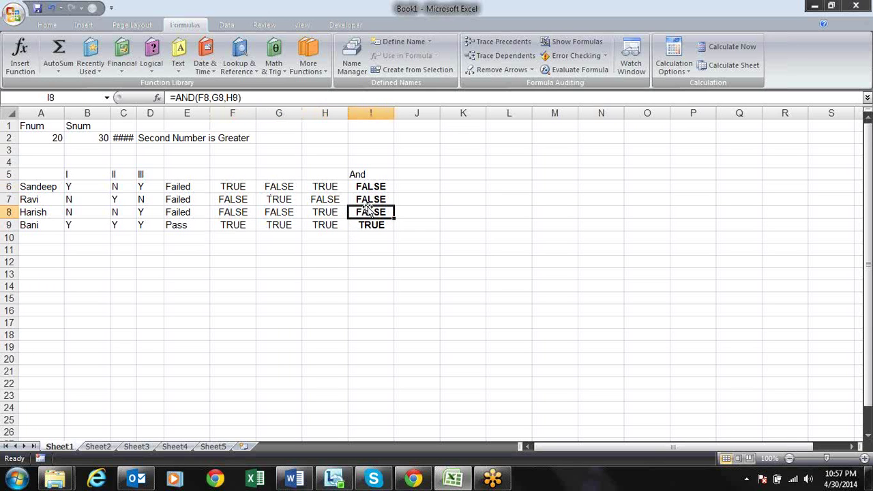
{"action": "left_click", "coordinate": [366, 199]}
{"action": "left_click", "coordinate": [367, 186]}
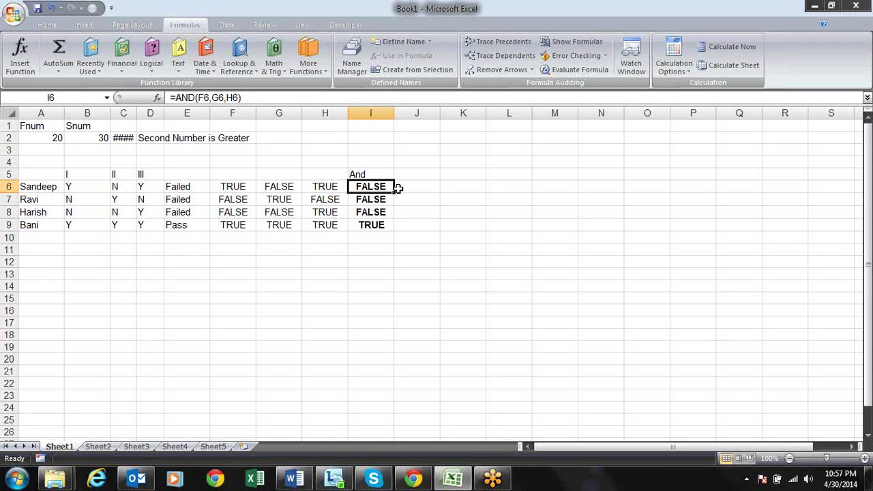
Review the Y-check and And formulas across rows 6 to 9
{"action": "key", "text": "Down"}
{"action": "key", "text": "Down"}
{"action": "key", "text": "Down"}
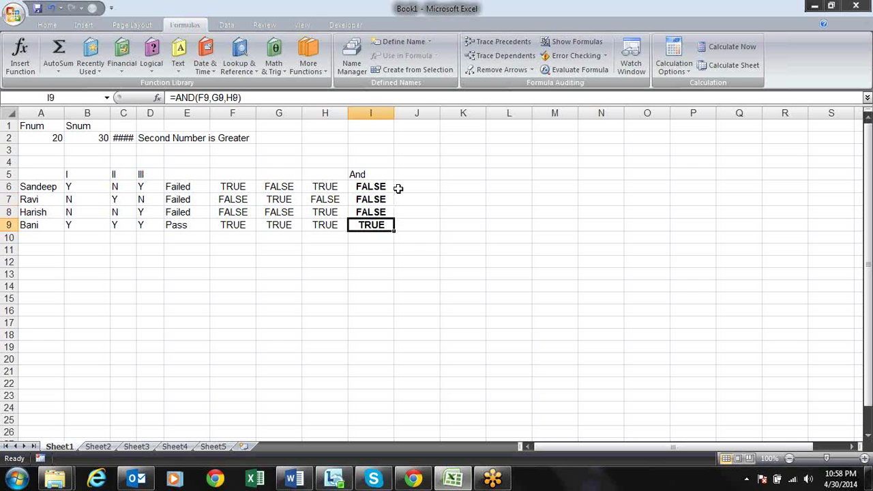
{"action": "key", "text": "Left"}
{"action": "key", "text": "Right"}
{"action": "key", "text": "Up"}
{"action": "key", "text": "Up"}
{"action": "key", "text": "Up"}
{"action": "key", "text": "Left"}
{"action": "key", "text": "Left"}
{"action": "key", "text": "Left"}
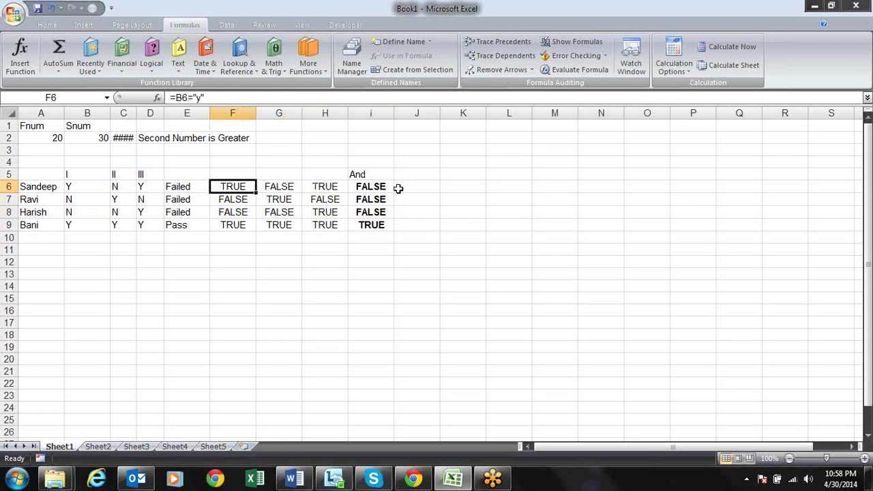
{"action": "key", "text": "Left"}
{"action": "key", "text": "Down"}
{"action": "key", "text": "Down"}
{"action": "key", "text": "Down"}
{"action": "key", "text": "Down"}
{"action": "key", "text": "Up"}
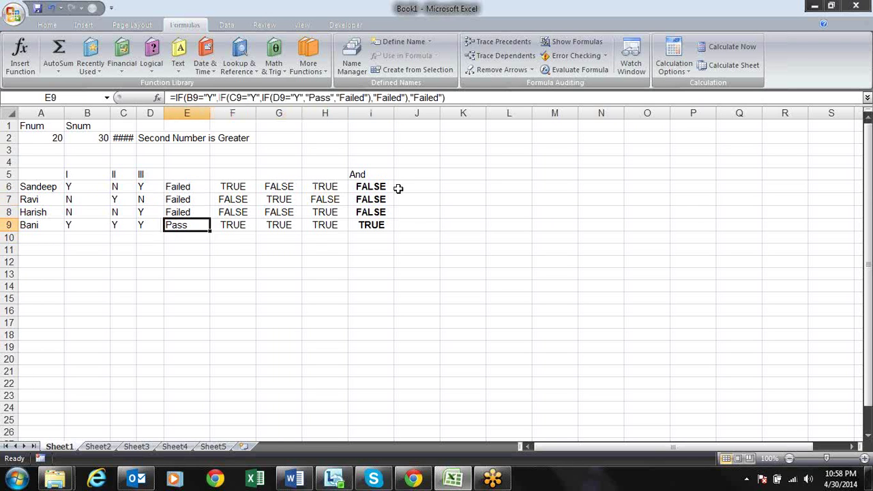
{"action": "key", "text": "Up"}
{"action": "key", "text": "Up"}
{"action": "key", "text": "Up"}
{"action": "key", "text": "Right"}
{"action": "key", "text": "Right"}
{"action": "key", "text": "Right"}
{"action": "key", "text": "Right"}
{"action": "key", "text": "Left"}
{"action": "key", "text": "Left"}
{"action": "key", "text": "Left"}
{"action": "key", "text": "Right"}
{"action": "key", "text": "Right"}
{"action": "key", "text": "Right"}
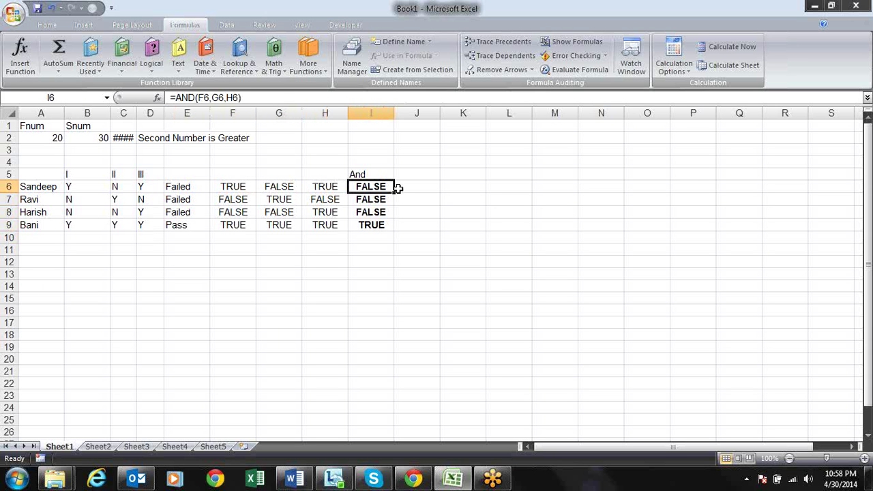
{"action": "key", "text": "Right"}
Enter =IF(I6,"Pass","Fail") in J6
{"action": "type", "text": "=if"}
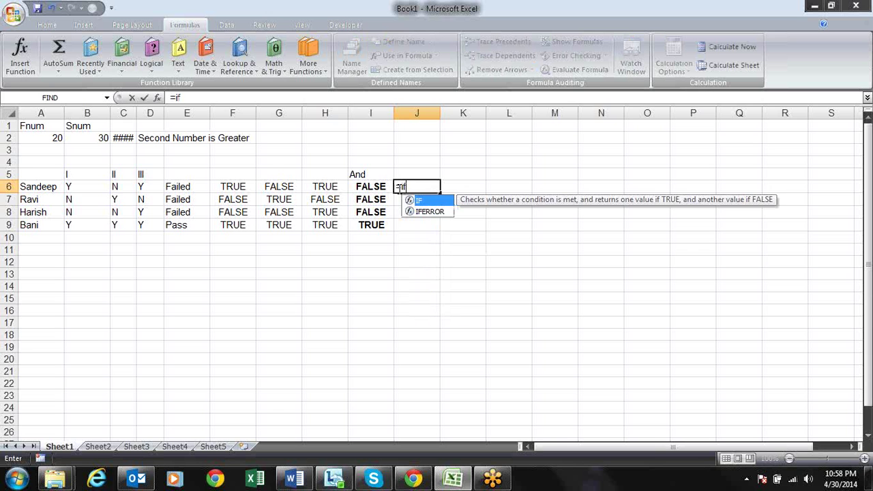
{"action": "key", "text": "Tab"}
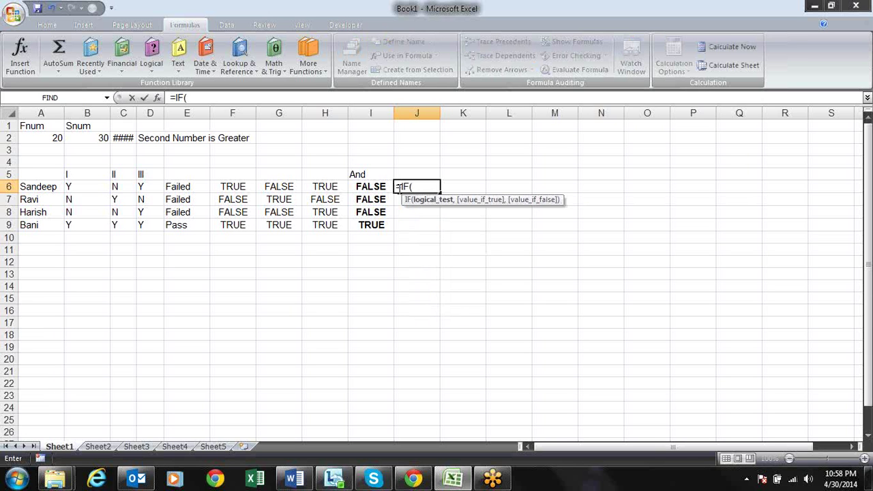
{"action": "key", "text": "Left"}
{"action": "type", "text": ",\"P"}
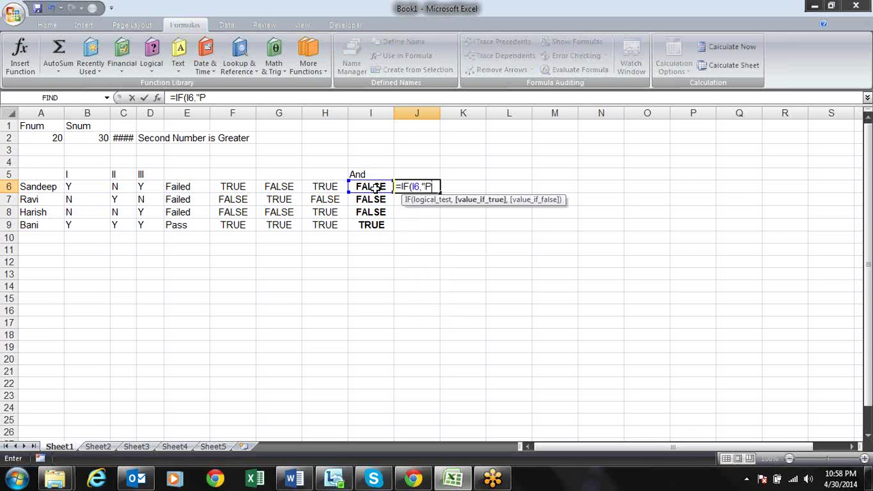
{"action": "type", "text": "ass\",\"Fa"}
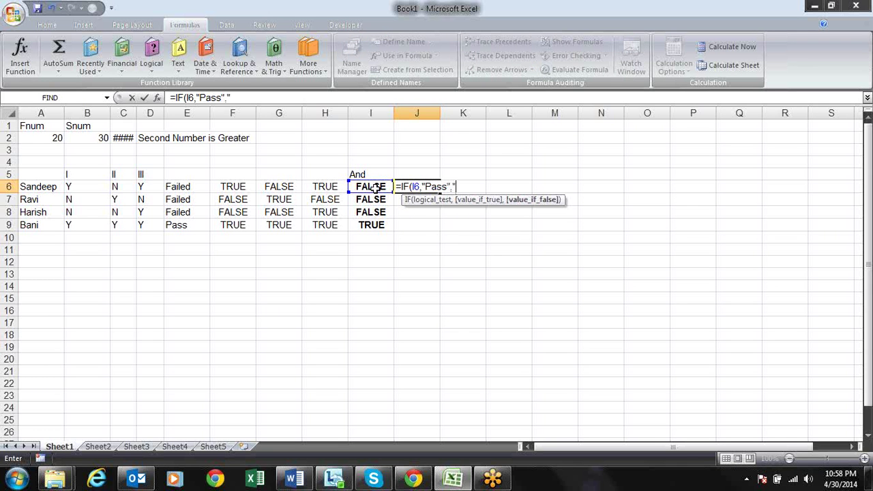
{"action": "type", "text": "\")"}
{"action": "key", "text": "Return"}
Fill the Pass/Fail formula down to J9, giving Fail, Fail, Fail, Pass, and recheck J6
{"action": "key", "text": "Up"}
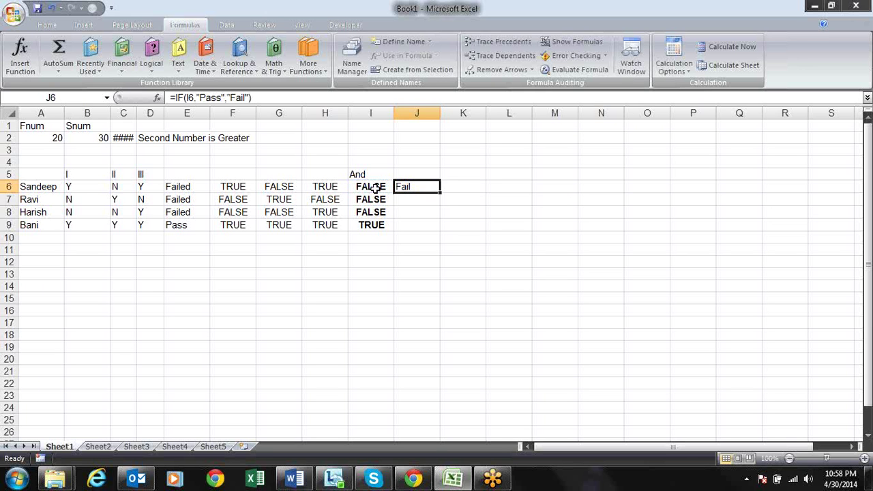
{"action": "left_click_drag", "start_coordinate": [441, 193], "coordinate": [441, 230]}
{"action": "left_click", "coordinate": [480, 212]}
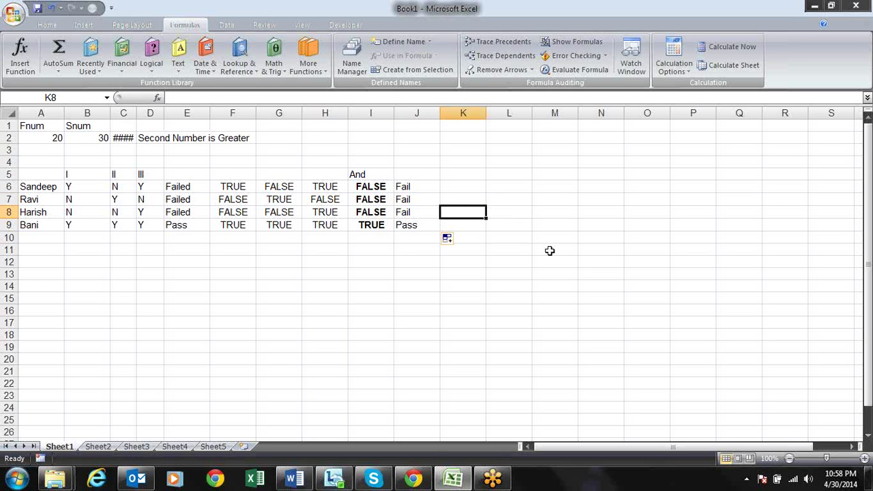
{"action": "key", "text": "Left"}
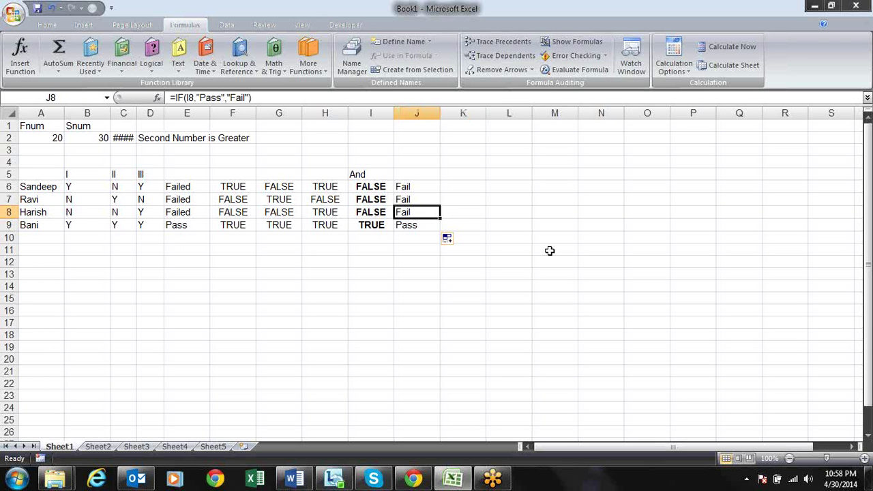
{"action": "key", "text": "Up"}
{"action": "key", "text": "Up"}
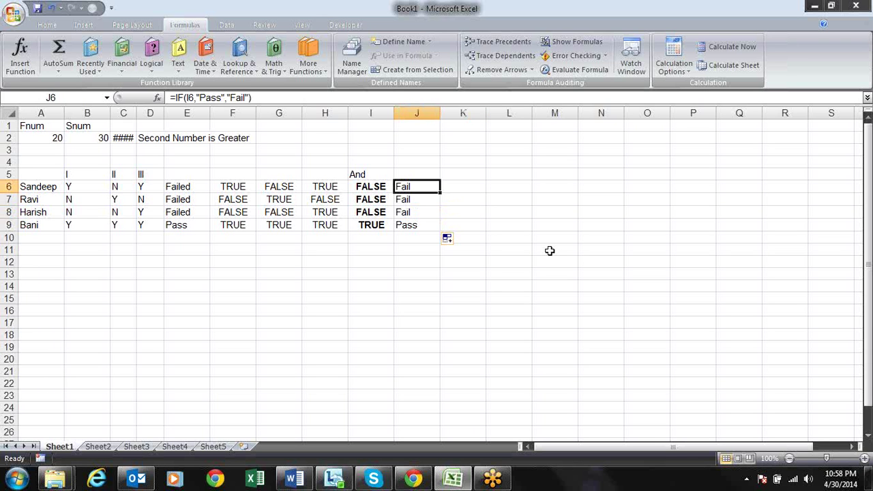
{"action": "key", "text": "Down"}
{"action": "key", "text": "Up"}
{"action": "key", "text": "F2"}
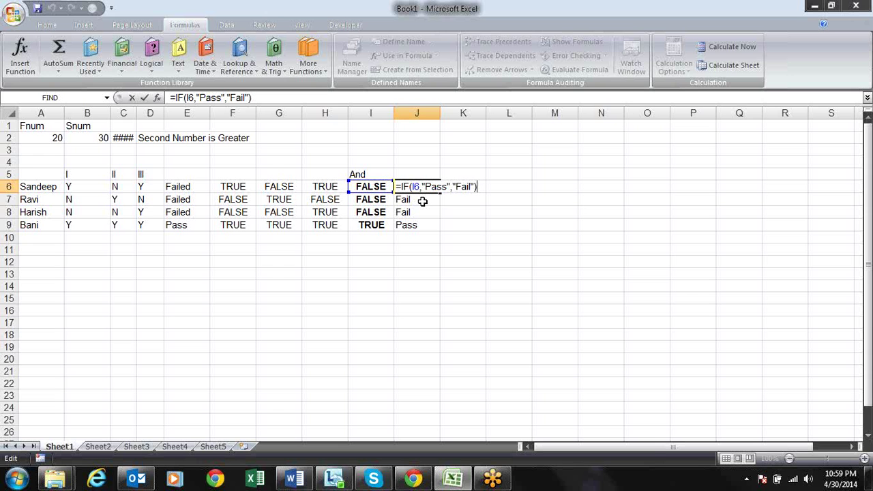
{"action": "left_click", "coordinate": [418, 188]}
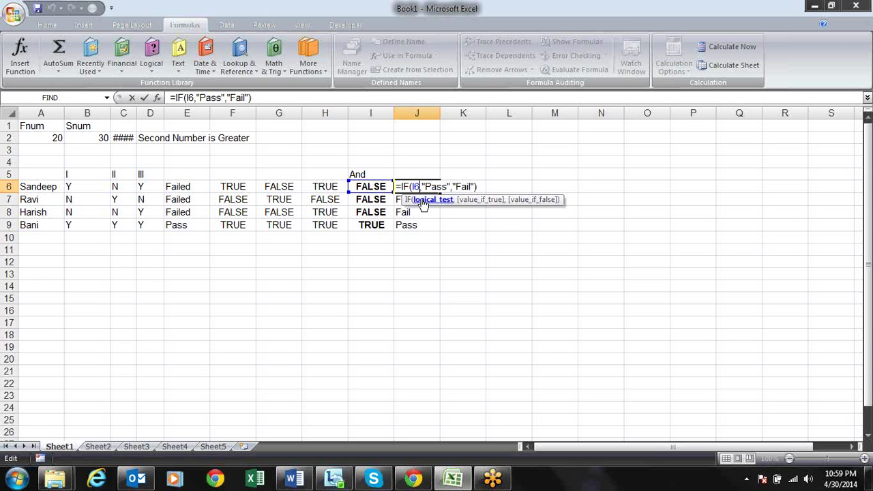
{"action": "left_click", "coordinate": [422, 202]}
{"action": "left_click", "coordinate": [437, 186]}
{"action": "left_click", "coordinate": [474, 202]}
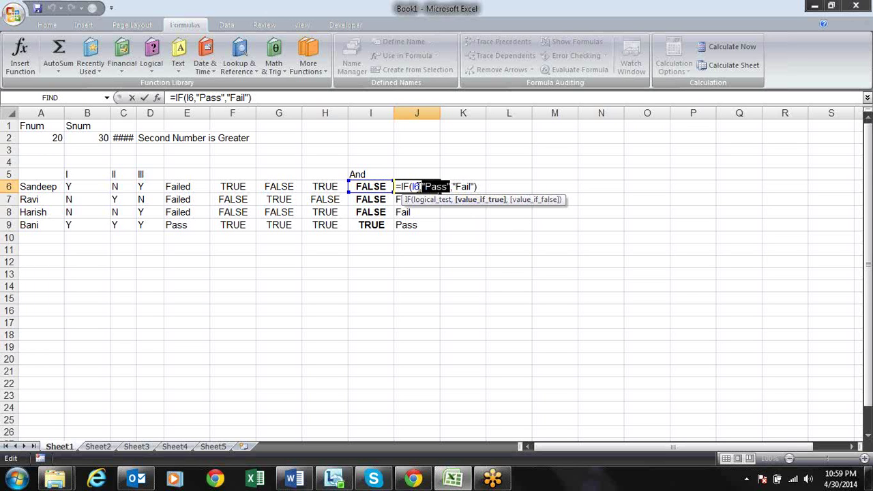
{"action": "left_click", "coordinate": [414, 186]}
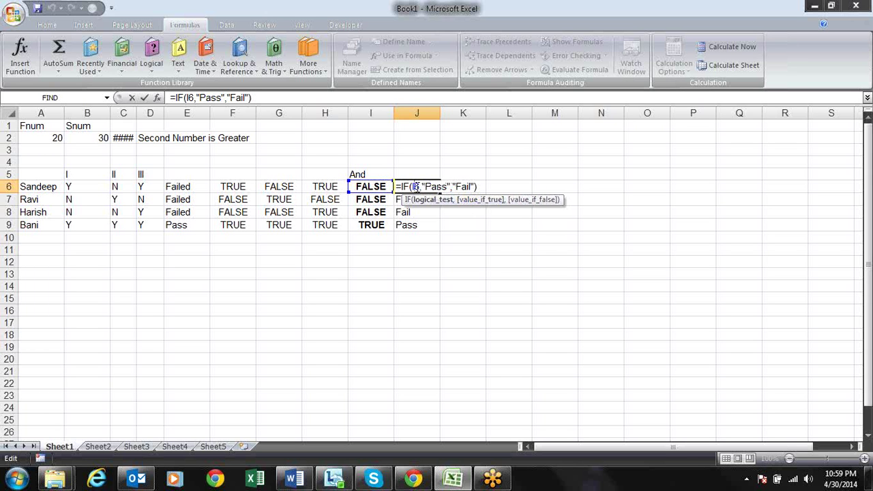
{"action": "left_click", "coordinate": [532, 201]}
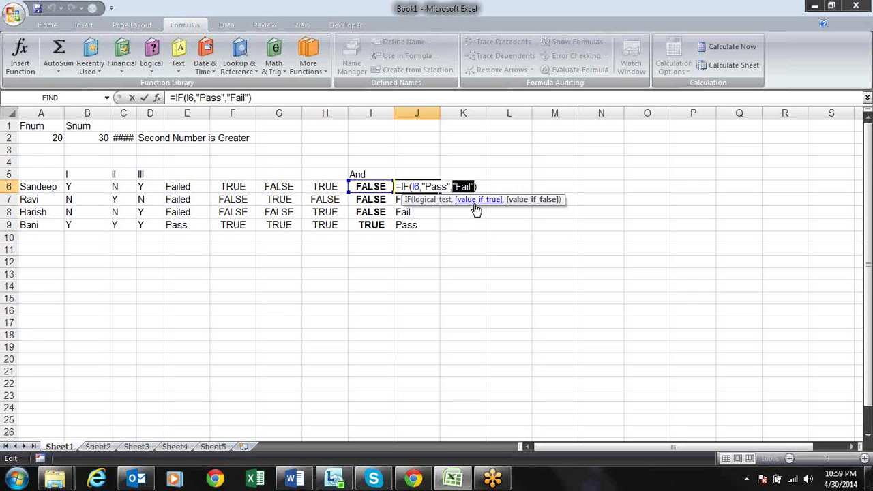
{"action": "key", "text": "Return"}
{"action": "key", "text": "Return"}
{"action": "key", "text": "Return"}
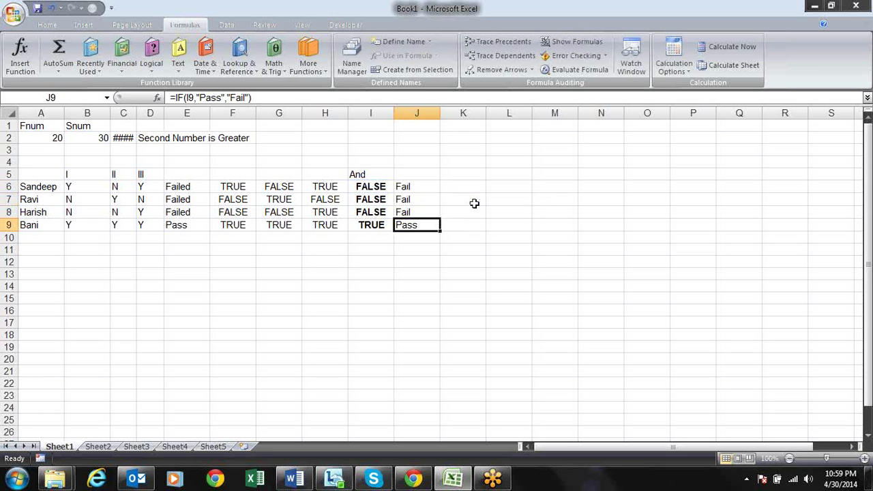
{"action": "key", "text": "F2"}
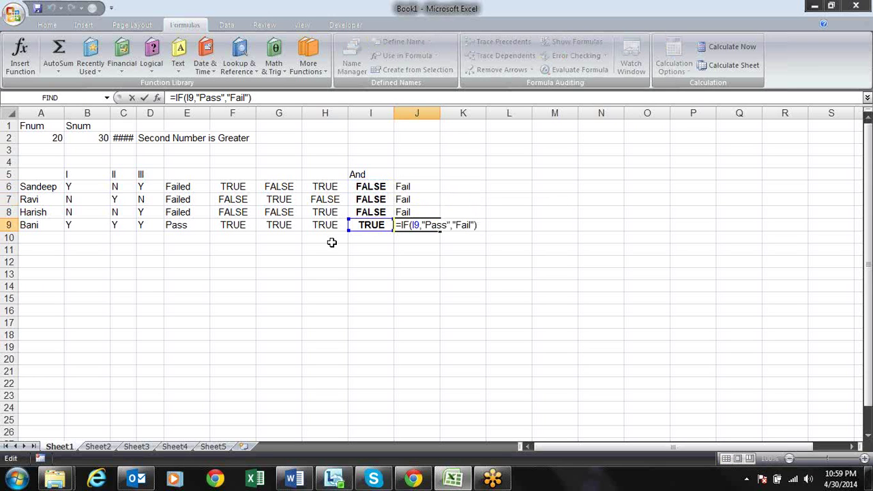
{"action": "left_click_drag", "start_coordinate": [452, 227], "coordinate": [421, 227]}
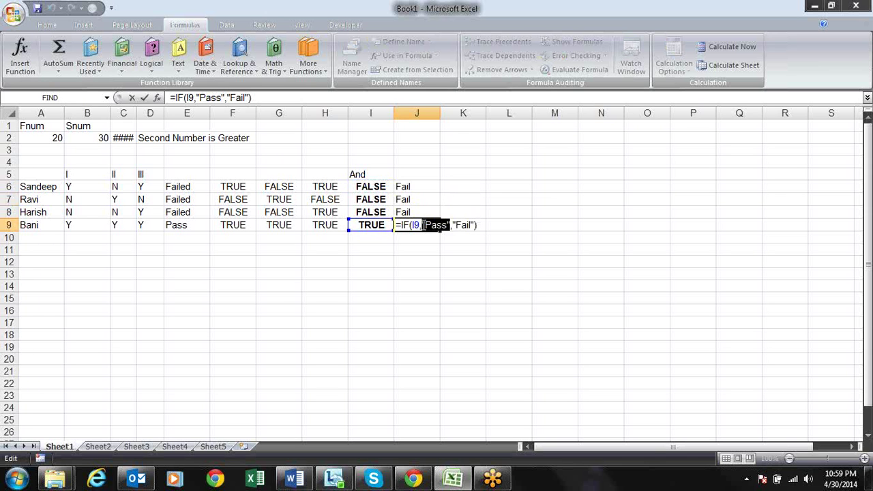
{"action": "key", "text": "Return"}
{"action": "key", "text": "Up"}
{"action": "key", "text": "Left"}
{"action": "key", "text": "Up"}
{"action": "key", "text": "Up"}
{"action": "key", "text": "Up"}
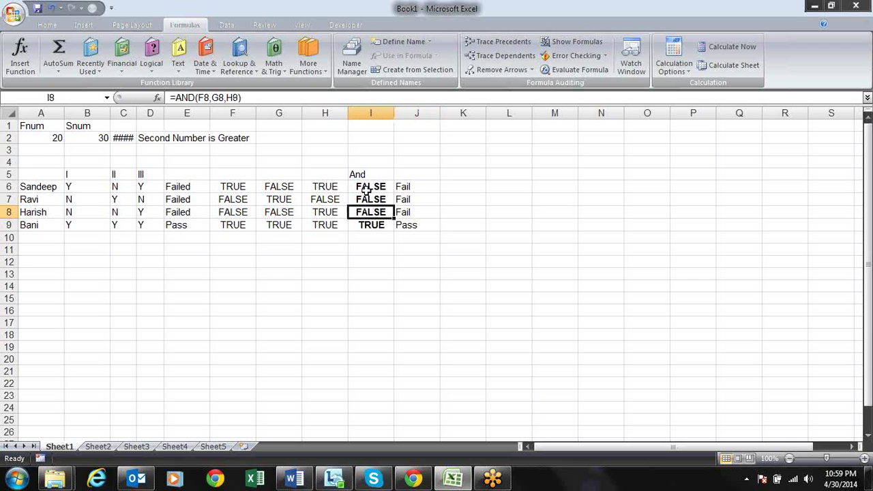
{"action": "key", "text": "Down"}
{"action": "key", "text": "Down"}
{"action": "key", "text": "Down"}
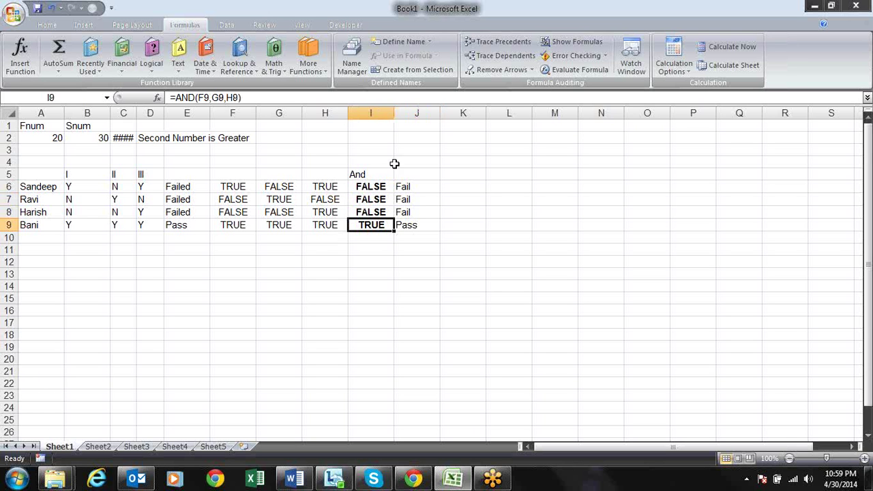
{"action": "left_click", "coordinate": [444, 176]}
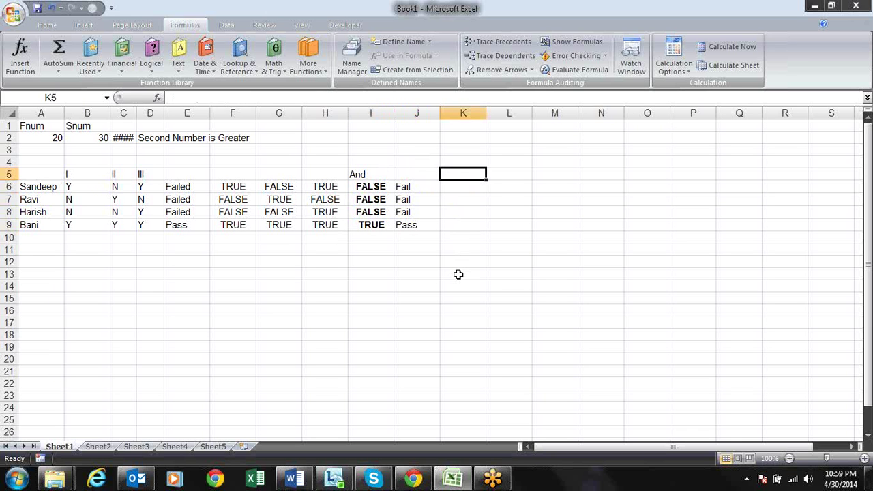
Head column K with Or and enter =OR(F6,G6,H6) in K6
{"action": "type", "text": "Or"}
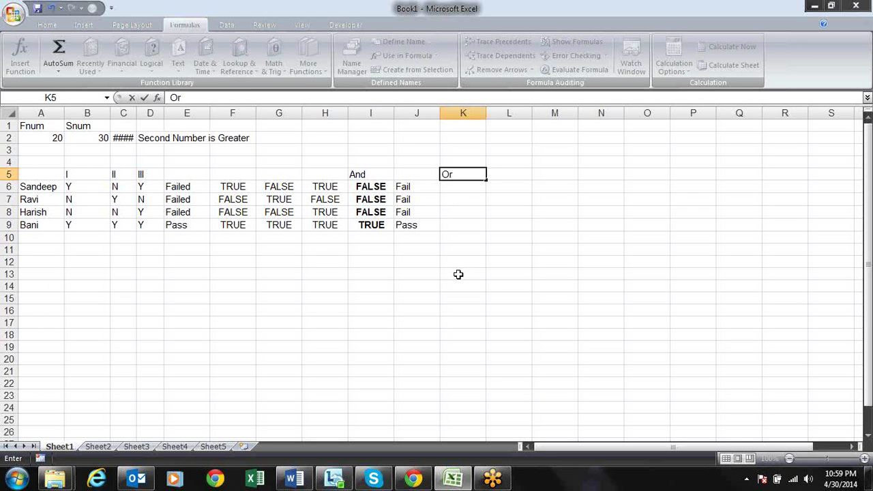
{"action": "key", "text": "Return"}
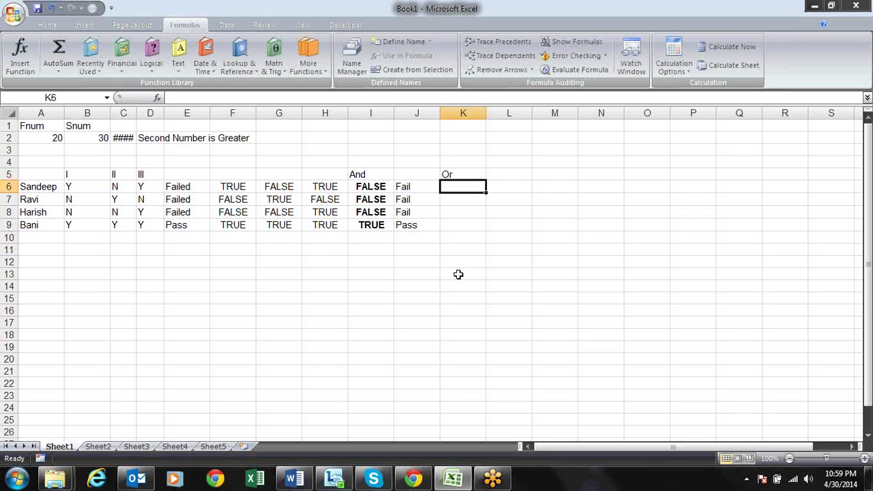
{"action": "type", "text": "=or("}
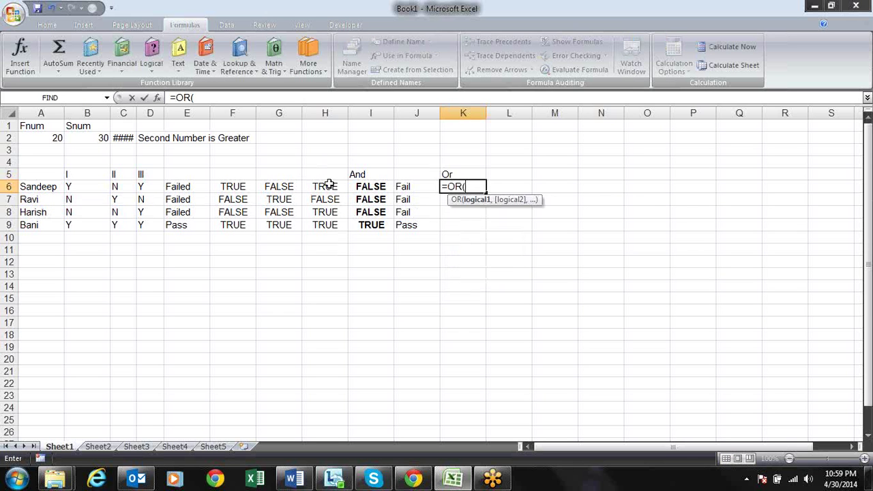
{"action": "left_click", "coordinate": [232, 189]}
{"action": "type", "text": ","}
{"action": "left_click", "coordinate": [271, 187]}
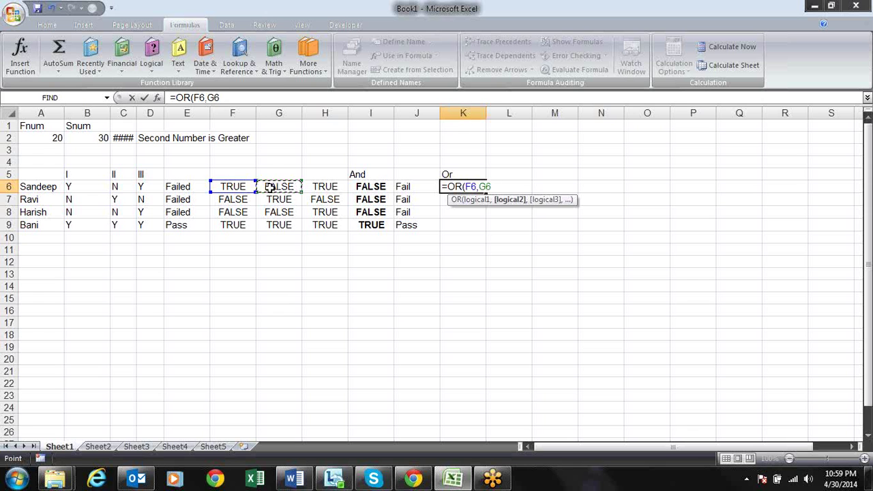
{"action": "type", "text": ","}
{"action": "left_click", "coordinate": [325, 187]}
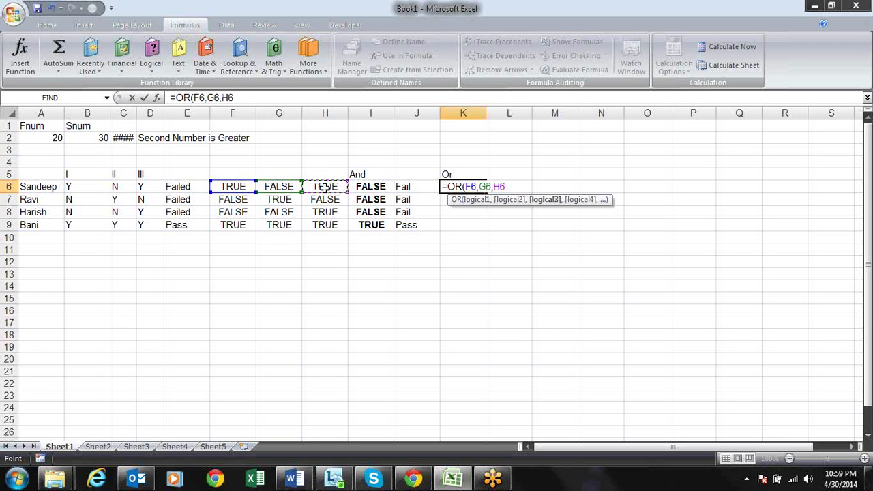
{"action": "type", "text": ")"}
{"action": "key", "text": "Return"}
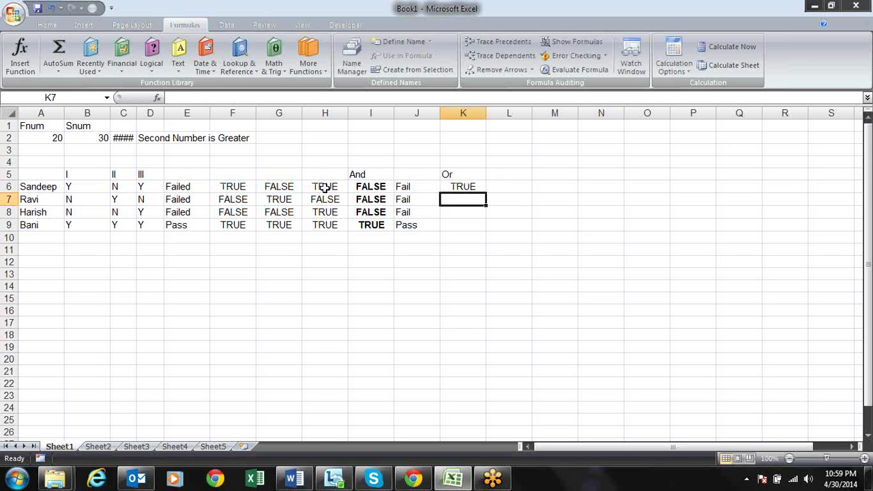
Copy the OR formula down through K9
{"action": "key", "text": "ctrl+d"}
{"action": "key", "text": "Return"}
{"action": "key", "text": "ctrl+d"}
{"action": "key", "text": "Return"}
{"action": "key", "text": "ctrl+d"}
{"action": "key", "text": "Return"}
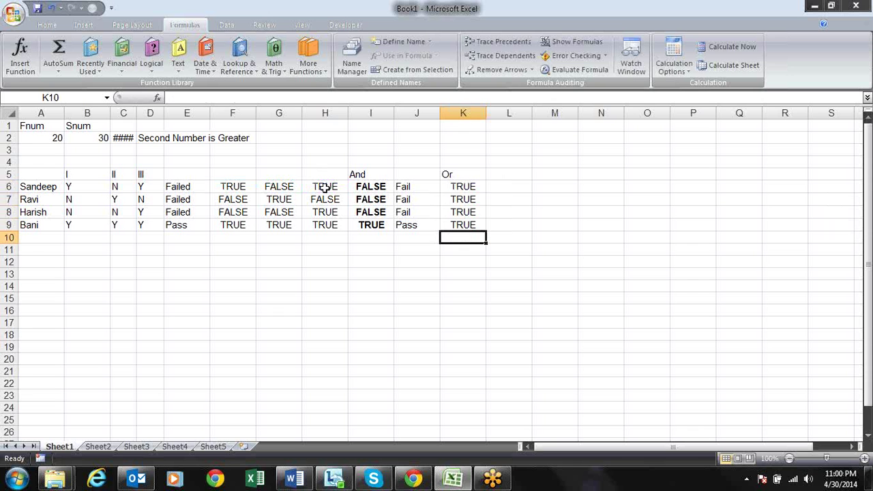
Change Harish's third answer in D8 from Y to N
{"action": "key", "text": "Up"}
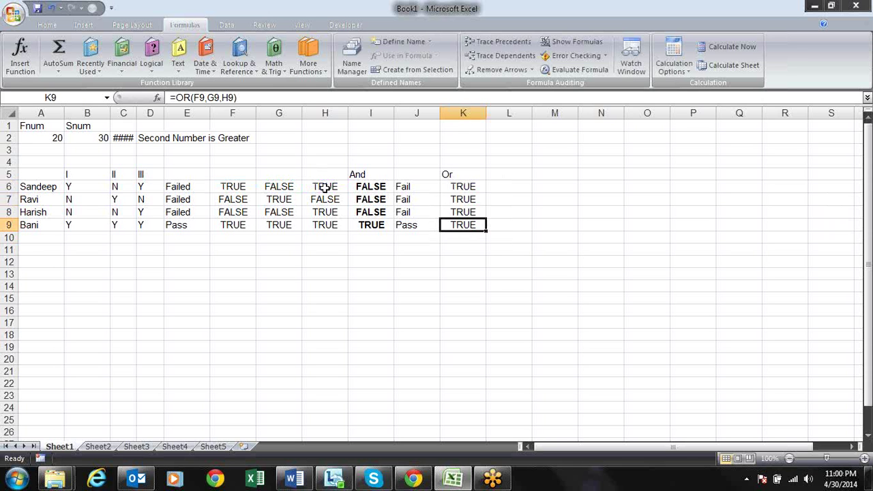
{"action": "key", "text": "Left"}
{"action": "key", "text": "Left"}
{"action": "key", "text": "Left"}
{"action": "key", "text": "Left"}
{"action": "key", "text": "Left"}
{"action": "key", "text": "Left"}
{"action": "key", "text": "Left"}
{"action": "key", "text": "Up"}
{"action": "type", "text": "N"}
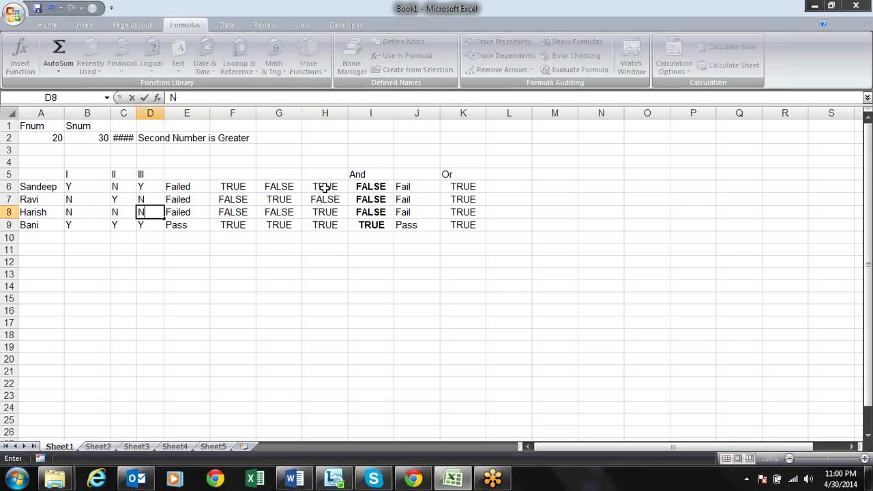
{"action": "key", "text": "Return"}
Make the Or results in K6:K9 bold
{"action": "key", "text": "Up"}
{"action": "key", "text": "Up"}
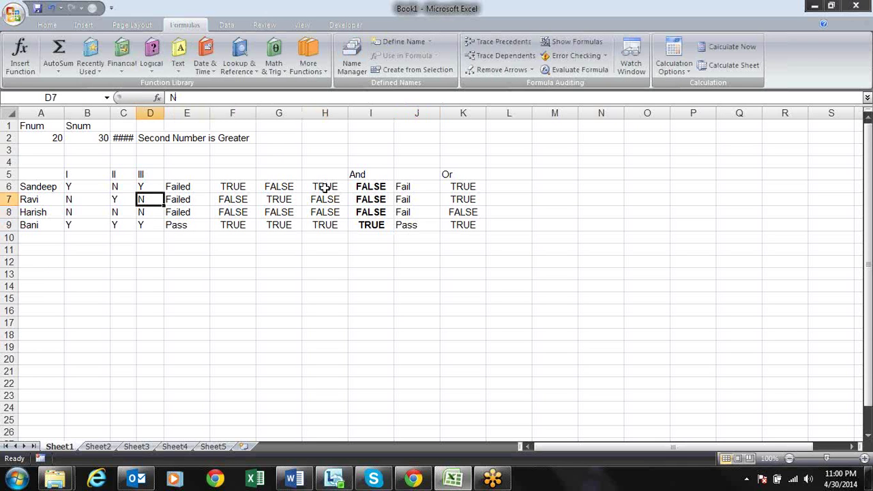
{"action": "key", "text": "Right"}
{"action": "key", "text": "Right"}
{"action": "key", "text": "Right"}
{"action": "key", "text": "Right"}
{"action": "key", "text": "Right"}
{"action": "key", "text": "Right"}
{"action": "key", "text": "Right"}
{"action": "key", "text": "Up"}
{"action": "key", "text": "shift+Down"}
{"action": "key", "text": "shift+Down"}
{"action": "key", "text": "shift+Down"}
{"action": "key", "text": "ctrl+b"}
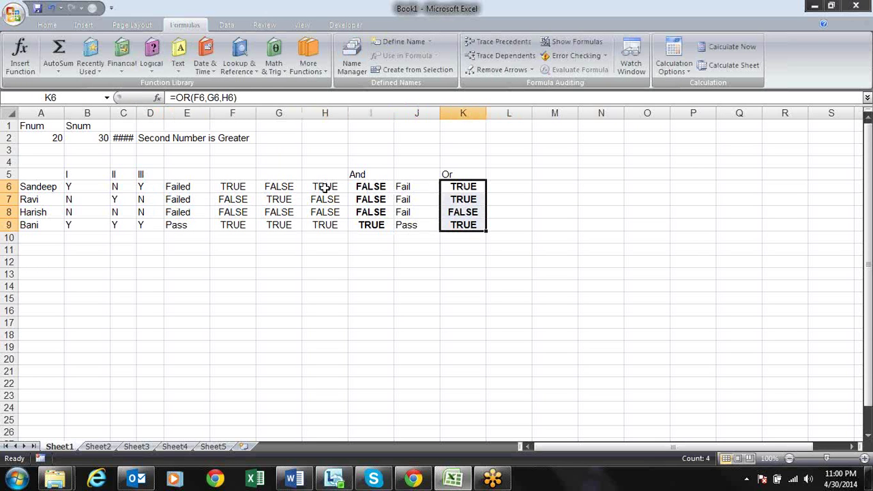
{"action": "key", "text": "Right"}
{"action": "key", "text": "Left"}
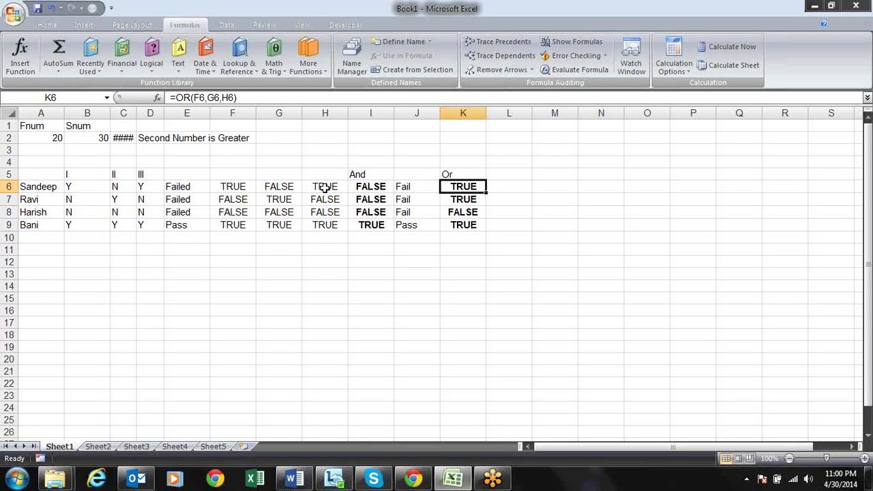
{"action": "key", "text": "Down"}
{"action": "key", "text": "Down"}
{"action": "key", "text": "Down"}
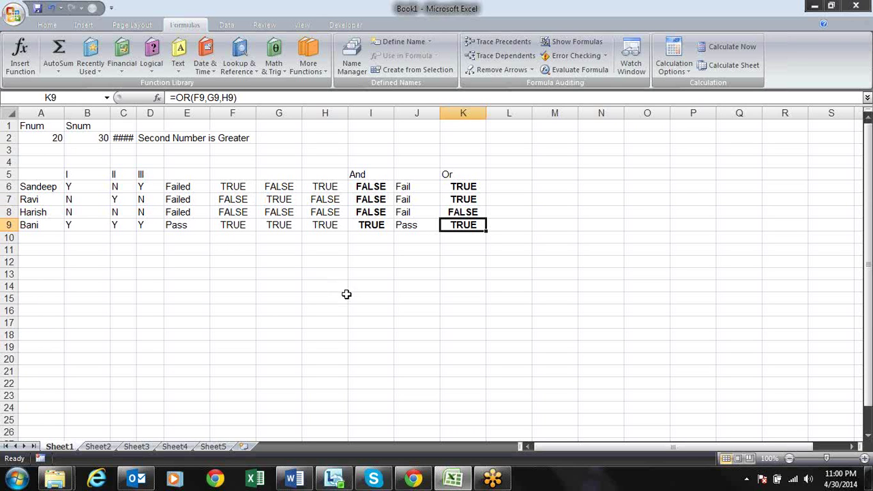
{"action": "key", "text": "Up"}
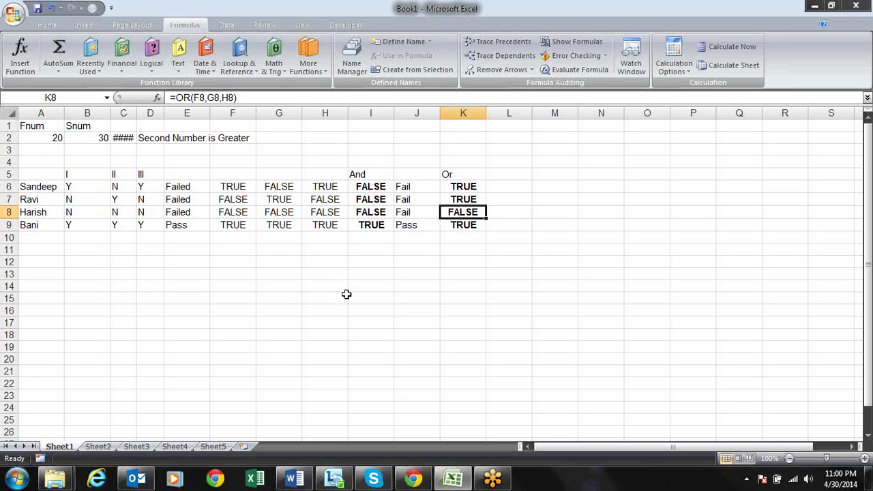
Bold the Or heading in K5 and the I, II and III headings in B5:D5
{"action": "key", "text": "Up"}
{"action": "key", "text": "Up"}
{"action": "key", "text": "Up"}
{"action": "key", "text": "ctrl+b"}
{"action": "key", "text": "Left"}
{"action": "key", "text": "Home"}
{"action": "key", "text": "Right"}
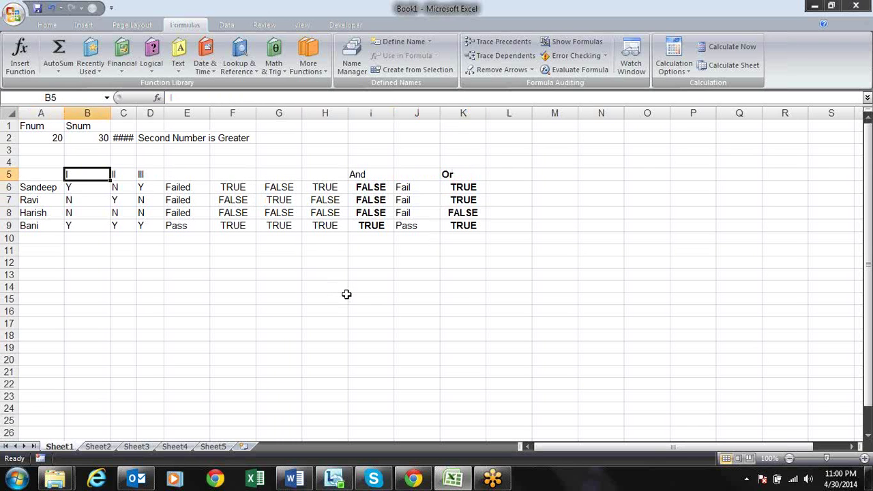
{"action": "key", "text": "Right"}
{"action": "key", "text": "Left"}
{"action": "key", "text": "Left"}
{"action": "key", "text": "Right"}
{"action": "key", "text": "shift+Right"}
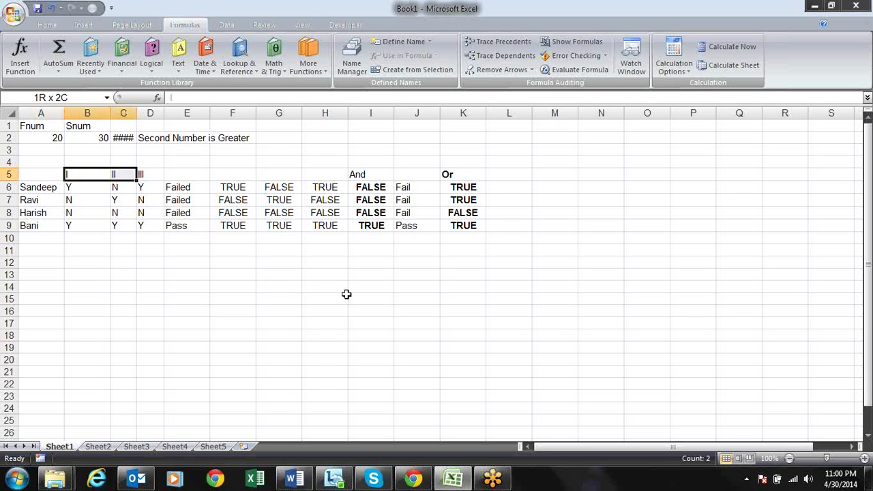
{"action": "key", "text": "shift+Right"}
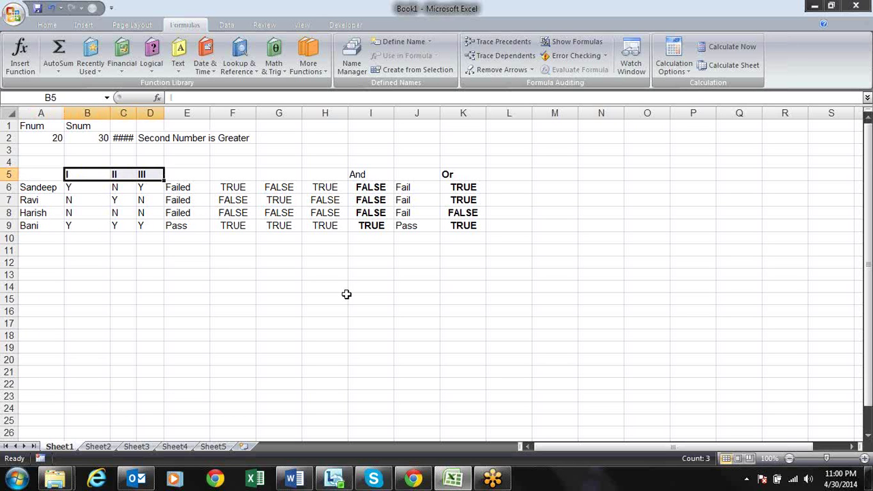
{"action": "key", "text": "ctrl+Right"}
{"action": "key", "text": "ctrl+Right"}
{"action": "key", "text": "ctrl+Right"}
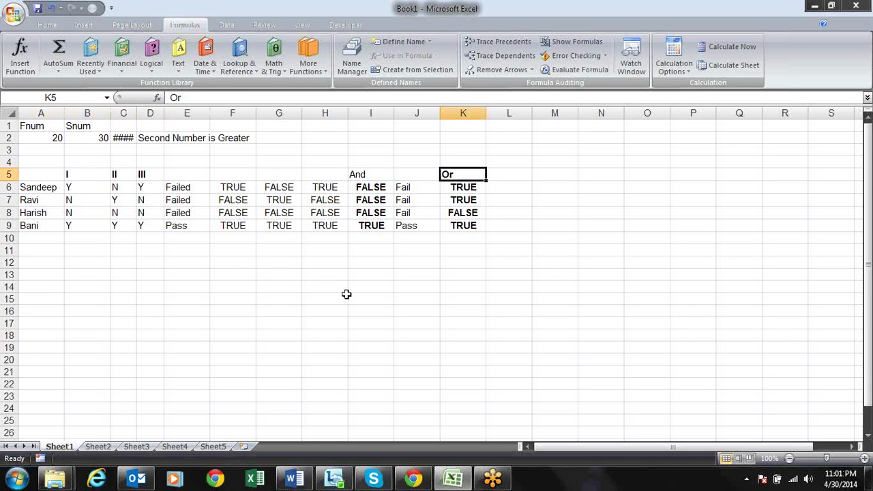
{"action": "key", "text": "Down"}
{"action": "key", "text": "F2"}
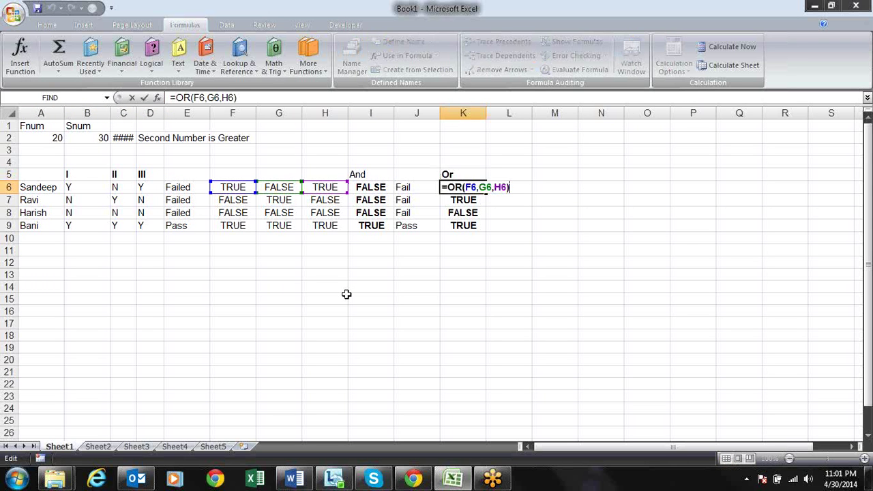
{"action": "key", "text": "Return"}
{"action": "key", "text": "Up"}
{"action": "key", "text": "Up"}
{"action": "key", "text": "Down"}
{"action": "key", "text": "F2"}
{"action": "key", "text": "Return"}
{"action": "key", "text": "Up"}
{"action": "key", "text": "Left"}
{"action": "key", "text": "Left"}
{"action": "key", "text": "Left"}
{"action": "key", "text": "Left"}
{"action": "key", "text": "Left"}
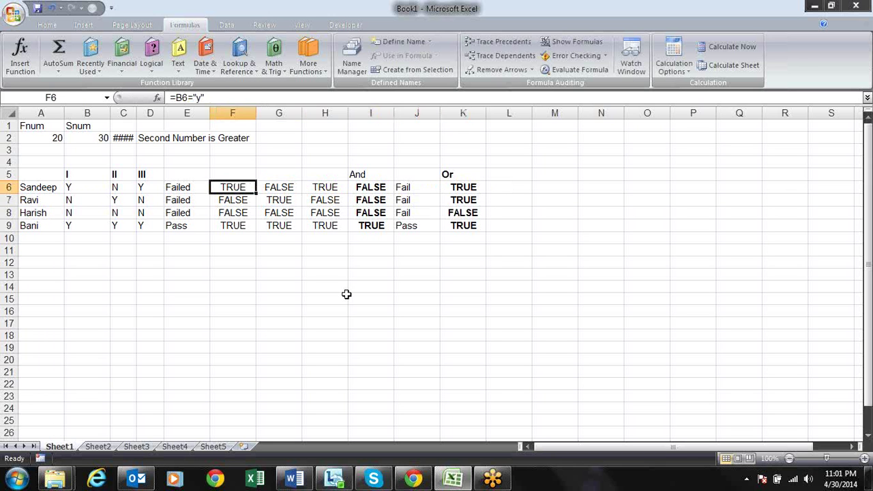
{"action": "key", "text": "F2"}
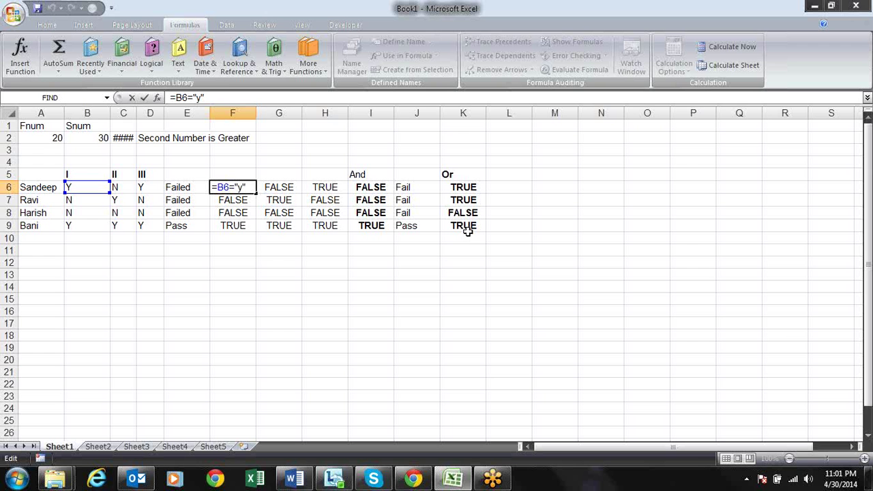
{"action": "key", "text": "Return"}
{"action": "key", "text": "Up"}
{"action": "key", "text": "F2"}
{"action": "key", "text": "Return"}
{"action": "key", "text": "F2"}
{"action": "key", "text": "Return"}
{"action": "key", "text": "F2"}
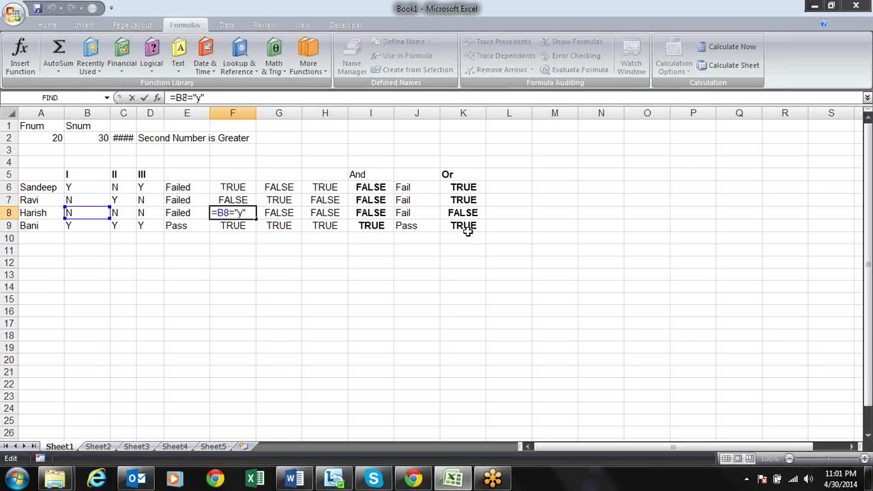
{"action": "key", "text": "Escape"}
{"action": "key", "text": "Right"}
{"action": "key", "text": "F2"}
{"action": "key", "text": "Return"}
{"action": "key", "text": "Up"}
{"action": "key", "text": "Right"}
{"action": "key", "text": "Right"}
{"action": "key", "text": "Up"}
{"action": "key", "text": "Up"}
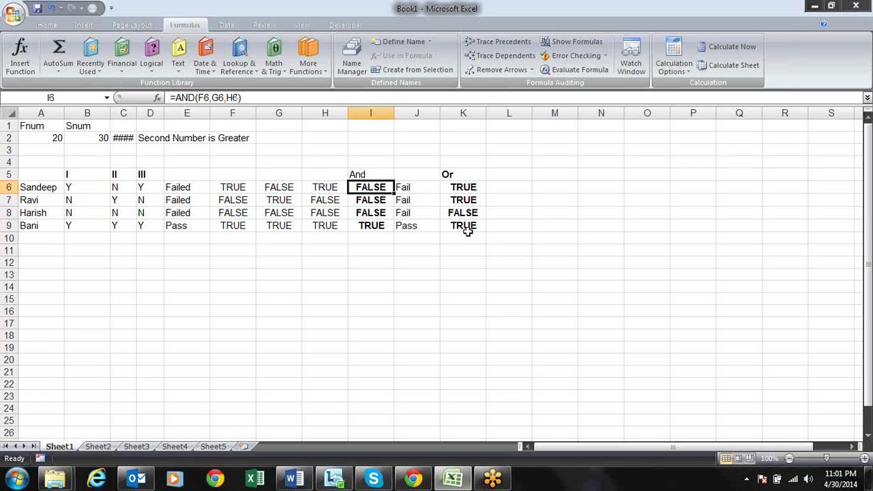
{"action": "key", "text": "F2"}
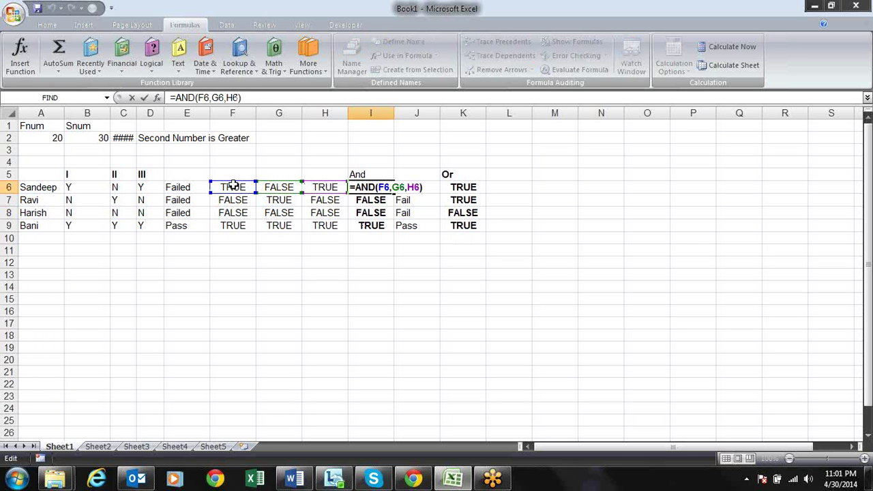
{"action": "key", "text": "Return"}
{"action": "key", "text": "Return"}
{"action": "key", "text": "Return"}
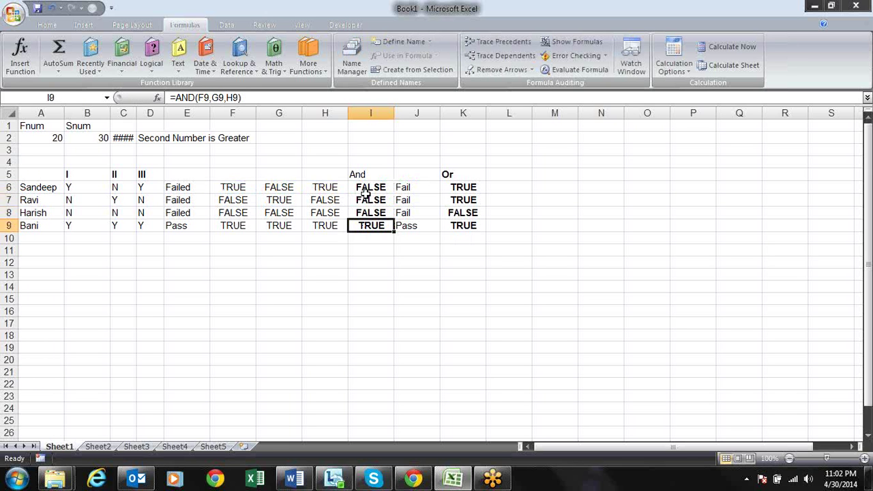
{"action": "key", "text": "Up"}
{"action": "key", "text": "Up"}
{"action": "key", "text": "Up"}
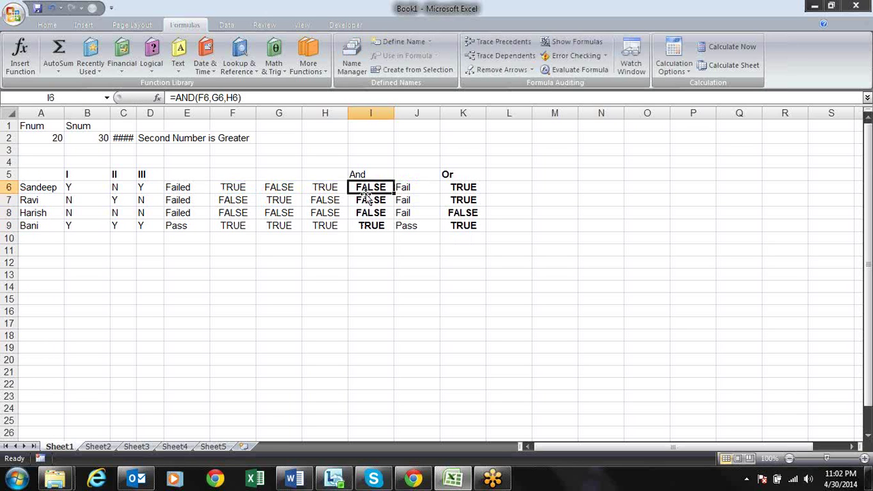
{"action": "key", "text": "Right"}
{"action": "key", "text": "Right"}
{"action": "key", "text": "F2"}
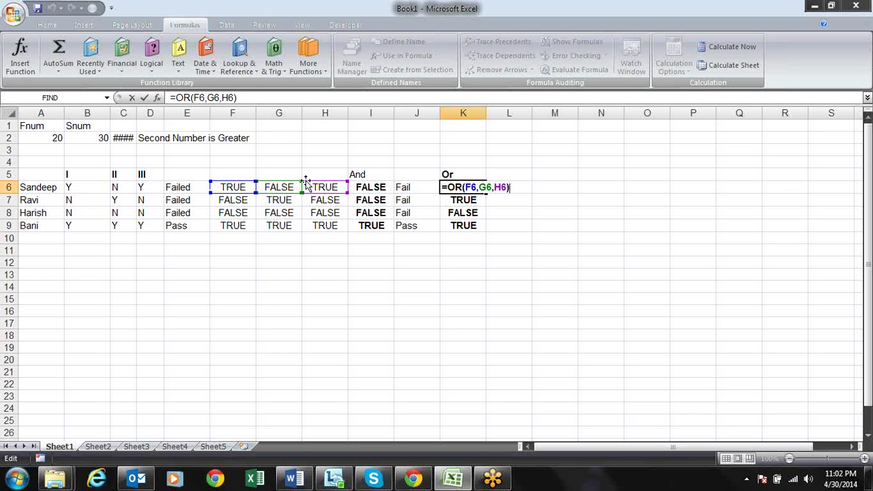
{"action": "key", "text": "Return"}
{"action": "key", "text": "Return"}
{"action": "key", "text": "Return"}
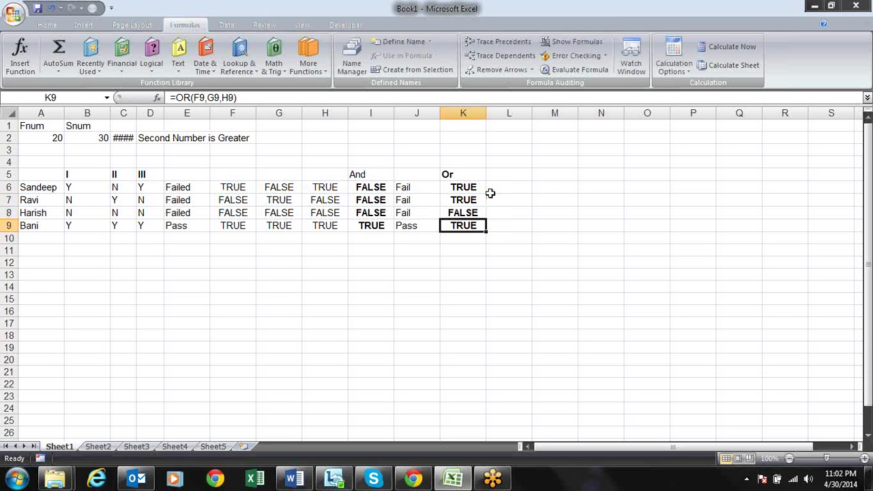
{"action": "key", "text": "Up"}
{"action": "key", "text": "Up"}
{"action": "key", "text": "Up"}
{"action": "key", "text": "Up"}
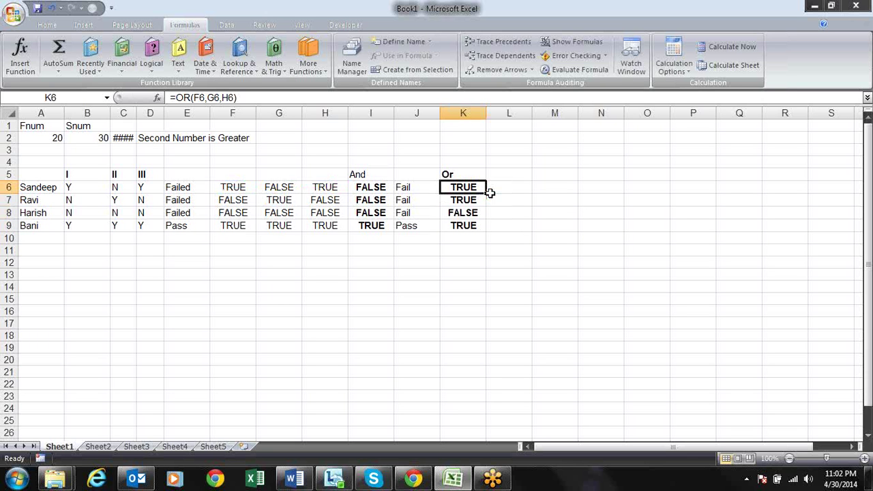
{"action": "key", "text": "Left"}
{"action": "key", "text": "Left"}
{"action": "key", "text": "Left"}
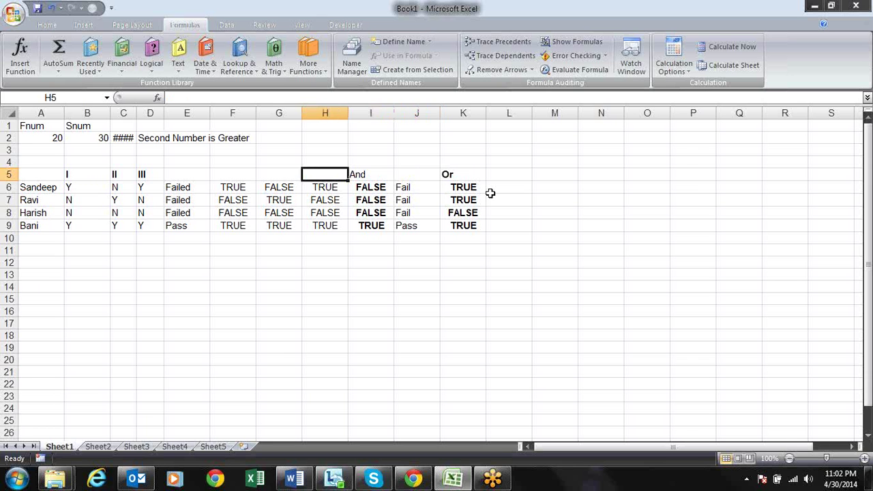
{"action": "key", "text": "Right"}
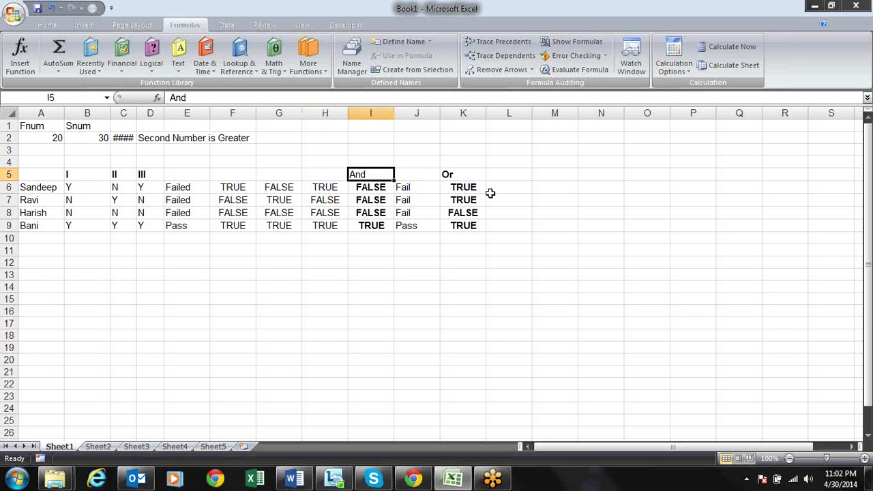
{"action": "key", "text": "Left"}
{"action": "key", "text": "Left"}
{"action": "key", "text": "Left"}
{"action": "key", "text": "Left"}
{"action": "key", "text": "Left"}
{"action": "key", "text": "Left"}
{"action": "key", "text": "Left"}
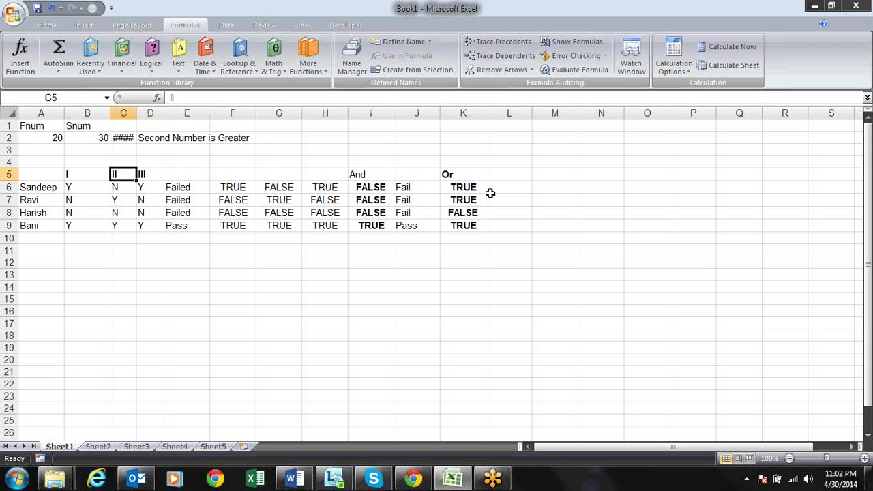
{"action": "key", "text": "Right"}
{"action": "key", "text": "Left"}
{"action": "key", "text": "Down"}
{"action": "key", "text": "Up"}
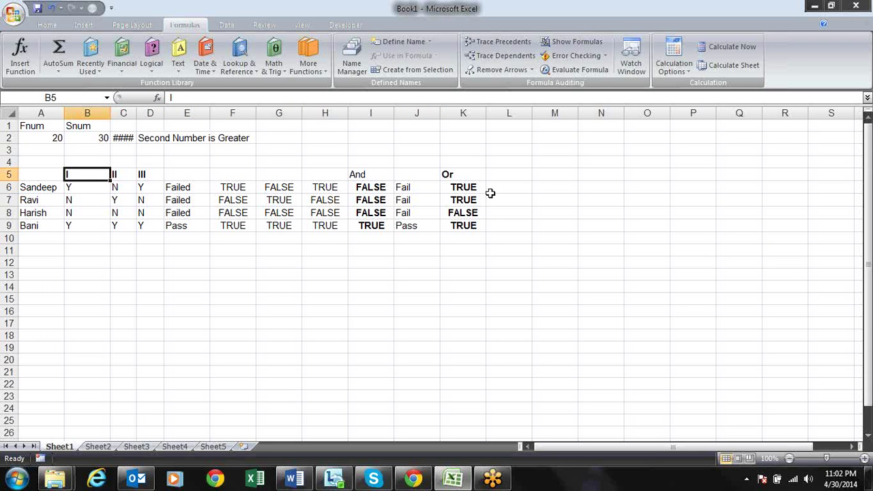
{"action": "key", "text": "Left"}
{"action": "key", "text": "Down"}
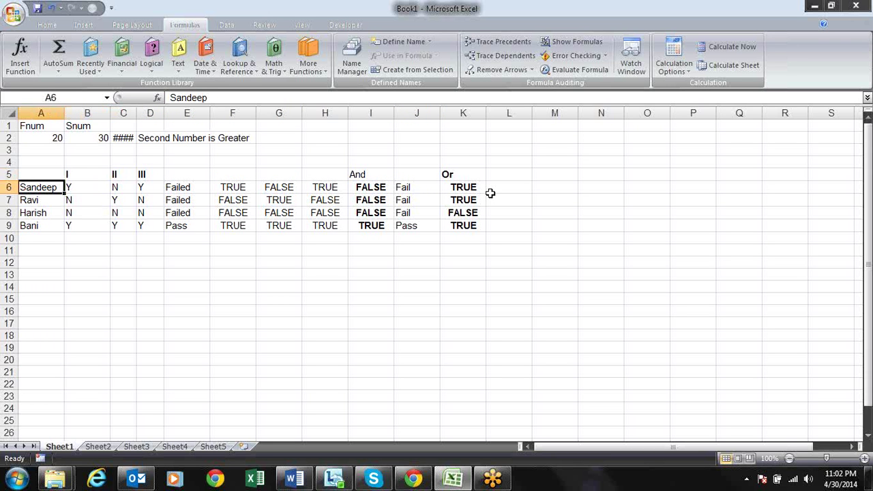
{"action": "key", "text": "Right"}
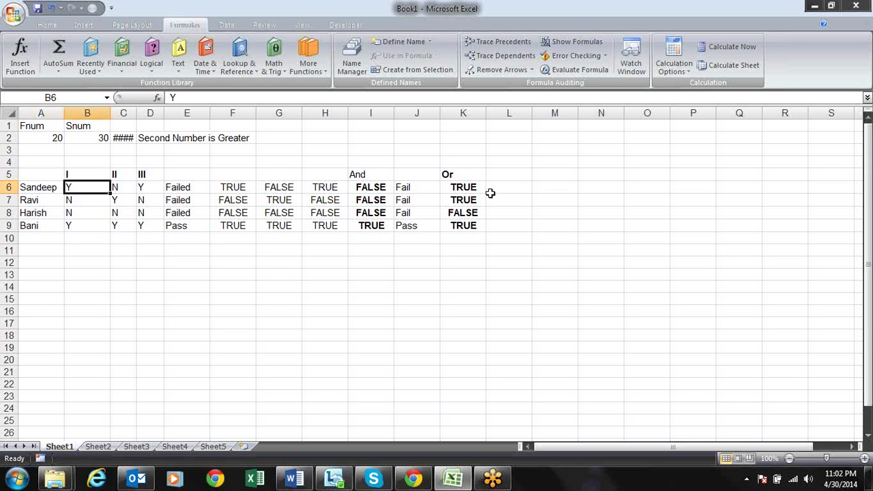
{"action": "key", "text": "shift+Right"}
{"action": "key", "text": "shift+Right"}
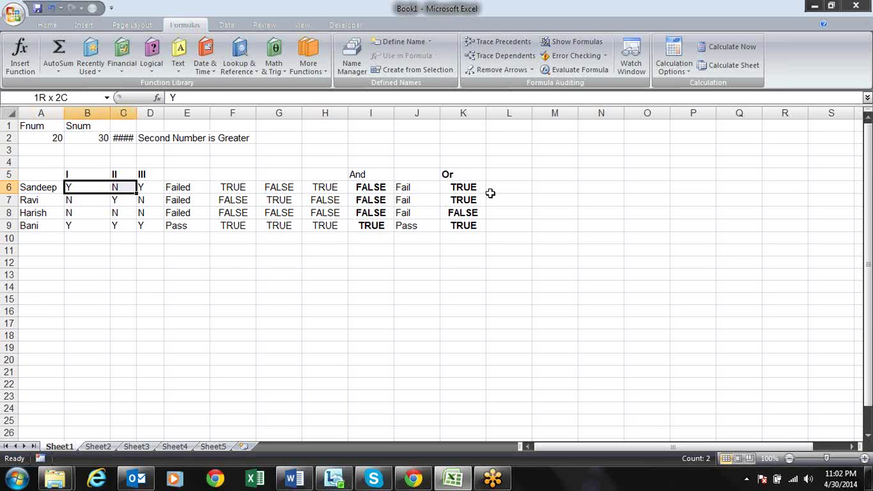
{"action": "key", "text": "Right"}
{"action": "key", "text": "Right"}
{"action": "key", "text": "Right"}
{"action": "key", "text": "Right"}
{"action": "key", "text": "Right"}
{"action": "key", "text": "Right"}
{"action": "key", "text": "Right"}
{"action": "key", "text": "Right"}
{"action": "key", "text": "Right"}
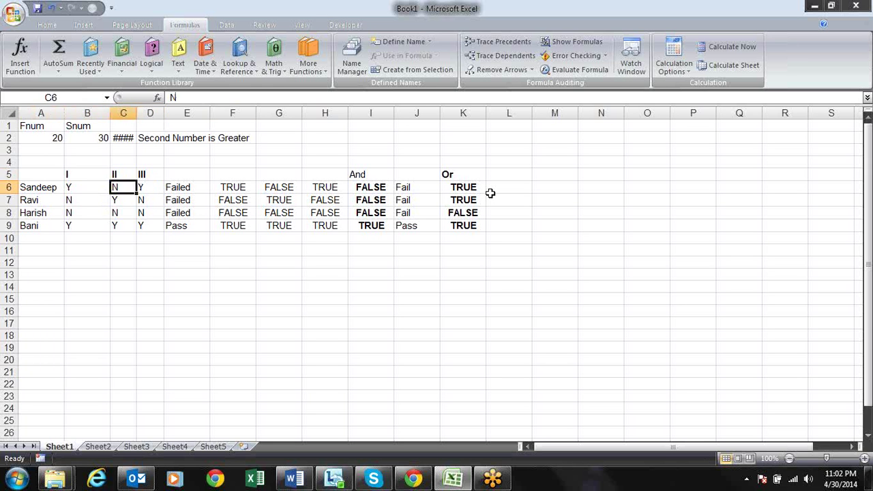
{"action": "key", "text": "Left"}
{"action": "key", "text": "Left"}
{"action": "key", "text": "Down"}
{"action": "key", "text": "Down"}
{"action": "key", "text": "Down"}
{"action": "key", "text": "Up"}
{"action": "key", "text": "Up"}
{"action": "key", "text": "Up"}
{"action": "key", "text": "Up"}
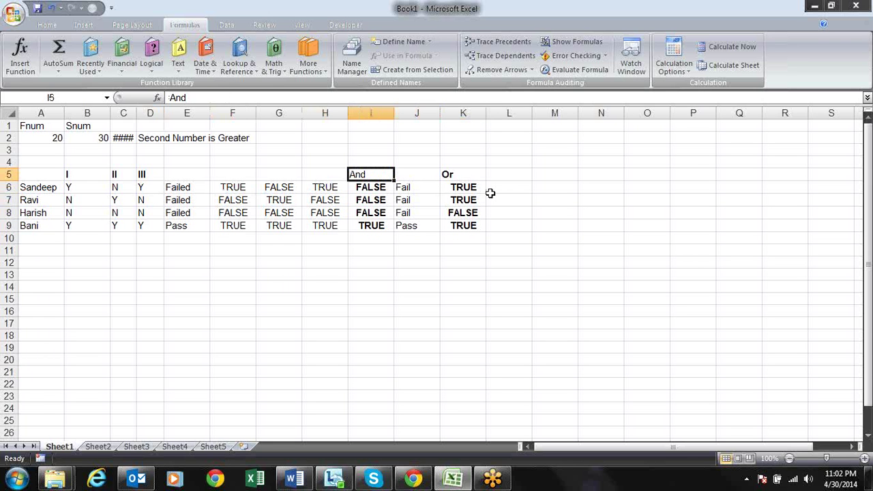
{"action": "key", "text": "Left"}
{"action": "key", "text": "Left"}
{"action": "key", "text": "Left"}
{"action": "key", "text": "Left"}
{"action": "key", "text": "Left"}
{"action": "key", "text": "Left"}
{"action": "key", "text": "Left"}
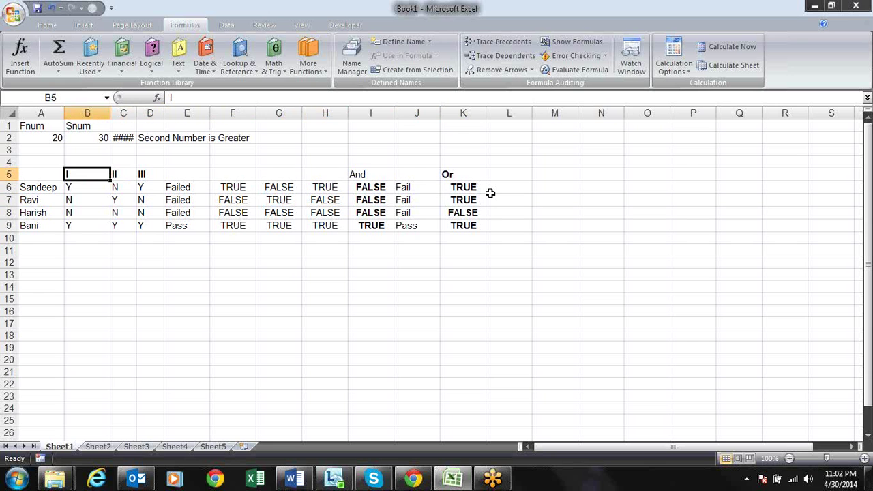
{"action": "key", "text": "Right"}
{"action": "key", "text": "Right"}
{"action": "key", "text": "Right"}
{"action": "key", "text": "Right"}
{"action": "key", "text": "Right"}
{"action": "key", "text": "Right"}
{"action": "key", "text": "Right"}
{"action": "key", "text": "Right"}
{"action": "key", "text": "Right"}
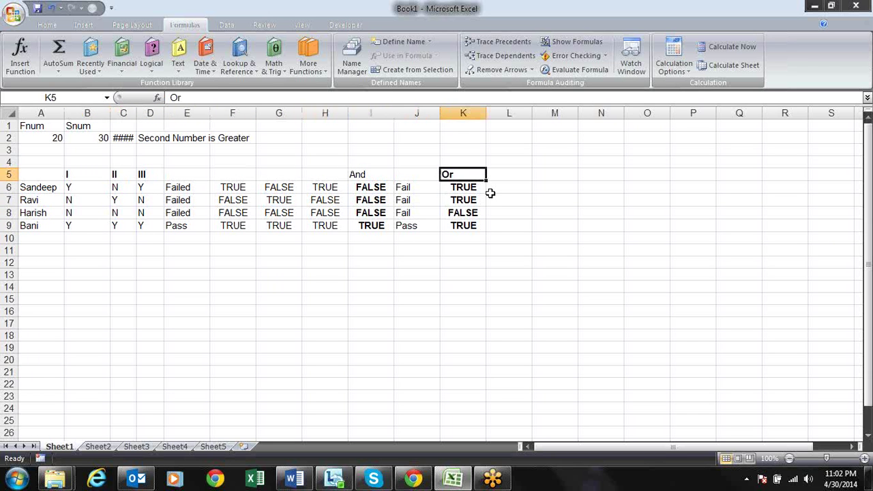
{"action": "key", "text": "Down"}
{"action": "key", "text": "Down"}
{"action": "key", "text": "Down"}
{"action": "key", "text": "Down"}
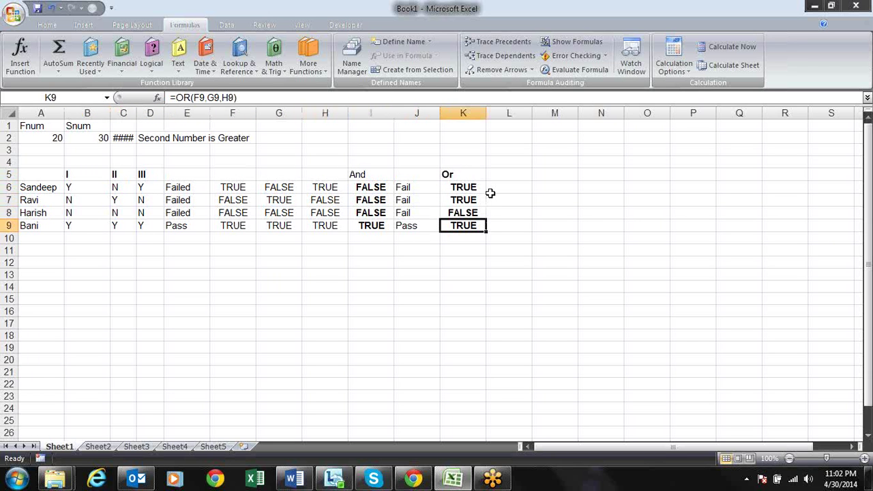
{"action": "key", "text": "Up"}
{"action": "key", "text": "Up"}
{"action": "key", "text": "Up"}
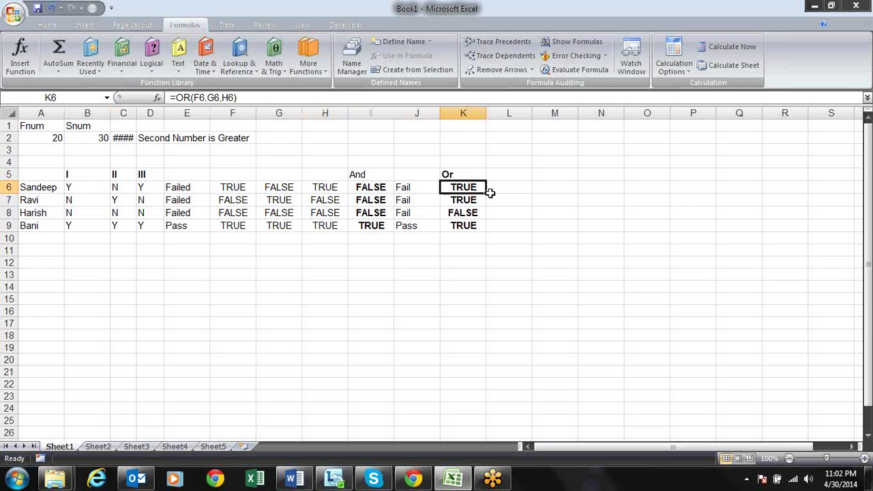
Enter =IF(K6,"Pass","Fail") in L6
{"action": "left_click", "coordinate": [491, 195]}
{"action": "type", "text": "="}
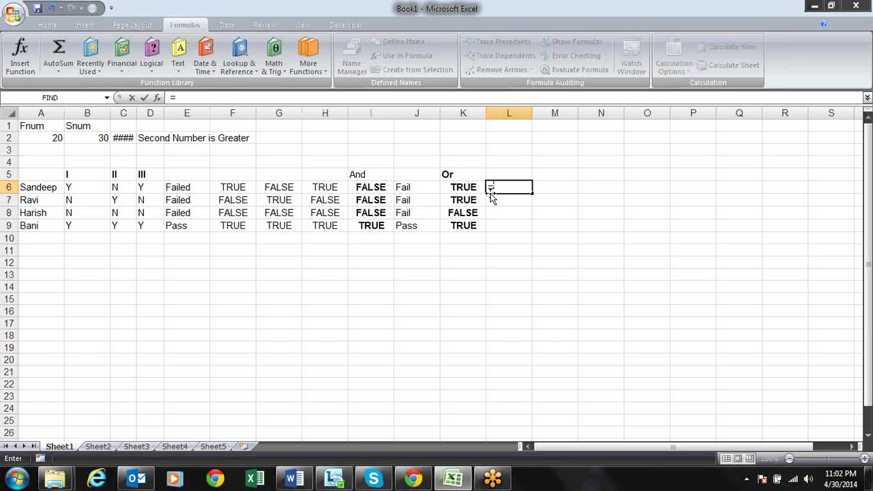
{"action": "type", "text": "if"}
{"action": "key", "text": "Tab"}
{"action": "key", "text": "Left"}
{"action": "type", "text": ","}
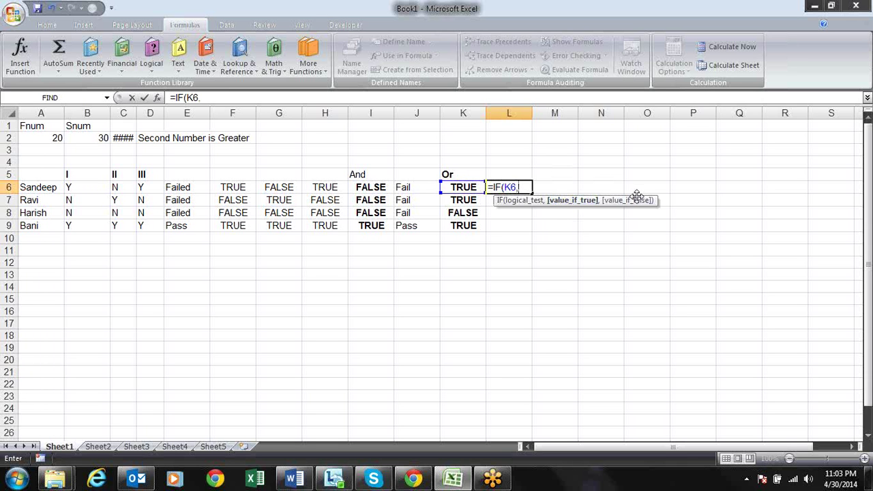
{"action": "type", "text": "\"Pass\",\"f"}
{"action": "key", "text": "BackSpace"}
{"action": "type", "text": "F"}
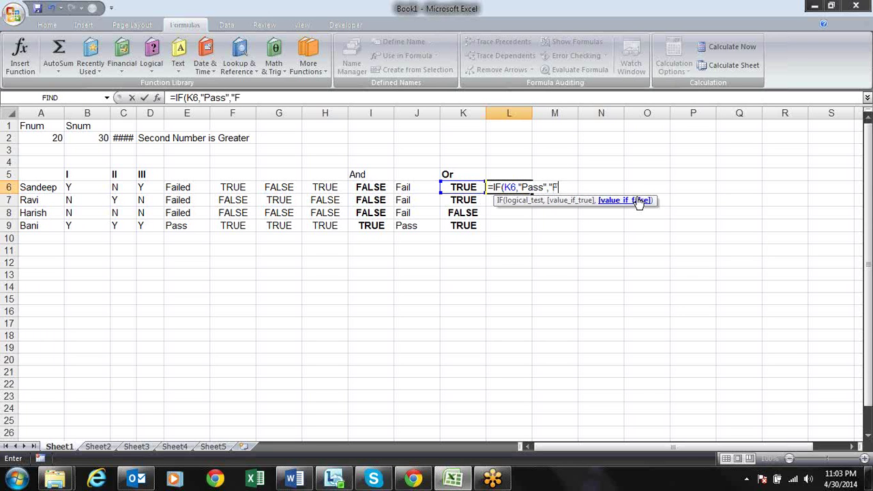
{"action": "type", "text": "ail\")"}
{"action": "key", "text": "Return"}
Copy the formula down to L9 and bold L6:L9, showing Pass, Pass, Fail, Pass
{"action": "key", "text": "ctrl+v"}
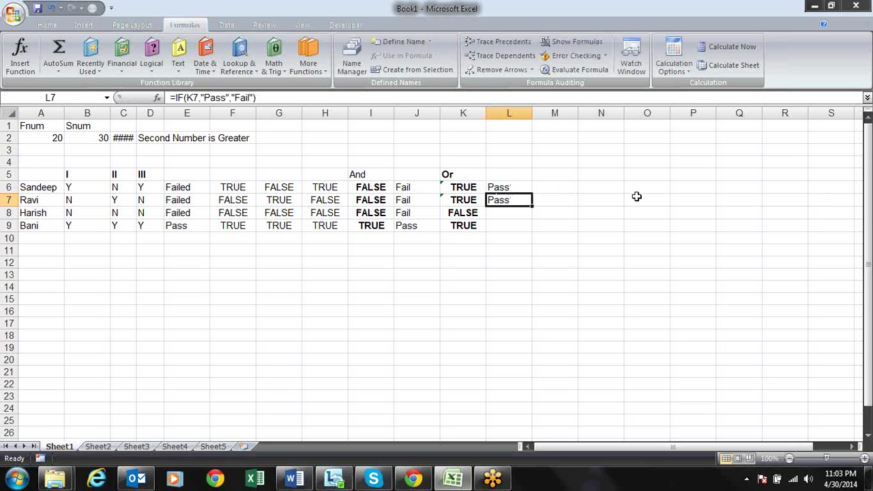
{"action": "key", "text": "Down"}
{"action": "key", "text": "Down"}
{"action": "key", "text": "ctrl+v"}
{"action": "key", "text": "Up"}
{"action": "key", "text": "ctrl+v"}
{"action": "key", "text": "Up"}
{"action": "key", "text": "Up"}
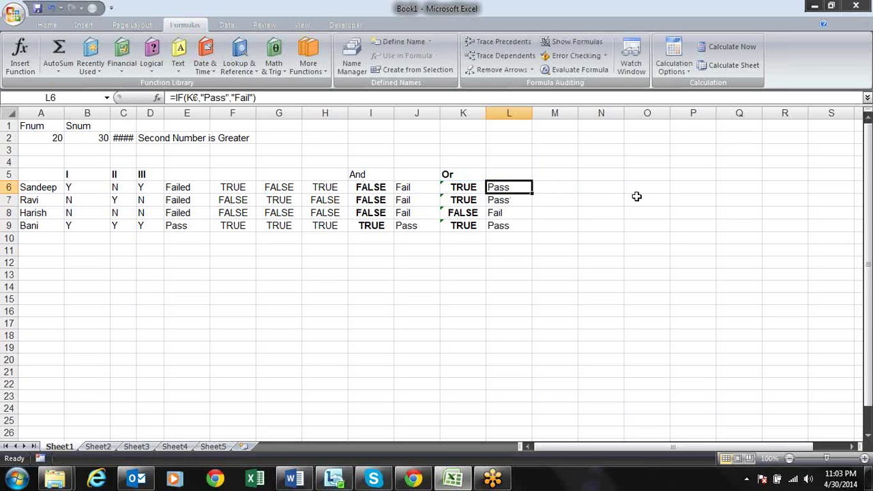
{"action": "key", "text": "shift+Down"}
{"action": "key", "text": "shift+Down"}
{"action": "key", "text": "shift+Down"}
{"action": "key", "text": "ctrl+b"}
{"action": "key", "text": "Down"}
{"action": "key", "text": "Down"}
{"action": "key", "text": "Down"}
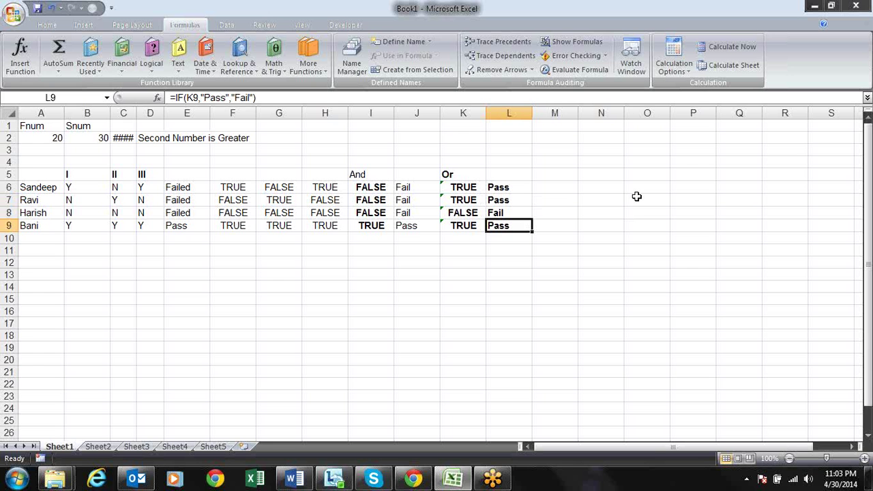
{"action": "key", "text": "Up"}
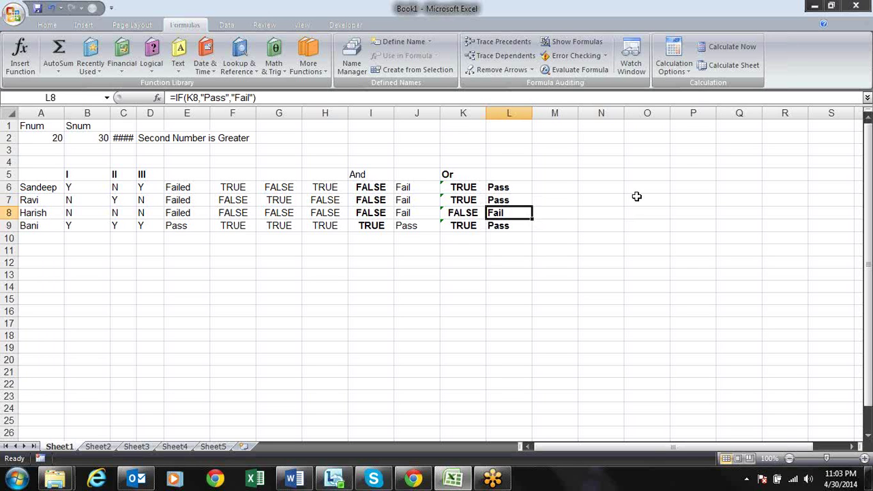
{"action": "key", "text": "Left"}
{"action": "key", "text": "Left"}
{"action": "key", "text": "Left"}
{"action": "key", "text": "Left"}
{"action": "key", "text": "Left"}
{"action": "key", "text": "Left"}
{"action": "key", "text": "Up"}
{"action": "key", "text": "Up"}
{"action": "key", "text": "Left"}
{"action": "key", "text": "Left"}
{"action": "key", "text": "Right"}
{"action": "key", "text": "Right"}
{"action": "key", "text": "Right"}
{"action": "key", "text": "Right"}
{"action": "key", "text": "Right"}
{"action": "key", "text": "Right"}
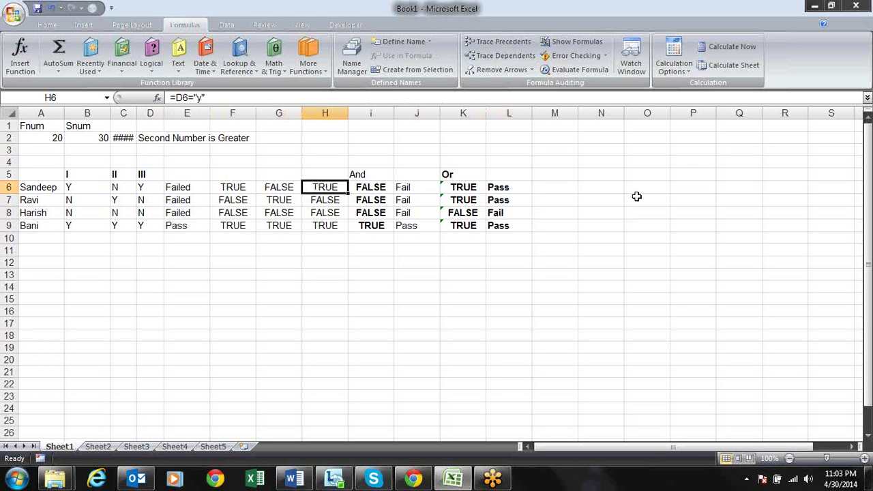
{"action": "key", "text": "Right"}
{"action": "key", "text": "Right"}
{"action": "key", "text": "Right"}
{"action": "key", "text": "Left"}
{"action": "key", "text": "Left"}
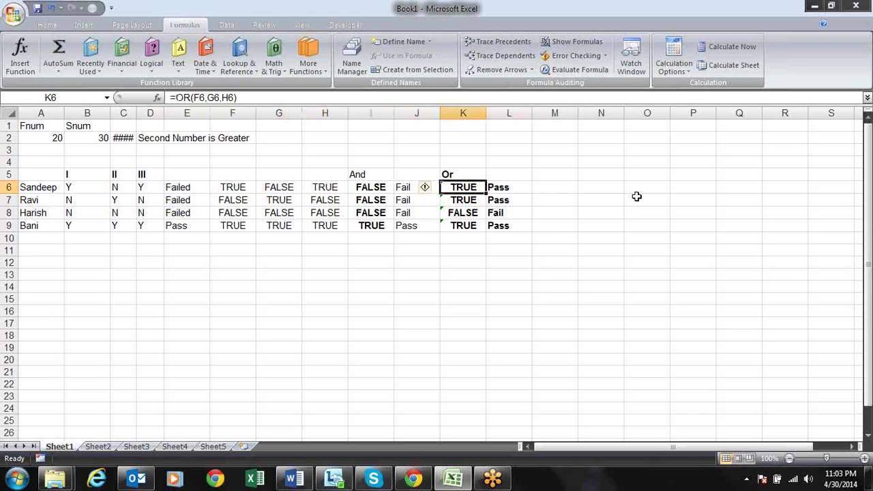
{"action": "key", "text": "Left"}
{"action": "key", "text": "Left"}
{"action": "key", "text": "Left"}
{"action": "key", "text": "Left"}
{"action": "key", "text": "Left"}
{"action": "key", "text": "Left"}
{"action": "key", "text": "Left"}
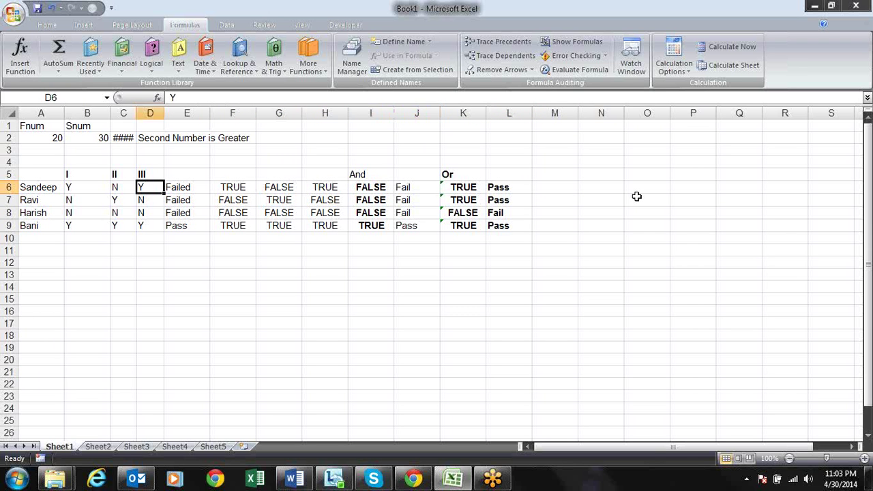
{"action": "key", "text": "Right"}
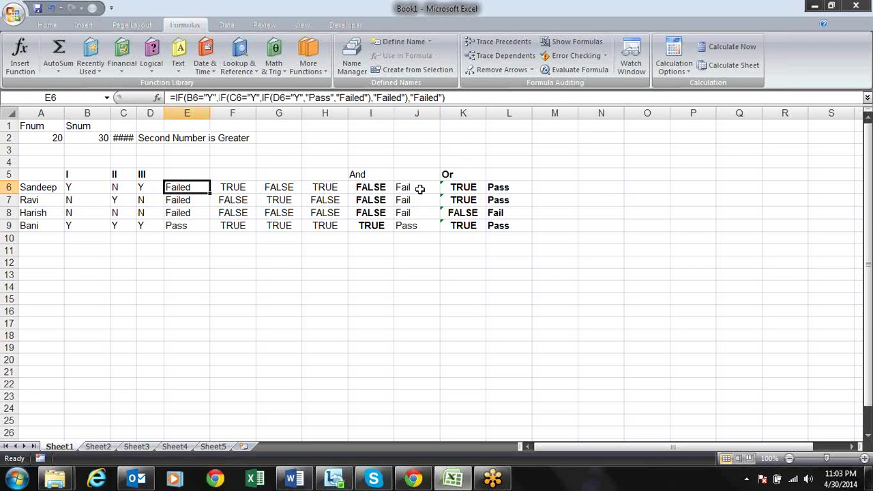
{"action": "key", "text": "Right"}
{"action": "key", "text": "Right"}
{"action": "key", "text": "Right"}
{"action": "key", "text": "Right"}
{"action": "key", "text": "Right"}
{"action": "key", "text": "Right"}
{"action": "key", "text": "Right"}
{"action": "key", "text": "Right"}
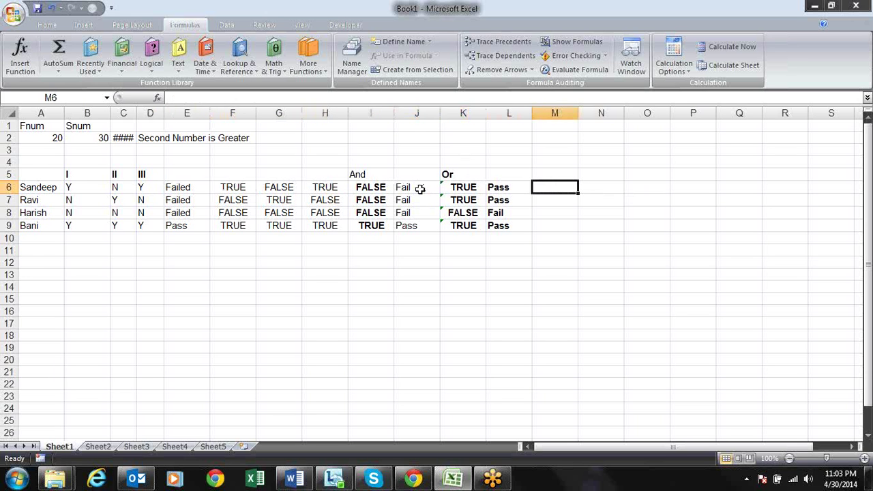
Head M5 with And and start the IF(AND(B6="Y",C6="Y",D6="Y) test in M6
{"action": "key", "text": "Up"}
{"action": "type", "text": "A"}
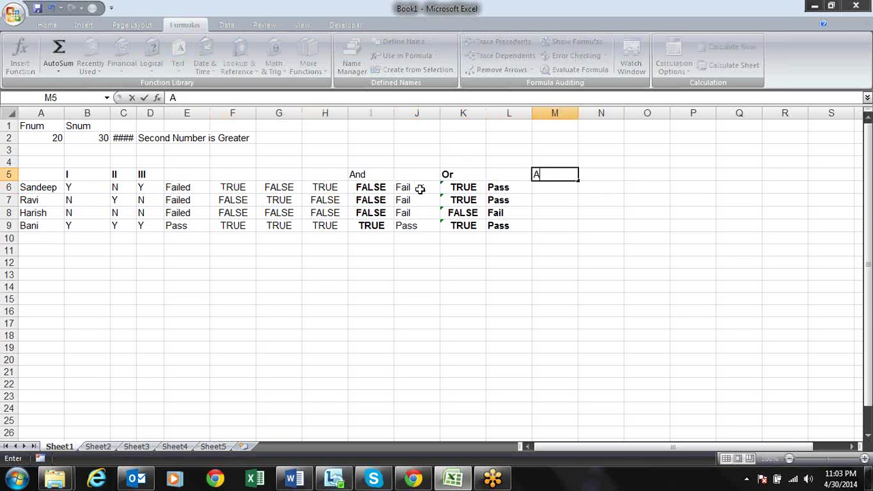
{"action": "type", "text": "nd"}
{"action": "key", "text": "Return"}
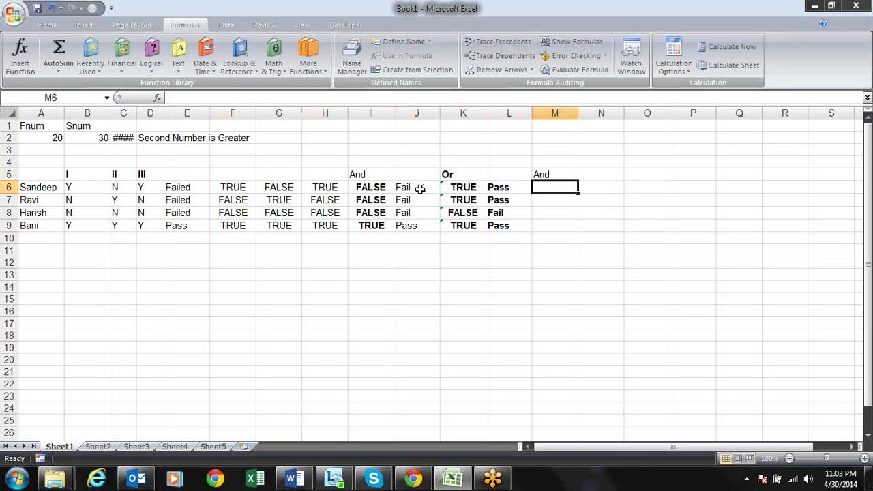
{"action": "type", "text": "=IF("}
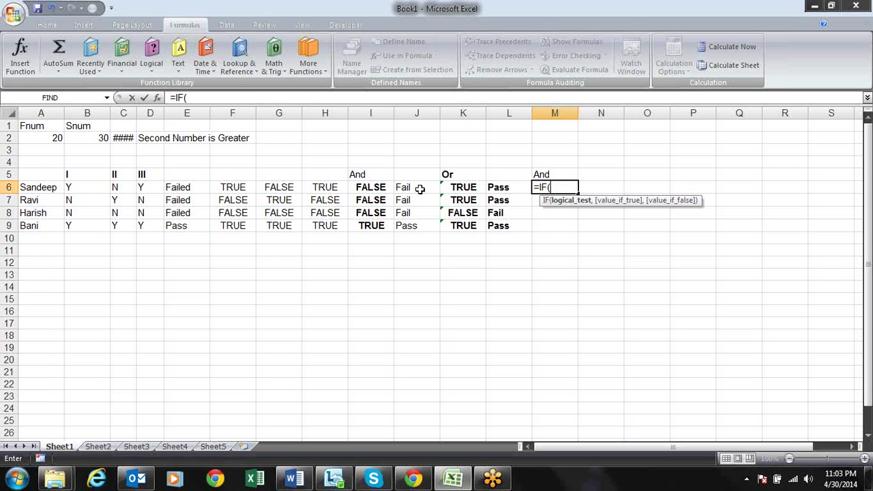
{"action": "type", "text": "and"}
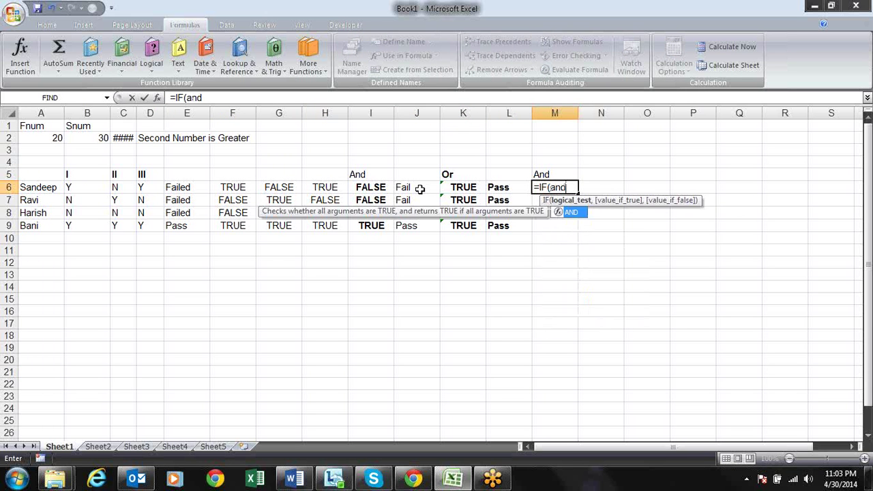
{"action": "key", "text": "Tab"}
{"action": "left_click", "coordinate": [83, 188]}
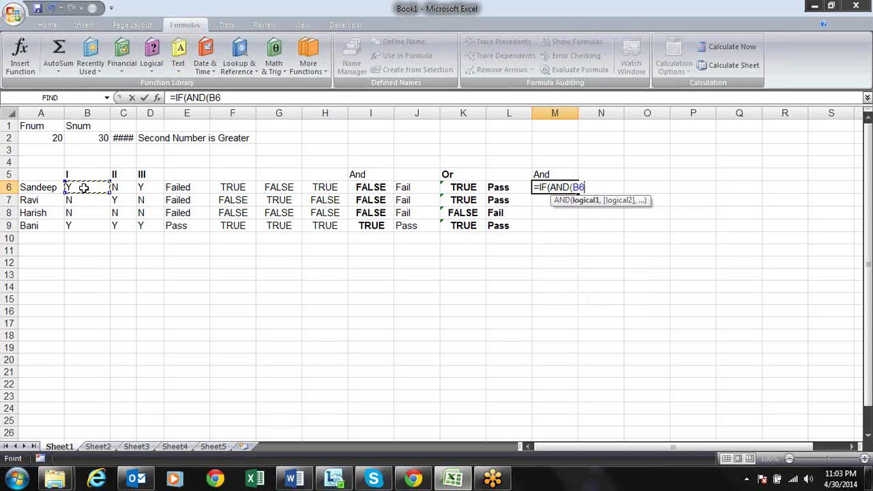
{"action": "type", "text": "=\"Y\","}
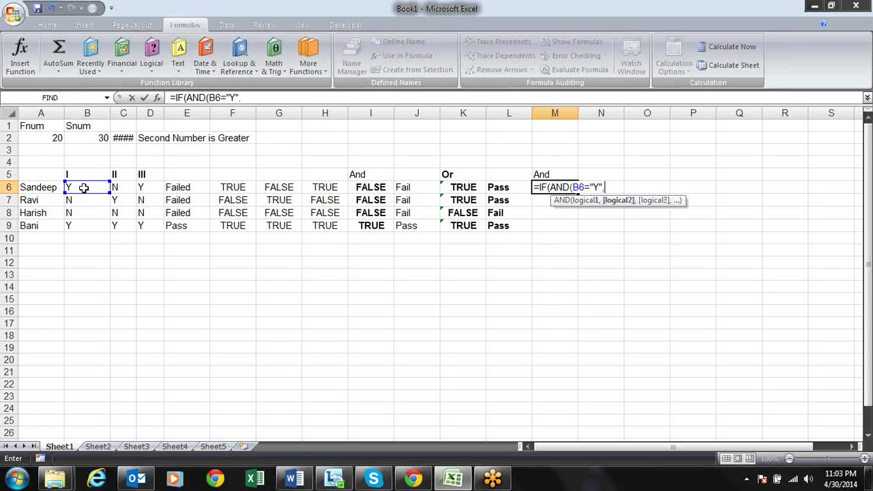
{"action": "left_click", "coordinate": [117, 190]}
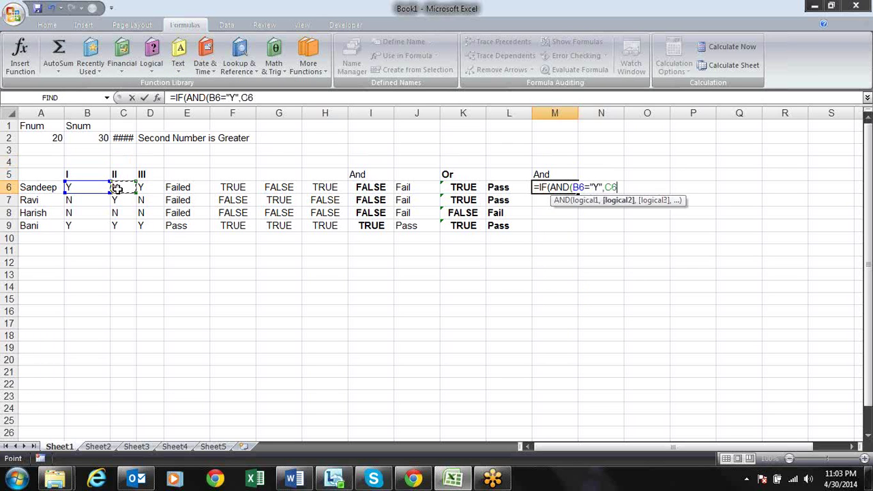
{"action": "type", "text": "=\"Y\","}
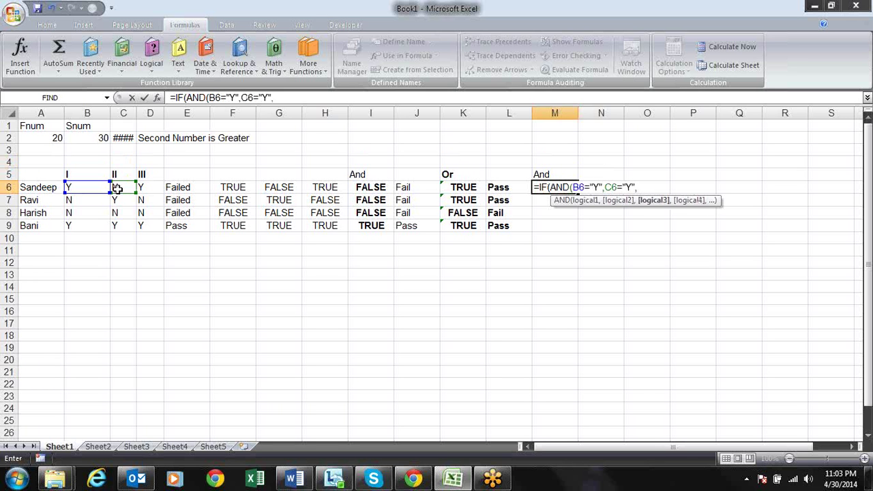
{"action": "left_click", "coordinate": [143, 186]}
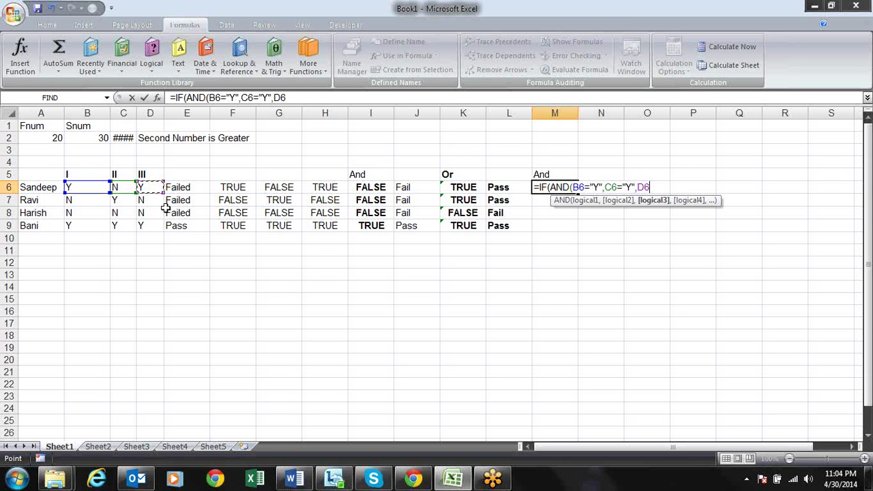
{"action": "type", "text": "=\"Y\")"}
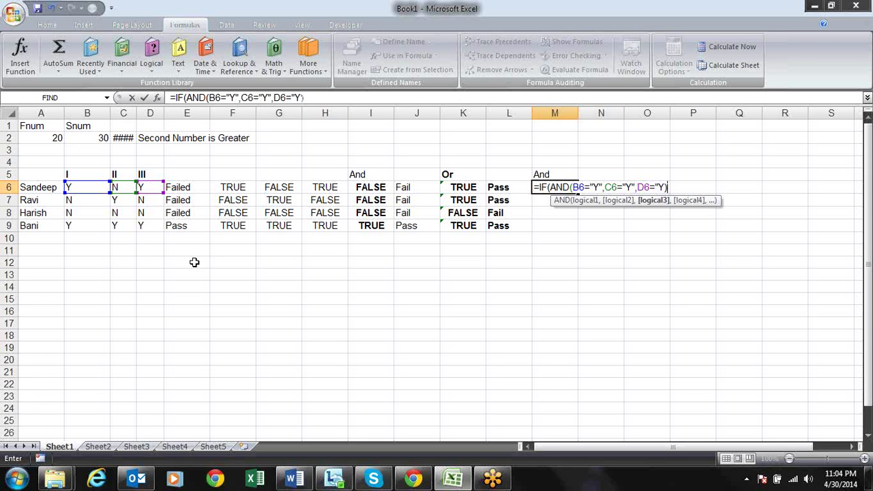
{"action": "type", "text": ","}
Finish the M6 formula with "Pass","Fail" and commit it, triggering Excel's formula-error message
{"action": "type", "text": "PAss"}
{"action": "key", "text": "BackSpace"}
{"action": "key", "text": "BackSpace"}
{"action": "key", "text": "BackSpace"}
{"action": "key", "text": "BackSpace"}
{"action": "type", "text": "\"PAss"}
{"action": "key", "text": "BackSpace"}
{"action": "key", "text": "BackSpace"}
{"action": "key", "text": "BackSpace"}
{"action": "type", "text": "ass\""}
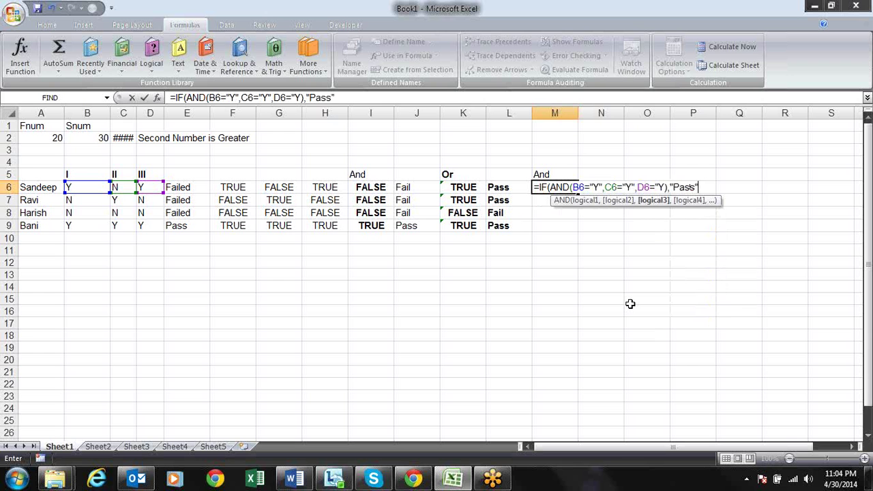
{"action": "type", "text": ",\"Fa"}
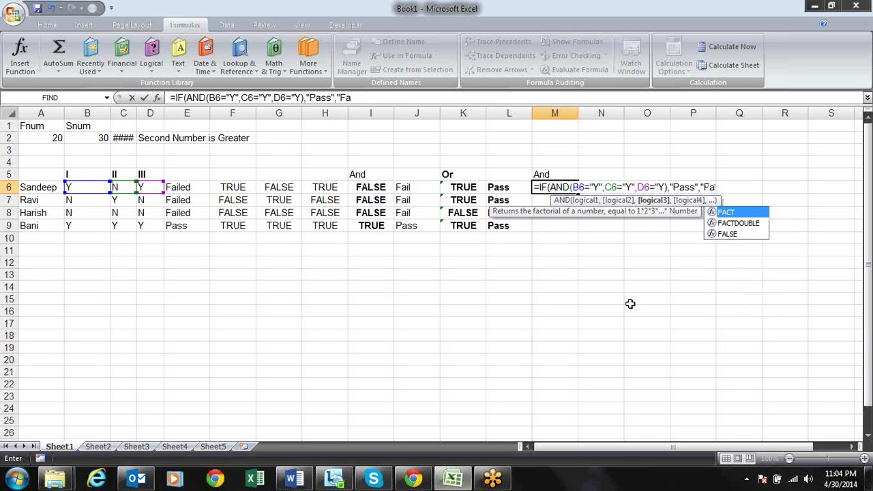
{"action": "type", "text": "il\""}
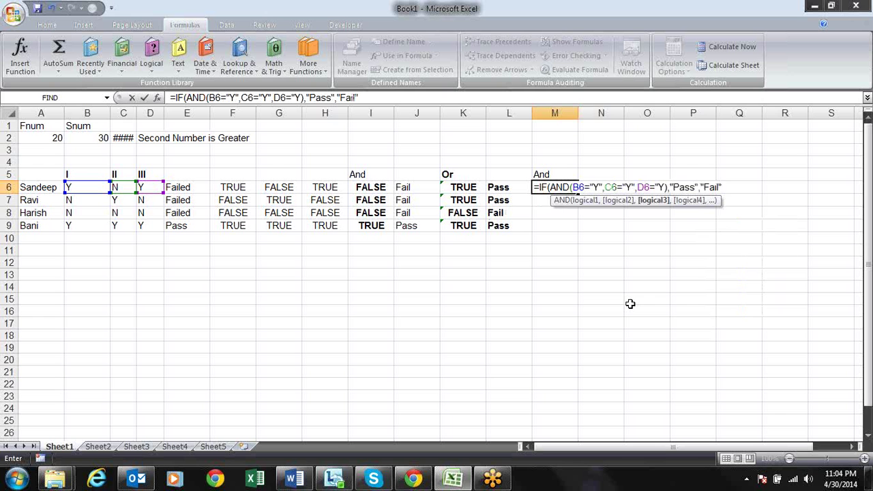
{"action": "type", "text": ")"}
{"action": "key", "text": "Return"}
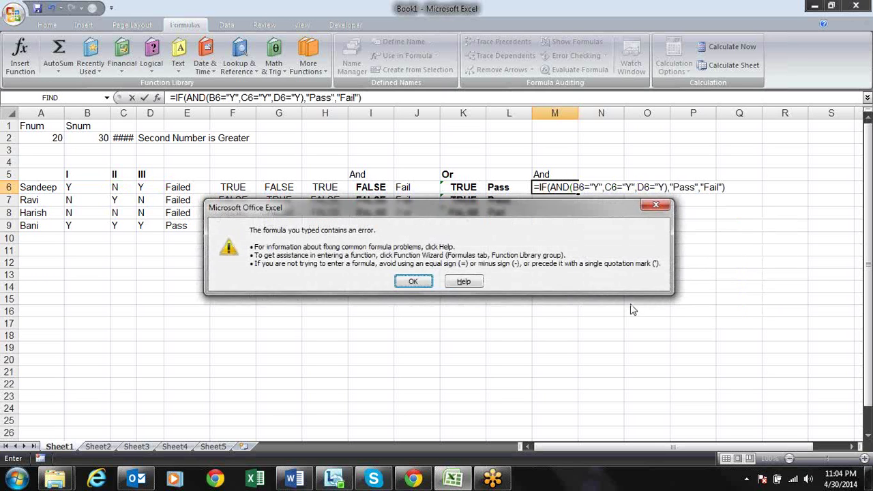
Fix the M6 formula by adding the missing closing quote after D6's "Y"
{"action": "key", "text": "Return"}
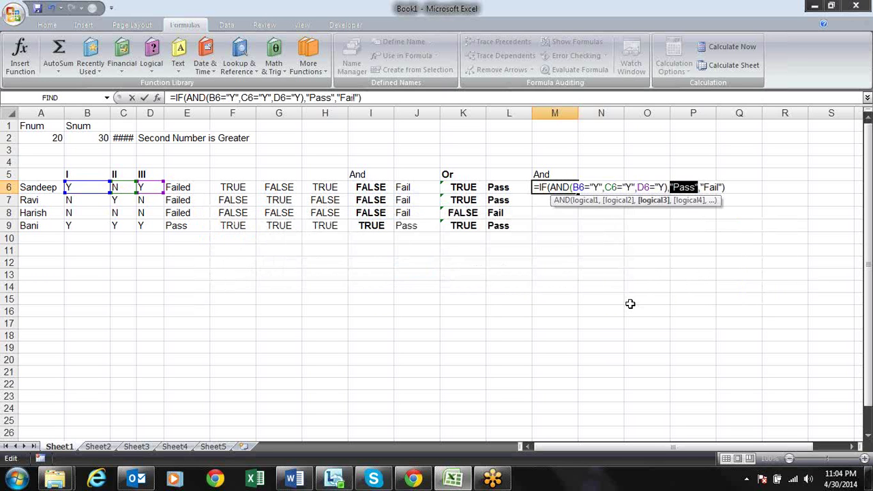
{"action": "key", "text": "Right"}
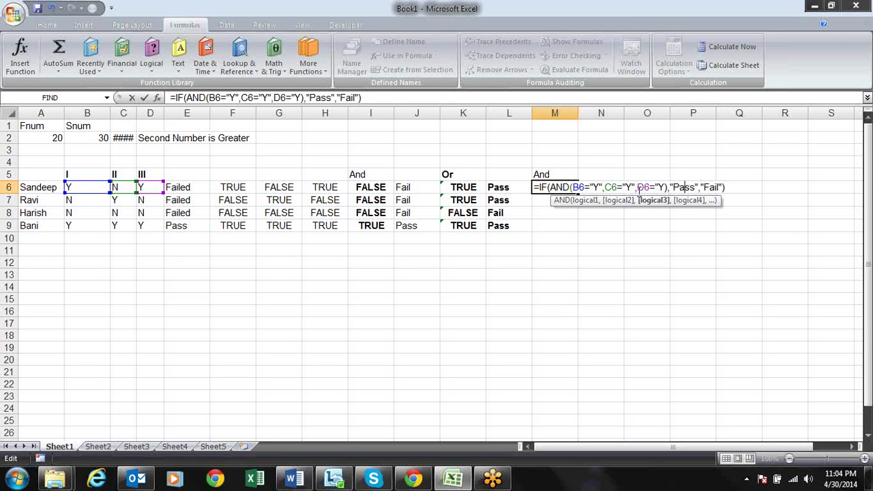
{"action": "left_click", "coordinate": [571, 187]}
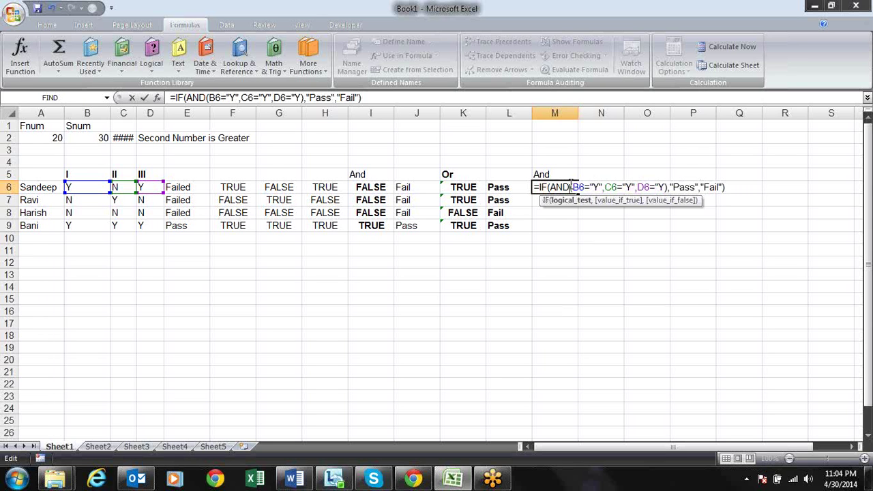
{"action": "left_click", "coordinate": [585, 200]}
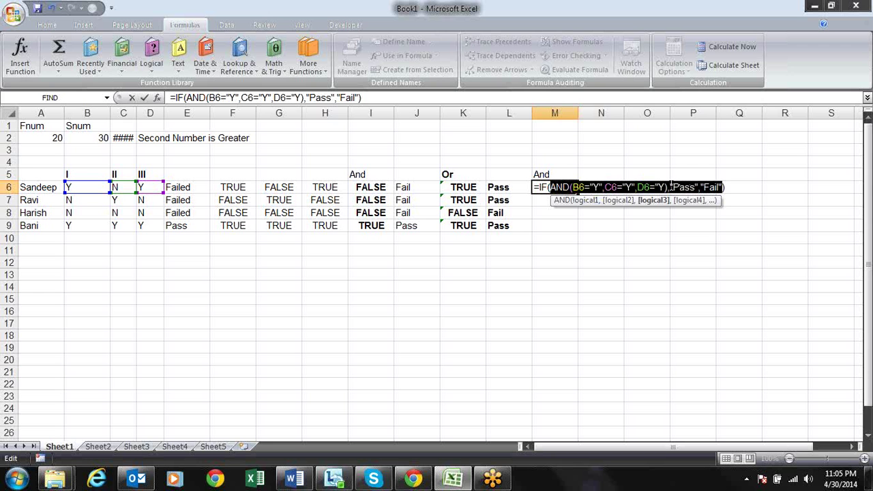
{"action": "left_click", "coordinate": [668, 186]}
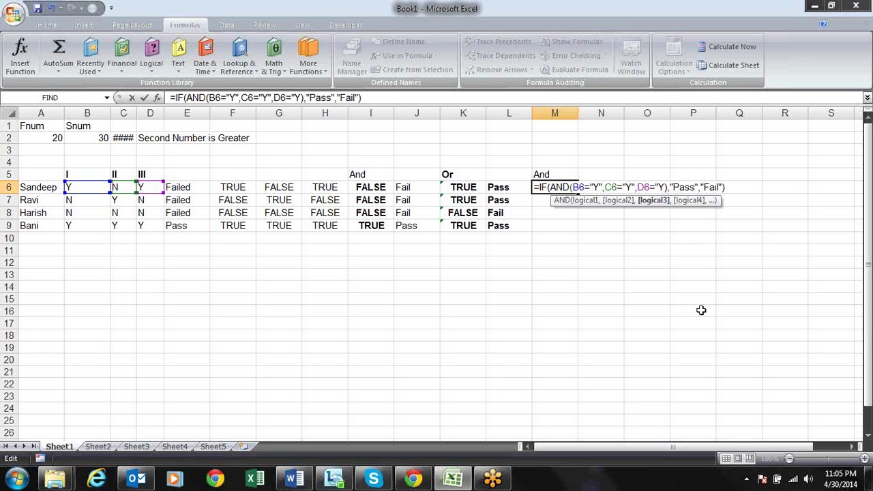
{"action": "type", "text": "\""}
{"action": "key", "text": "Return"}
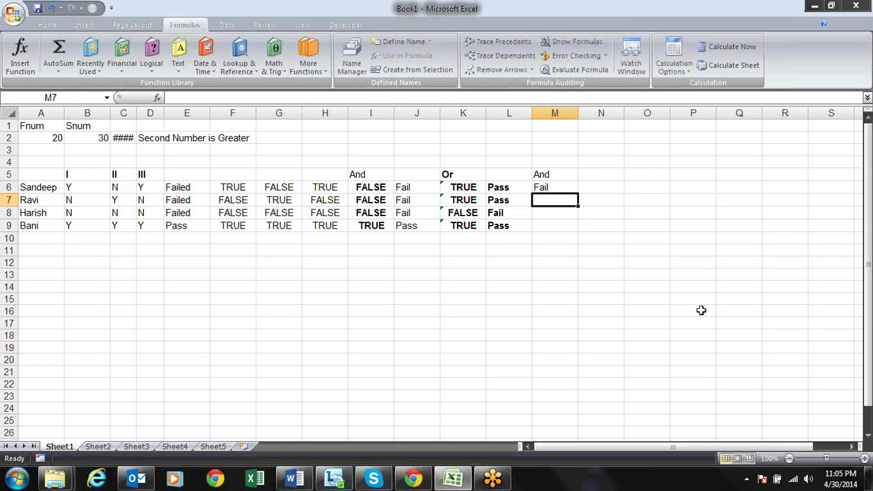
Fill the AND Pass/Fail formula down to M9, giving Fail, Fail, Fail, Pass
{"action": "key", "text": "ctrl+d"}
{"action": "key", "text": "Return"}
{"action": "key", "text": "ctrl+d"}
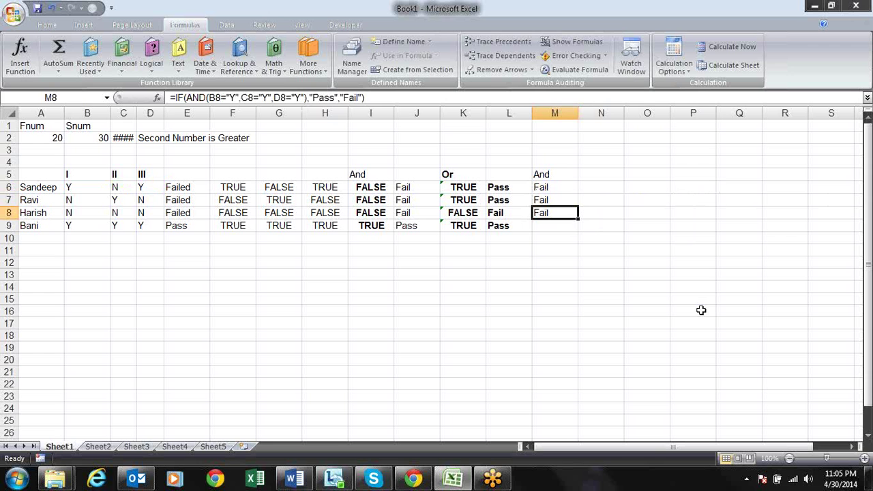
{"action": "key", "text": "Return"}
{"action": "key", "text": "ctrl+d"}
{"action": "key", "text": "Right"}
{"action": "key", "text": "Up"}
{"action": "key", "text": "Up"}
{"action": "key", "text": "Up"}
{"action": "key", "text": "Up"}
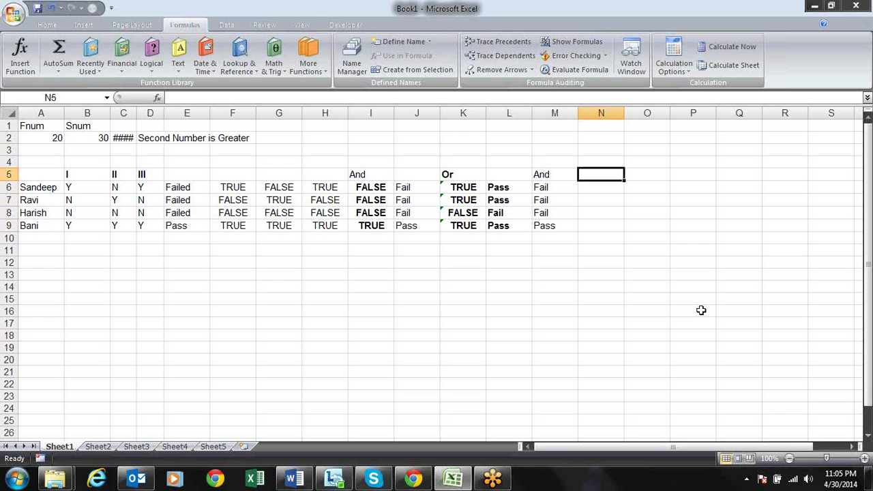
Head N5 with OR and enter =IF(OR(B6="Y",C6="Y",D6="Y"),"Pass","Fail") in N6
{"action": "type", "text": "OR"}
{"action": "key", "text": "Return"}
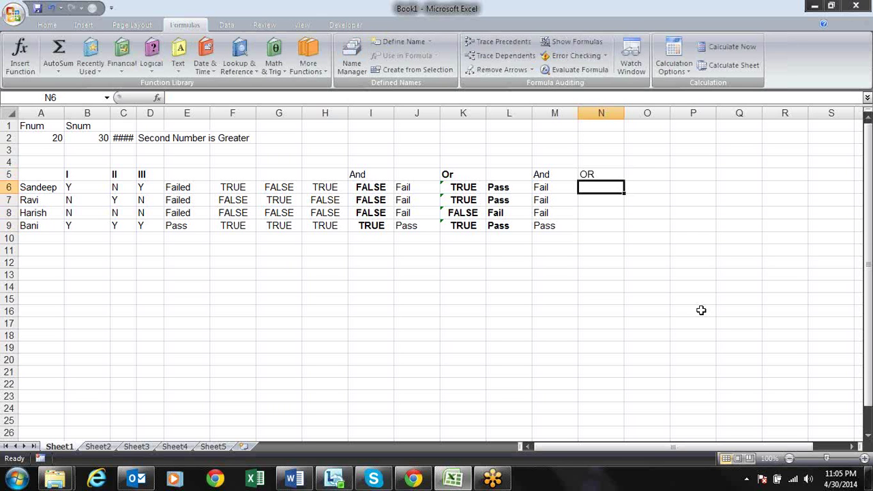
{"action": "type", "text": "=IF("}
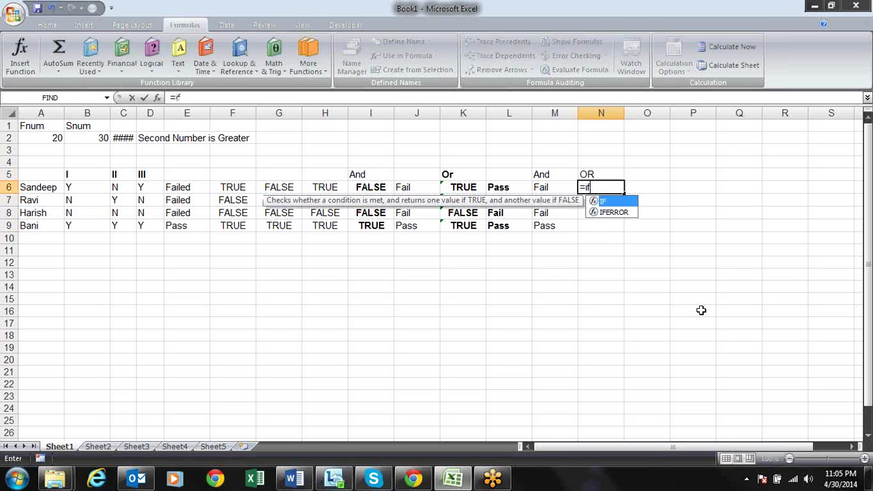
{"action": "type", "text": "or"}
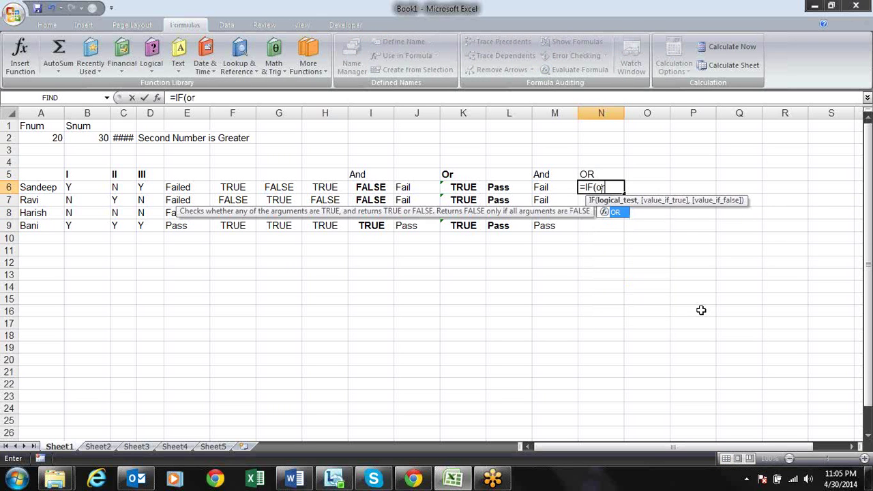
{"action": "type", "text": "("}
{"action": "left_click", "coordinate": [100, 190]}
{"action": "type", "text": "="}
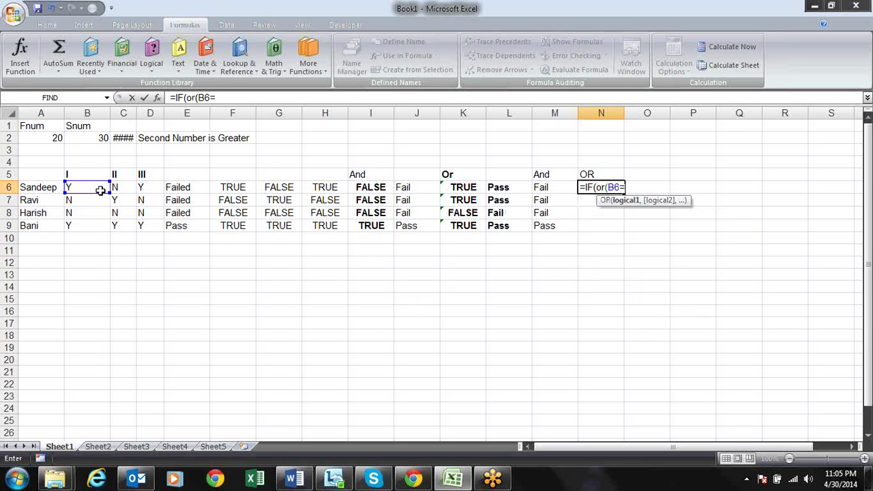
{"action": "type", "text": "\"Y\","}
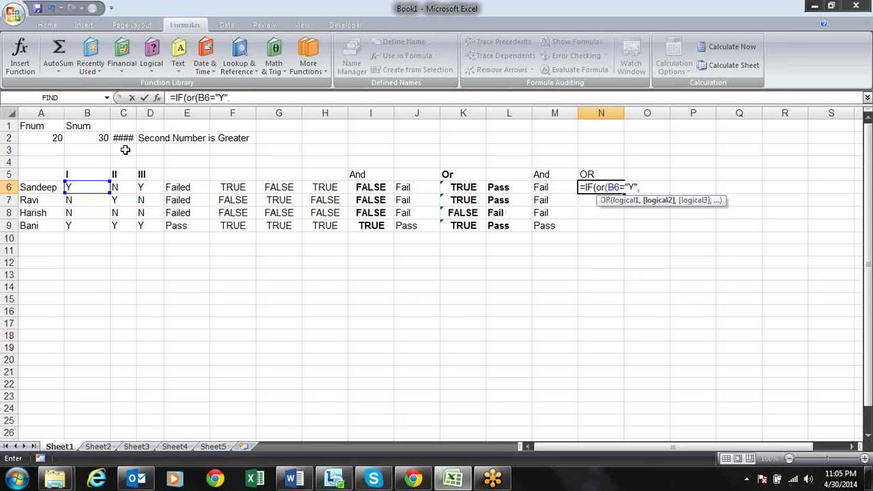
{"action": "left_click", "coordinate": [119, 186]}
{"action": "type", "text": "=\""}
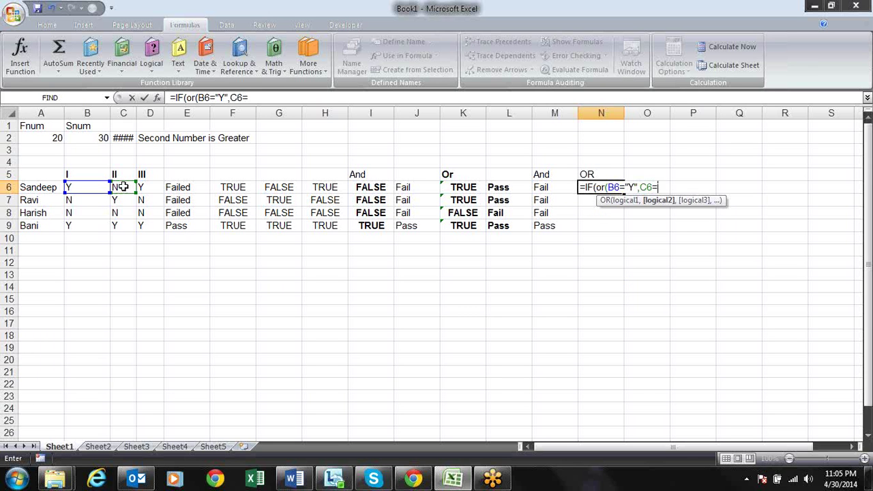
{"action": "type", "text": "Y\","}
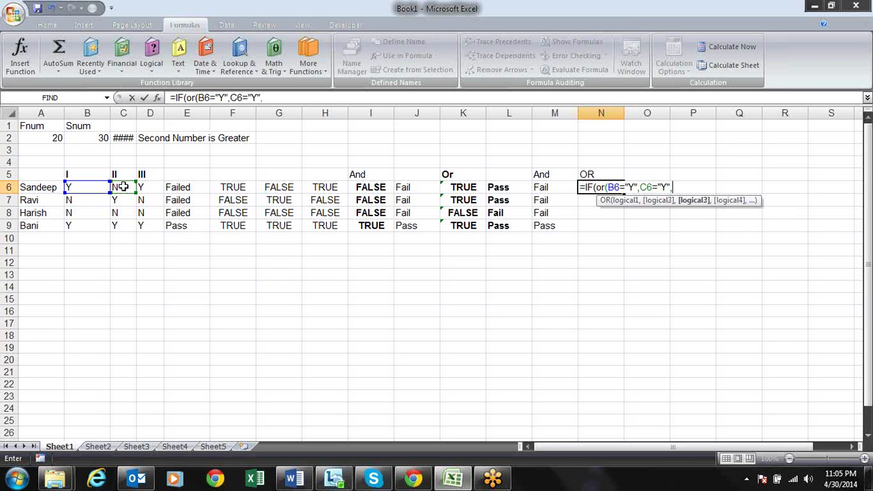
{"action": "left_click", "coordinate": [148, 188]}
{"action": "type", "text": "="}
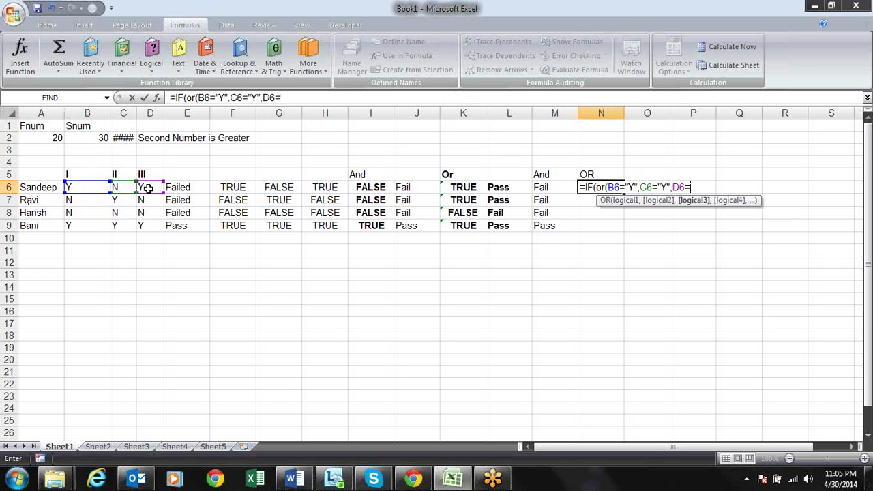
{"action": "type", "text": "\"Y\"),\""}
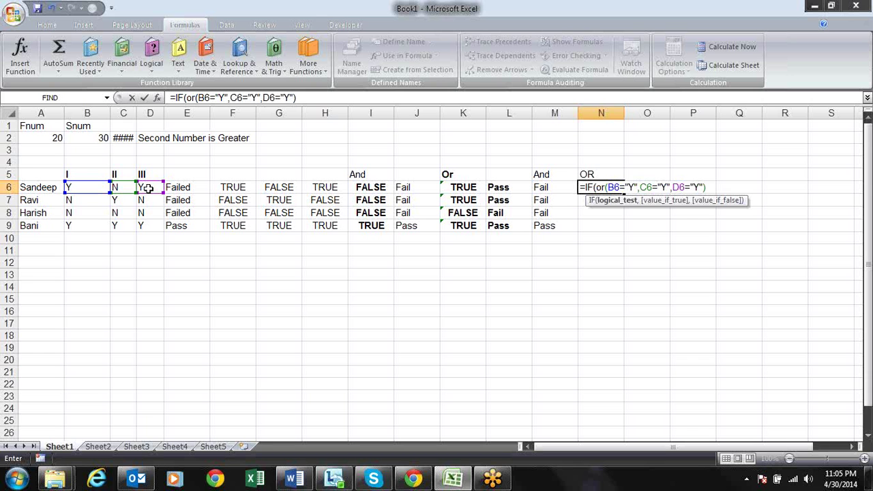
{"action": "type", "text": "PAss"}
{"action": "type", "text": "\","}
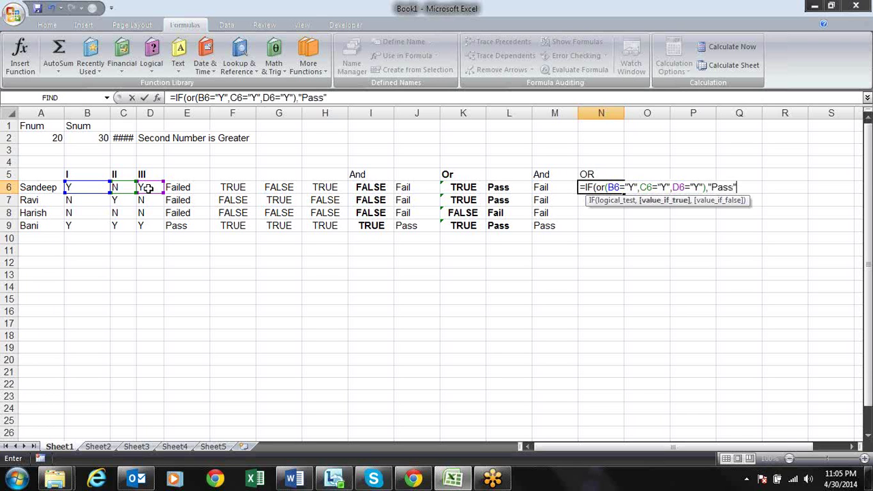
{"action": "type", "text": "\"Fail"}
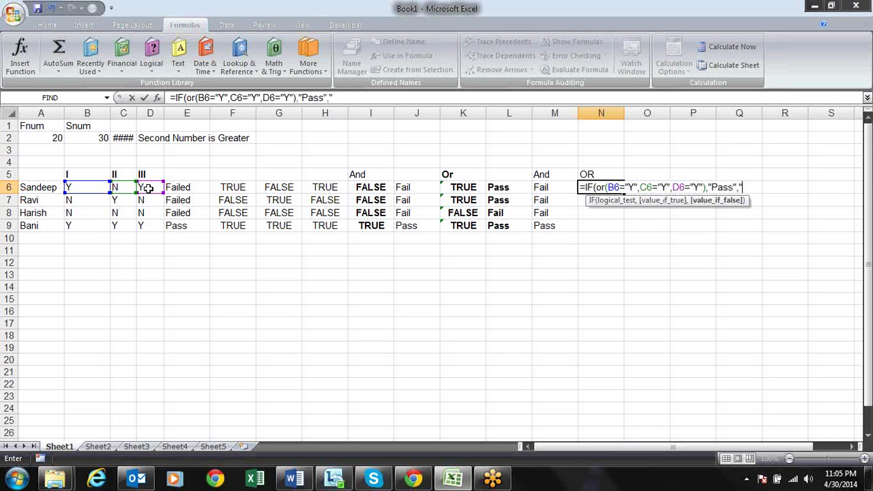
{"action": "type", "text": "\")"}
{"action": "key", "text": "Return"}
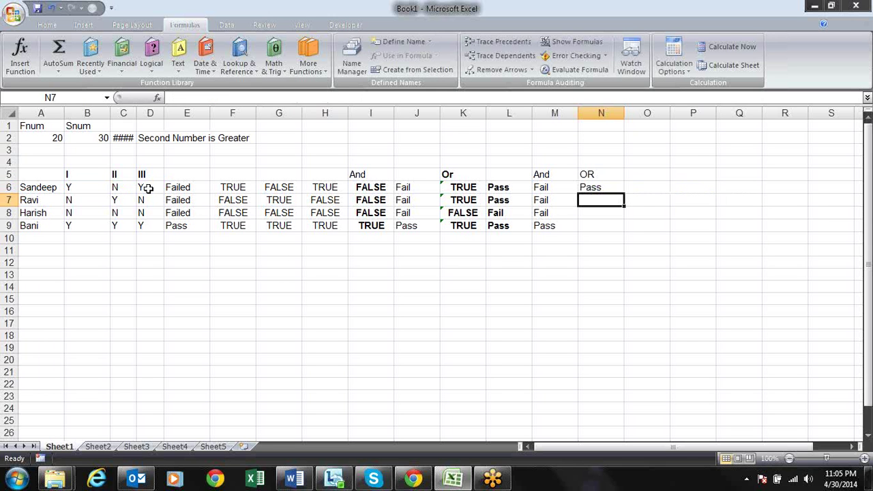
Fill the OR formula down to N9, giving Pass, Pass, Fail, Pass
{"action": "key", "text": "ctrl+d"}
{"action": "key", "text": "Down"}
{"action": "key", "text": "ctrl+d"}
{"action": "key", "text": "Down"}
{"action": "key", "text": "ctrl+d"}
{"action": "key", "text": "Up"}
{"action": "key", "text": "Up"}
{"action": "key", "text": "Up"}
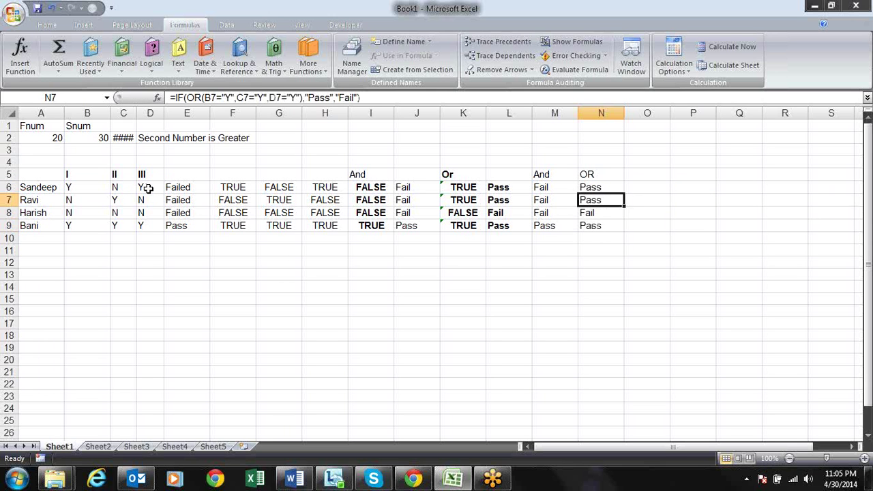
{"action": "key", "text": "Left"}
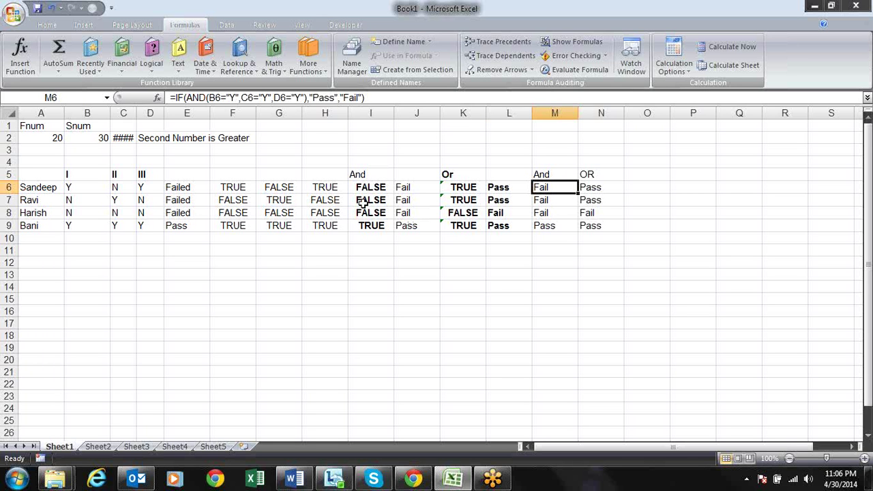
{"action": "key", "text": "Left"}
{"action": "key", "text": "Left"}
{"action": "key", "text": "Left"}
{"action": "key", "text": "Left"}
{"action": "key", "text": "Up"}
{"action": "key", "text": "Down"}
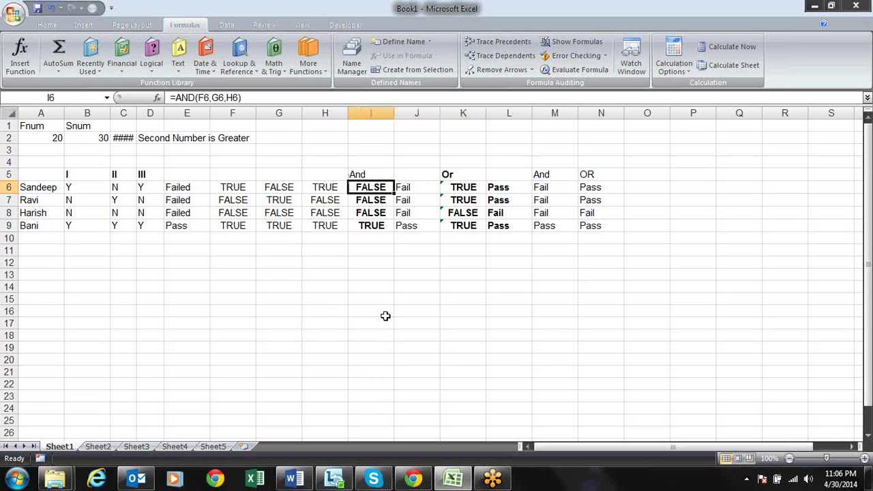
{"action": "key", "text": "Down"}
{"action": "key", "text": "Down"}
{"action": "key", "text": "Down"}
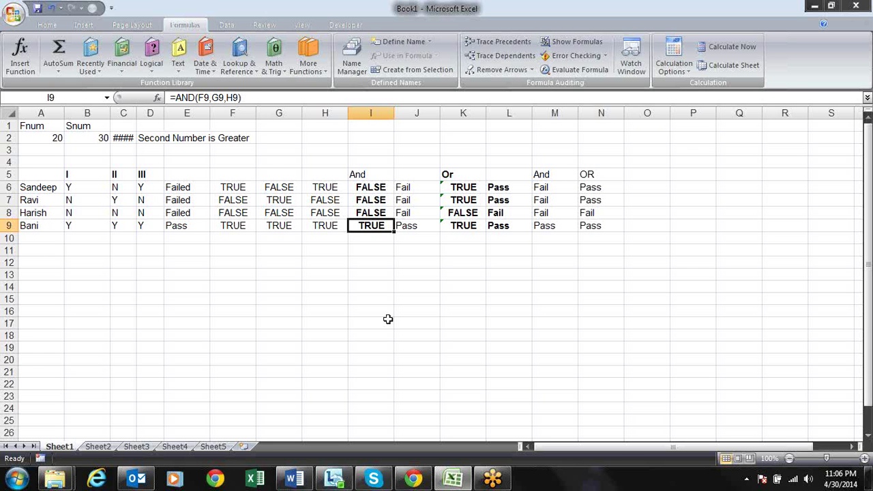
{"action": "key", "text": "Right"}
{"action": "key", "text": "Right"}
{"action": "key", "text": "Right"}
{"action": "key", "text": "Right"}
{"action": "key", "text": "Left"}
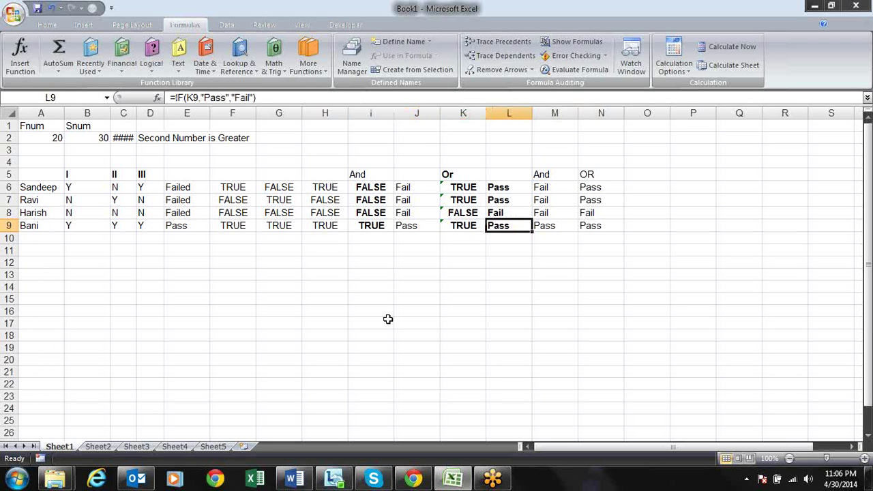
{"action": "key", "text": "Left"}
{"action": "key", "text": "Left"}
{"action": "key", "text": "Left"}
{"action": "key", "text": "Left"}
{"action": "key", "text": "Home"}
{"action": "key", "text": "Up"}
{"action": "key", "text": "Up"}
{"action": "key", "text": "Up"}
{"action": "key", "text": "Right"}
{"action": "key", "text": "Right"}
{"action": "key", "text": "Right"}
{"action": "key", "text": "Right"}
{"action": "key", "text": "Right"}
{"action": "key", "text": "Right"}
{"action": "key", "text": "Right"}
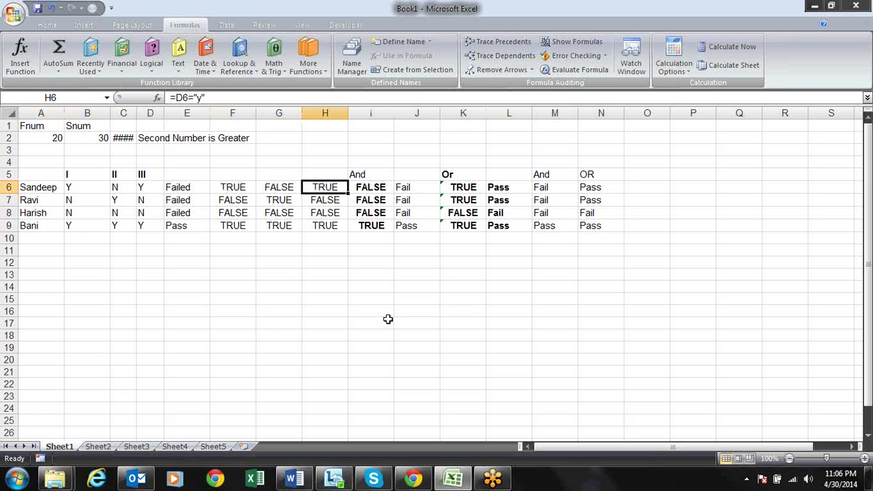
{"action": "key", "text": "Right"}
{"action": "key", "text": "Right"}
{"action": "key", "text": "Left"}
{"action": "key", "text": "Left"}
{"action": "key", "text": "Left"}
{"action": "key", "text": "Left"}
{"action": "key", "text": "Left"}
{"action": "key", "text": "Left"}
{"action": "key", "text": "Left"}
{"action": "key", "text": "Home"}
{"action": "key", "text": "Down"}
{"action": "key", "text": "Down"}
{"action": "key", "text": "Down"}
{"action": "key", "text": "Down"}
{"action": "key", "text": "Down"}
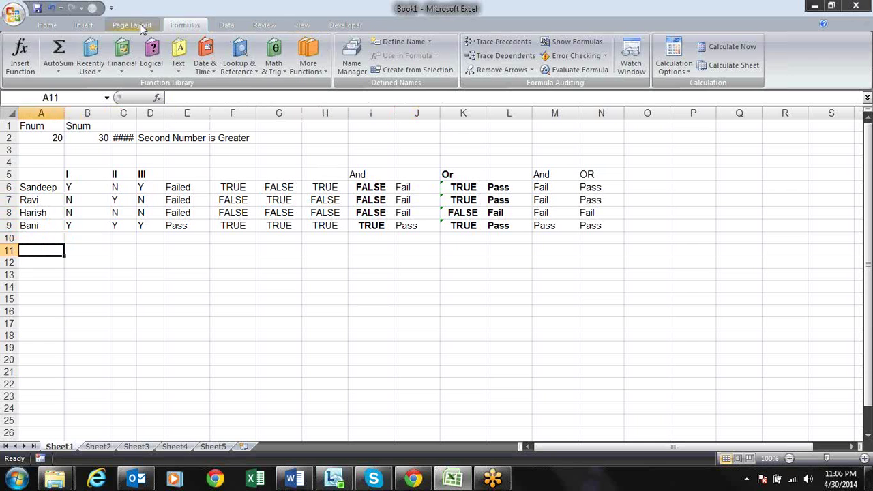
Enter the sample values 20 in E11 and 30 in F11
{"action": "left_click", "coordinate": [151, 61]}
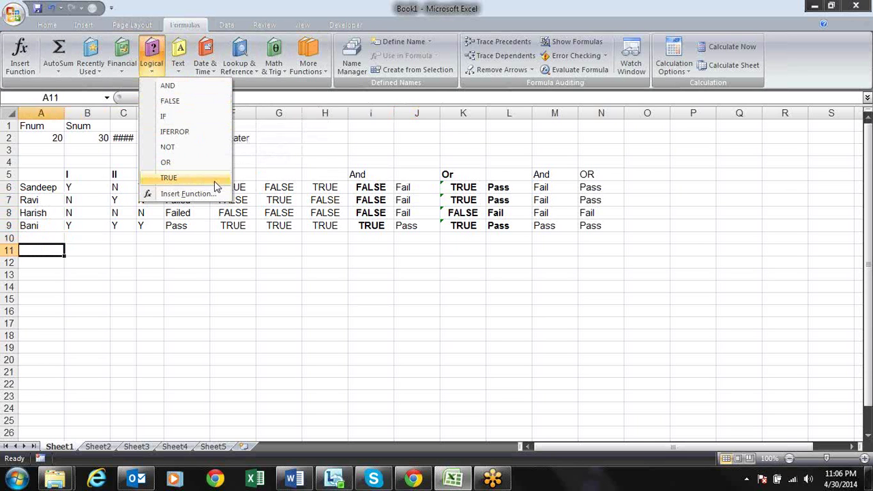
{"action": "left_click", "coordinate": [220, 247]}
{"action": "left_click", "coordinate": [174, 250]}
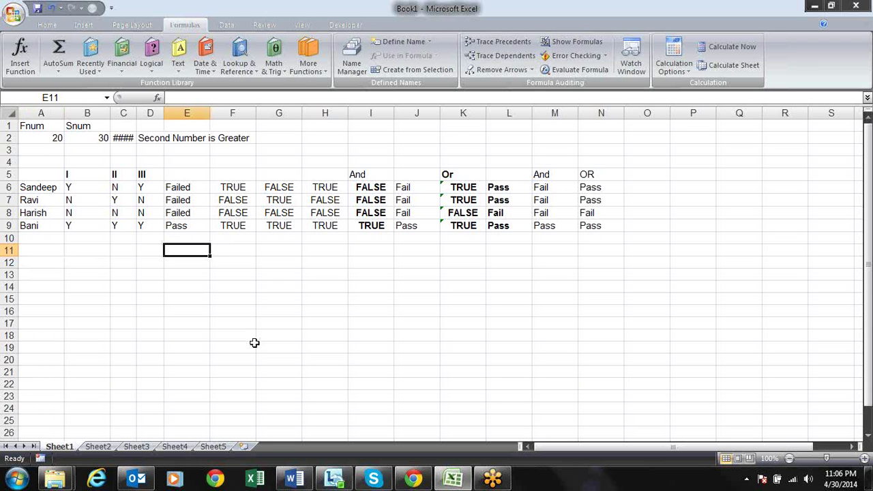
{"action": "type", "text": "20"}
{"action": "key", "text": "Tab"}
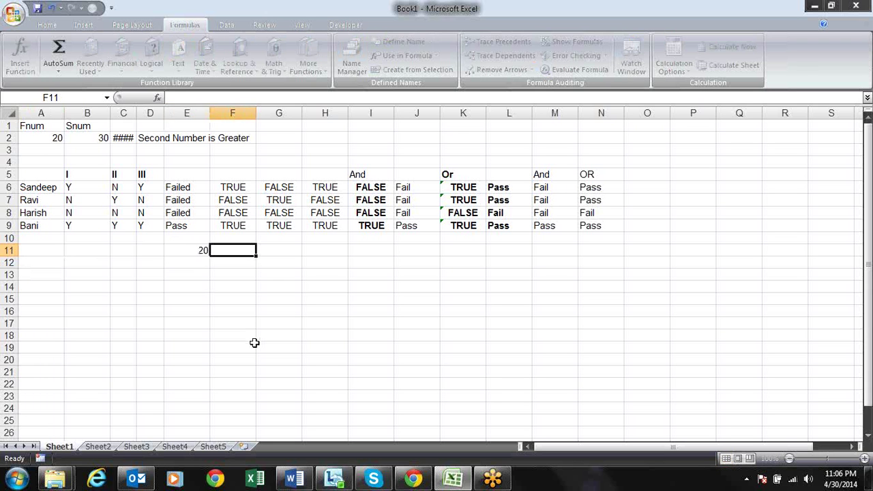
{"action": "type", "text": "30"}
{"action": "key", "text": "Tab"}
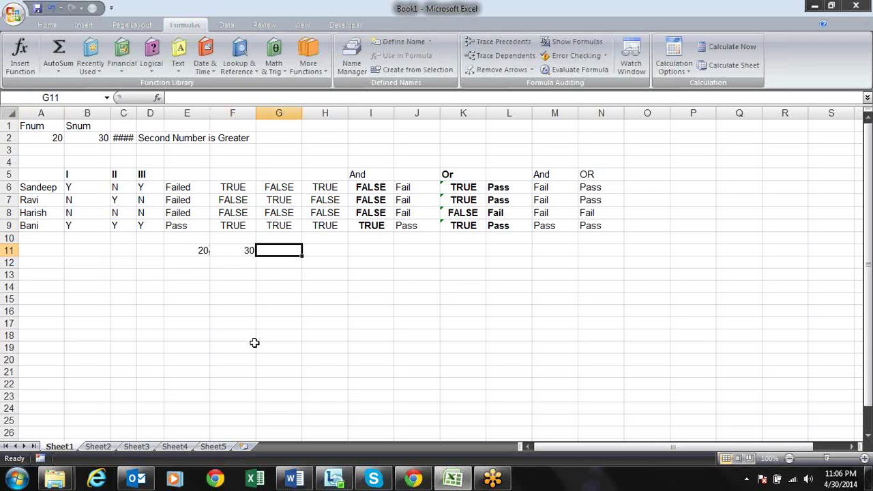
Enter =E11<>F11 in G11, returning TRUE, and review the formula without changing it
{"action": "type", "text": "="}
{"action": "key", "text": "Left"}
{"action": "key", "text": "Left"}
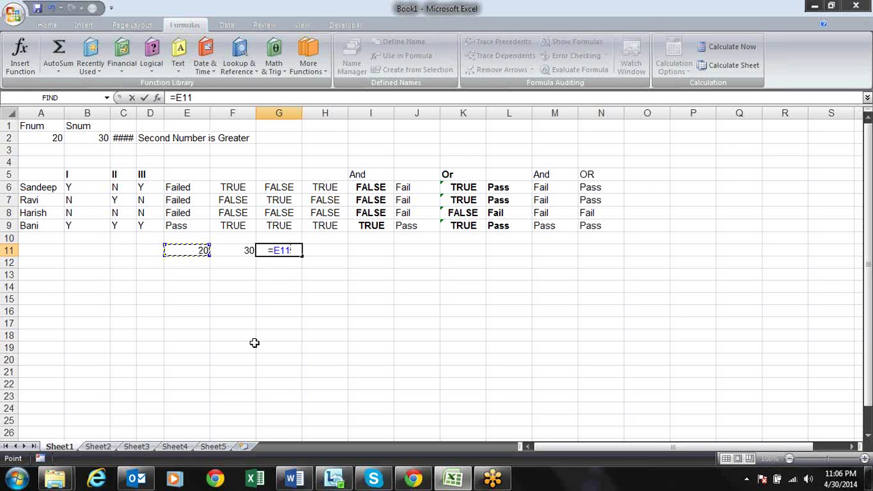
{"action": "type", "text": "<>"}
{"action": "left_click", "coordinate": [252, 254]}
{"action": "mouse_move", "coordinate": [293, 480]}
{"action": "key", "text": "Return"}
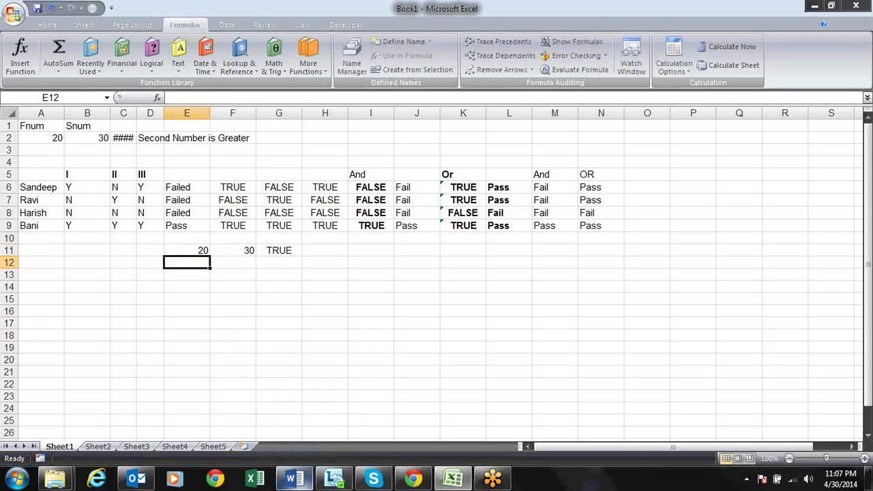
{"action": "key", "text": "Up"}
{"action": "key", "text": "Right"}
{"action": "key", "text": "Right"}
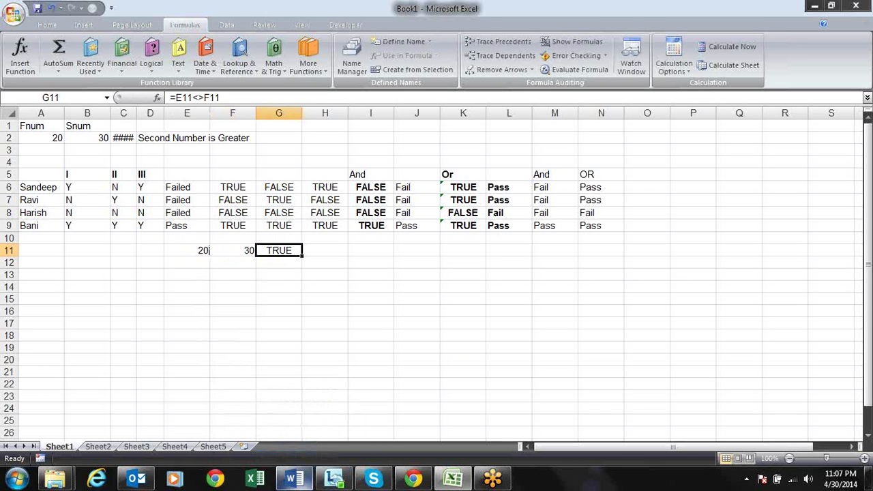
{"action": "key", "text": "F2"}
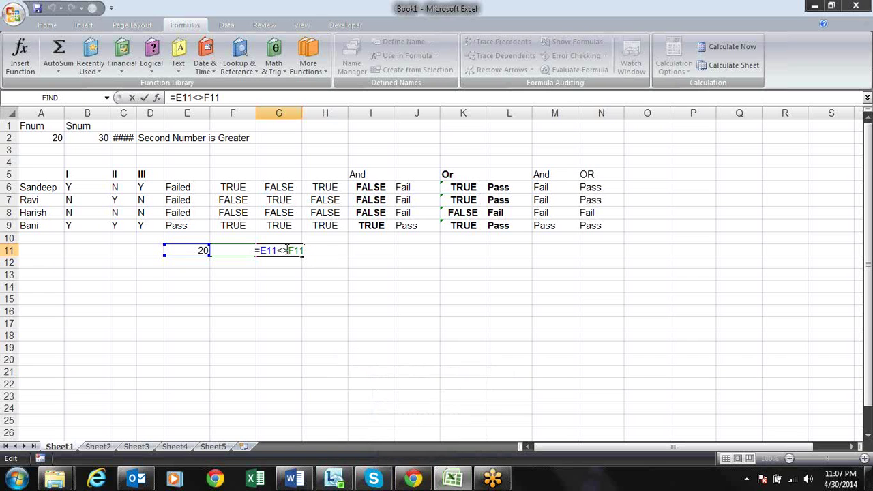
{"action": "left_click_drag", "start_coordinate": [288, 251], "coordinate": [276, 252]}
{"action": "key", "text": "Right"}
{"action": "key", "text": "Return"}
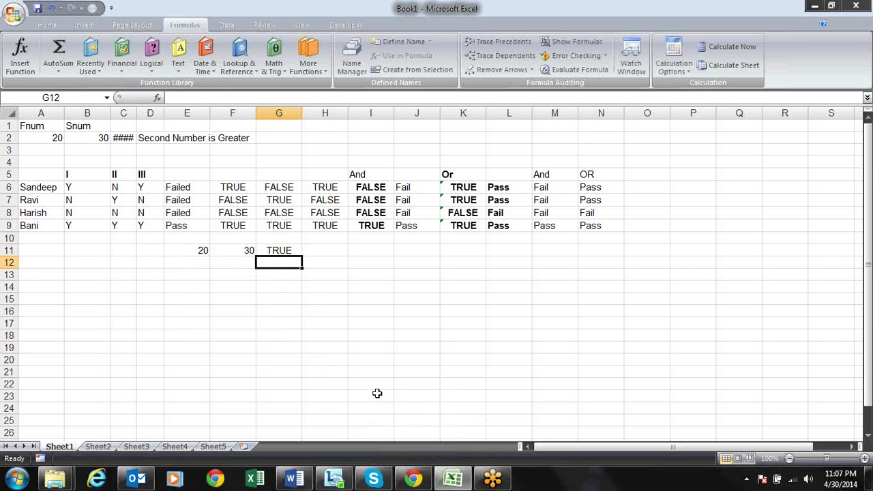
Enter =E11=F11 in H11 so it returns FALSE
{"action": "key", "text": "Up"}
{"action": "key", "text": "Right"}
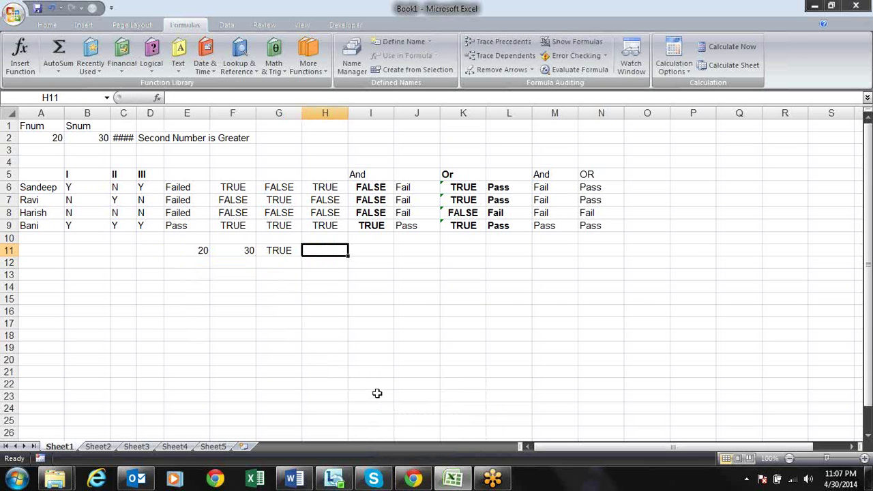
{"action": "type", "text": "="}
{"action": "key", "text": "Left"}
{"action": "key", "text": "Left"}
{"action": "key", "text": "Left"}
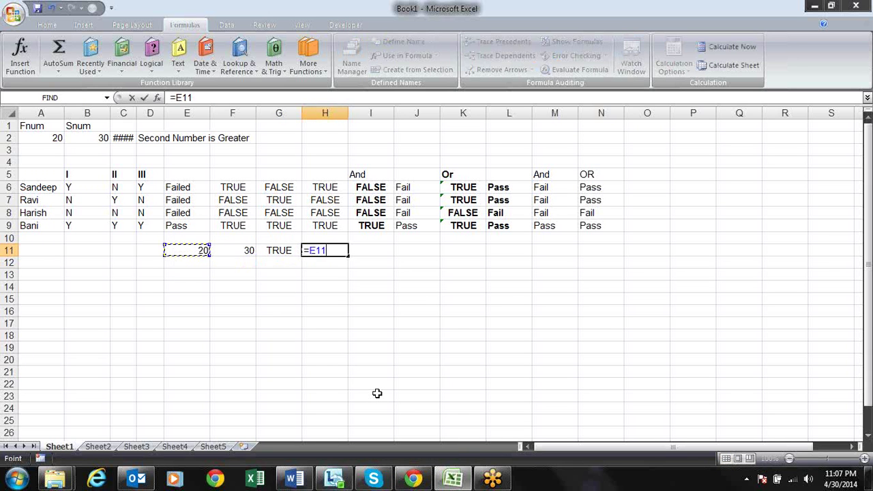
{"action": "type", "text": "="}
{"action": "left_click", "coordinate": [248, 251]}
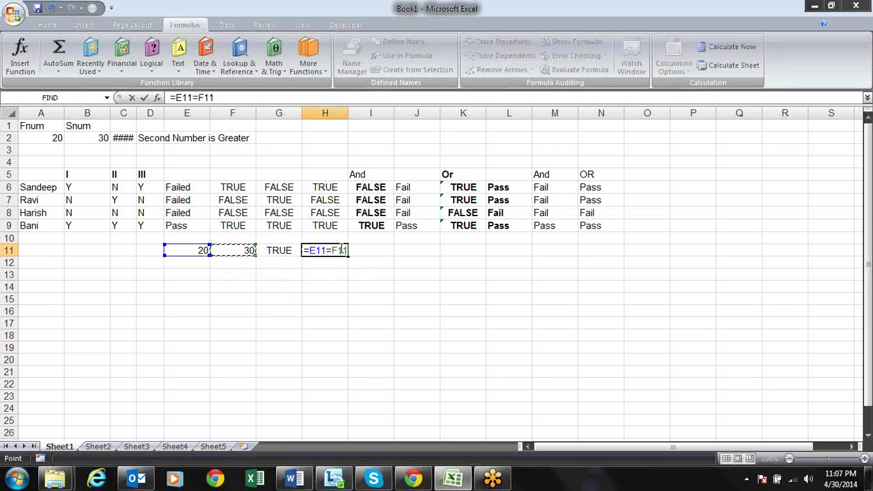
{"action": "key", "text": "Return"}
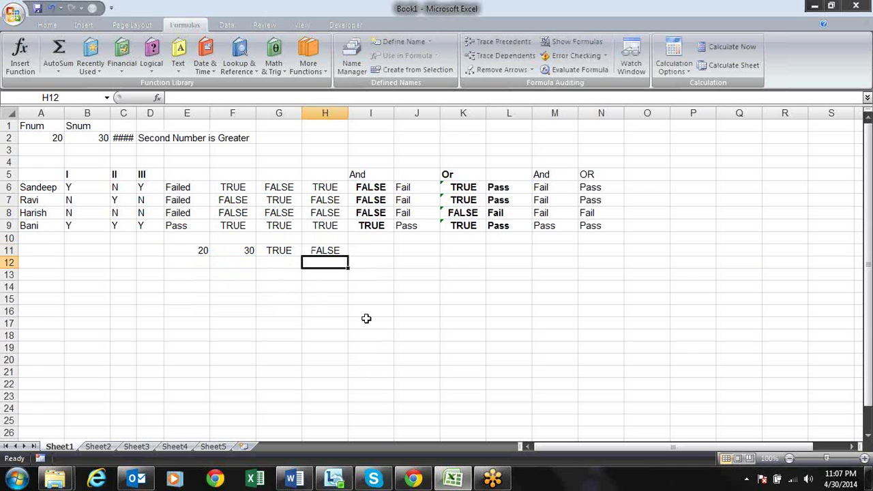
{"action": "key", "text": "Up"}
{"action": "key", "text": "Right"}
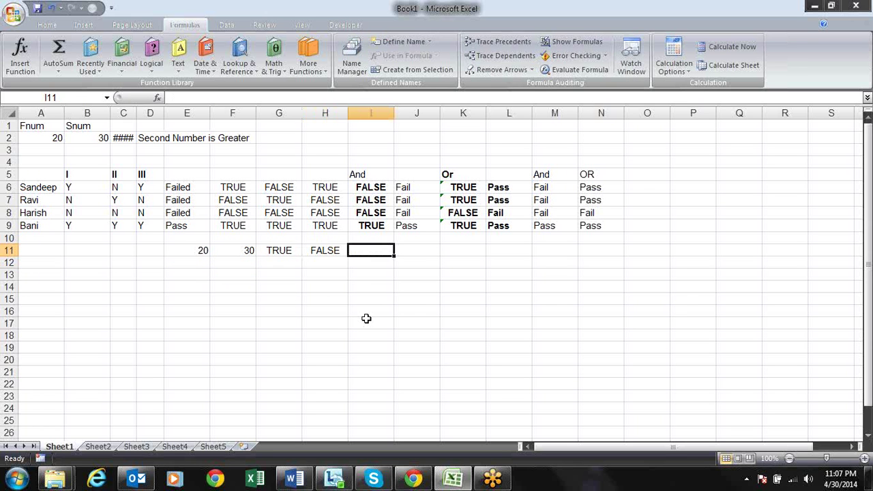
Enter =NOT(E11=F11) in I11 so it returns TRUE
{"action": "type", "text": "=not"}
{"action": "key", "text": "Tab"}
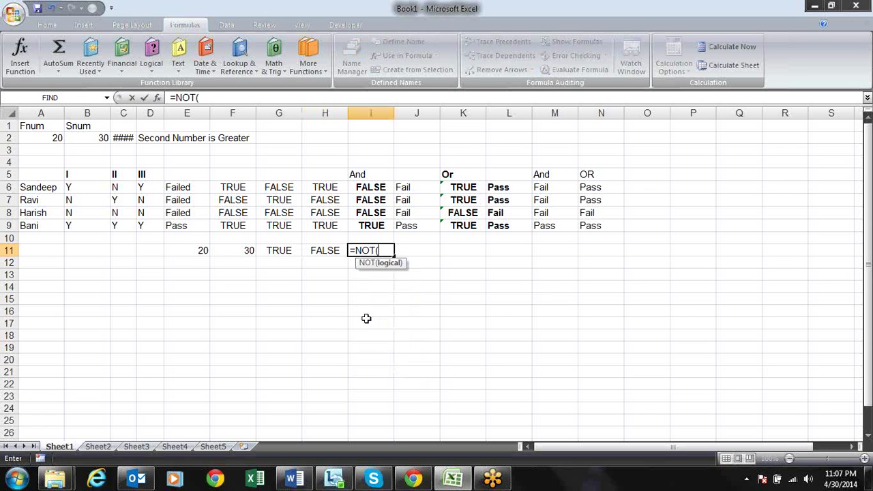
{"action": "left_click", "coordinate": [204, 252]}
{"action": "type", "text": "="}
{"action": "left_click", "coordinate": [245, 255]}
{"action": "type", "text": ")"}
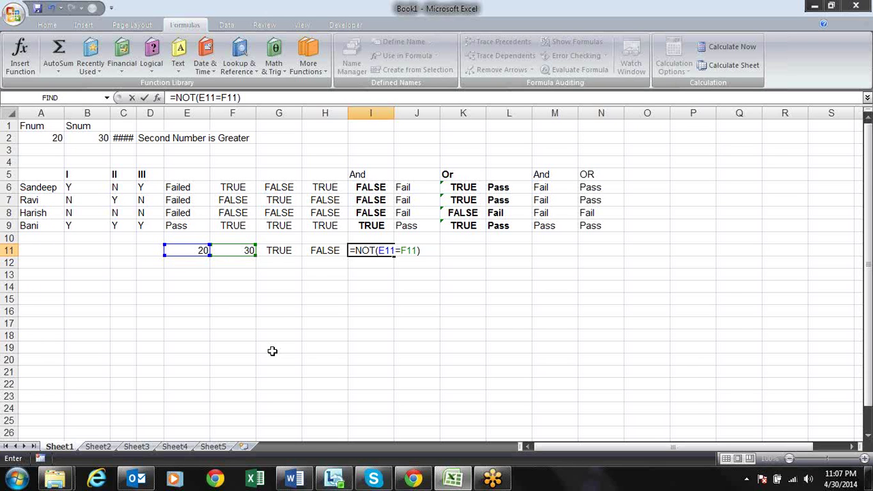
{"action": "key", "text": "Return"}
Make the TRUE result in G11 bold
{"action": "key", "text": "Up"}
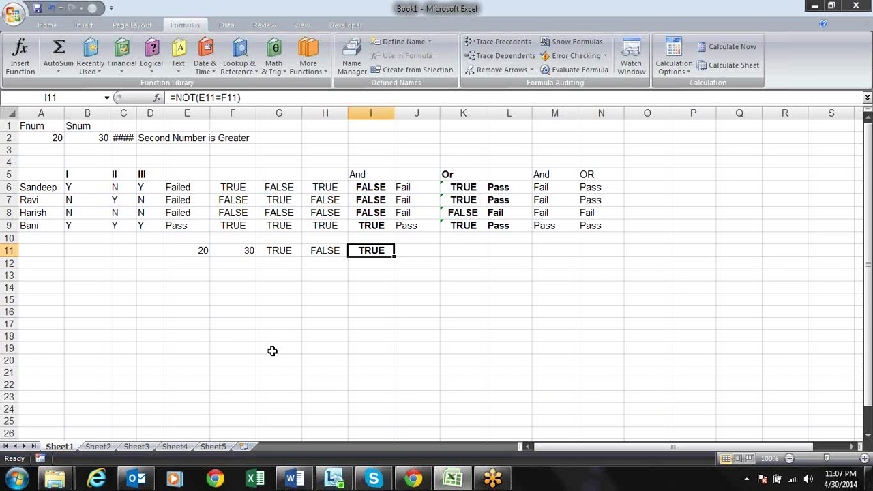
{"action": "key", "text": "Left"}
{"action": "key", "text": "Left"}
{"action": "key", "text": "ctrl+b"}
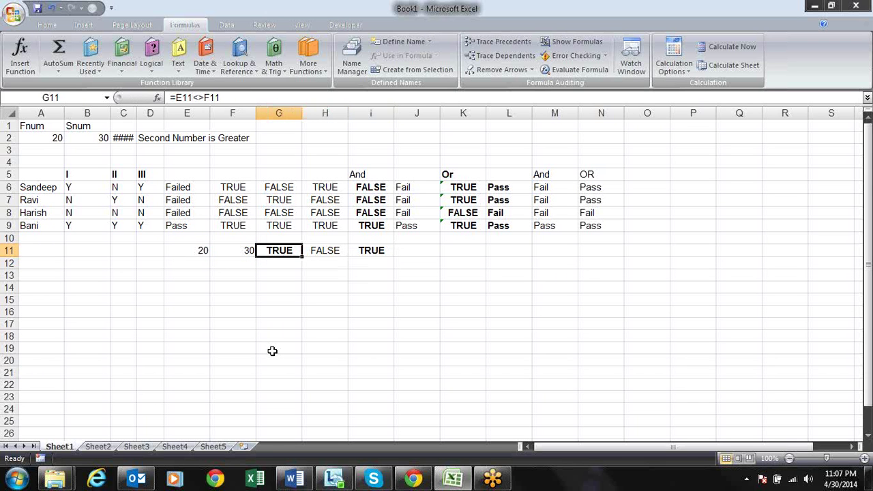
{"action": "key", "text": "Right"}
{"action": "key", "text": "Right"}
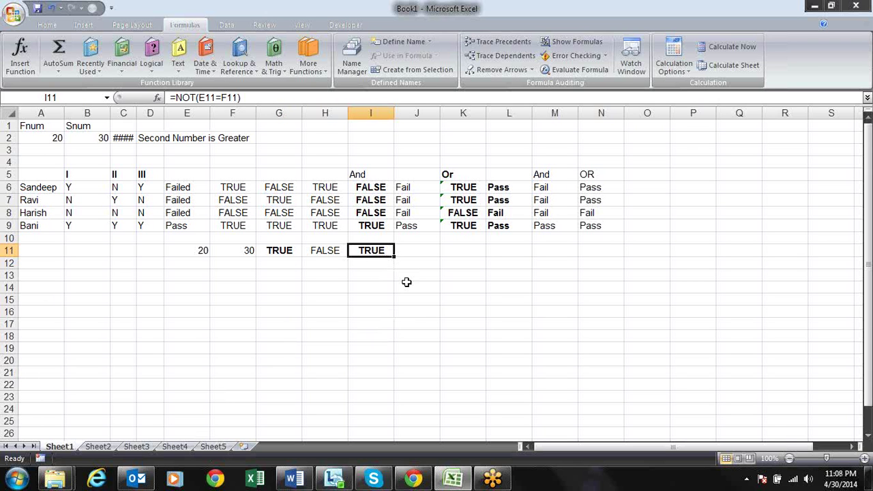
Review I11's =NOT(E11=F11) formula and the neighbouring row 11 cells without changes
{"action": "key", "text": "F2"}
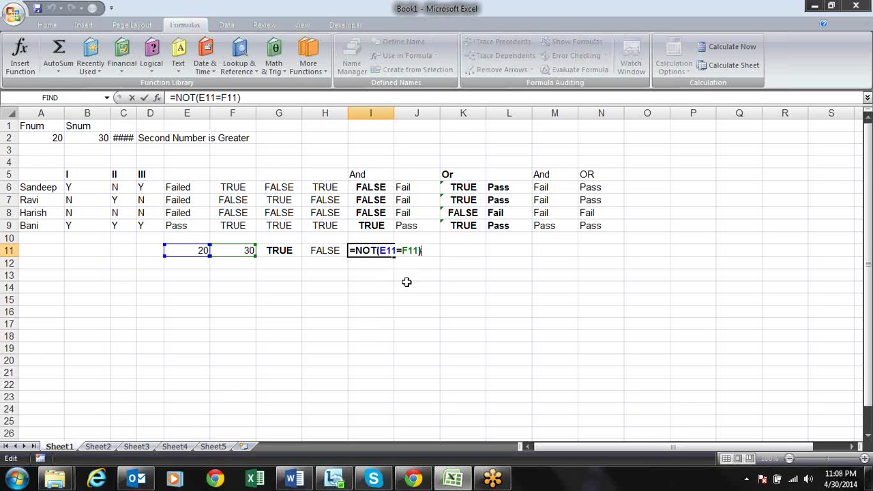
{"action": "key", "text": "Return"}
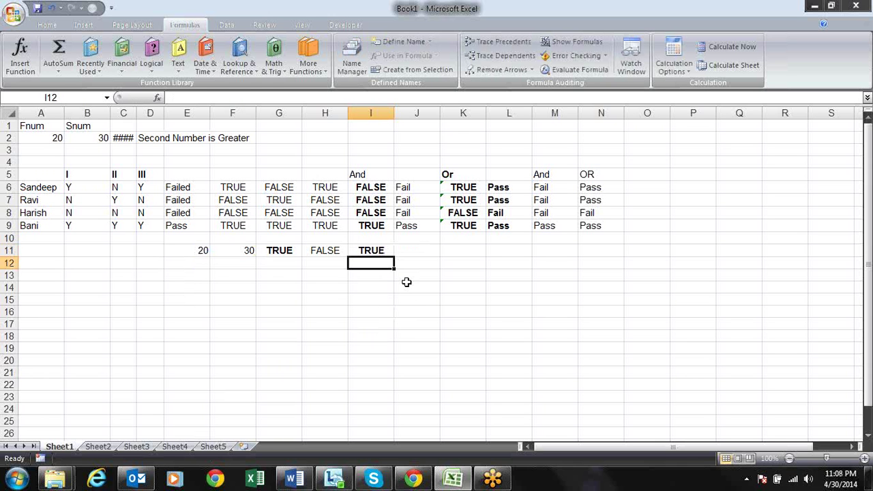
{"action": "key", "text": "Up"}
{"action": "key", "text": "Left"}
{"action": "key", "text": "Left"}
{"action": "key", "text": "Left"}
{"action": "key", "text": "Left"}
{"action": "key", "text": "Right"}
{"action": "key", "text": "Right"}
{"action": "key", "text": "Right"}
{"action": "key", "text": "Right"}
{"action": "key", "text": "Down"}
{"action": "key", "text": "Up"}
{"action": "key", "text": "Left"}
{"action": "key", "text": "Left"}
{"action": "key", "text": "Left"}
{"action": "key", "text": "Left"}
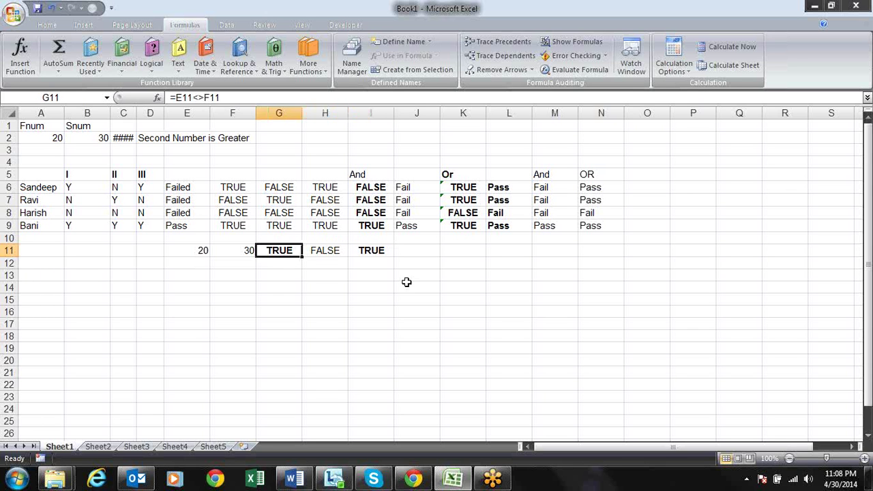
{"action": "left_click", "coordinate": [152, 53]}
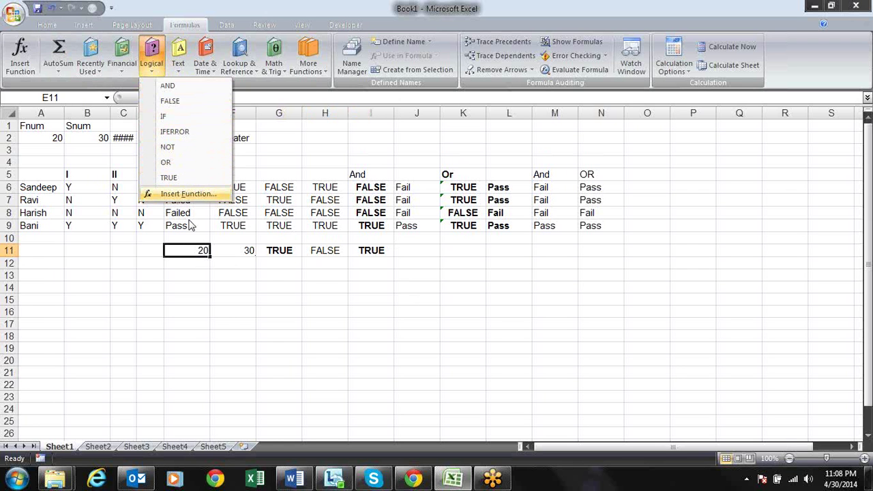
Start a TRUE function formula in F13, which gets entered misspelled
{"action": "left_click", "coordinate": [225, 294]}
{"action": "left_click", "coordinate": [232, 277]}
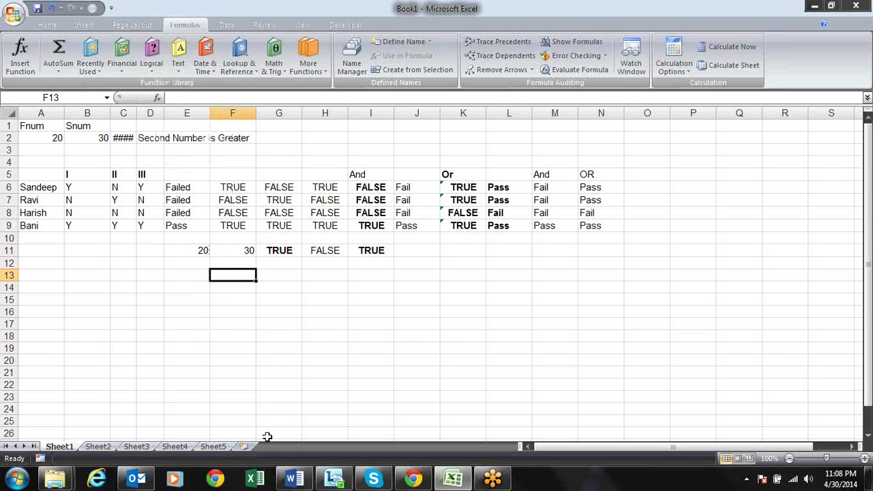
{"action": "type", "text": "=TR"}
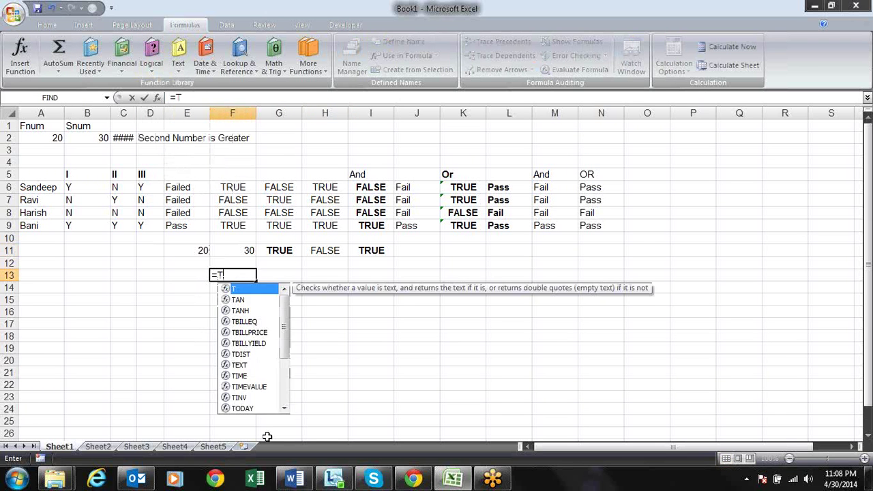
{"action": "key", "text": "BackSpace"}
{"action": "type", "text": "u"}
{"action": "key", "text": "BackSpace"}
{"action": "type", "text": "ure"}
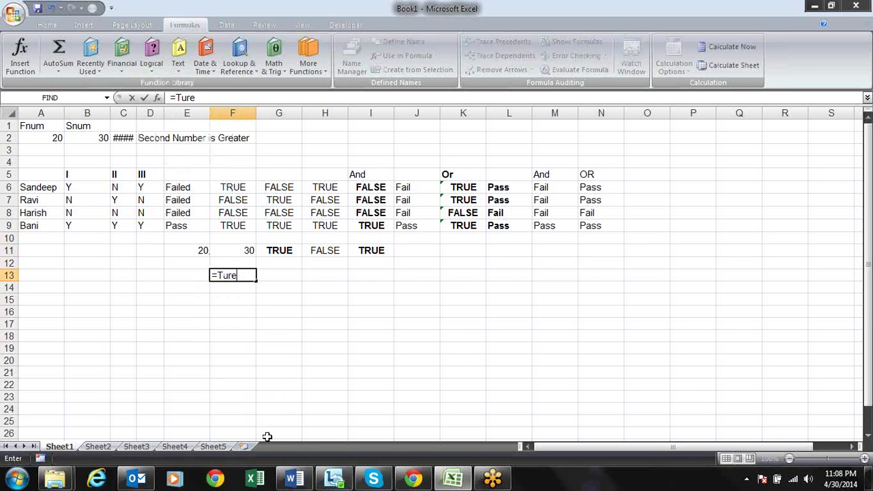
{"action": "type", "text": "()"}
{"action": "key", "text": "Return"}
Correct F13 so it holds =TRUE() and displays TRUE
{"action": "key", "text": "Up"}
{"action": "key", "text": "F2"}
{"action": "key", "text": "BackSpace"}
{"action": "key", "text": "BackSpace"}
{"action": "key", "text": "BackSpace"}
{"action": "key", "text": "BackSpace"}
{"action": "key", "text": "BackSpace"}
{"action": "type", "text": "ri"}
{"action": "key", "text": "BackSpace"}
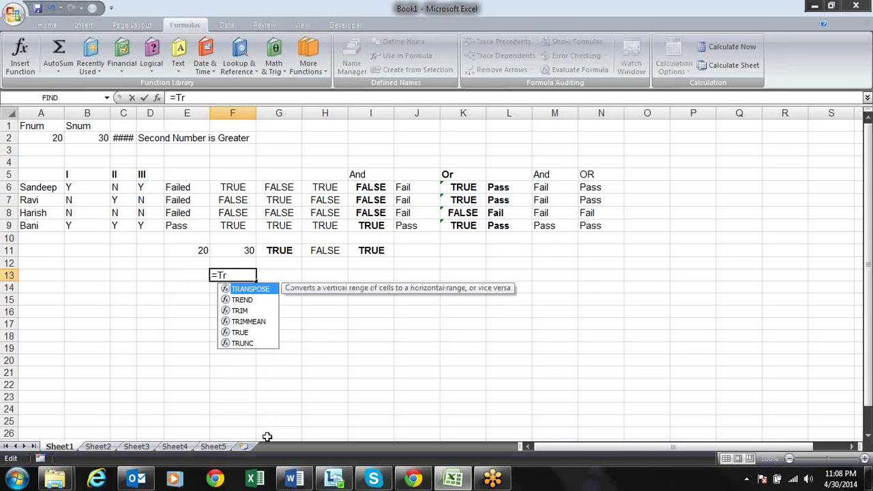
{"action": "type", "text": "ue"}
{"action": "key", "text": "Tab"}
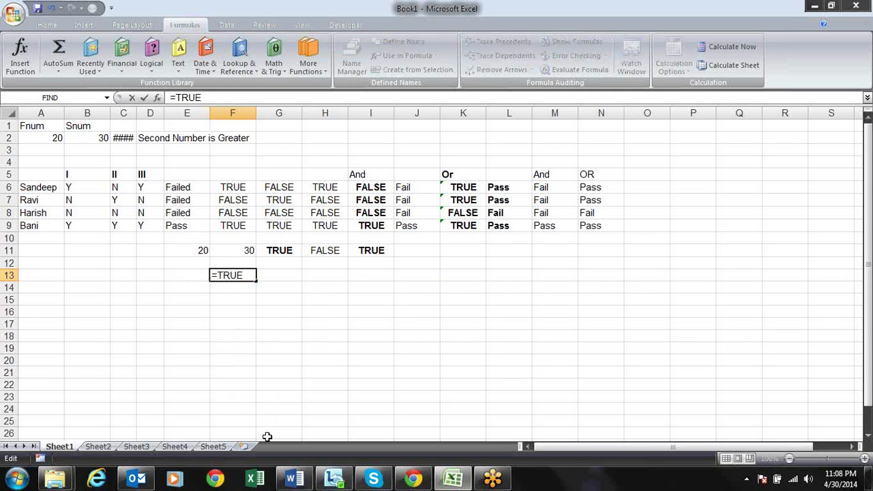
{"action": "key", "text": "Return"}
{"action": "key", "text": "Up"}
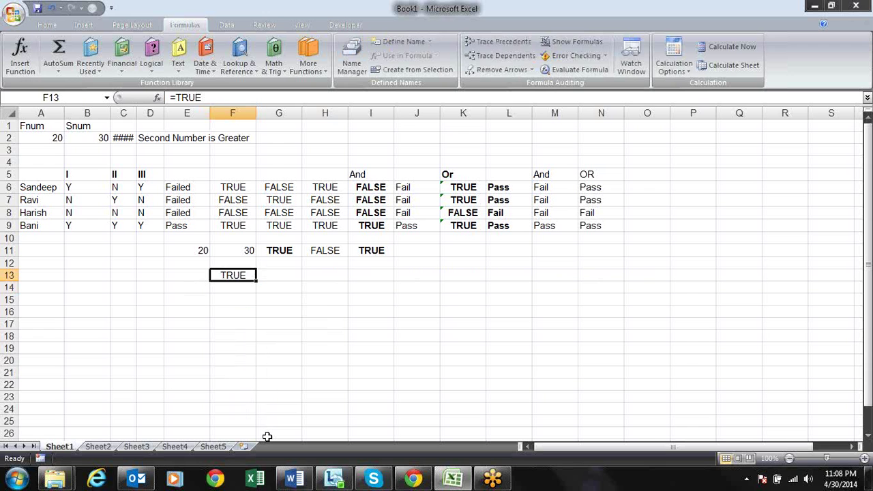
{"action": "key", "text": "F2"}
{"action": "type", "text": "("}
{"action": "key", "text": "Return"}
Enter =FALSE() in F14 and compare the F13 and F14 formulas
{"action": "key", "text": "Up"}
{"action": "key", "text": "Down"}
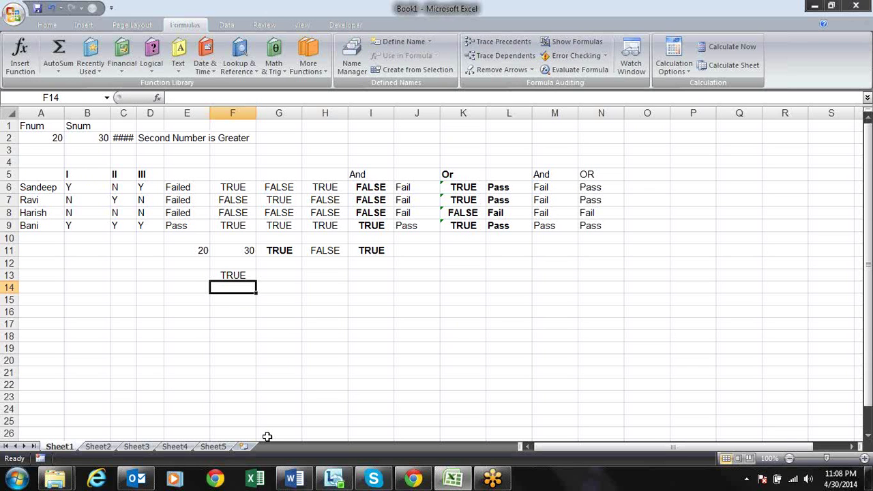
{"action": "type", "text": "=false"}
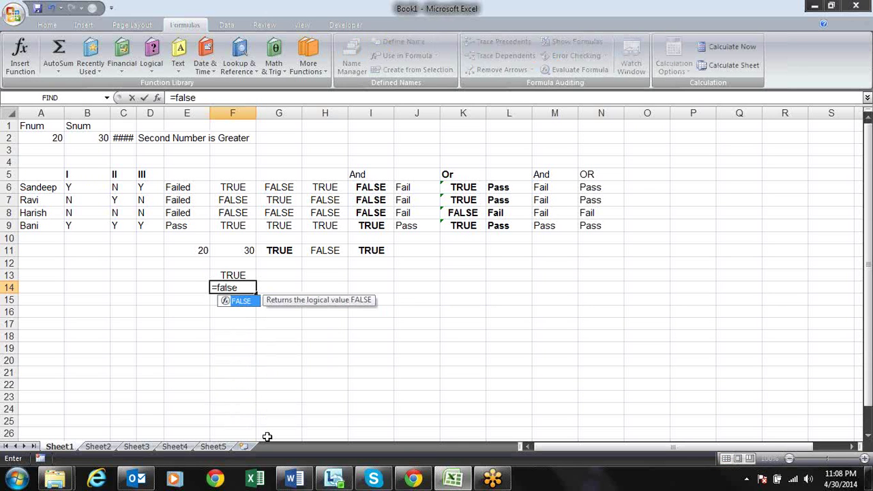
{"action": "type", "text": "()"}
{"action": "key", "text": "Return"}
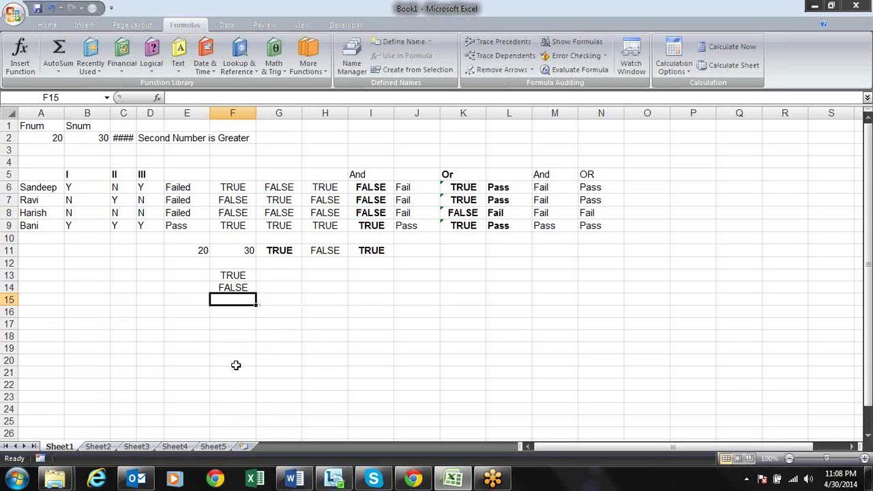
{"action": "left_click", "coordinate": [247, 274]}
{"action": "left_click", "coordinate": [244, 288]}
{"action": "left_click", "coordinate": [248, 276]}
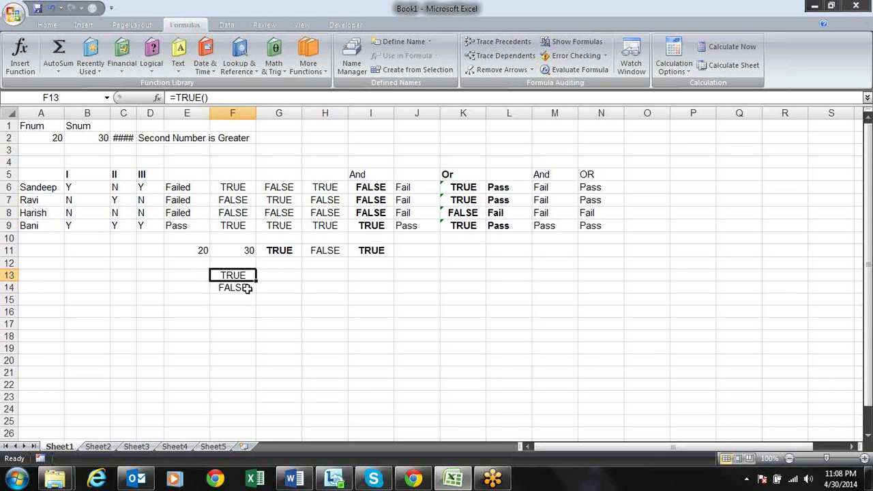
{"action": "left_click", "coordinate": [245, 287]}
{"action": "left_click", "coordinate": [247, 275]}
{"action": "left_click", "coordinate": [185, 311]}
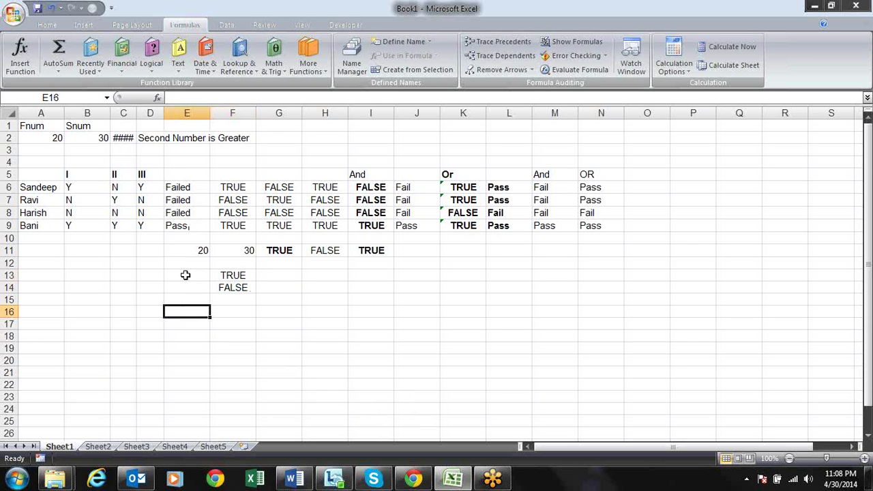
Enter =NA() in H16 and fill it down to H21, giving six #N/A cells
{"action": "left_click", "coordinate": [151, 54]}
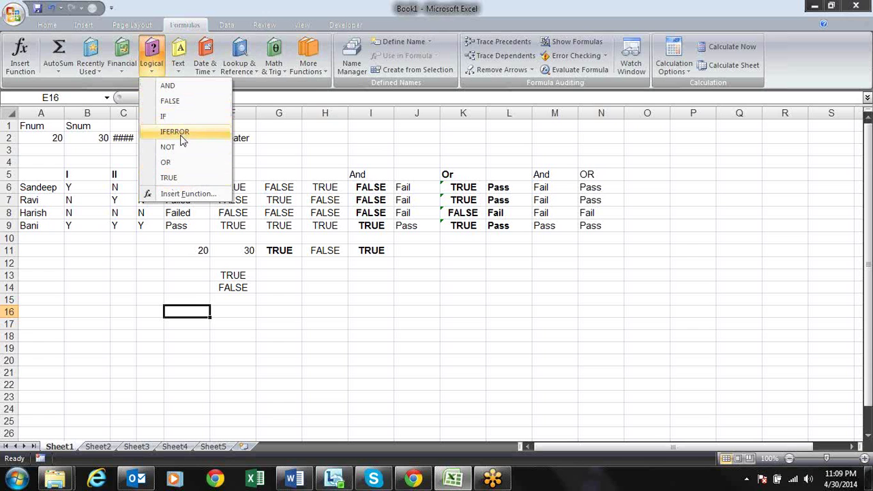
{"action": "left_click", "coordinate": [328, 310]}
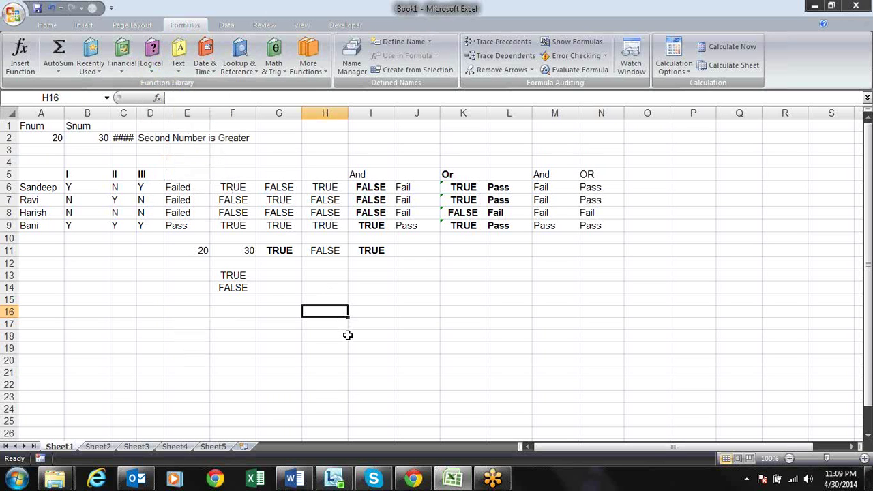
{"action": "type", "text": "if"}
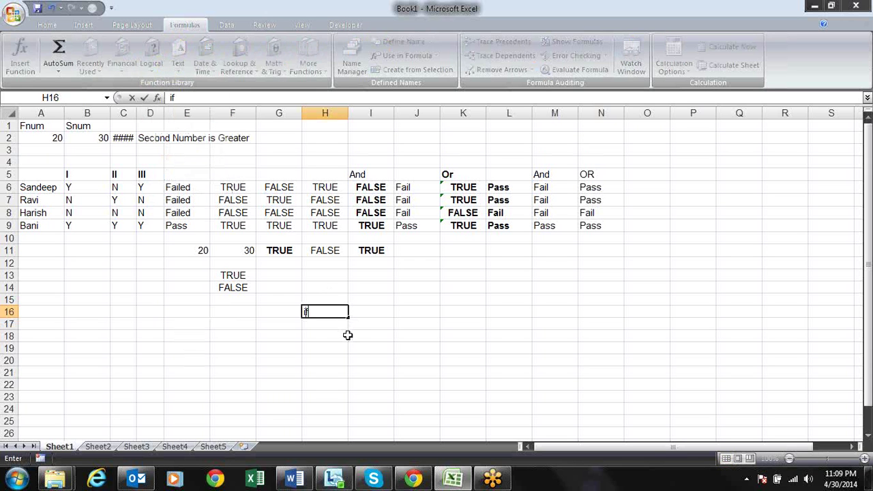
{"action": "key", "text": "BackSpace"}
{"action": "type", "text": "="}
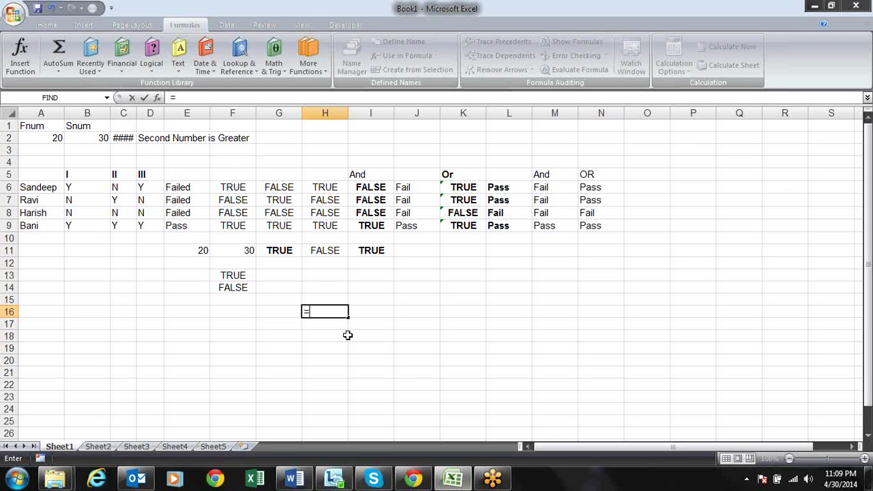
{"action": "type", "text": "if"}
{"action": "key", "text": "Tab"}
{"action": "key", "text": "BackSpace"}
{"action": "key", "text": "BackSpace"}
{"action": "key", "text": "BackSpace"}
{"action": "key", "text": "BackSpace"}
{"action": "type", "text": "=na"}
{"action": "key", "text": "Tab"}
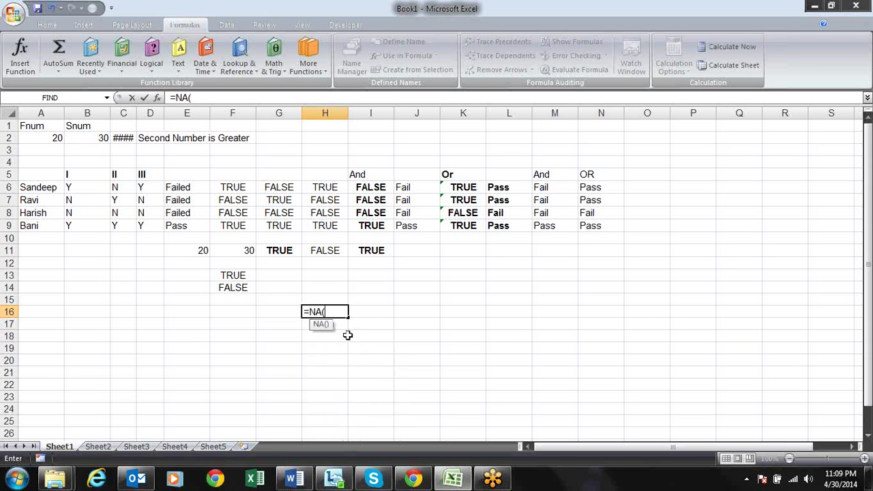
{"action": "type", "text": ")"}
{"action": "key", "text": "Return"}
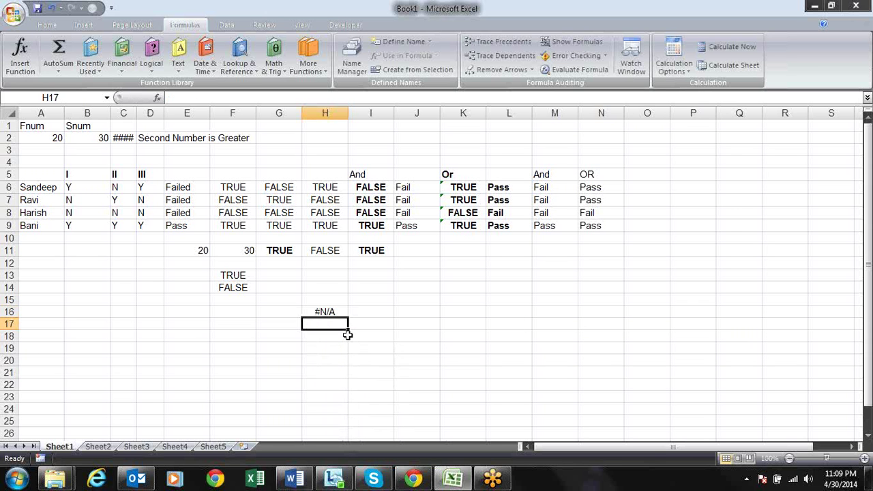
{"action": "key", "text": "Up"}
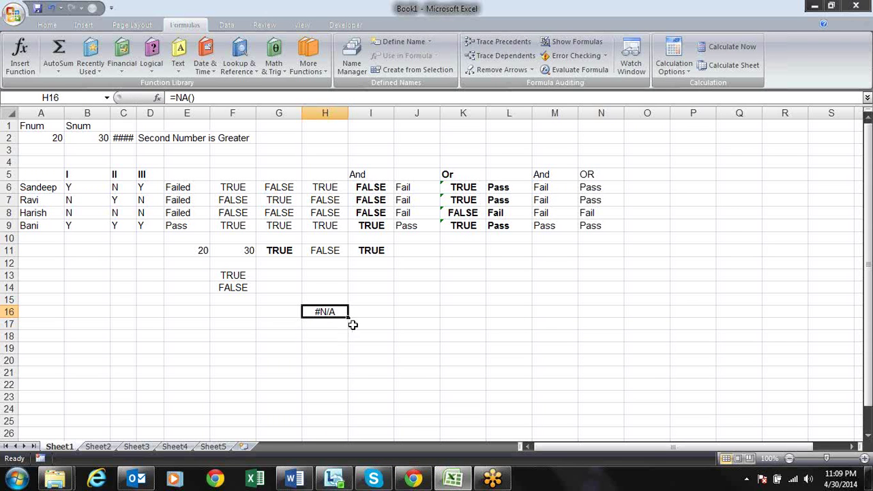
{"action": "left_click_drag", "start_coordinate": [346, 319], "coordinate": [349, 379]}
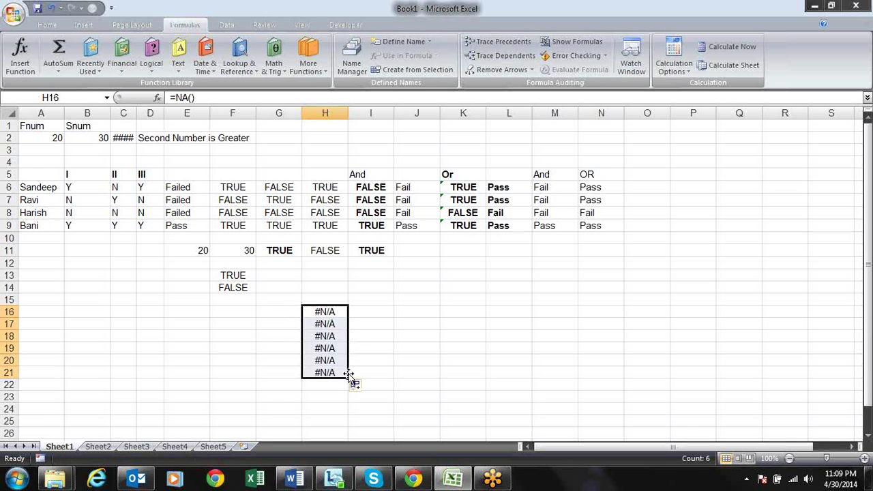
{"action": "left_click", "coordinate": [367, 314]}
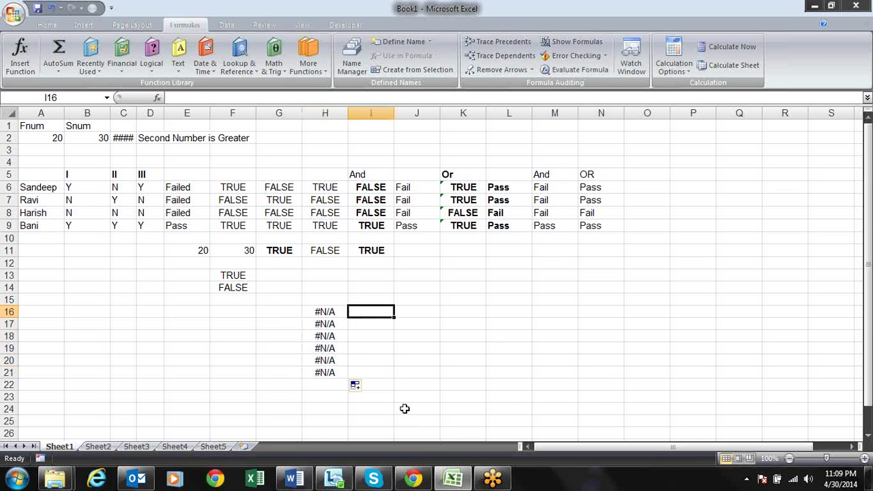
Enter =IFERROR(H16,"Error") in I16 and fill it down to I21
{"action": "type", "text": "=if"}
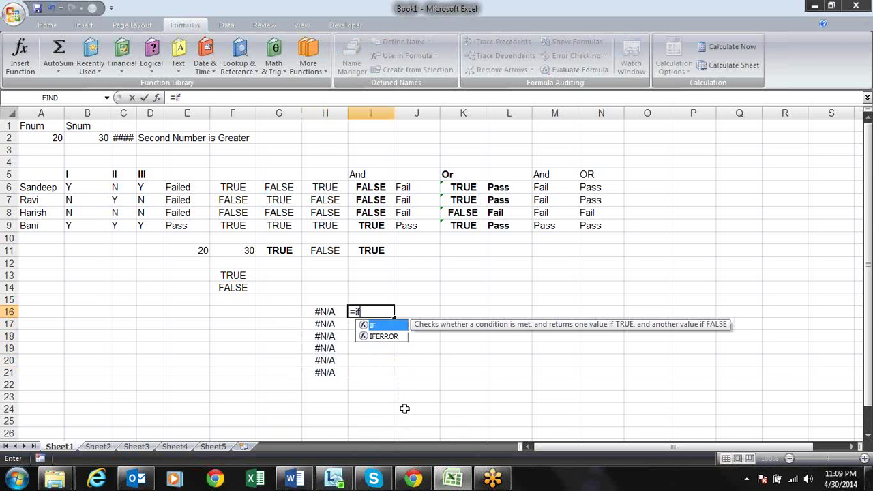
{"action": "key", "text": "Down"}
{"action": "key", "text": "Tab"}
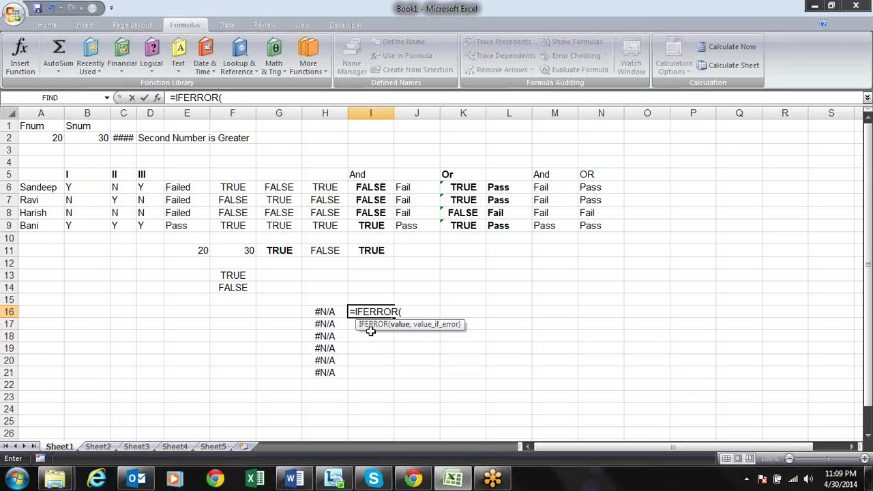
{"action": "left_click", "coordinate": [327, 311]}
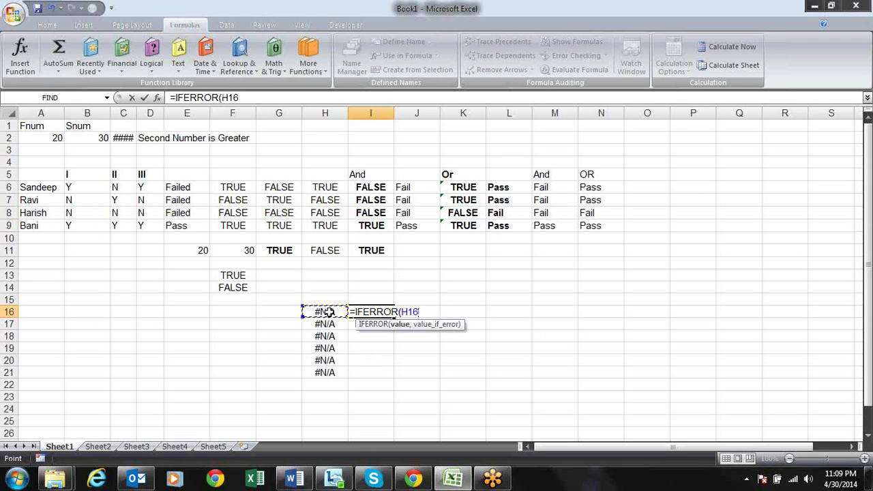
{"action": "type", "text": ","}
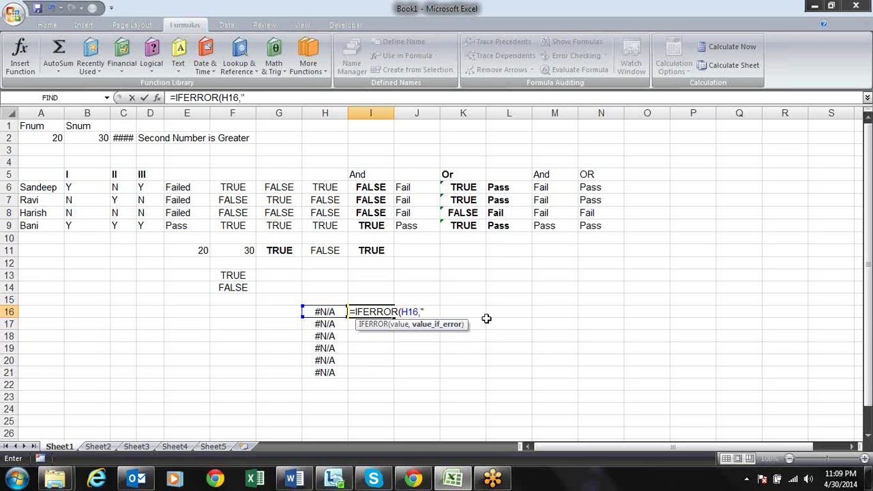
{"action": "type", "text": "Error\")"}
{"action": "key", "text": "Return"}
{"action": "key", "text": "Up"}
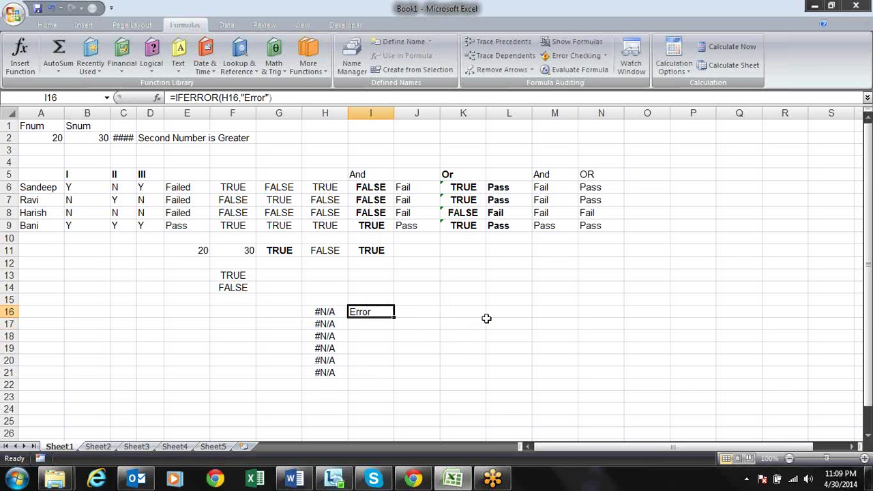
{"action": "left_click_drag", "start_coordinate": [399, 315], "coordinate": [396, 374]}
Test the IFERROR formulas by clearing H18, checking I18, then undoing to restore #N/A
{"action": "left_click", "coordinate": [335, 336]}
{"action": "key", "text": "Delete"}
{"action": "key", "text": "Right"}
{"action": "key", "text": "Up"}
{"action": "key", "text": "Up"}
{"action": "key", "text": "Down"}
{"action": "key", "text": "Down"}
{"action": "key", "text": "Down"}
{"action": "key", "text": "Down"}
{"action": "key", "text": "Down"}
{"action": "key", "text": "Down"}
{"action": "key", "text": "Up"}
{"action": "key", "text": "Up"}
{"action": "key", "text": "Up"}
{"action": "key", "text": "Up"}
{"action": "key", "text": "Up"}
{"action": "key", "text": "Up"}
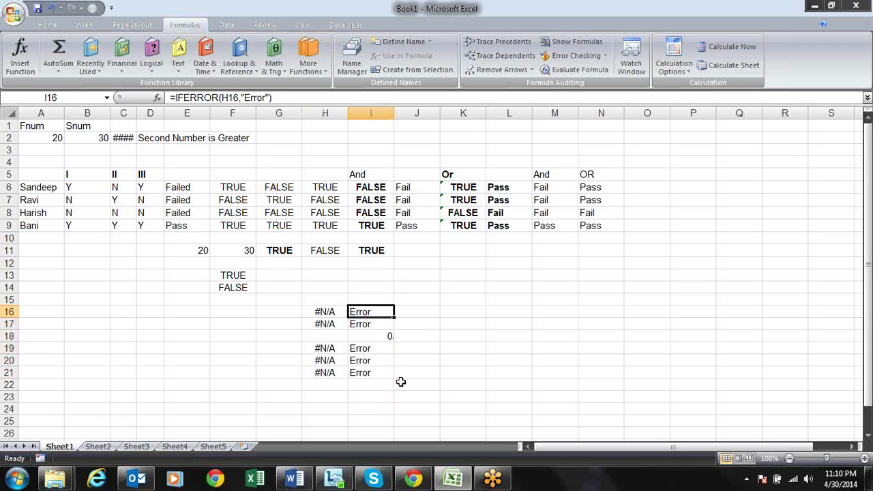
{"action": "key", "text": "Down"}
{"action": "key", "text": "Down"}
{"action": "key", "text": "Left"}
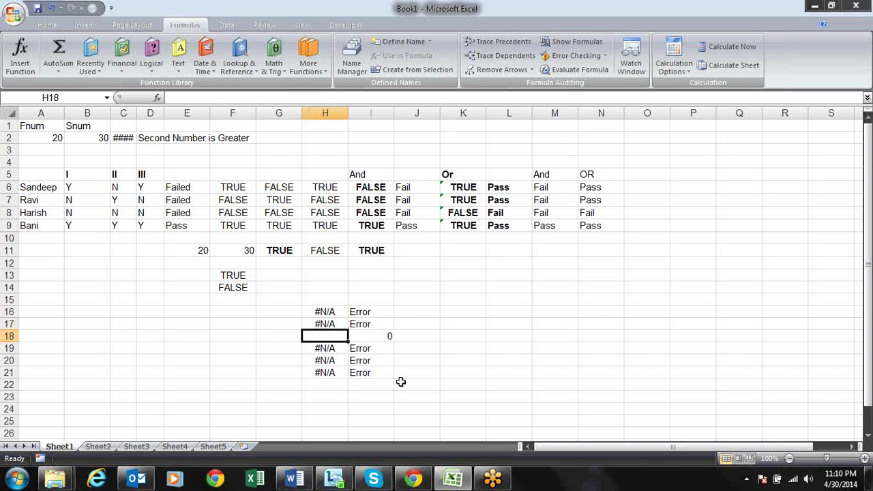
{"action": "key", "text": "ctrl+z"}
Review I16's IFERROR arguments, including the "Error" fallback value, without changes
{"action": "key", "text": "Right"}
{"action": "key", "text": "Up"}
{"action": "key", "text": "Up"}
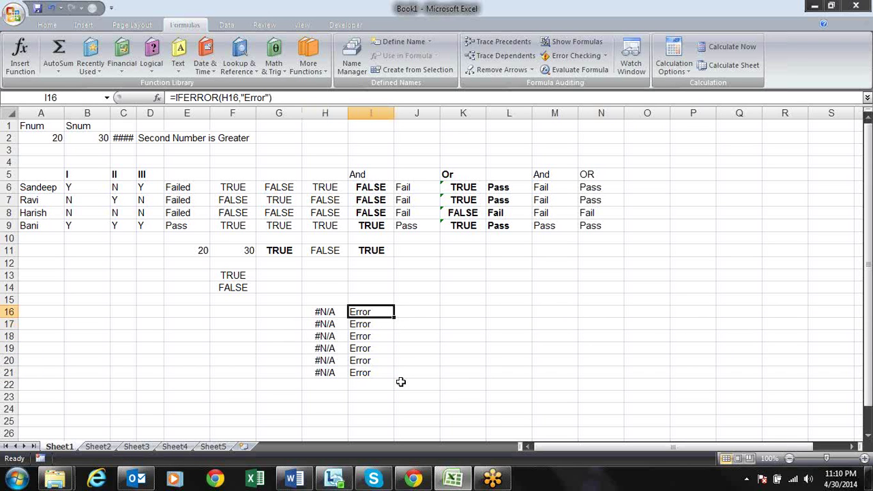
{"action": "key", "text": "F2"}
{"action": "left_click", "coordinate": [443, 312]}
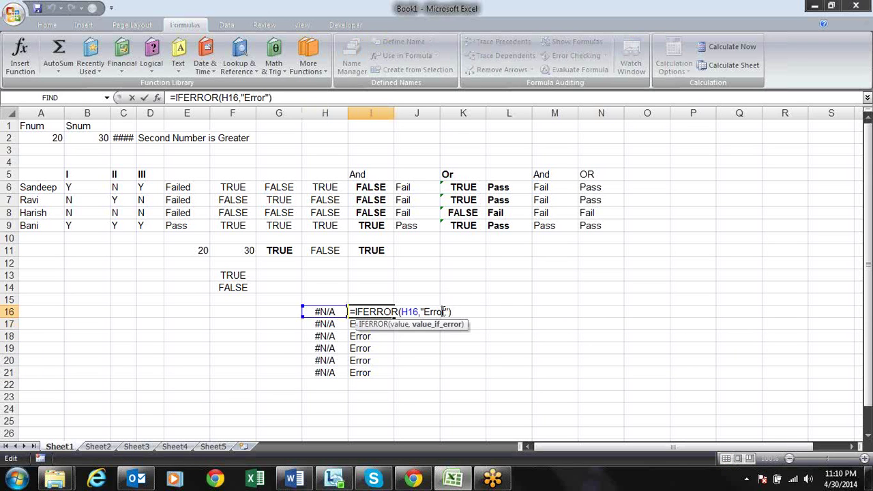
{"action": "left_click", "coordinate": [437, 326]}
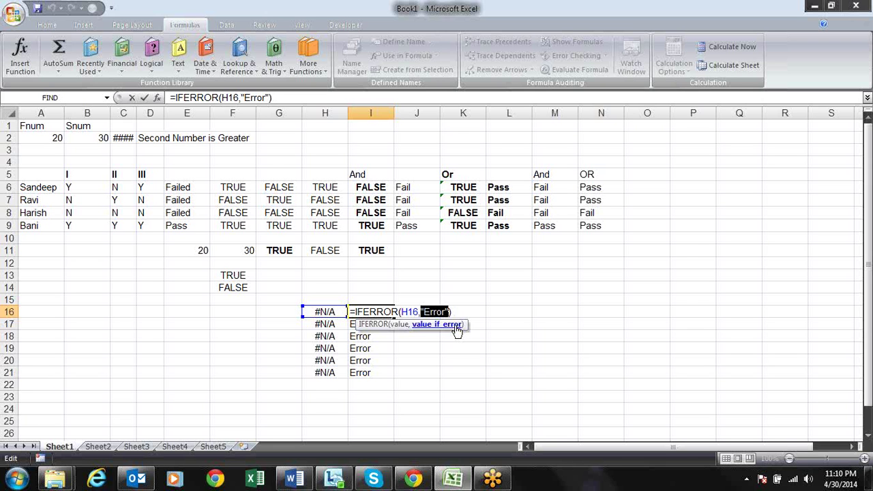
{"action": "key", "text": "Return"}
{"action": "key", "text": "Up"}
{"action": "key", "text": "Right"}
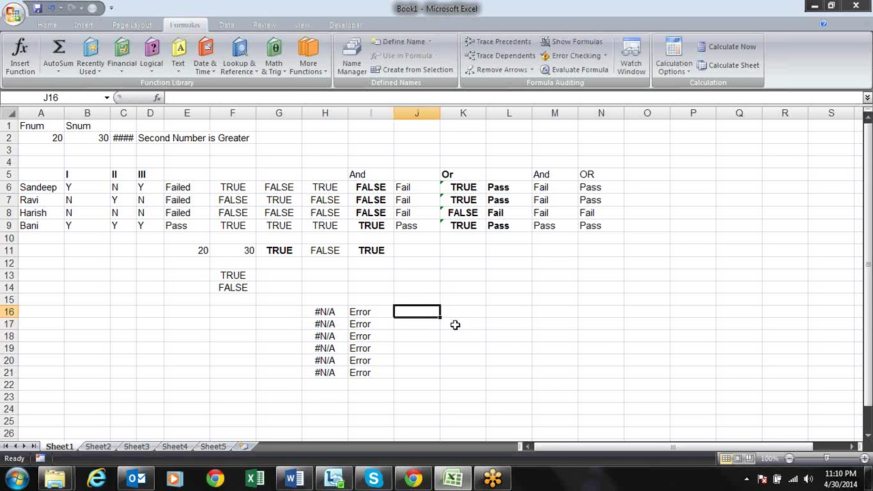
Enter =IF(ISERROR(H16),"Error","") in J16
{"action": "type", "text": "=IF("}
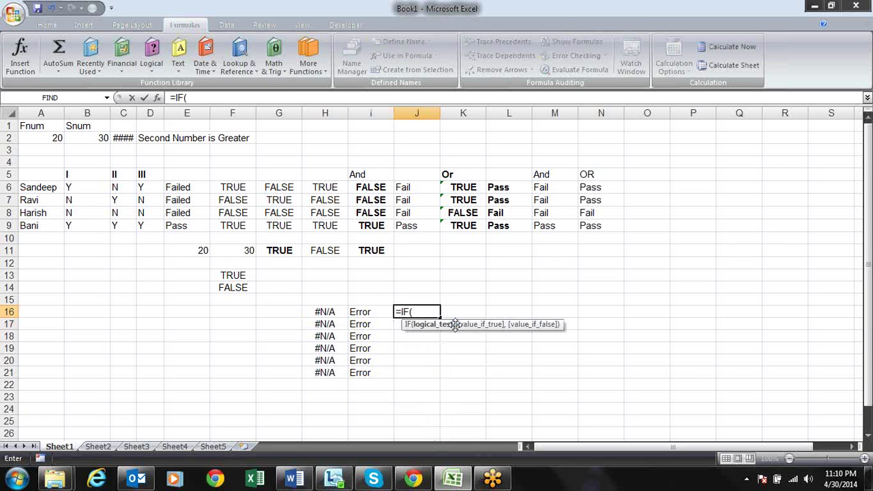
{"action": "type", "text": "is"}
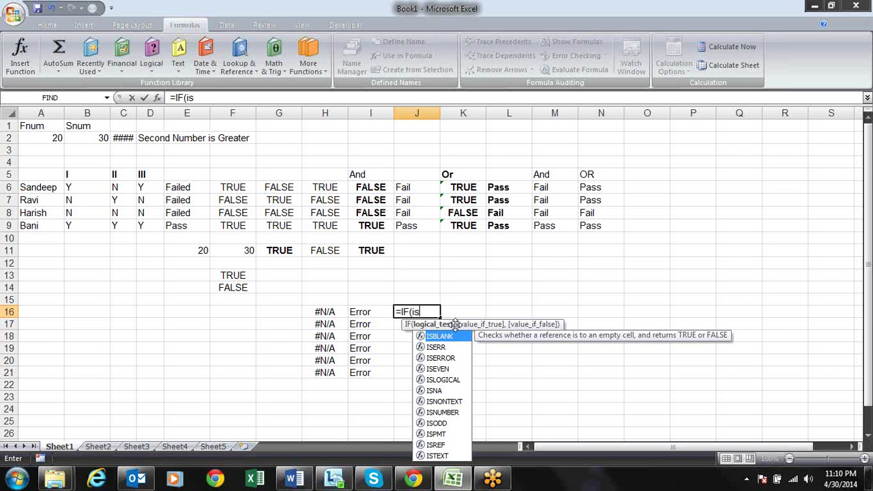
{"action": "key", "text": "Down"}
{"action": "key", "text": "Down"}
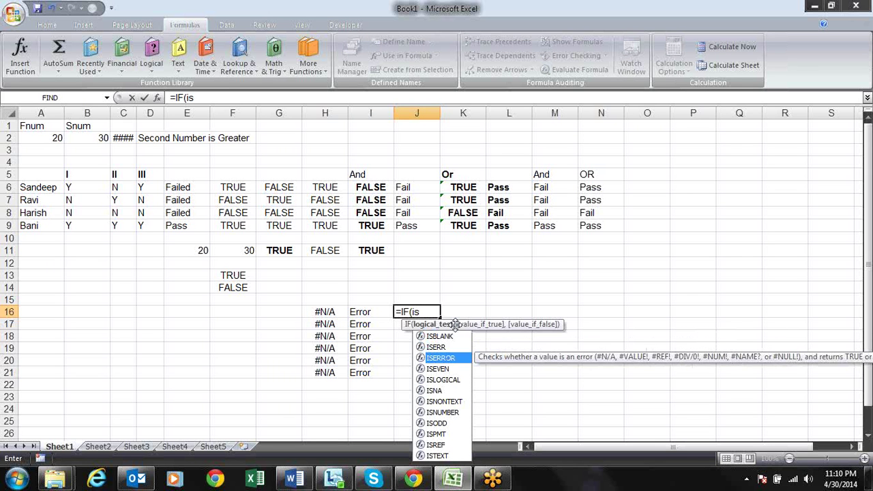
{"action": "key", "text": "Tab"}
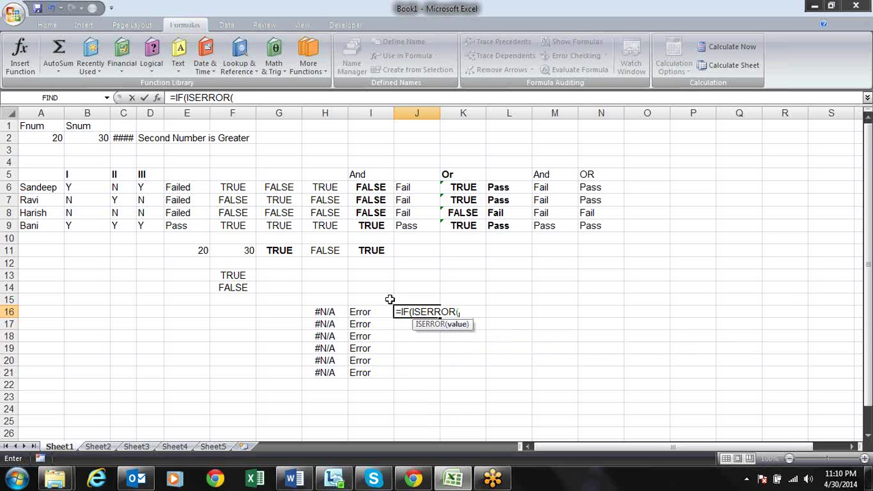
{"action": "left_click", "coordinate": [334, 311]}
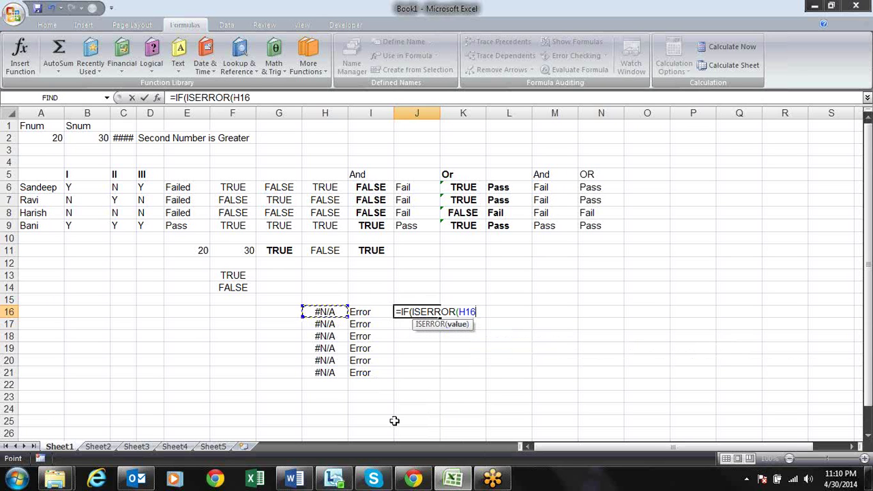
{"action": "type", "text": "),"}
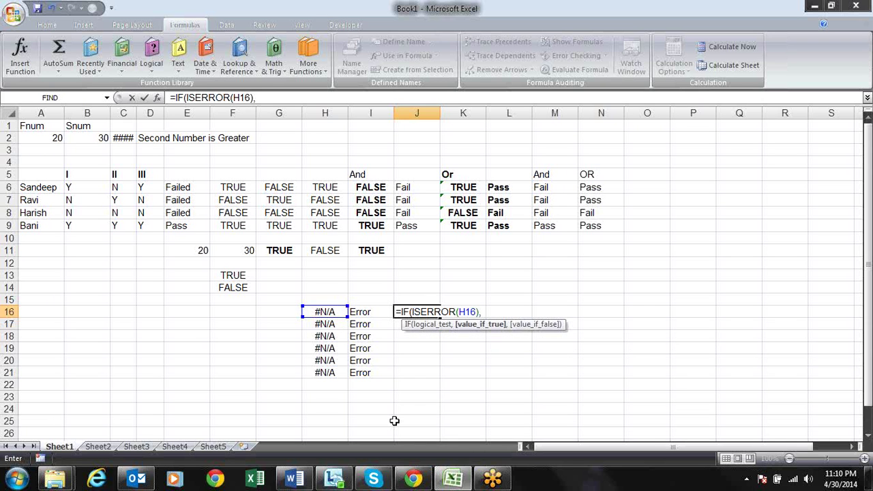
{"action": "type", "text": "\"Error\",\"\")"}
{"action": "key", "text": "Return"}
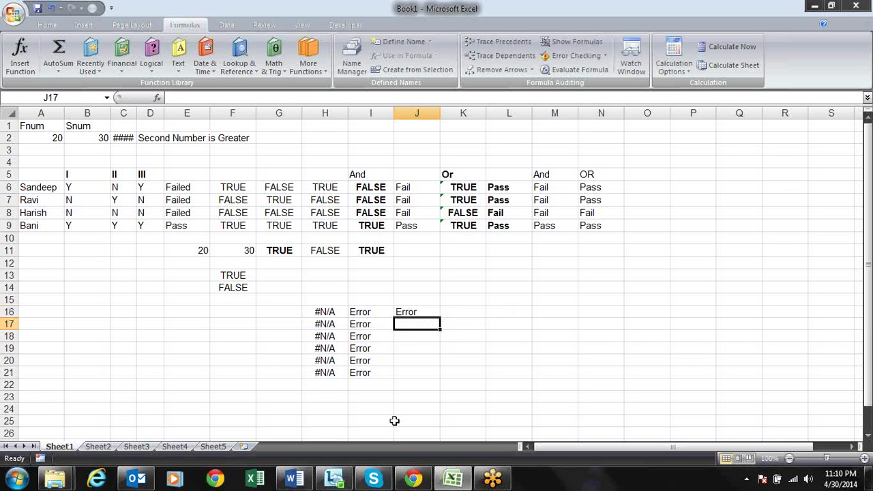
Fill the IF(ISERROR) formula down from J16 through J21
{"action": "key", "text": "ctrl+d"}
{"action": "key", "text": "Down"}
{"action": "key", "text": "ctrl+d"}
{"action": "key", "text": "Down"}
{"action": "key", "text": "ctrl+d"}
{"action": "key", "text": "Down"}
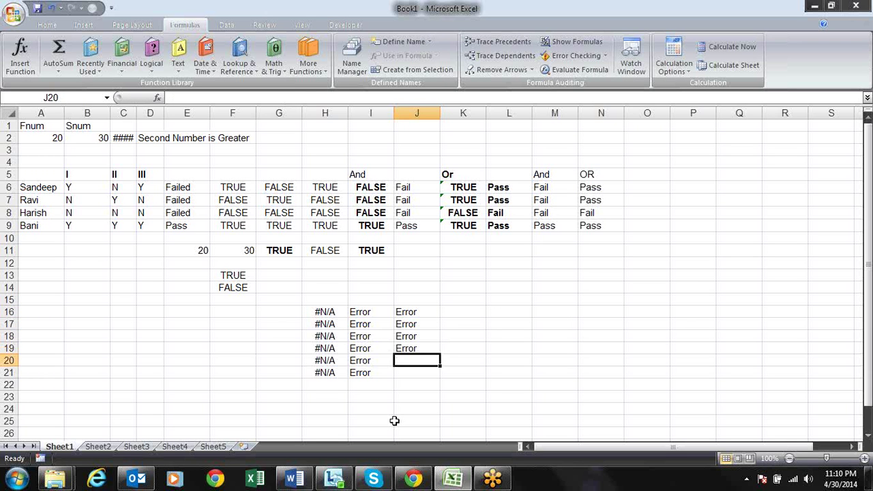
{"action": "key", "text": "ctrl+d"}
{"action": "key", "text": "Down"}
{"action": "key", "text": "ctrl+d"}
Review the column J formulas from J16 and compare them with I17's formula
{"action": "key", "text": "ctrl+Up"}
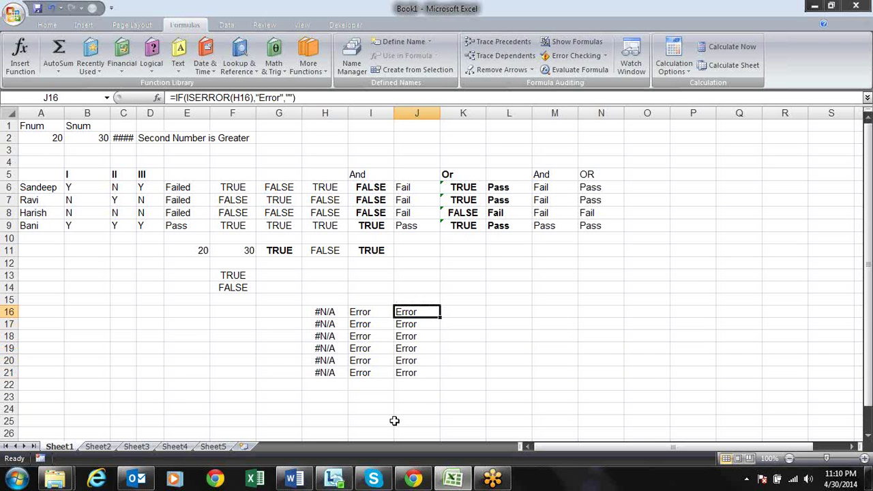
{"action": "key", "text": "F2"}
{"action": "key", "text": "Return"}
{"action": "key", "text": "F2"}
{"action": "key", "text": "Return"}
{"action": "key", "text": "F2"}
{"action": "key", "text": "Return"}
{"action": "key", "text": "F2"}
{"action": "key", "text": "Return"}
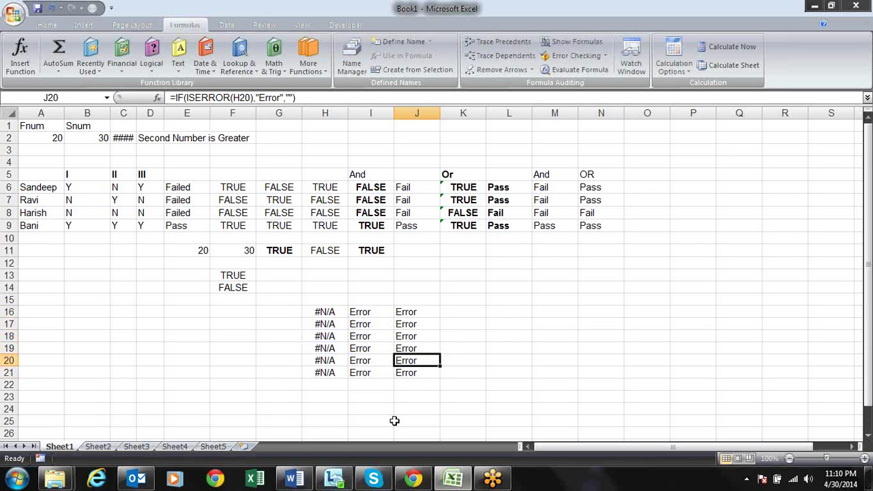
{"action": "key", "text": "Left"}
{"action": "key", "text": "Up"}
{"action": "key", "text": "Up"}
{"action": "key", "text": "Up"}
{"action": "key", "text": "F2"}
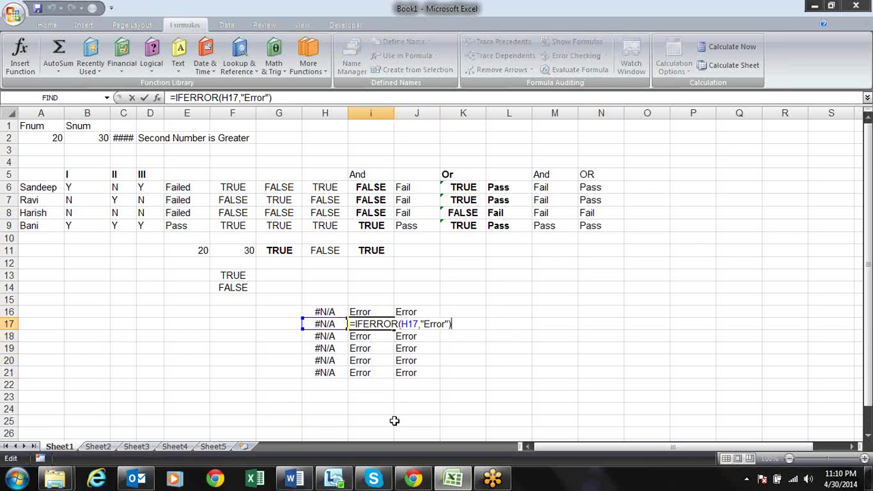
{"action": "key", "text": "Return"}
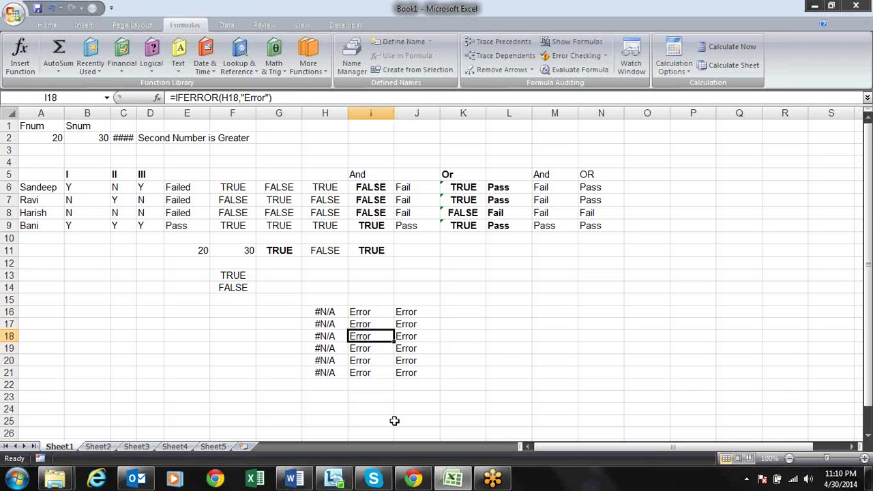
Check the remaining column J formulas against I16's IFERROR formula, then switch to Chrome
{"action": "key", "text": "Right"}
{"action": "key", "text": "F2"}
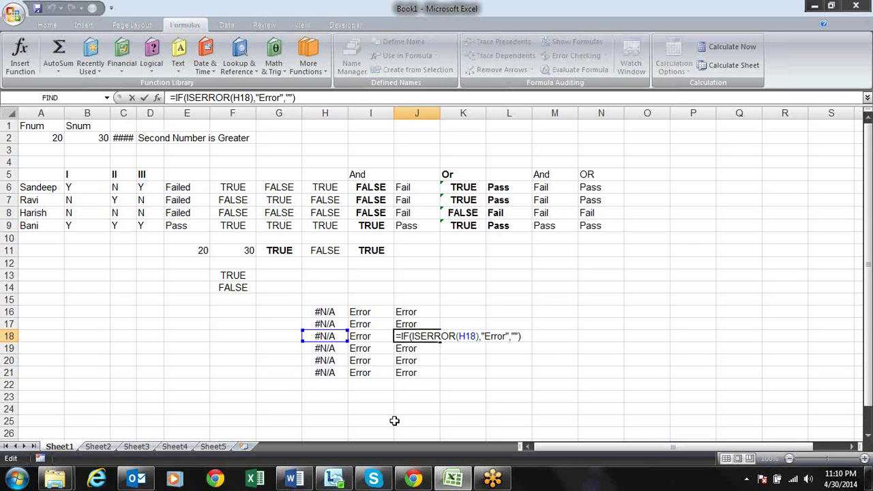
{"action": "key", "text": "Return"}
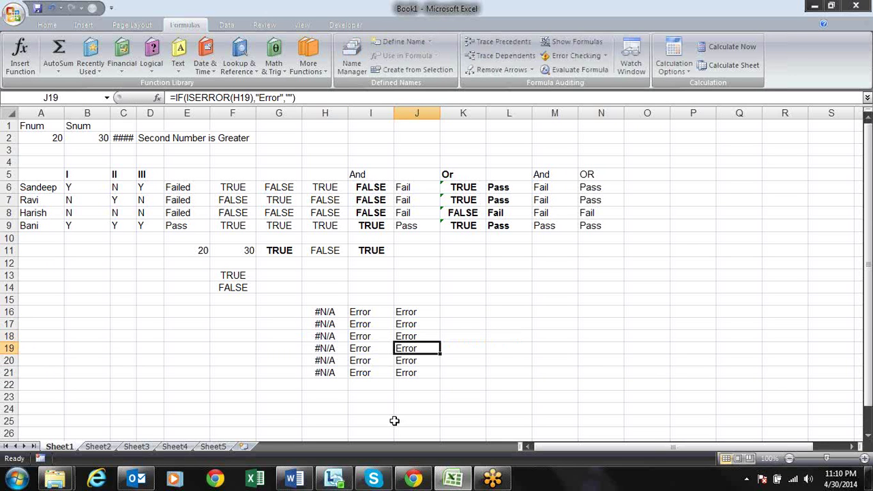
{"action": "key", "text": "F2"}
{"action": "key", "text": "Return"}
{"action": "key", "text": "F2"}
{"action": "key", "text": "Return"}
{"action": "key", "text": "F2"}
{"action": "key", "text": "Return"}
{"action": "key", "text": "Up"}
{"action": "key", "text": "Up"}
{"action": "key", "text": "Up"}
{"action": "key", "text": "Up"}
{"action": "key", "text": "Up"}
{"action": "key", "text": "Up"}
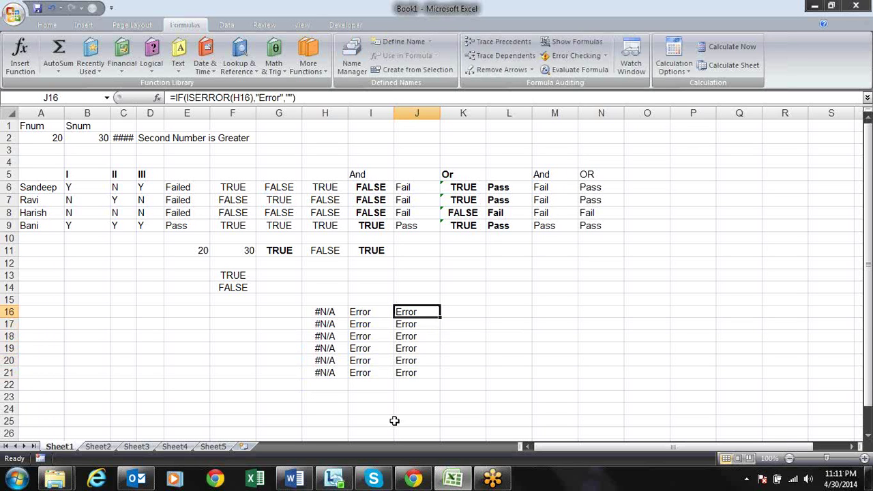
{"action": "key", "text": "Left"}
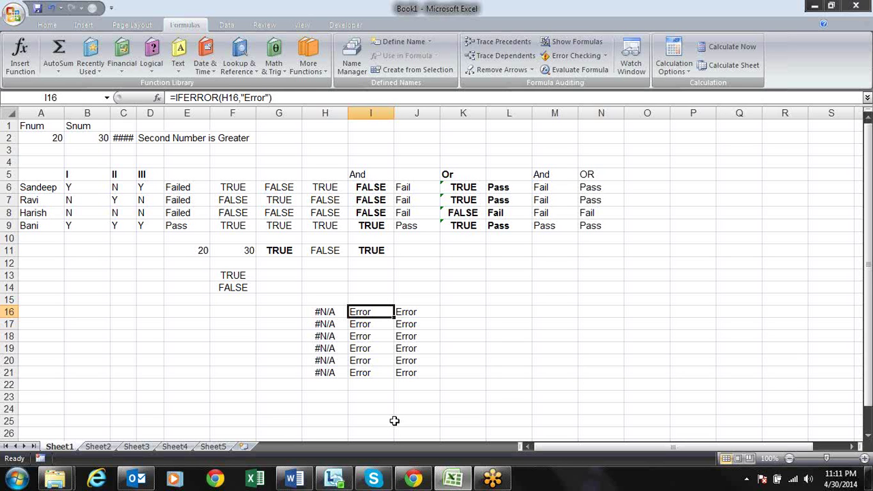
{"action": "key", "text": "Right"}
{"action": "key", "text": "Right"}
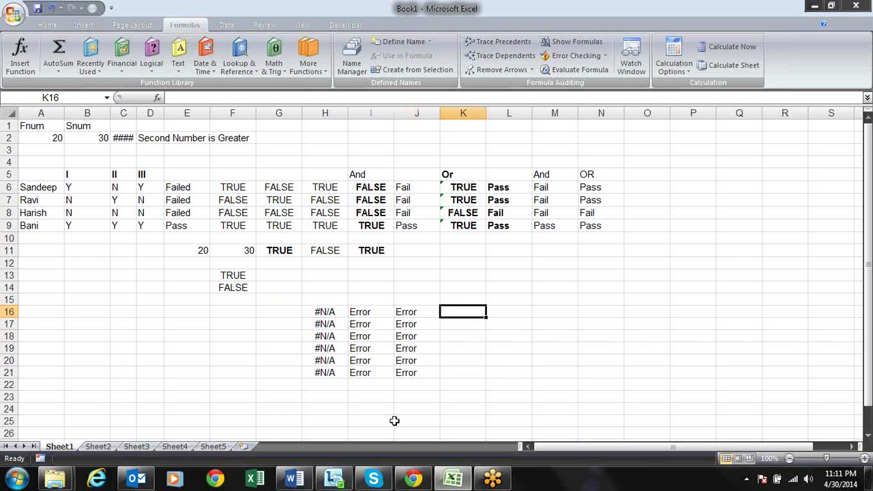
{"action": "left_click", "coordinate": [412, 479]}
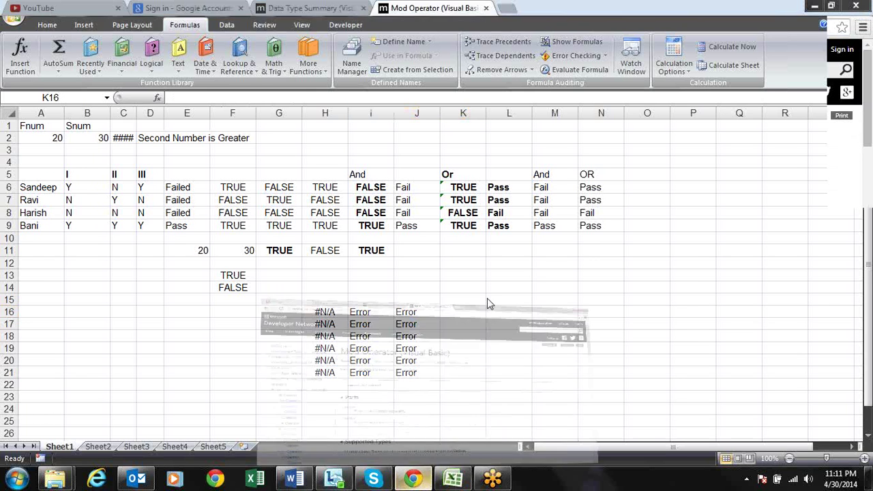
Load the Google home page from Chrome's address bar
{"action": "left_click", "coordinate": [350, 25]}
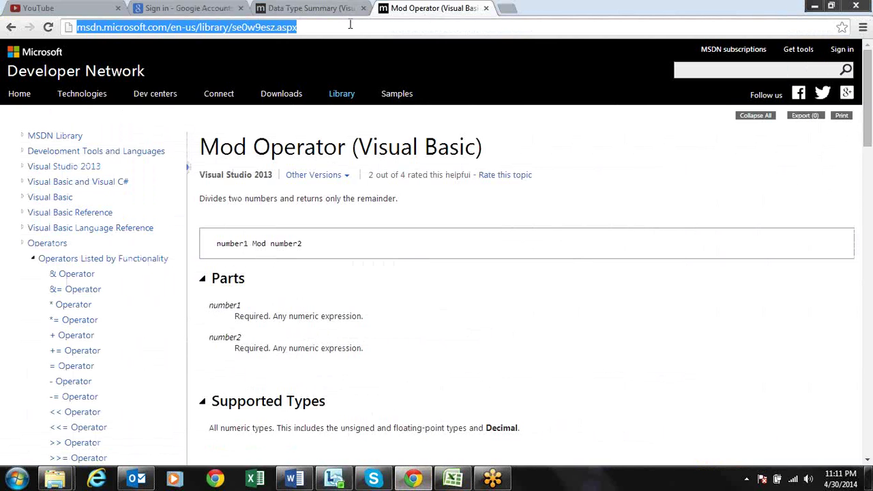
{"action": "type", "text": "google.com"}
{"action": "key", "text": "Return"}
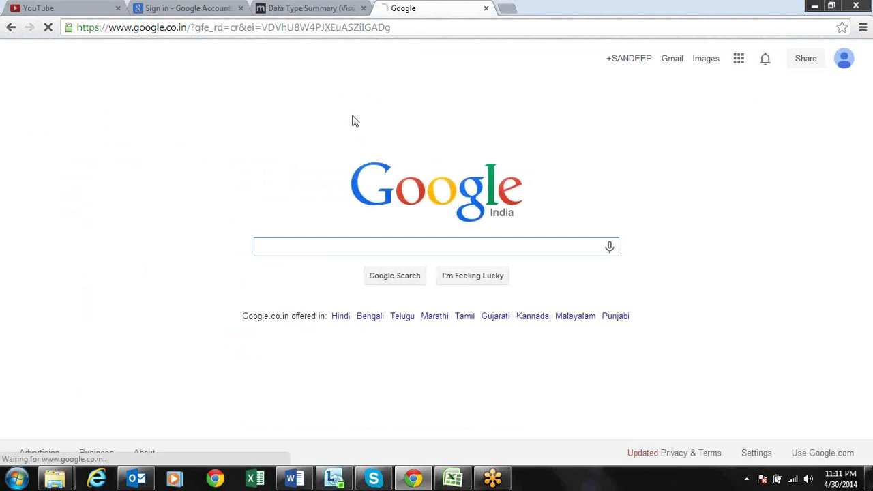
Search Google for 'erros in excel'
{"action": "type", "text": "errosi"}
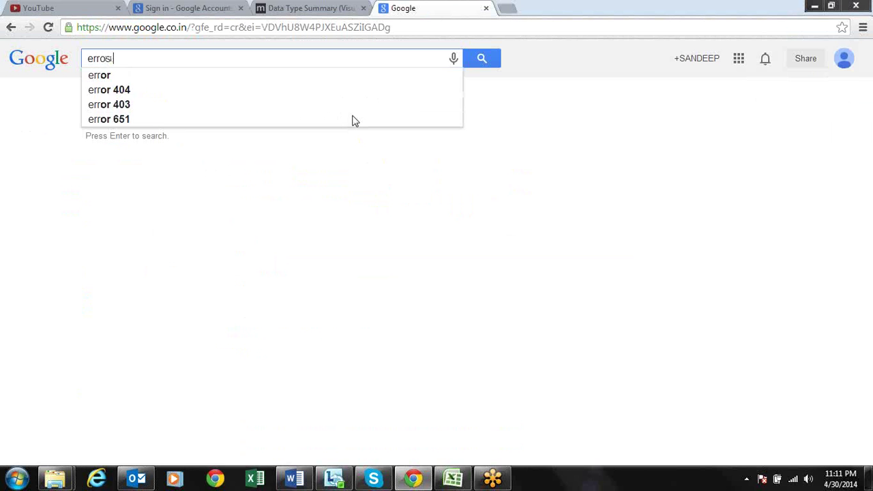
{"action": "key", "text": "BackSpace"}
{"action": "type", "text": "in"}
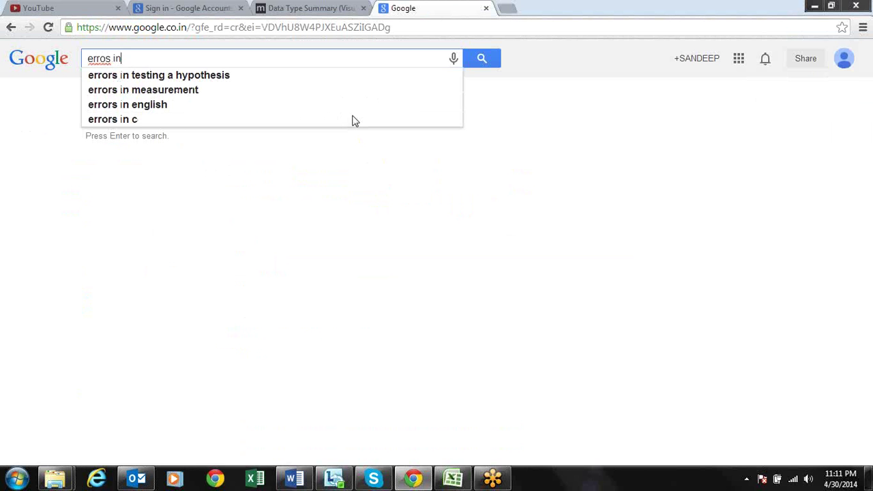
{"action": "type", "text": " excel"}
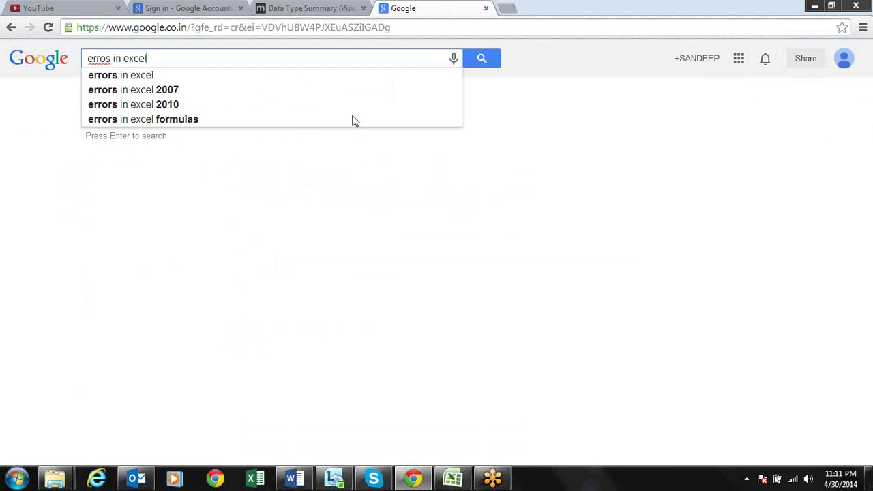
{"action": "key", "text": "Return"}
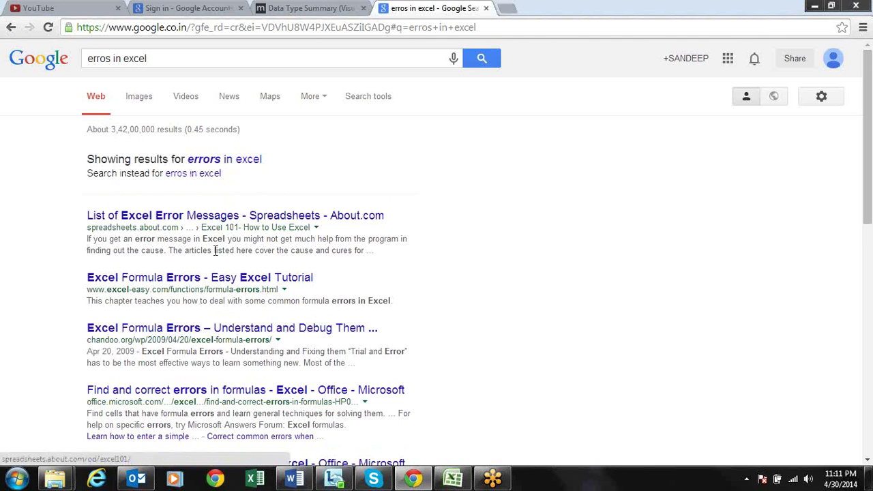
Open the 'Excel Formula Errors - Easy Excel Tutorial' result and highlight the ##### heading
{"action": "left_click", "coordinate": [230, 280]}
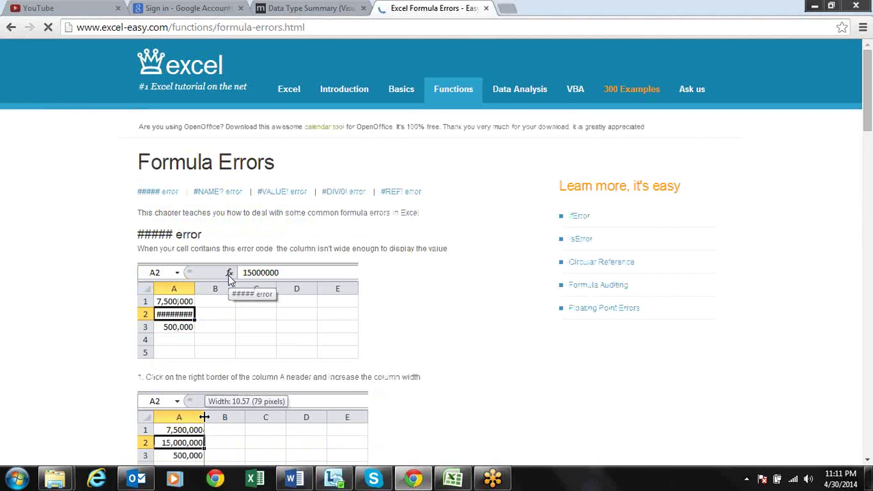
{"action": "scroll", "coordinate": [230, 276], "scroll_direction": "down", "scroll_amount": 1}
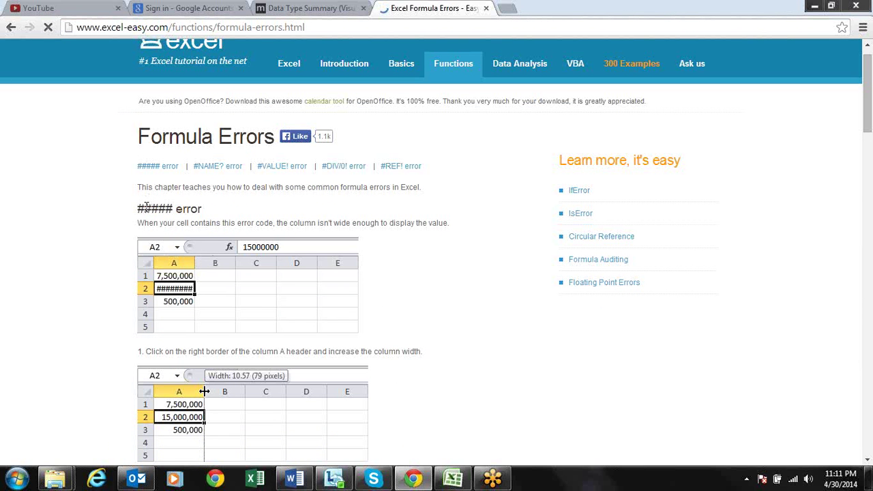
{"action": "left_click_drag", "start_coordinate": [144, 209], "coordinate": [179, 212]}
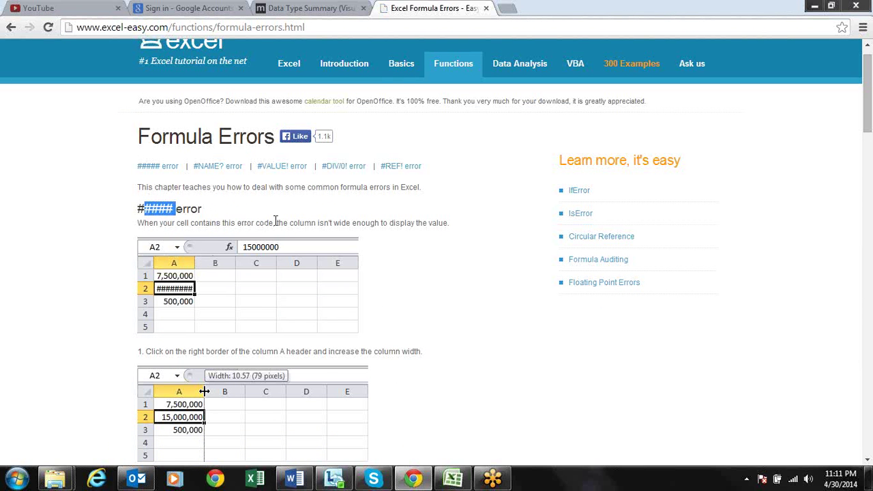
{"action": "scroll", "coordinate": [276, 222], "scroll_direction": "down", "scroll_amount": 5}
{"action": "scroll", "coordinate": [276, 225], "scroll_direction": "down", "scroll_amount": 3}
{"action": "scroll", "coordinate": [276, 225], "scroll_direction": "up", "scroll_amount": 2}
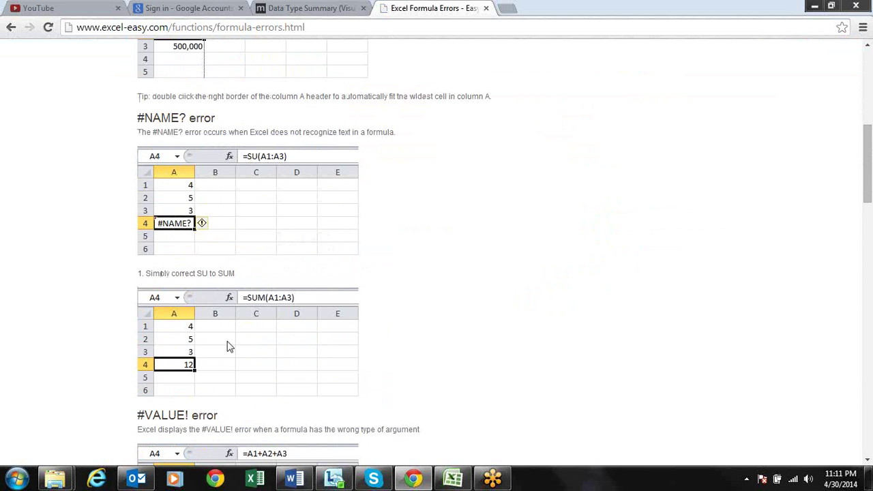
Scroll through the #NAME?, #VALUE!, #DIV/0! and #REF! sections and back up
{"action": "scroll", "coordinate": [228, 345], "scroll_direction": "down", "scroll_amount": 1}
{"action": "scroll", "coordinate": [227, 340], "scroll_direction": "down", "scroll_amount": 1}
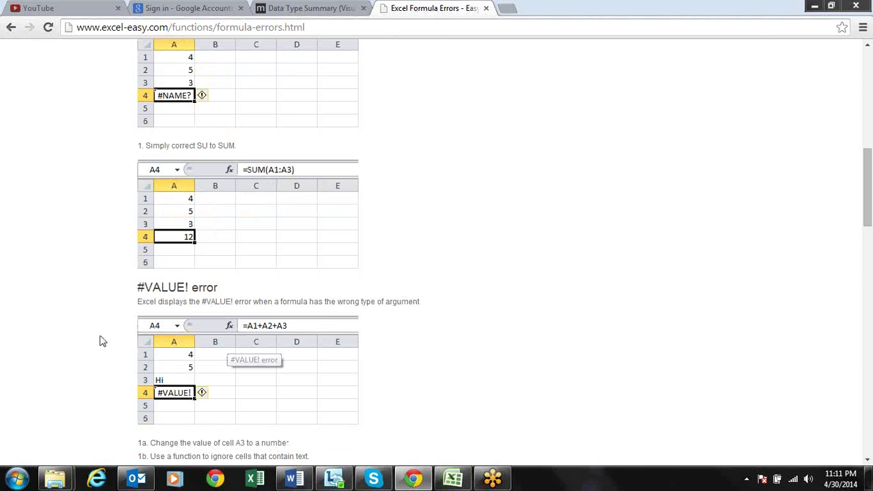
{"action": "scroll", "coordinate": [156, 293], "scroll_direction": "down", "scroll_amount": 3}
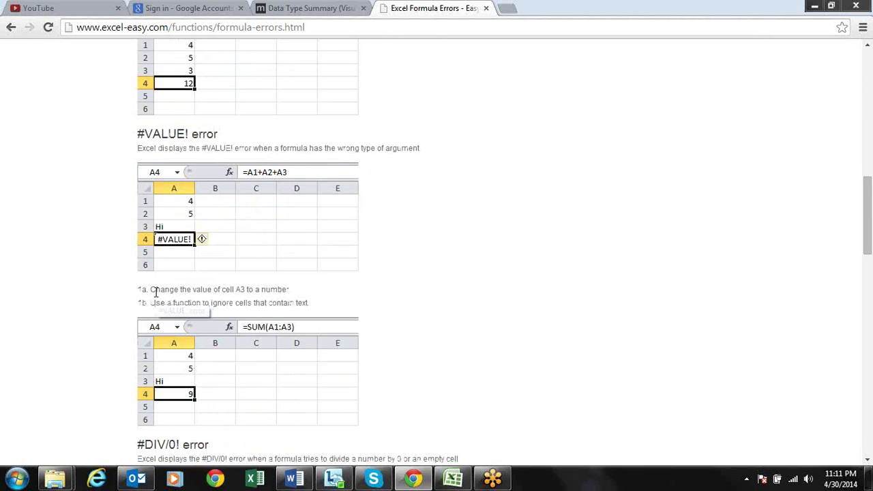
{"action": "scroll", "coordinate": [155, 297], "scroll_direction": "down", "scroll_amount": 2}
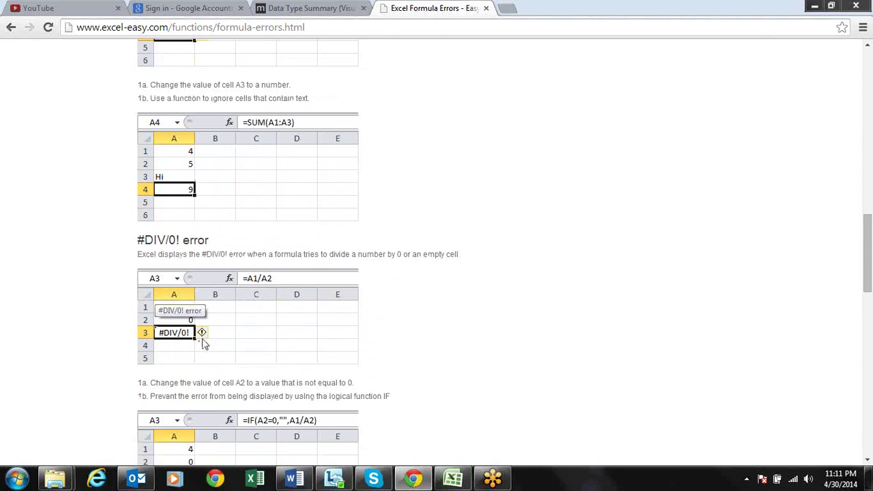
{"action": "scroll", "coordinate": [204, 343], "scroll_direction": "down", "scroll_amount": 3}
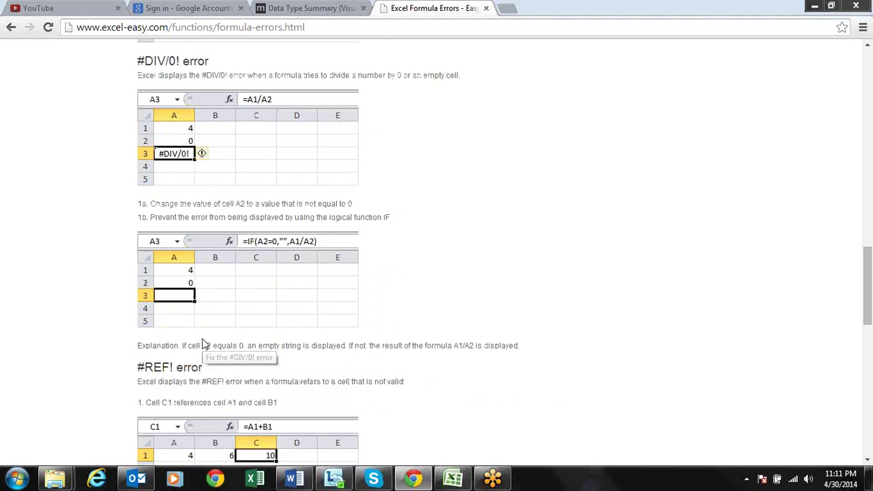
{"action": "scroll", "coordinate": [175, 345], "scroll_direction": "down", "scroll_amount": 2}
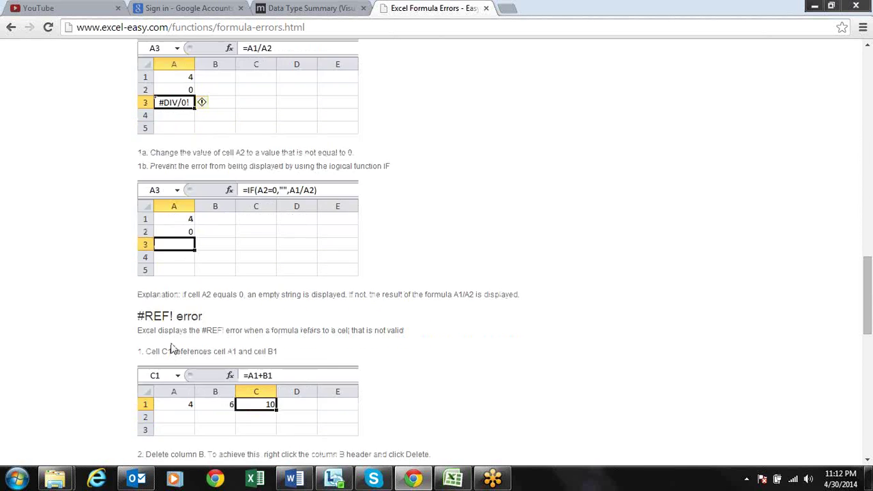
{"action": "scroll", "coordinate": [173, 349], "scroll_direction": "down", "scroll_amount": 4}
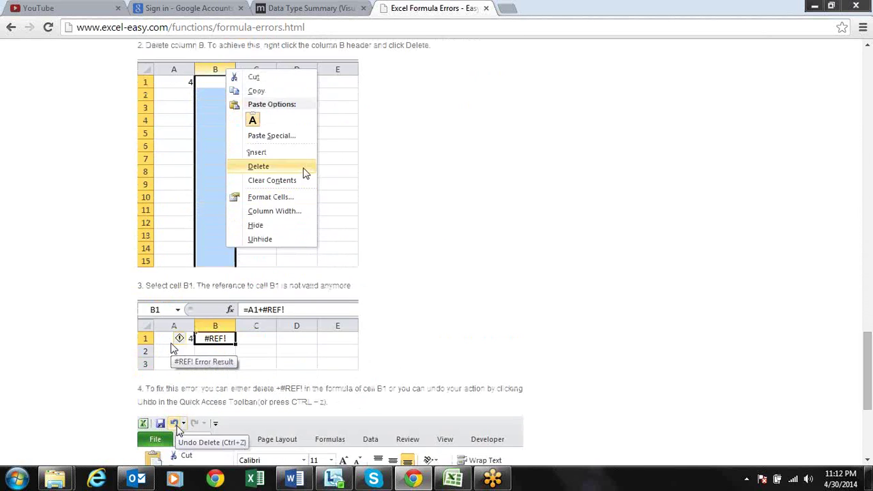
{"action": "scroll", "coordinate": [173, 348], "scroll_direction": "down", "scroll_amount": 3}
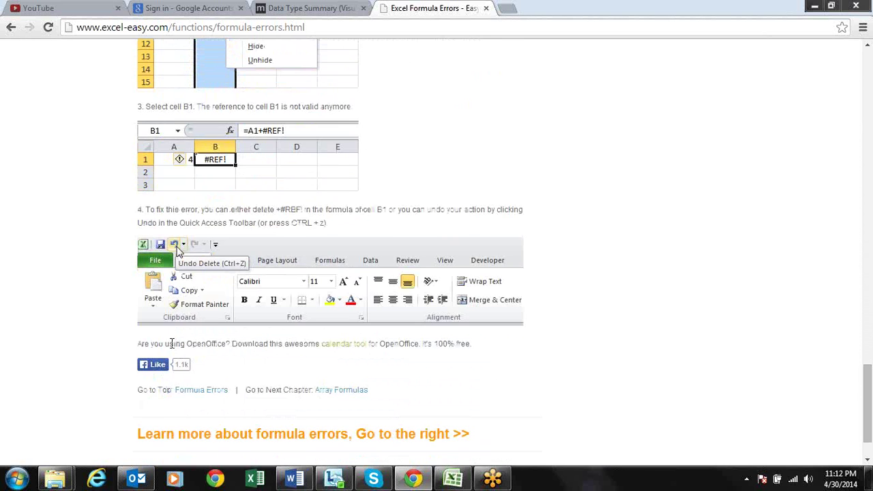
{"action": "scroll", "coordinate": [172, 347], "scroll_direction": "up", "scroll_amount": 20}
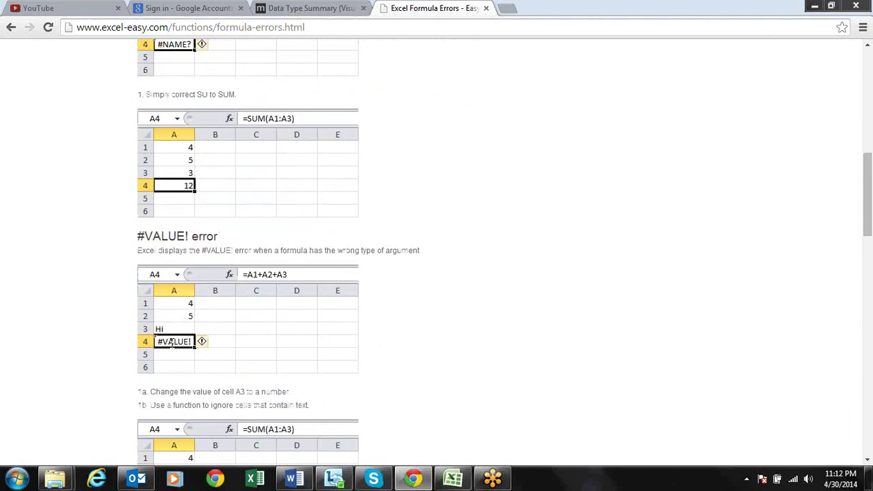
{"action": "scroll", "coordinate": [173, 349], "scroll_direction": "up", "scroll_amount": 1}
Back in Excel, review the IFERROR formulas in column I and the NA cells in column H
{"action": "key", "text": "alt+Tab"}
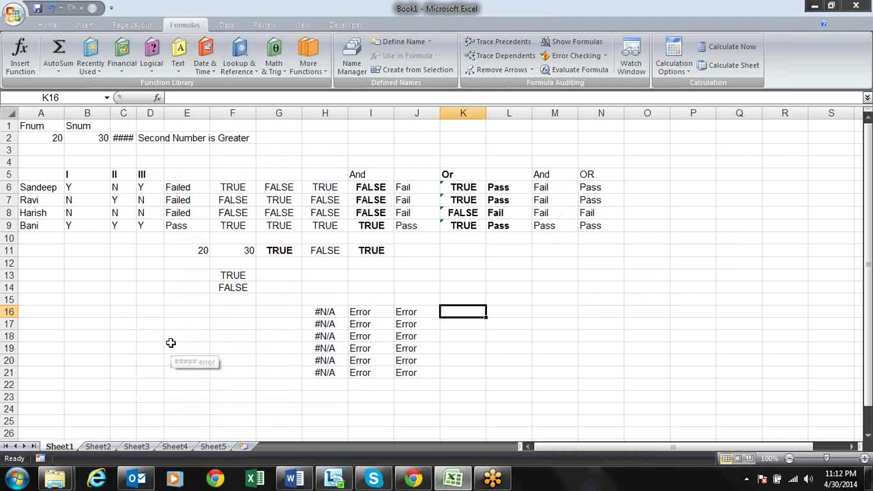
{"action": "key", "text": "Left"}
{"action": "key", "text": "Left"}
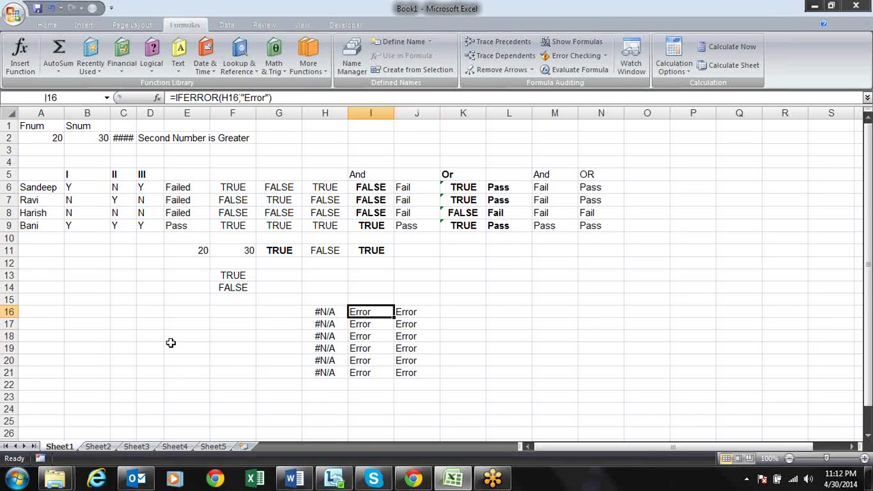
{"action": "key", "text": "F2"}
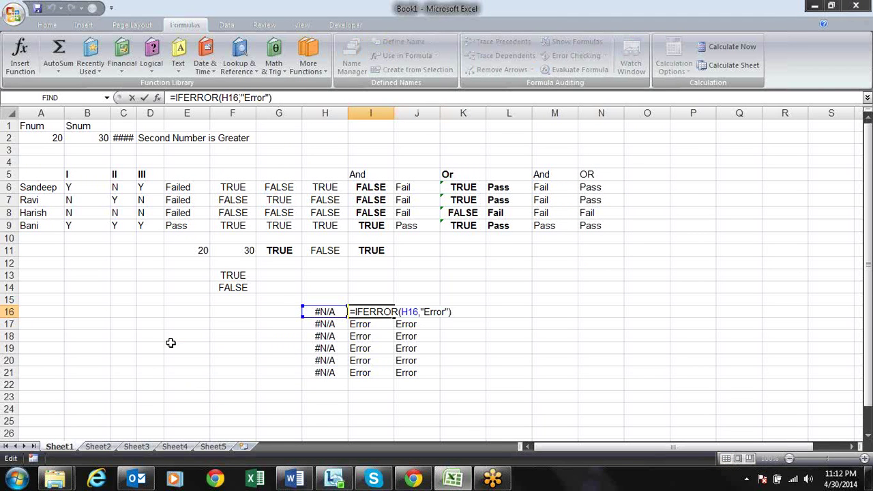
{"action": "key", "text": "Return"}
{"action": "key", "text": "Down"}
{"action": "key", "text": "Up"}
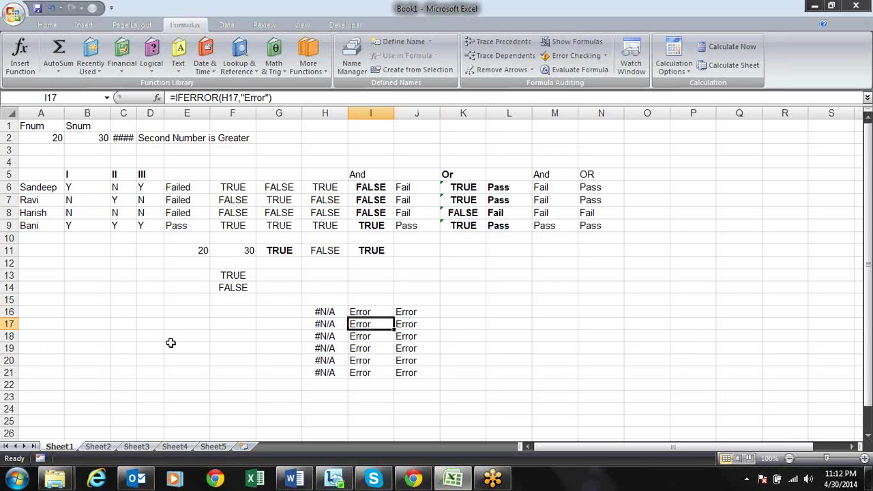
{"action": "key", "text": "Left"}
{"action": "key", "text": "Up"}
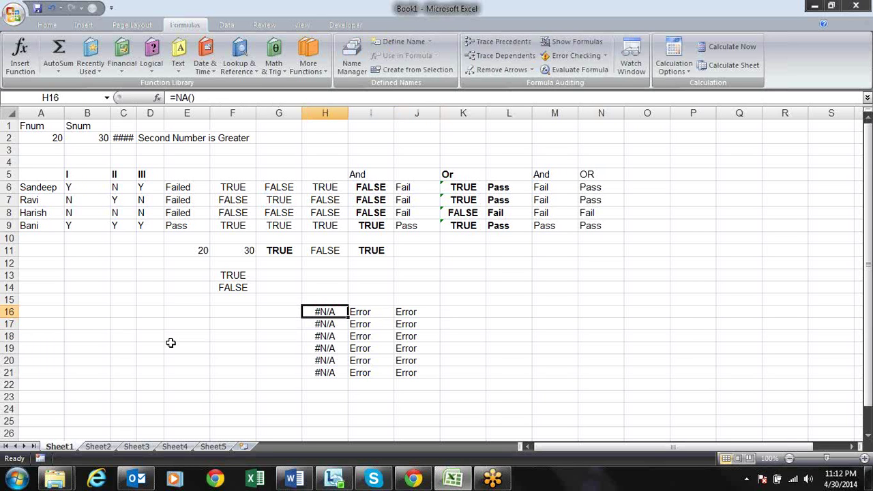
{"action": "key", "text": "Down"}
{"action": "key", "text": "Down"}
{"action": "key", "text": "Down"}
{"action": "key", "text": "Down"}
{"action": "key", "text": "Down"}
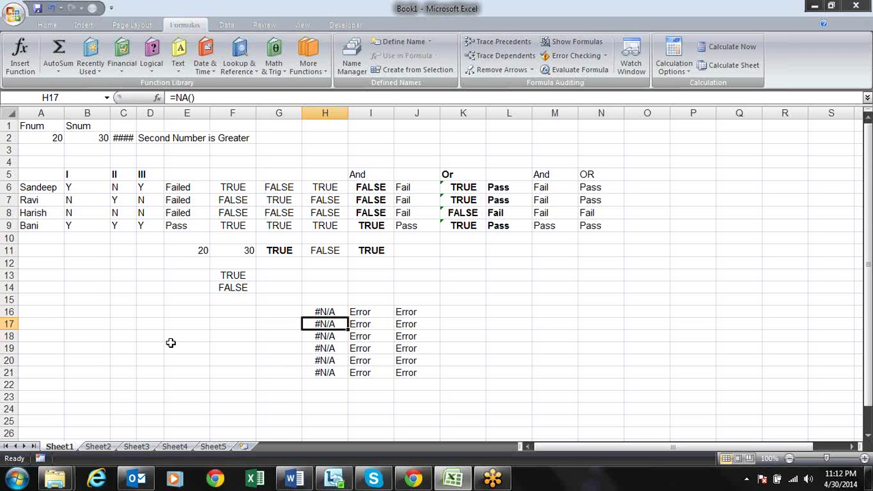
{"action": "key", "text": "Up"}
{"action": "key", "text": "Up"}
{"action": "key", "text": "Up"}
{"action": "key", "text": "Up"}
{"action": "key", "text": "Right"}
{"action": "key", "text": "Up"}
Change I16's IFERROR fallback to blank text and copy it down through I21
{"action": "key", "text": "F2"}
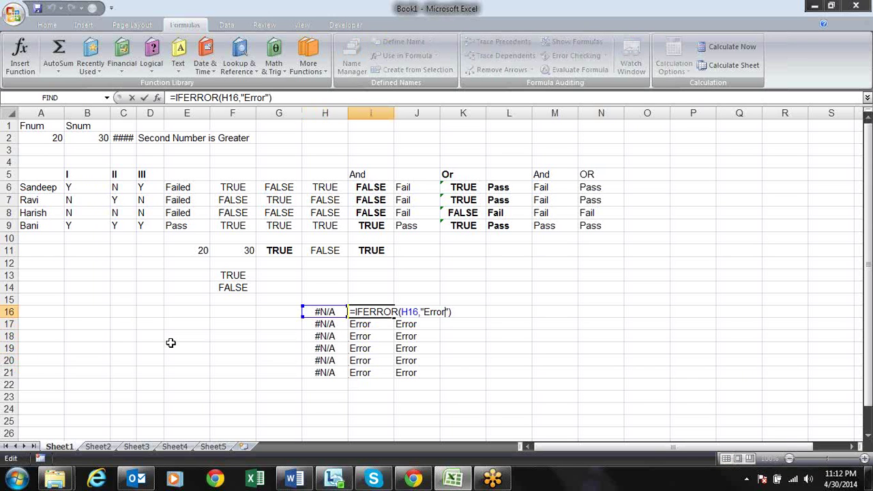
{"action": "key", "text": "BackSpace"}
{"action": "key", "text": "BackSpace"}
{"action": "key", "text": "BackSpace"}
{"action": "key", "text": "BackSpace"}
{"action": "key", "text": "BackSpace"}
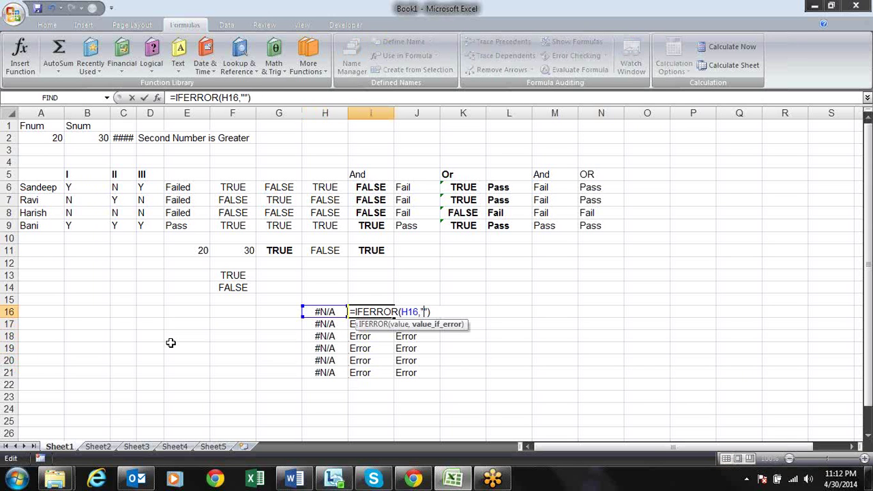
{"action": "key", "text": "Return"}
{"action": "key", "text": "Up"}
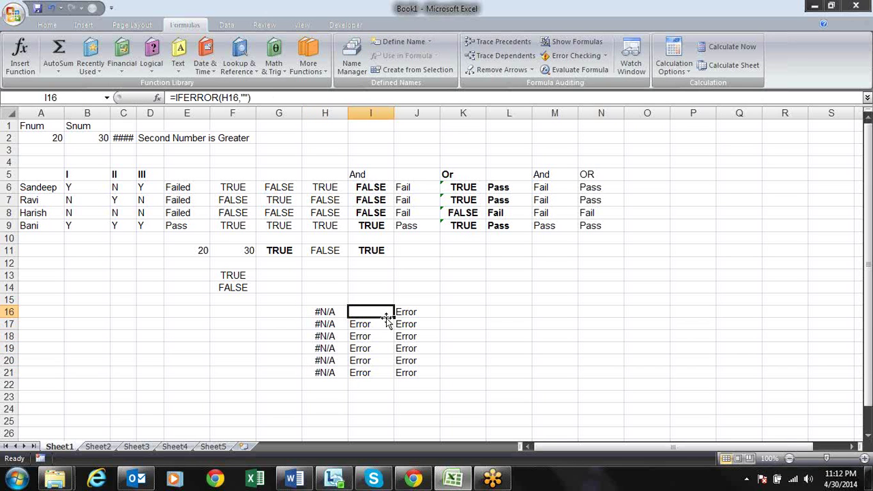
{"action": "left_click_drag", "start_coordinate": [394, 318], "coordinate": [394, 381]}
{"action": "left_click", "coordinate": [488, 345]}
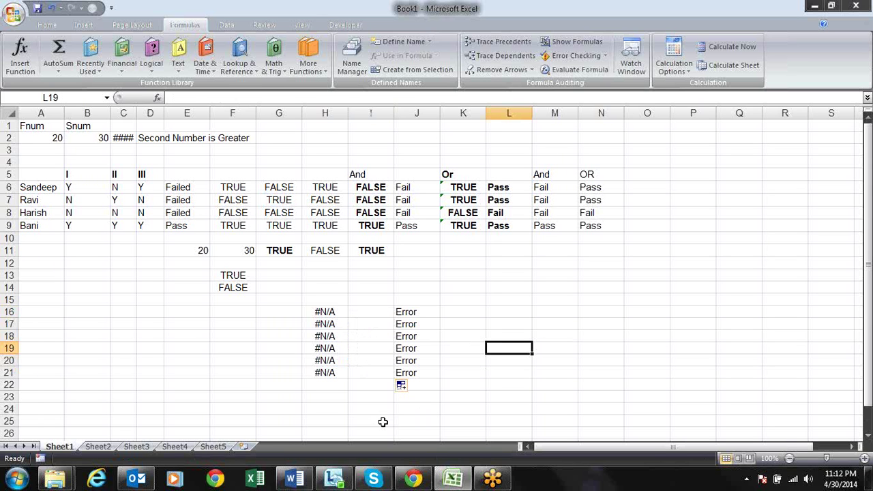
AutoFit column C so C2 shows FALSE, and delete the values in G15:J21
{"action": "double_click", "coordinate": [137, 111]}
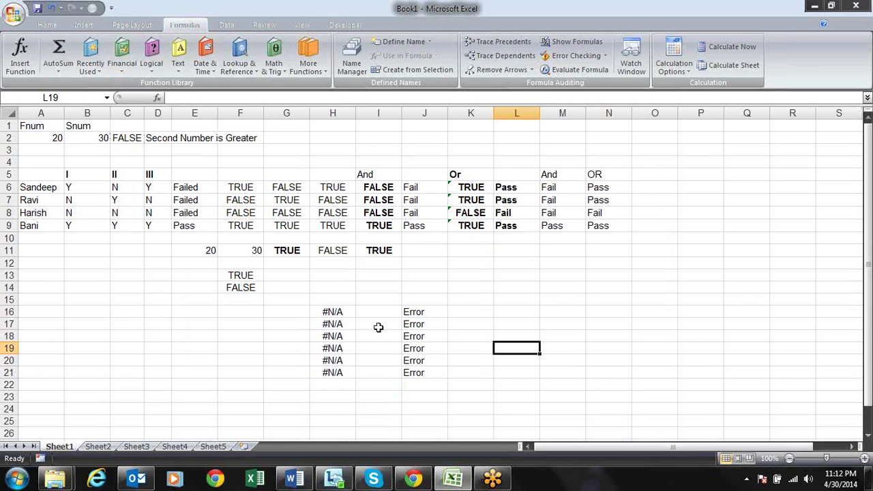
{"action": "left_click_drag", "start_coordinate": [269, 297], "coordinate": [438, 373]}
{"action": "key", "text": "Delete"}
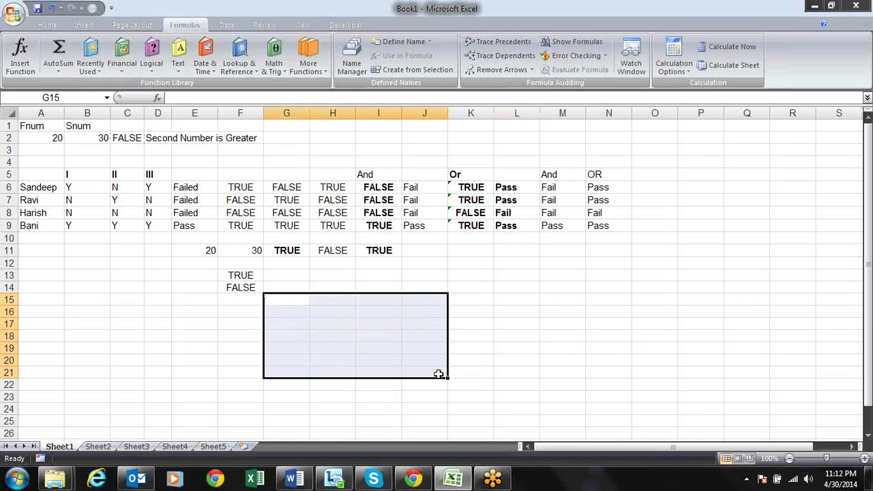
{"action": "left_click", "coordinate": [179, 360]}
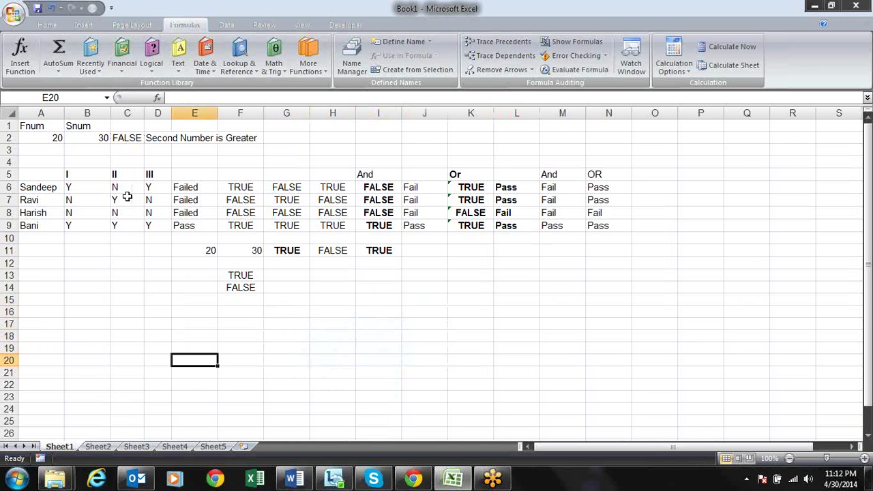
{"action": "left_click", "coordinate": [180, 58]}
{"action": "left_click", "coordinate": [368, 335]}
On Sheet2, enter 1234 in cell B2
{"action": "left_click", "coordinate": [102, 447]}
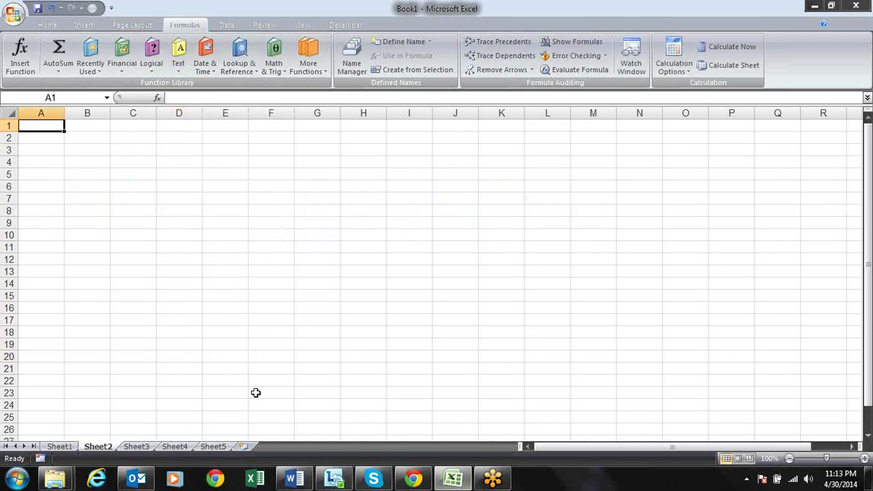
{"action": "left_click", "coordinate": [184, 71]}
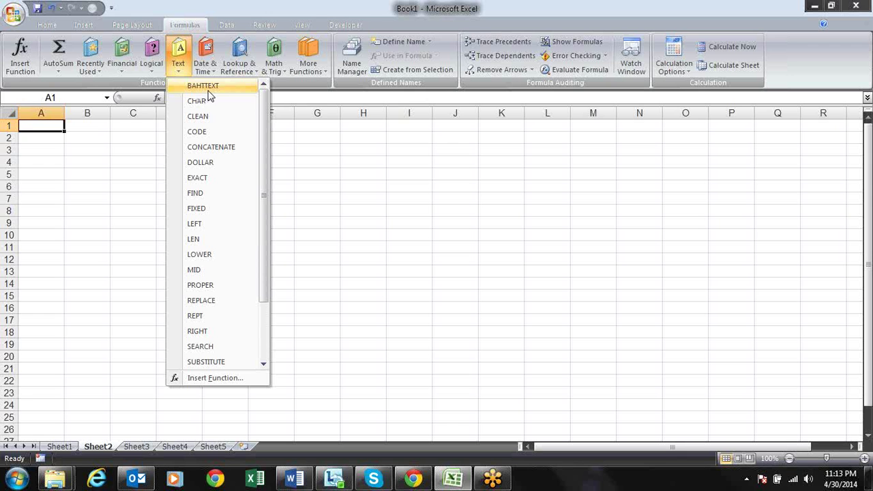
{"action": "left_click", "coordinate": [111, 138]}
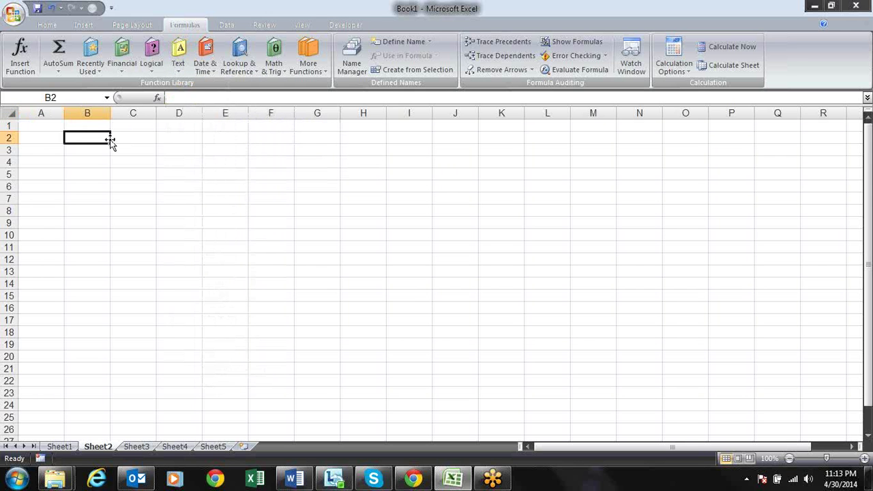
{"action": "type", "text": "1234"}
{"action": "key", "text": "ctrl+Return"}
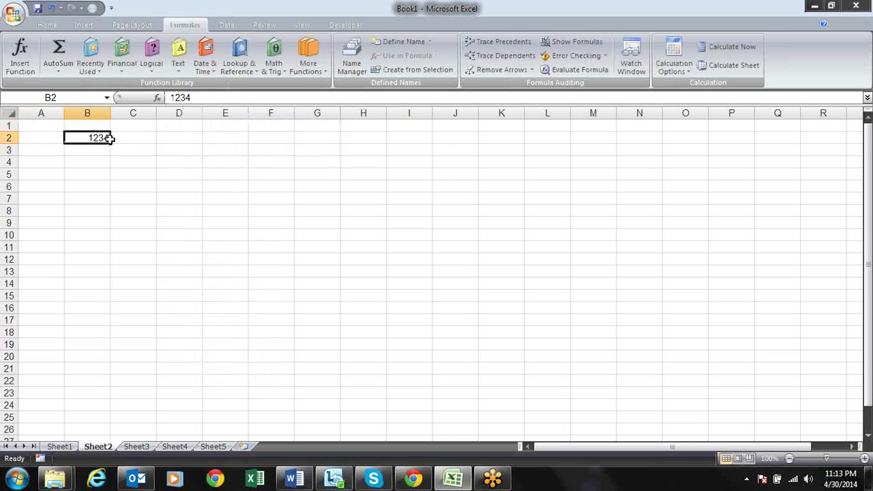
Enter =BAHTTEXT(B2) in C2 and copy the resulting Thai text
{"action": "key", "text": "Right"}
{"action": "type", "text": "="}
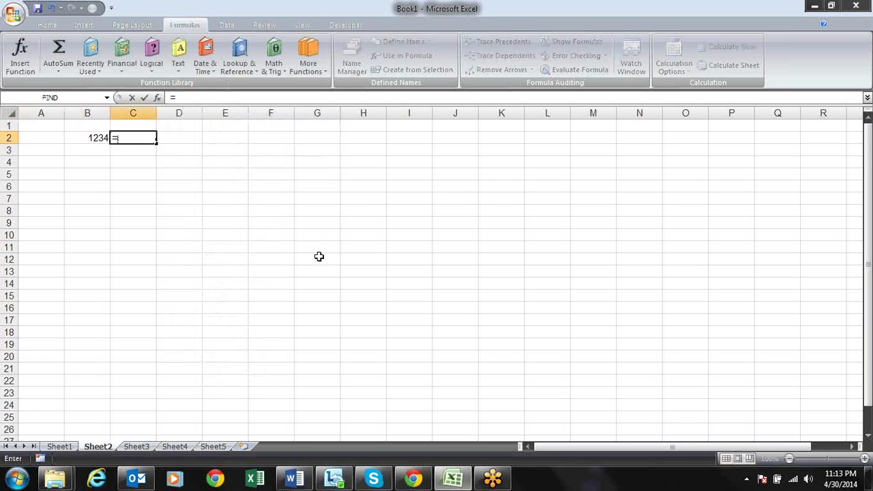
{"action": "type", "text": "bb"}
{"action": "key", "text": "BackSpace"}
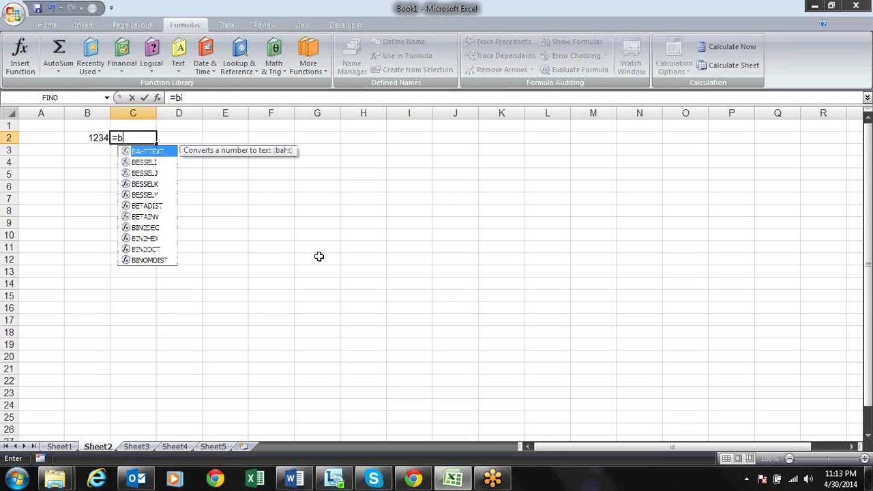
{"action": "key", "text": "Tab"}
{"action": "key", "text": "Left"}
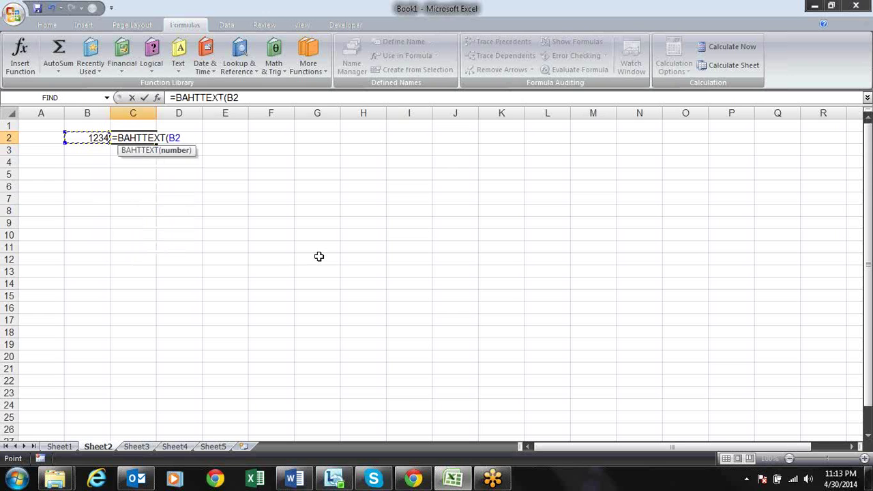
{"action": "type", "text": ")"}
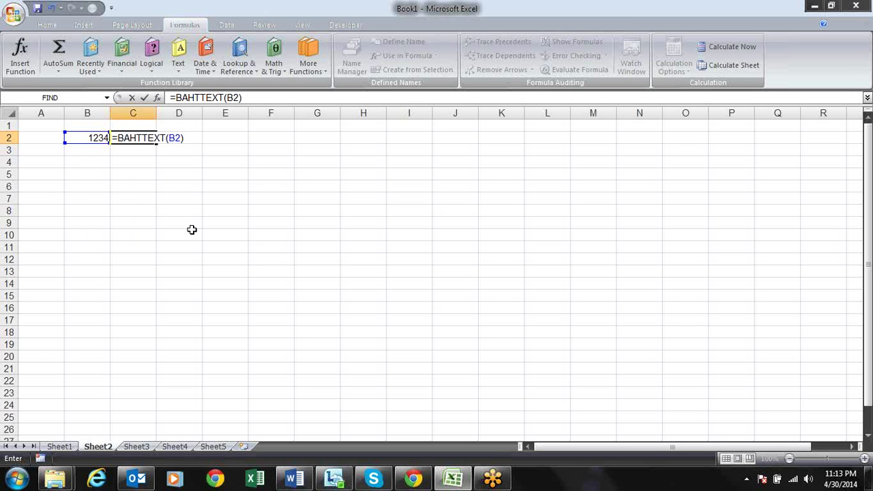
{"action": "key", "text": "Return"}
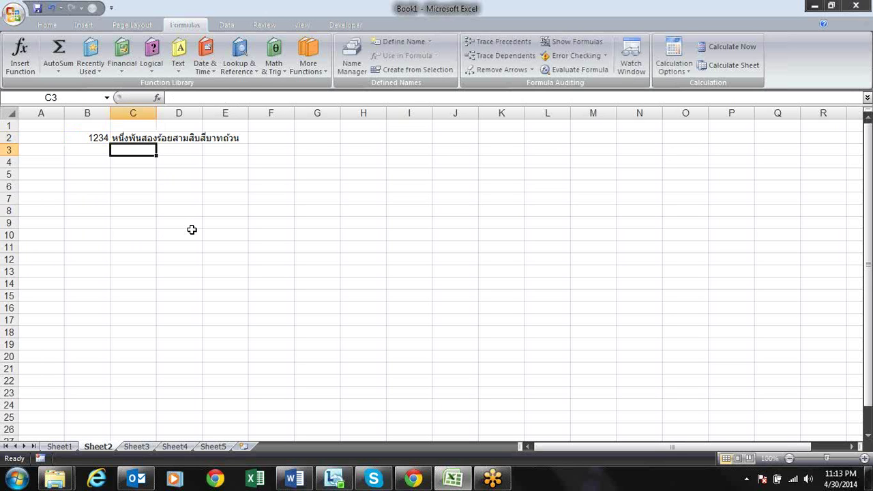
{"action": "key", "text": "Up"}
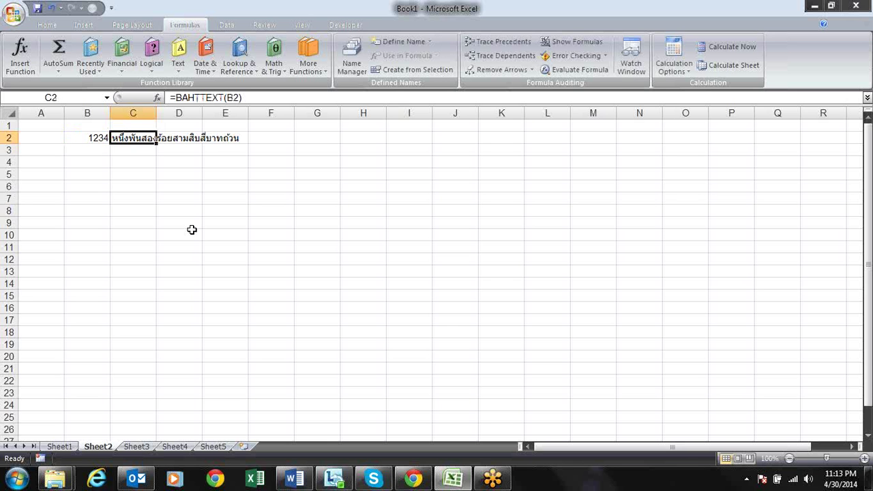
{"action": "key", "text": "ctrl+c"}
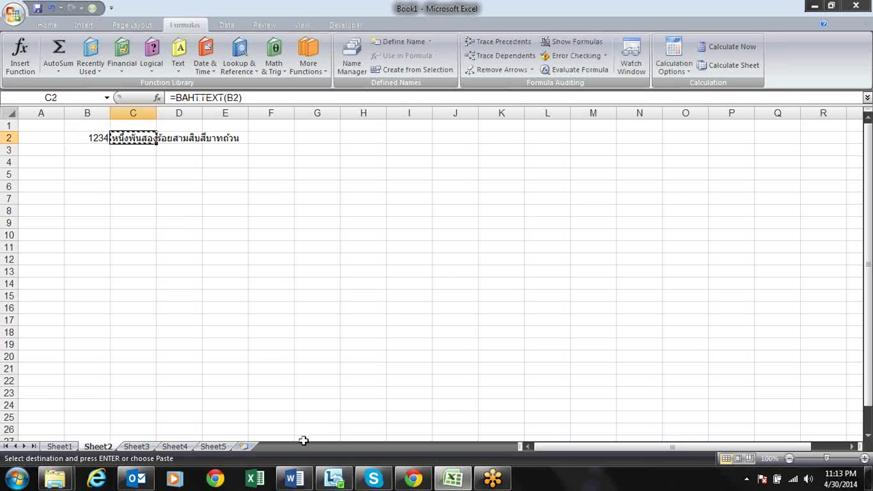
In Chrome, load google.com
{"action": "left_click", "coordinate": [416, 480]}
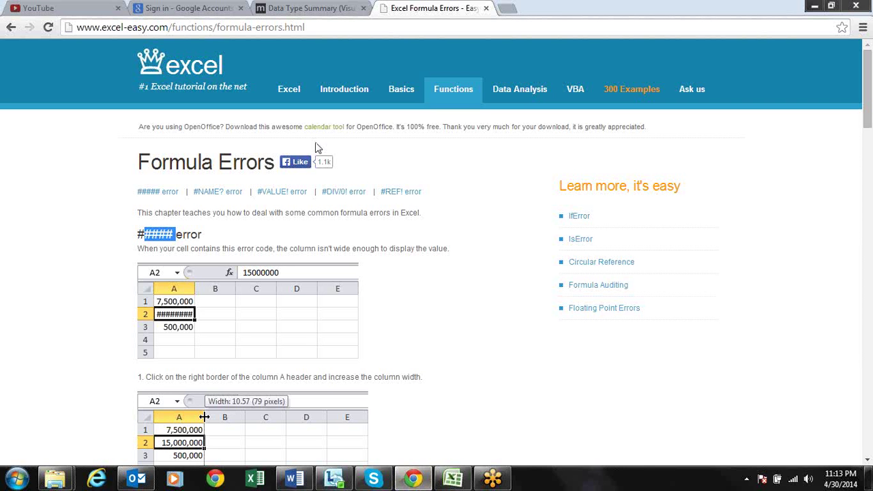
{"action": "left_click", "coordinate": [320, 26]}
{"action": "type", "text": "google.com"}
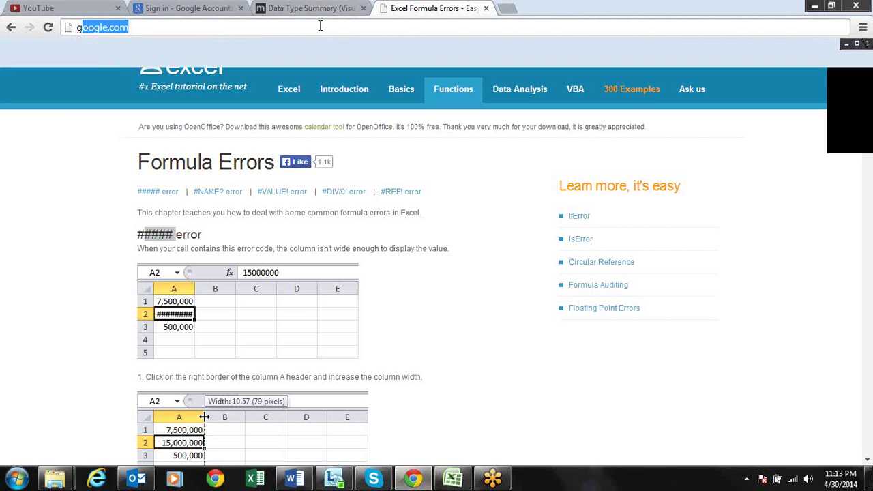
{"action": "key", "text": "Return"}
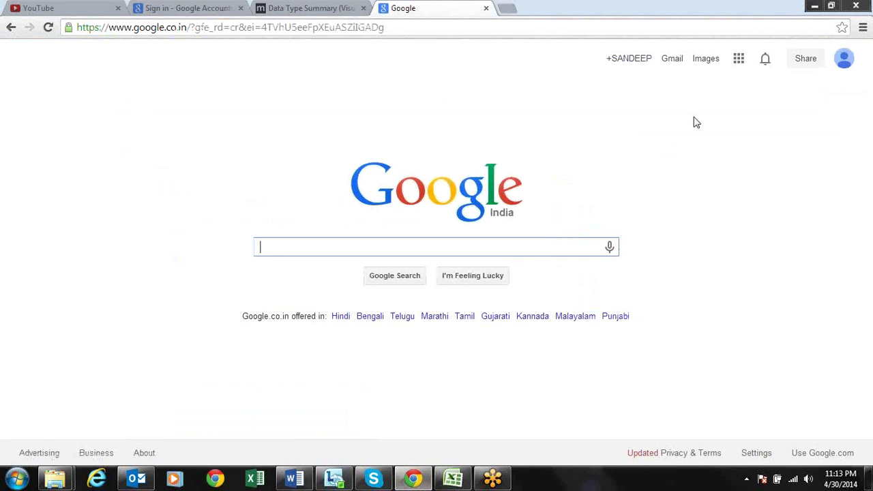
Open Google Translate from the apps grid and paste the copied Thai baht text
{"action": "left_click", "coordinate": [738, 59]}
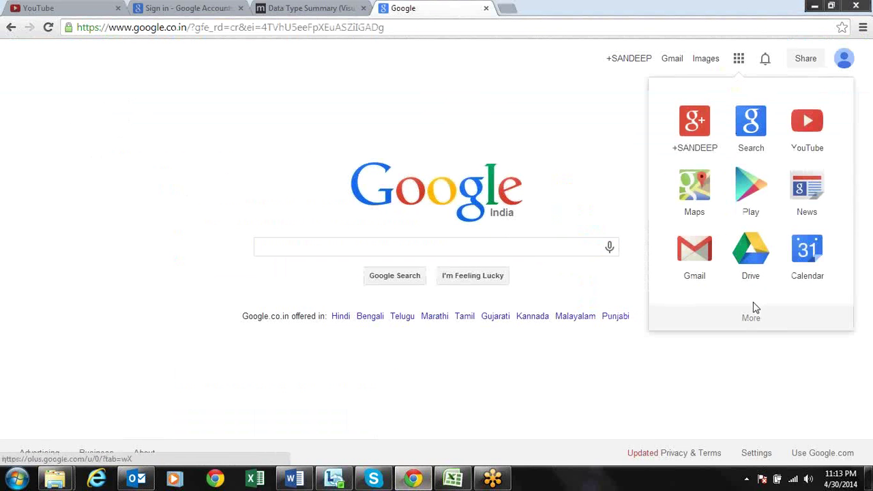
{"action": "left_click", "coordinate": [765, 317]}
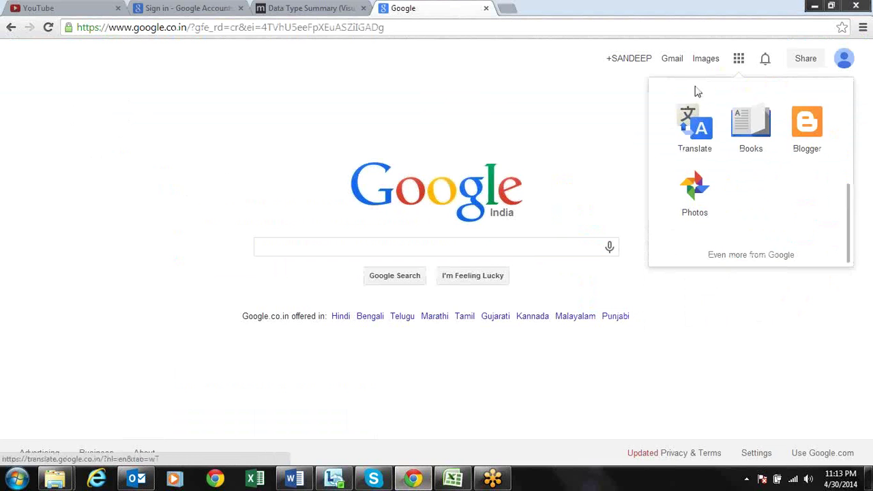
{"action": "left_click", "coordinate": [693, 127]}
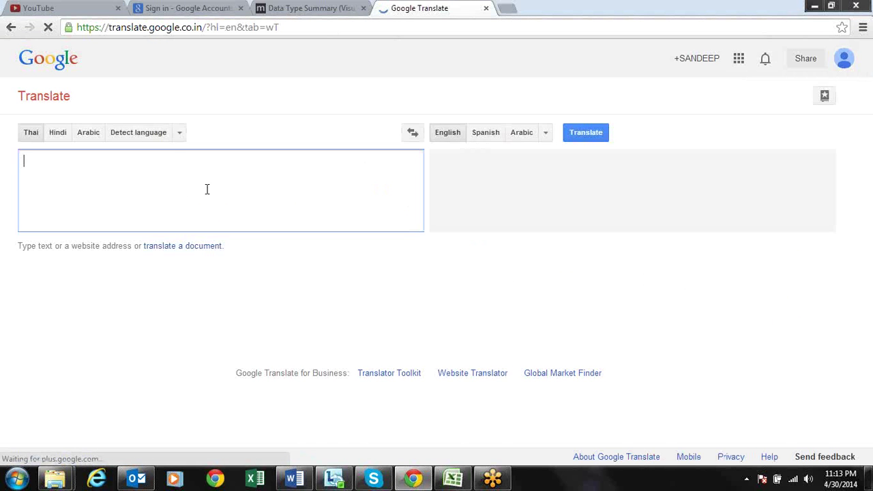
{"action": "key", "text": "ctrl+v"}
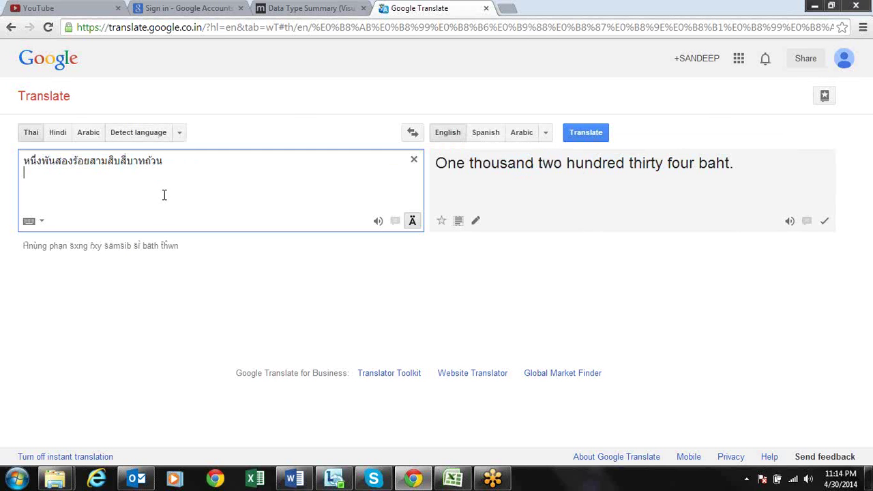
{"action": "left_click", "coordinate": [167, 163]}
Back in Excel, delete the BAHTTEXT result in C2 and the 1234 in B2
{"action": "key", "text": "alt+Tab"}
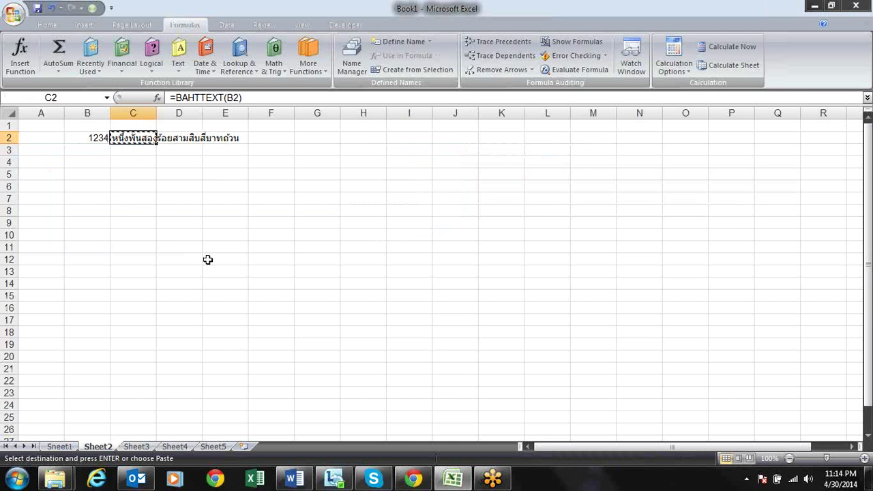
{"action": "key", "text": "Escape"}
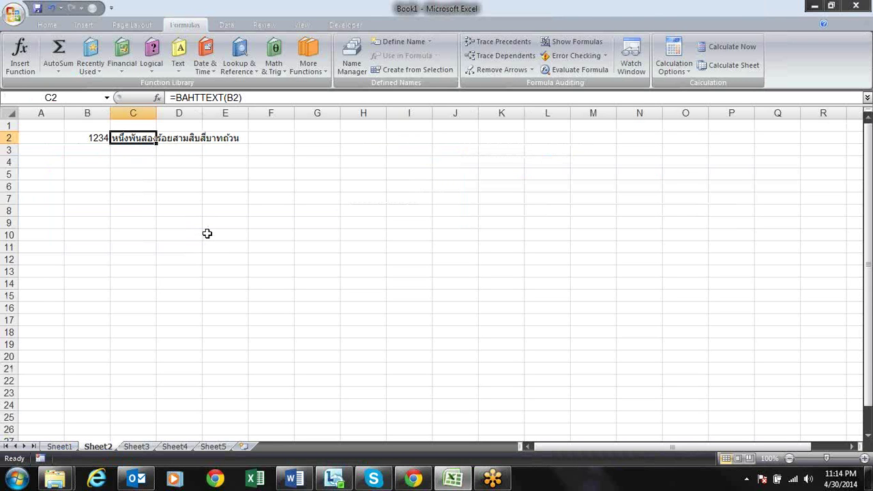
{"action": "key", "text": "Delete"}
{"action": "key", "text": "Left"}
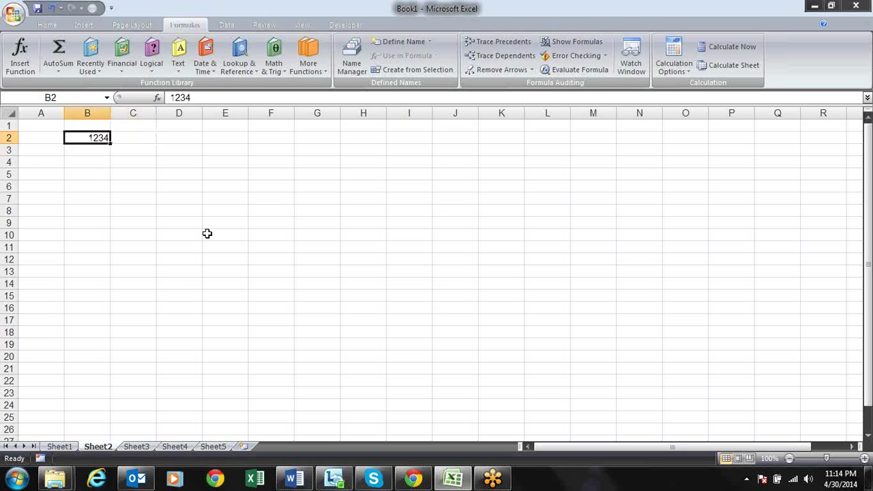
{"action": "key", "text": "Delete"}
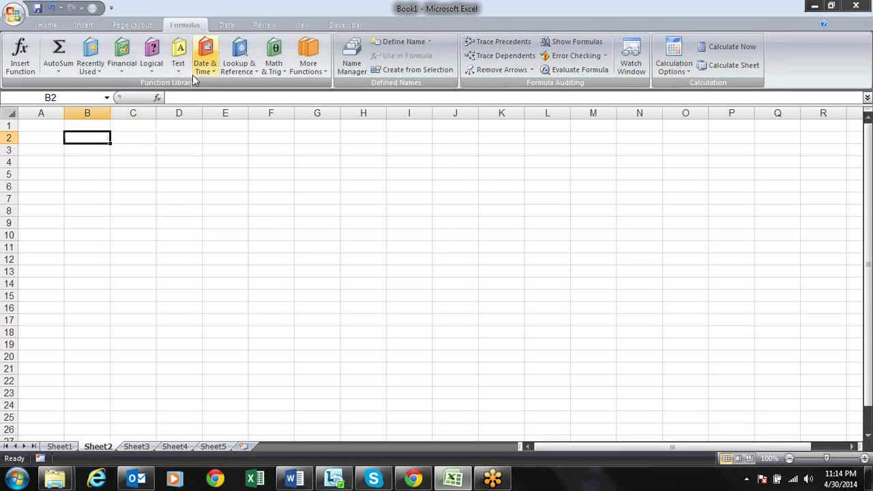
{"action": "left_click", "coordinate": [180, 67]}
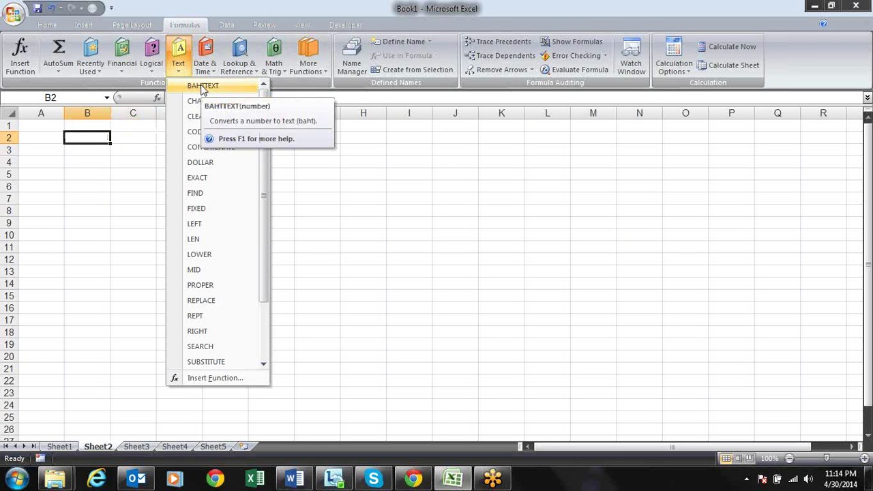
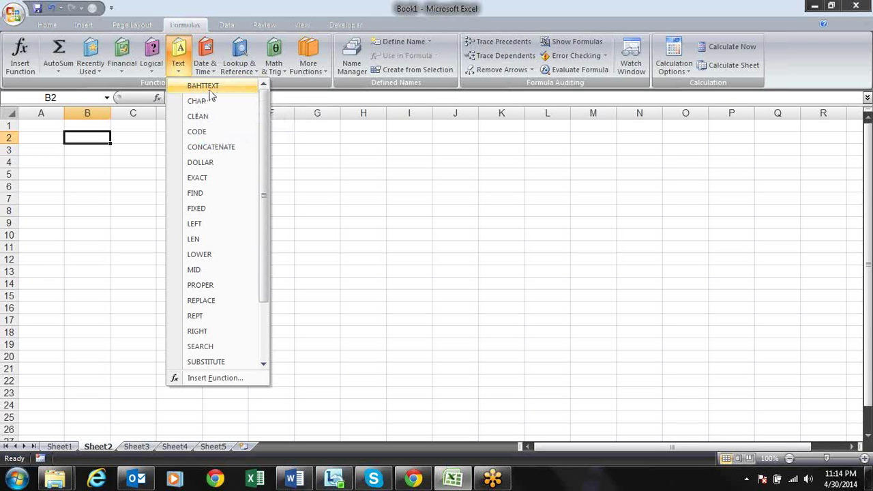
Enter the labels Char in C3 and Code in C4 on Sheet2
{"action": "left_click", "coordinate": [113, 134]}
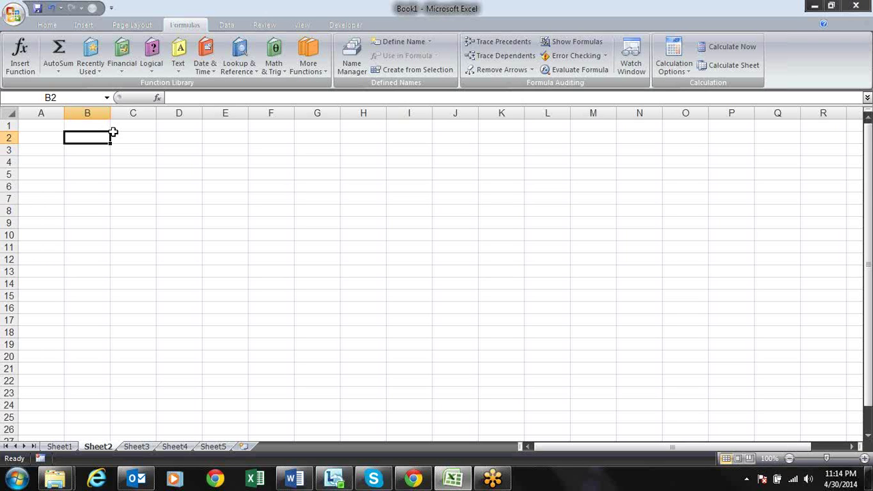
{"action": "left_click", "coordinate": [154, 161]}
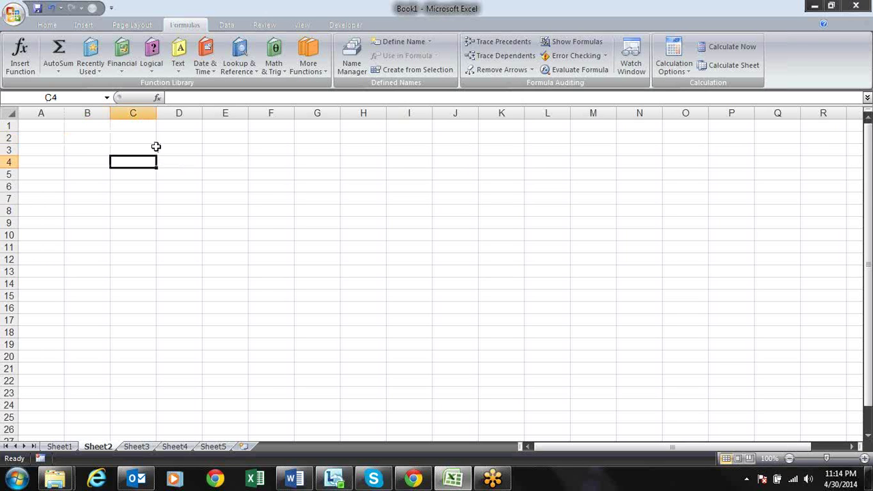
{"action": "left_click", "coordinate": [180, 70]}
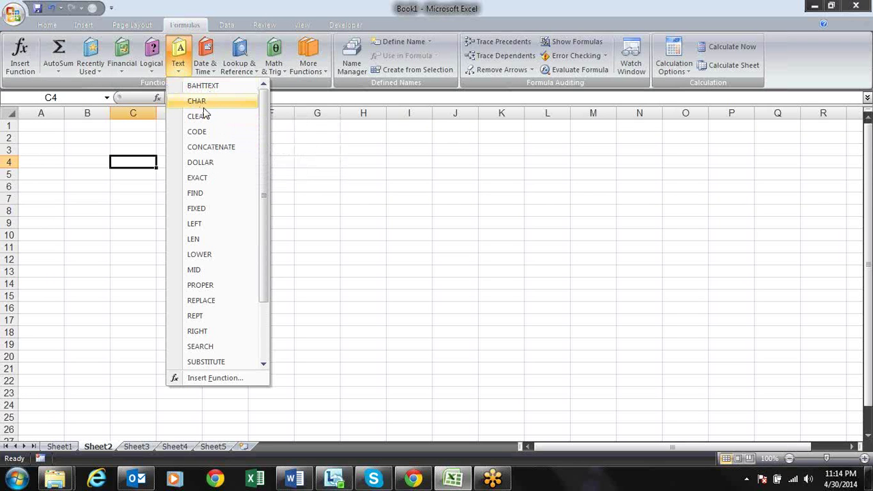
{"action": "left_click", "coordinate": [117, 138]}
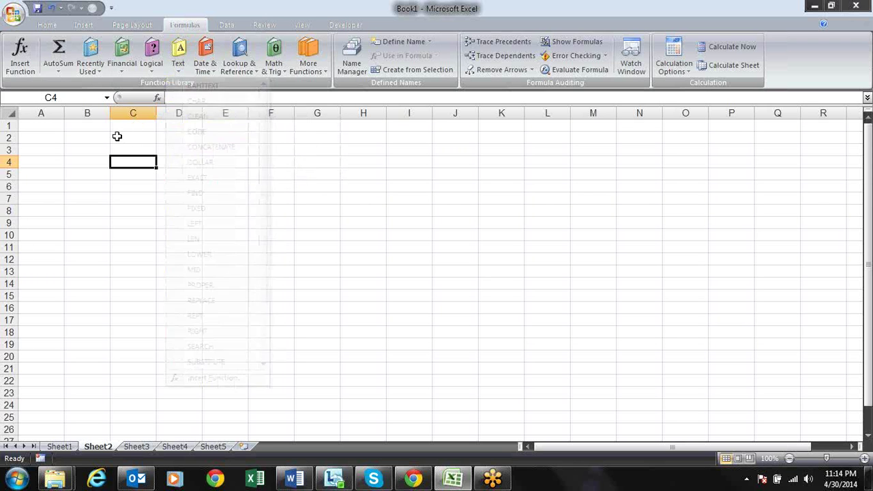
{"action": "left_click", "coordinate": [130, 145]}
{"action": "type", "text": "Char"}
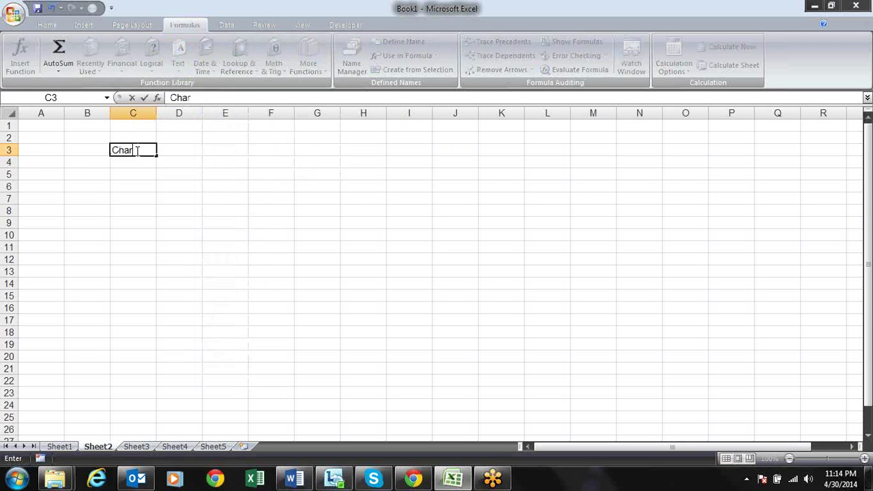
{"action": "key", "text": "Return"}
{"action": "type", "text": "Code"}
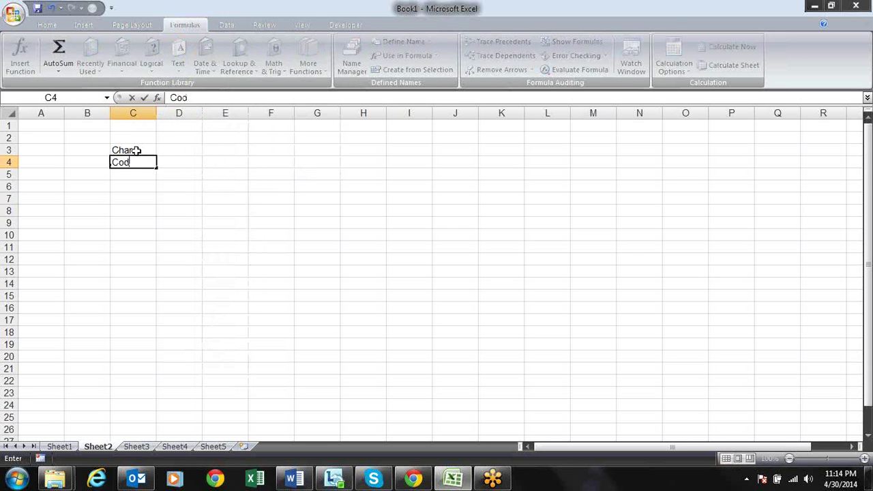
{"action": "key", "text": "Return"}
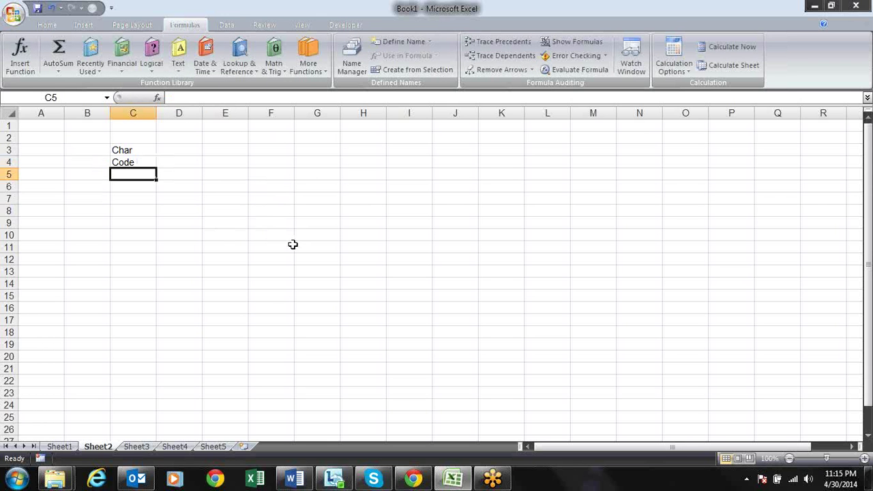
Make the Char and Code labels in C3:C4 bold
{"action": "key", "text": "Up"}
{"action": "key", "text": "Up"}
{"action": "key", "text": "shift+Down"}
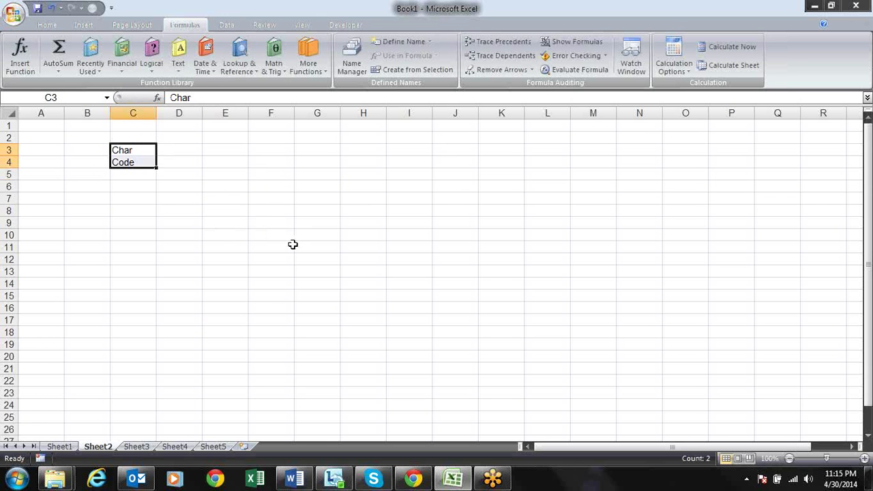
{"action": "key", "text": "ctrl+b"}
{"action": "key", "text": "Right"}
{"action": "key", "text": "Right"}
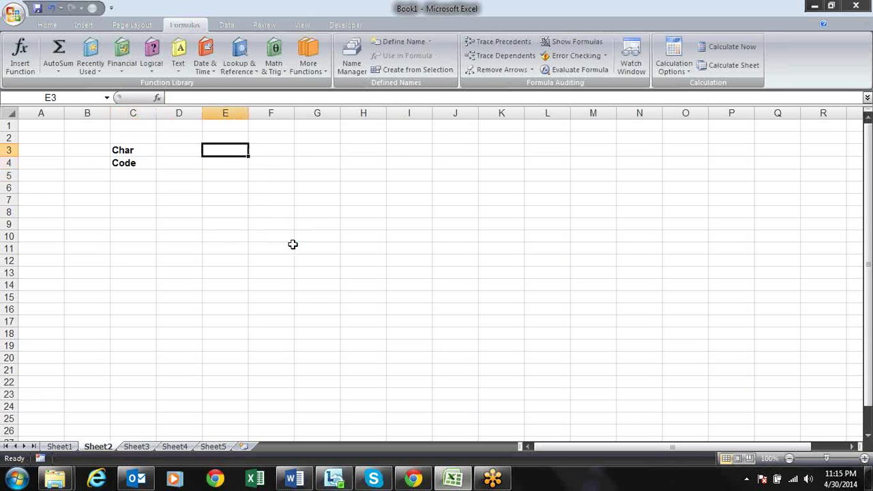
{"action": "key", "text": "Left"}
{"action": "key", "text": "Left"}
{"action": "key", "text": "shift+Down"}
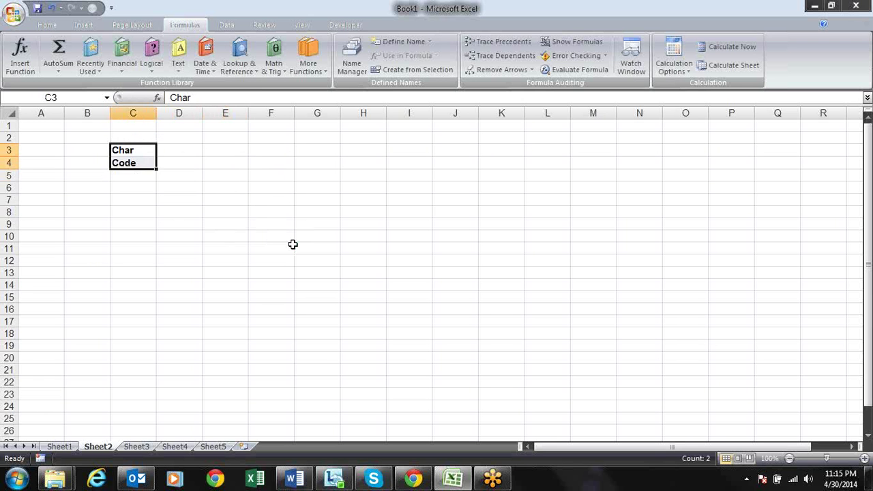
{"action": "key", "text": "Right"}
{"action": "key", "text": "Right"}
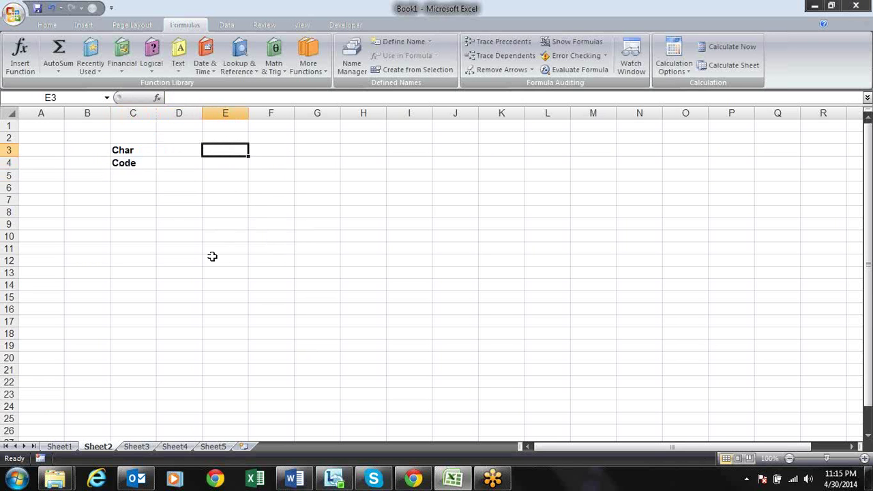
{"action": "left_click", "coordinate": [413, 479]}
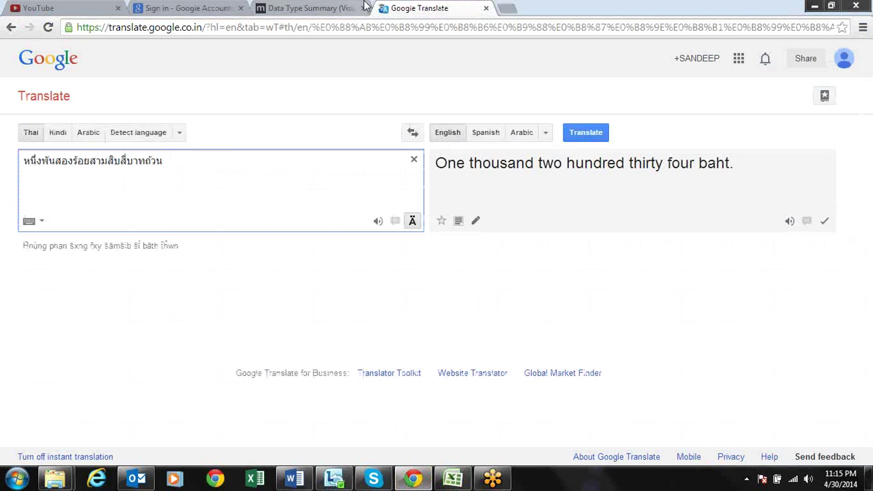
Search Google for ascii
{"action": "left_click", "coordinate": [367, 33]}
{"action": "type", "text": "google.com"}
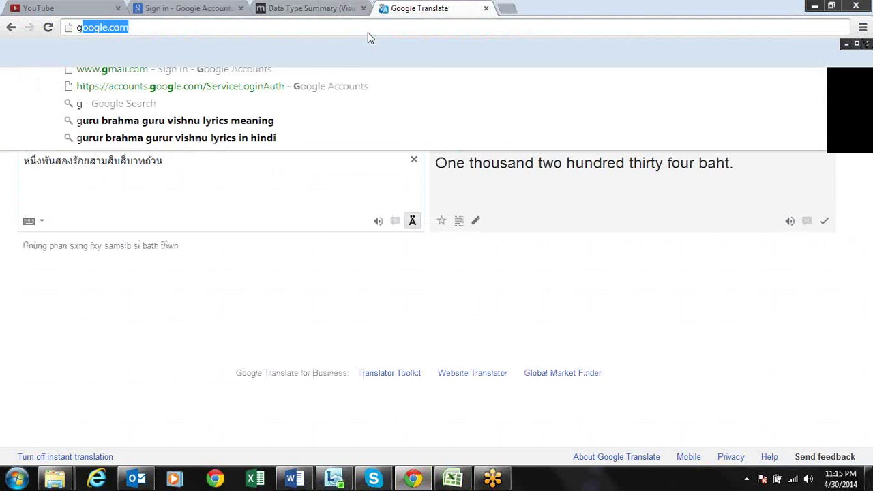
{"action": "key", "text": "Return"}
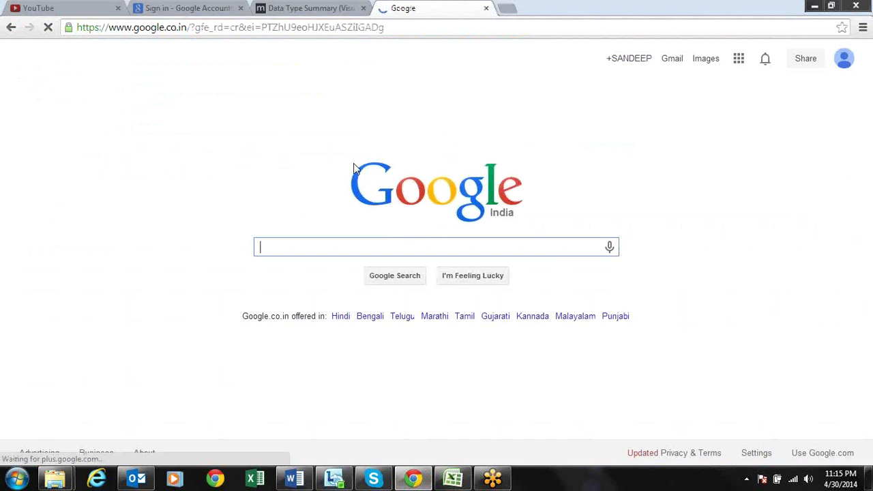
{"action": "type", "text": "asc"}
{"action": "type", "text": "ii"}
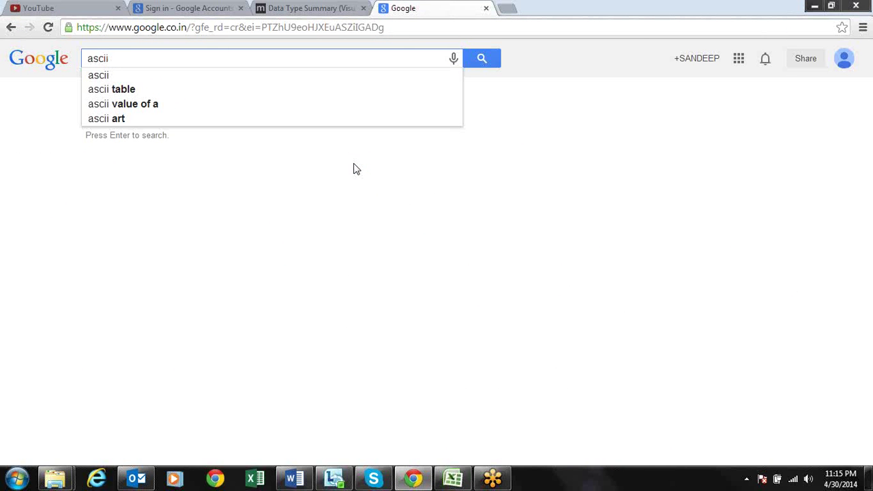
{"action": "key", "text": "Return"}
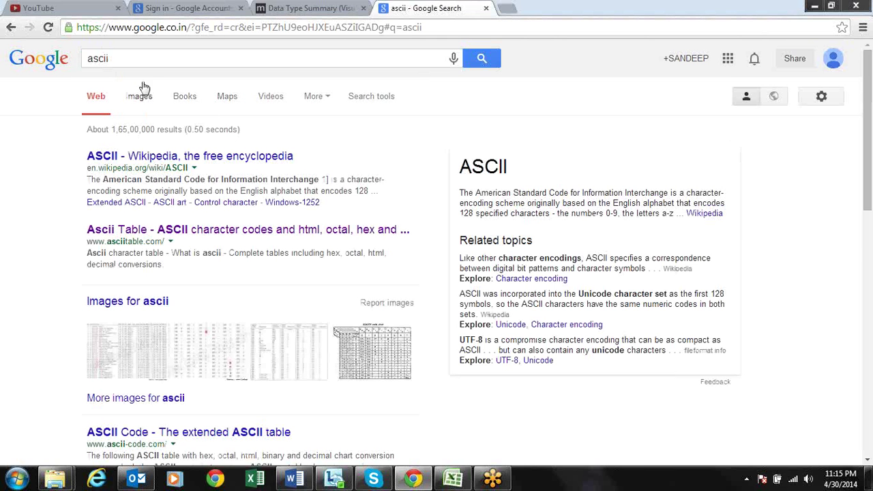
Bring up the ASCII character code table on asciitable.com, then return to Excel
{"action": "left_click", "coordinate": [202, 156]}
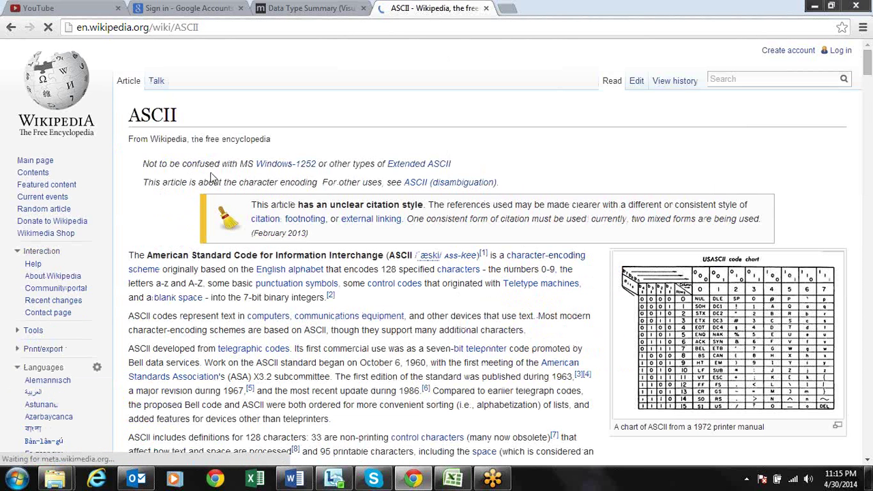
{"action": "key", "text": "alt+Left"}
{"action": "left_click", "coordinate": [169, 229]}
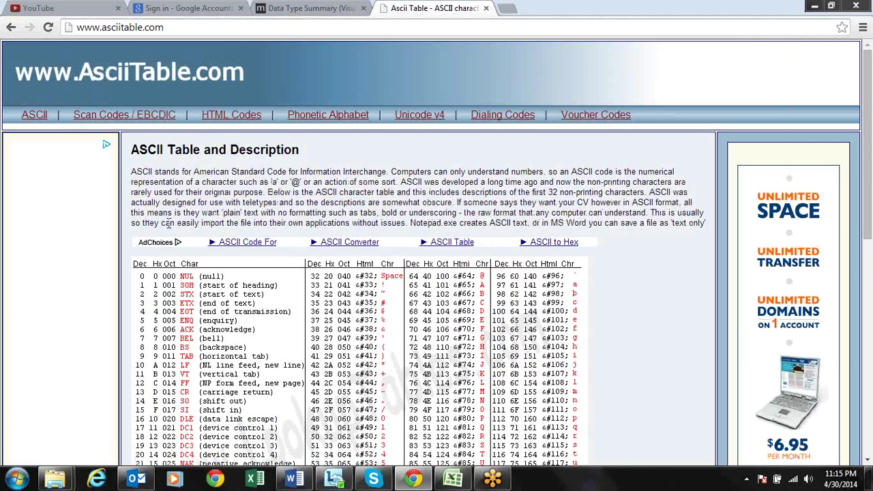
{"action": "scroll", "coordinate": [169, 229], "scroll_direction": "down", "scroll_amount": 2}
{"action": "scroll", "coordinate": [169, 229], "scroll_direction": "down", "scroll_amount": 3}
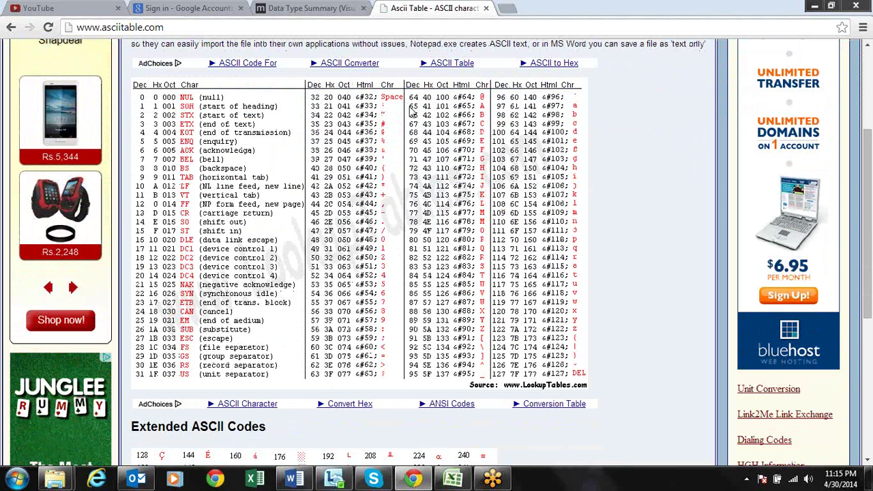
{"action": "left_click_drag", "start_coordinate": [413, 113], "coordinate": [417, 113]}
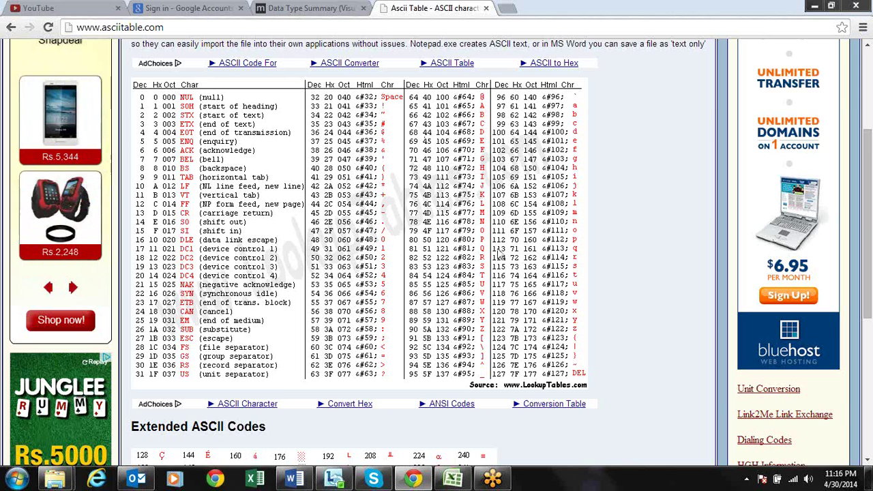
{"action": "key", "text": "alt+Tab"}
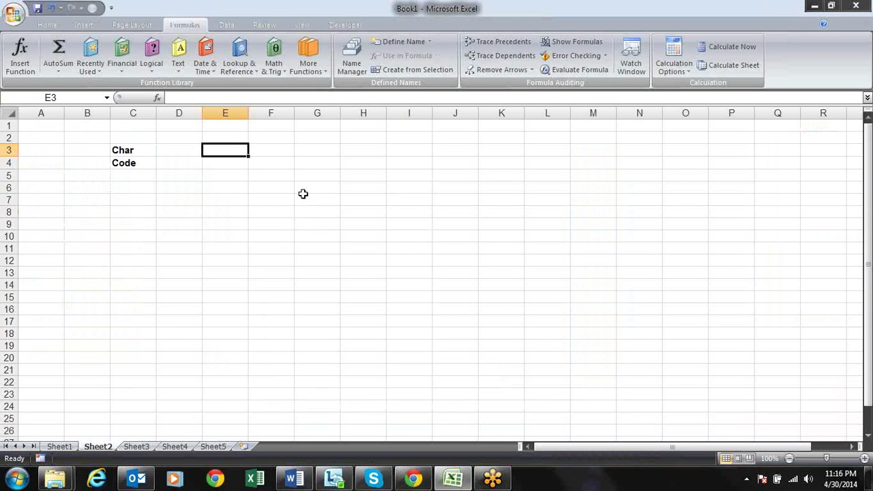
Fill the numbers 1 to 13 down E3:E15
{"action": "type", "text": "1"}
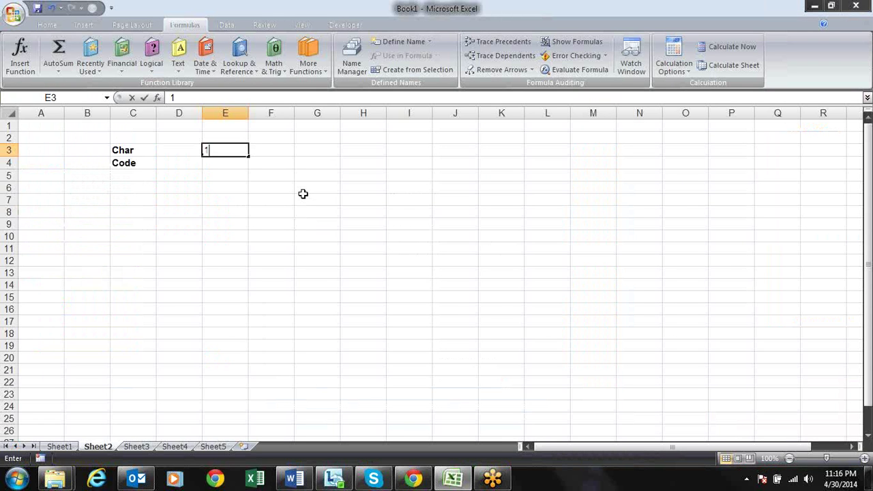
{"action": "key", "text": "Return"}
{"action": "type", "text": "23"}
{"action": "key", "text": "Return"}
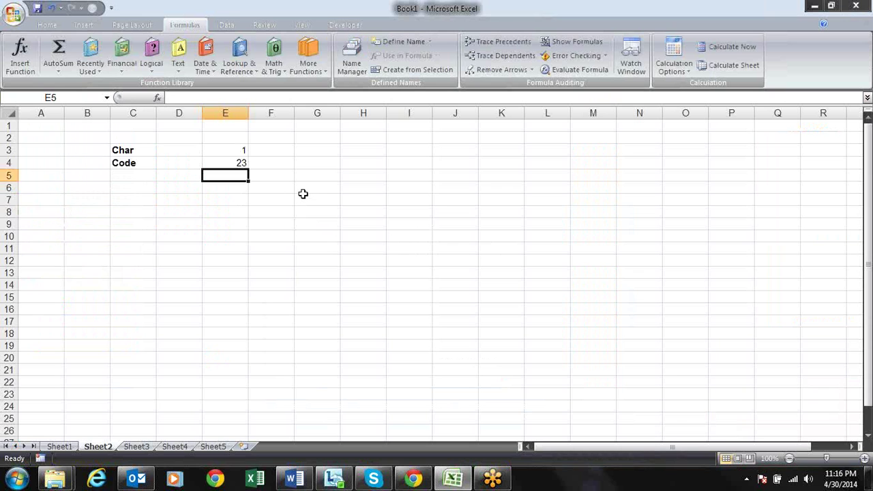
{"action": "key", "text": "Up"}
{"action": "type", "text": "2"}
{"action": "key", "text": "Return"}
{"action": "key", "text": "Up"}
{"action": "key", "text": "Up"}
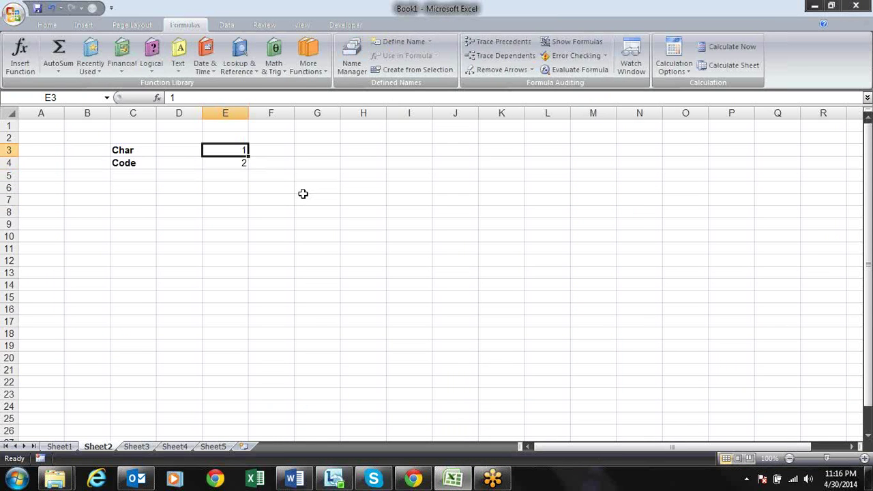
{"action": "key", "text": "shift+Down"}
{"action": "left_click_drag", "start_coordinate": [250, 168], "coordinate": [235, 300]}
Try filling a letter series from A and B in F3:F4, then clear it
{"action": "left_click", "coordinate": [272, 148]}
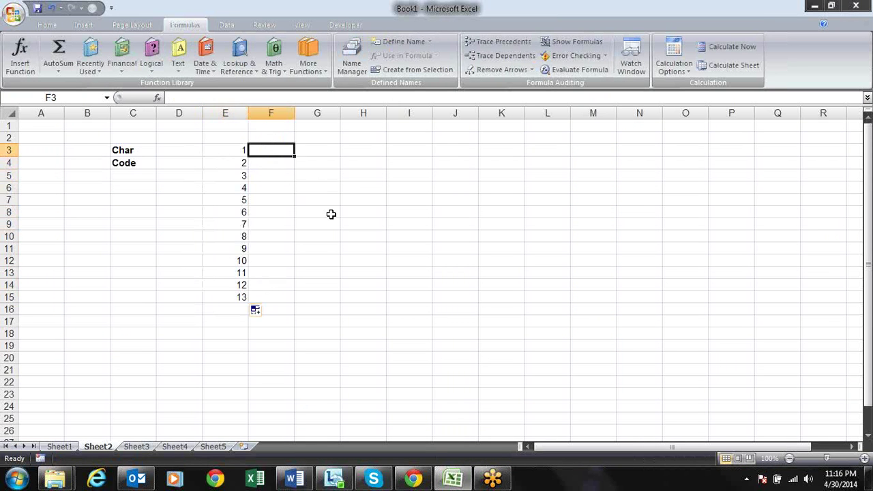
{"action": "type", "text": "A"}
{"action": "key", "text": "Return"}
{"action": "type", "text": "B"}
{"action": "key", "text": "Return"}
{"action": "key", "text": "Up"}
{"action": "key", "text": "Up"}
{"action": "key", "text": "shift+Down"}
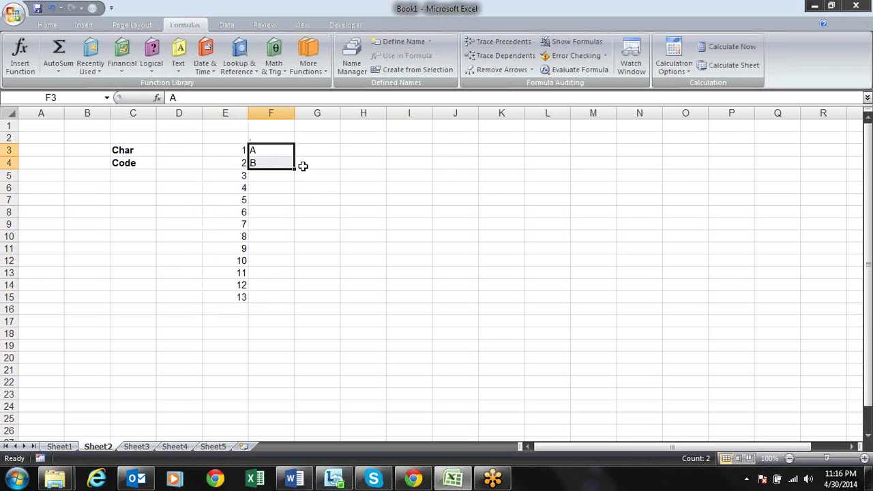
{"action": "left_click_drag", "start_coordinate": [295, 169], "coordinate": [298, 290]}
{"action": "key", "text": "Delete"}
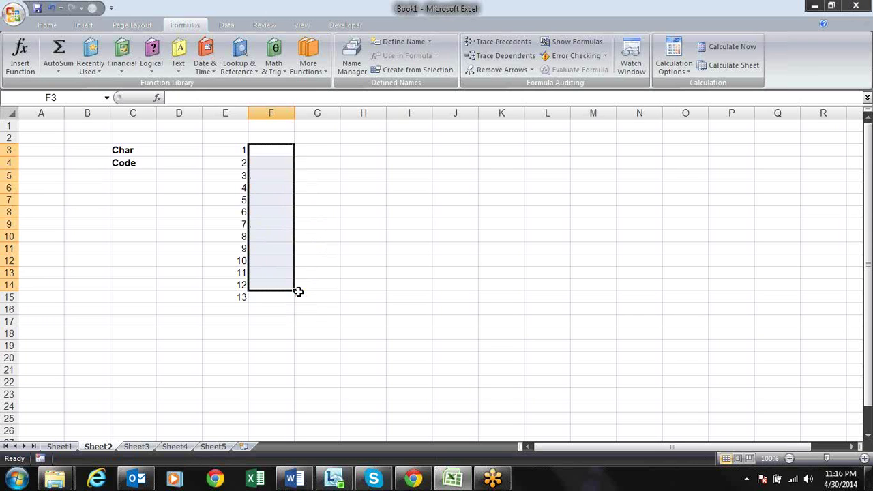
Put the letter A in F3 and start a CODE formula in G3
{"action": "key", "text": "Left"}
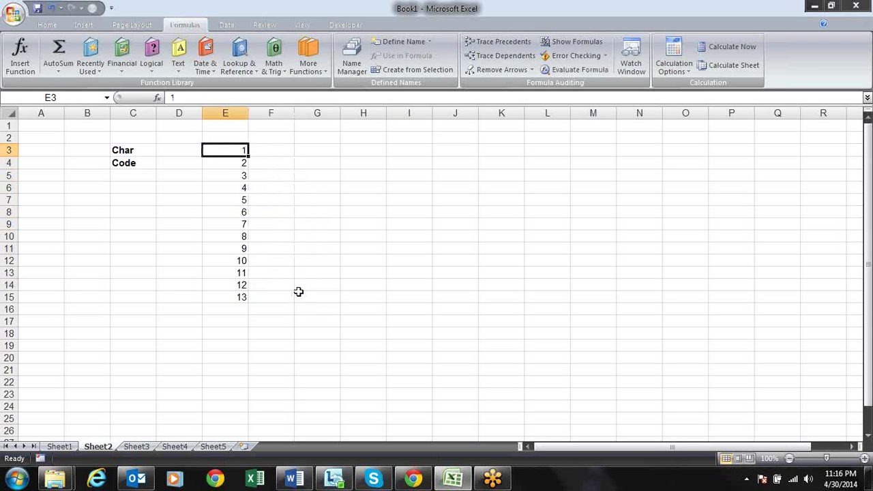
{"action": "key", "text": "Right"}
{"action": "type", "text": "A"}
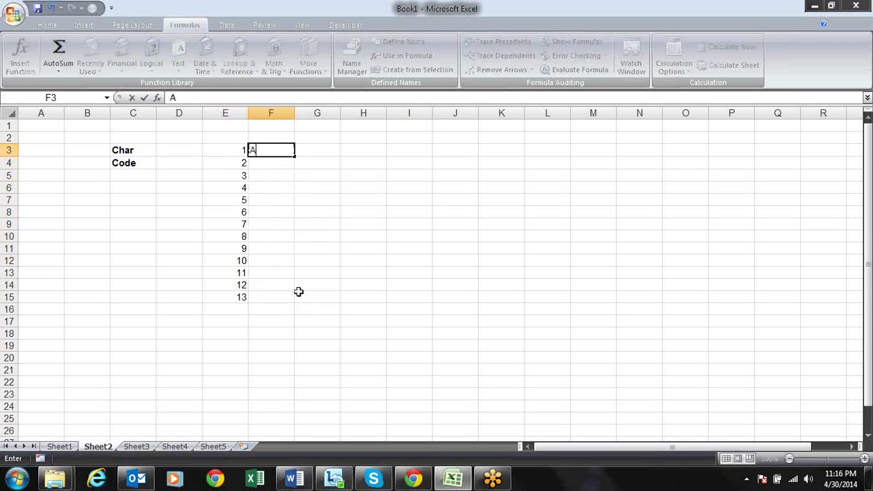
{"action": "key", "text": "Return"}
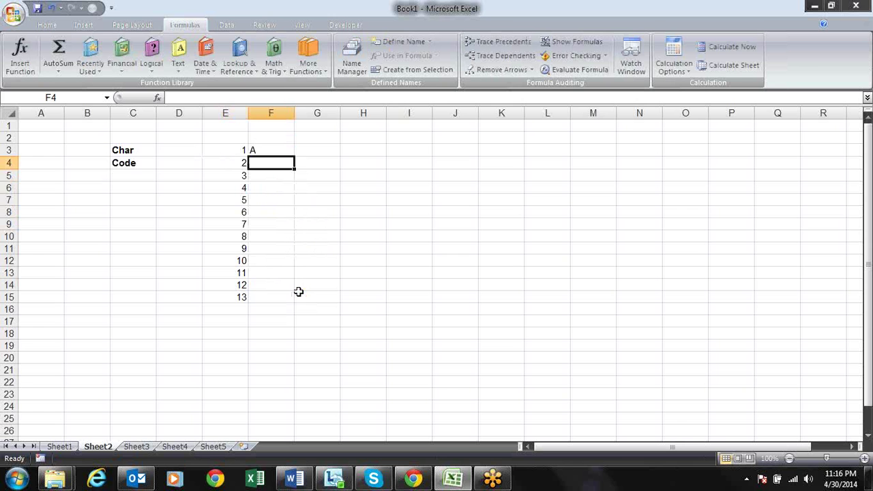
{"action": "key", "text": "Up"}
{"action": "key", "text": "Right"}
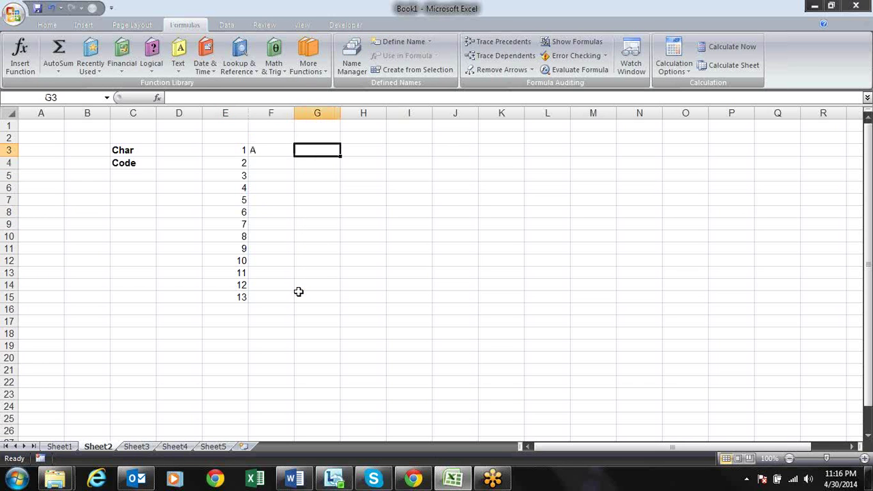
{"action": "type", "text": "=cod"}
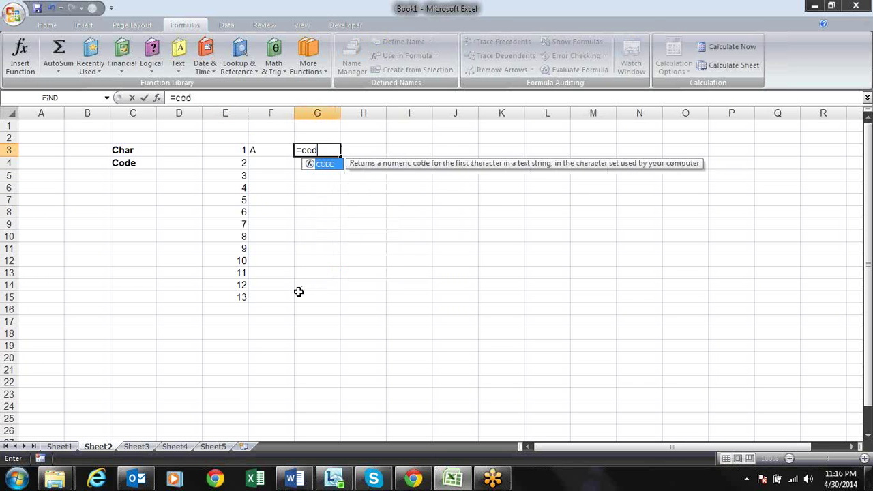
Enter =CODE(F3) in G3 to return 65
{"action": "key", "text": "Tab"}
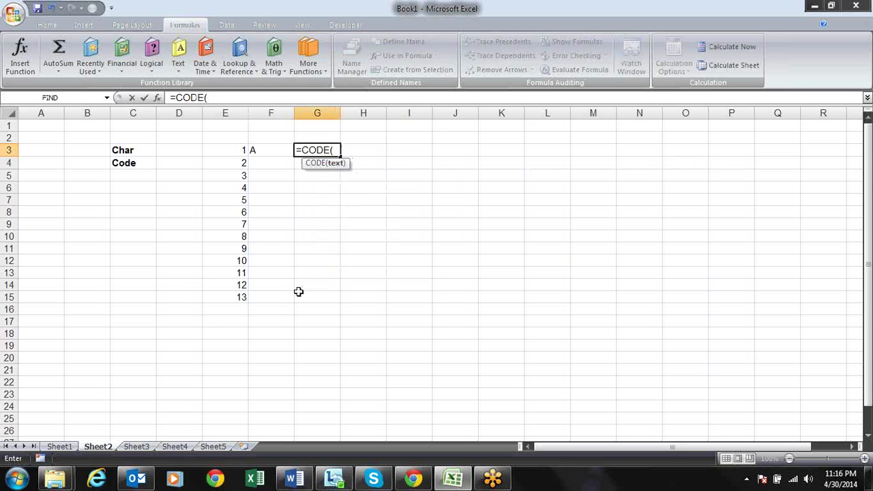
{"action": "left_click", "coordinate": [276, 152]}
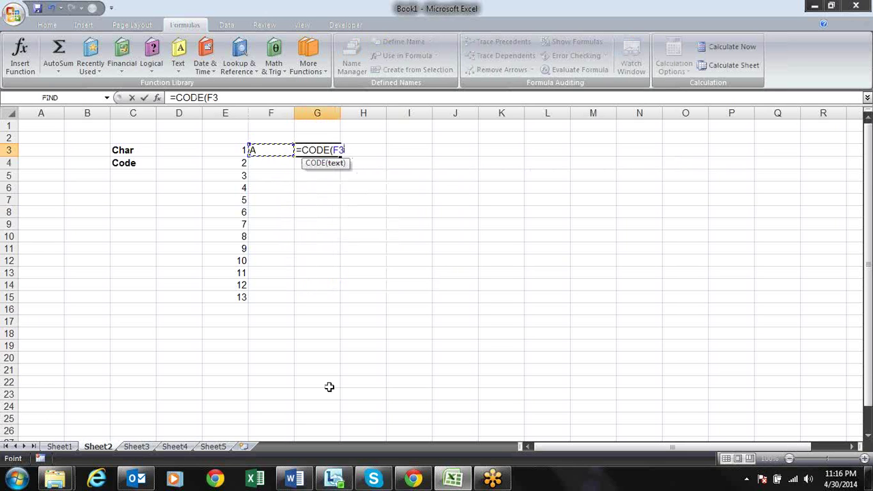
{"action": "type", "text": ")"}
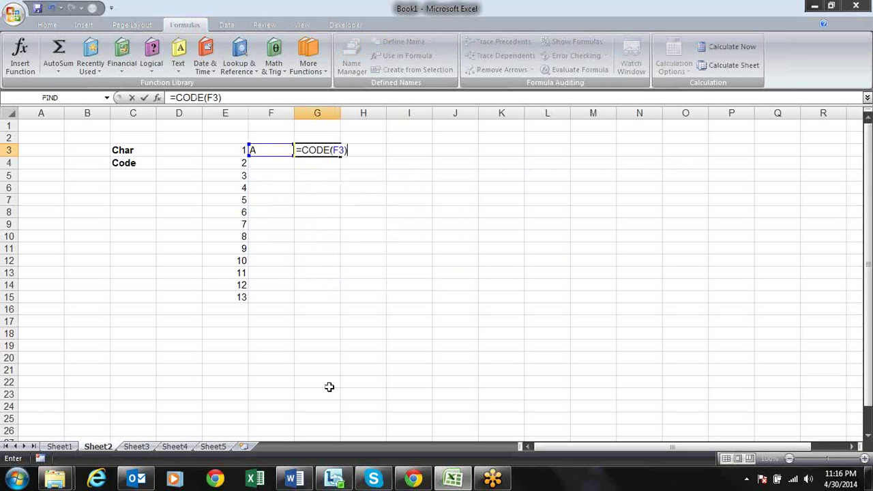
{"action": "key", "text": "Return"}
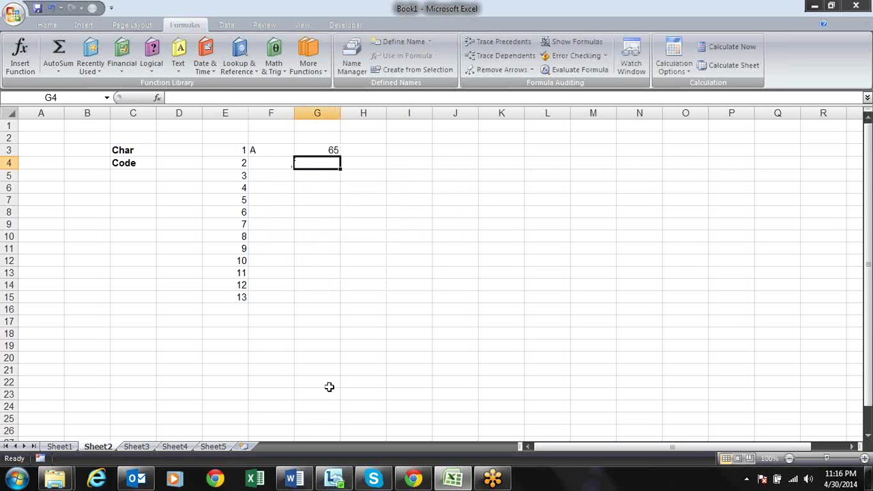
Enter =G3+1 in H3 to show the next code, 66
{"action": "key", "text": "Up"}
{"action": "key", "text": "Right"}
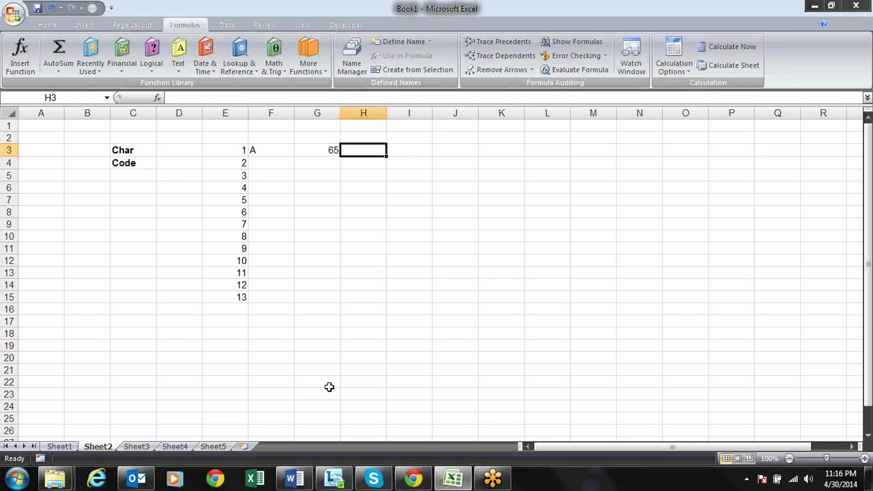
{"action": "type", "text": "="}
{"action": "key", "text": "Left"}
{"action": "type", "text": "+1"}
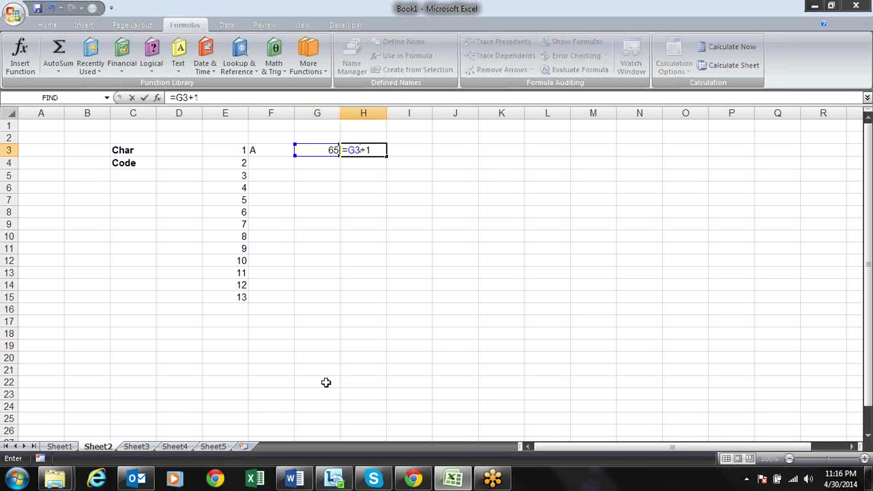
{"action": "key", "text": "Return"}
{"action": "key", "text": "Up"}
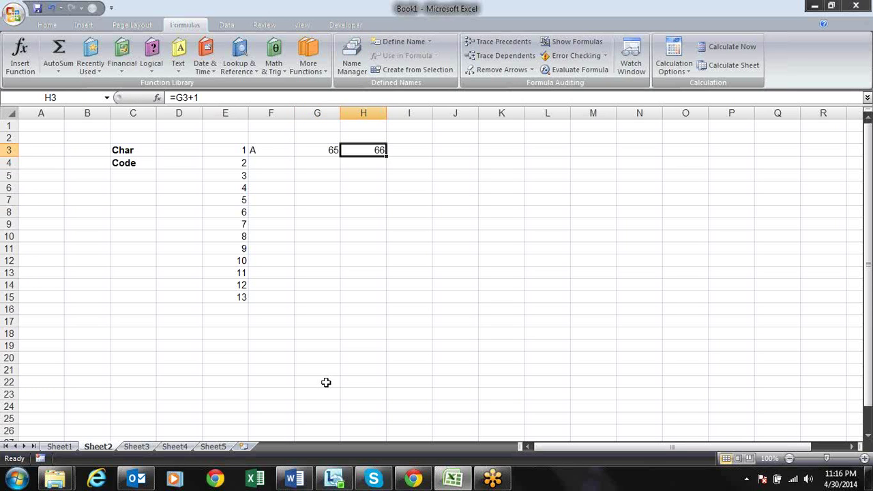
{"action": "key", "text": "Right"}
Enter =CHAR(H3) in I3 to show B, then review the G3 and H3 formulas
{"action": "type", "text": "=cha"}
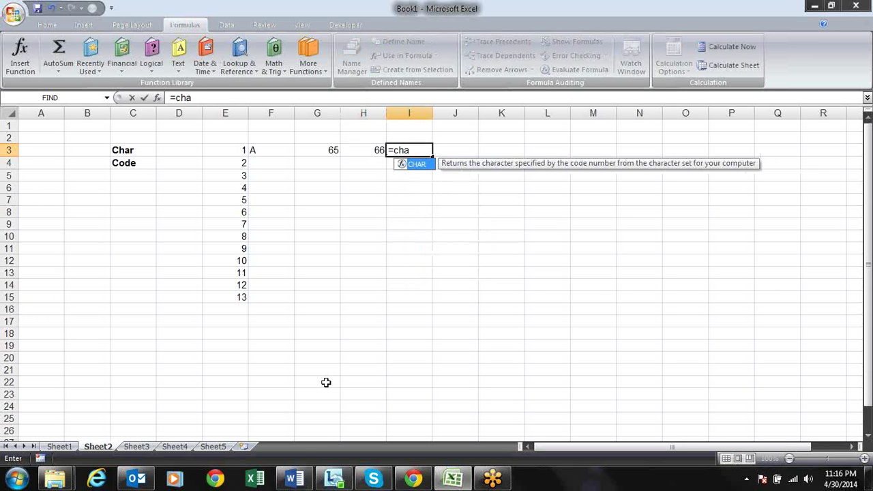
{"action": "key", "text": "Tab"}
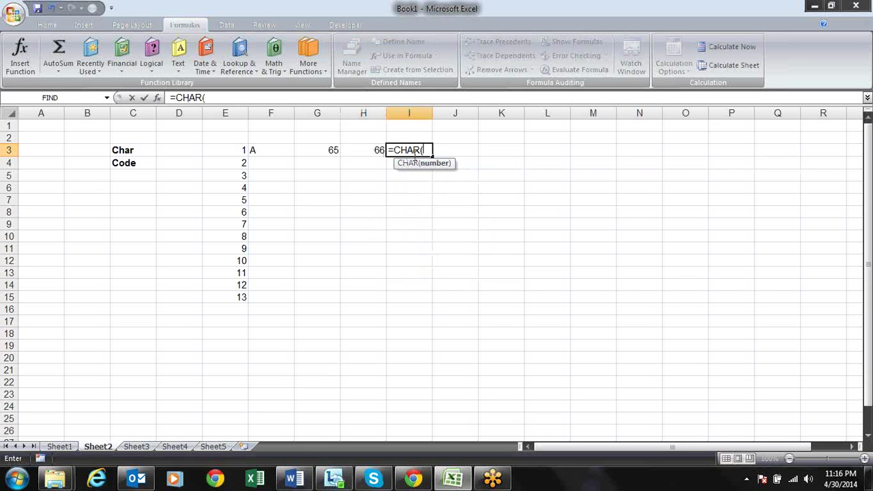
{"action": "left_click", "coordinate": [377, 151]}
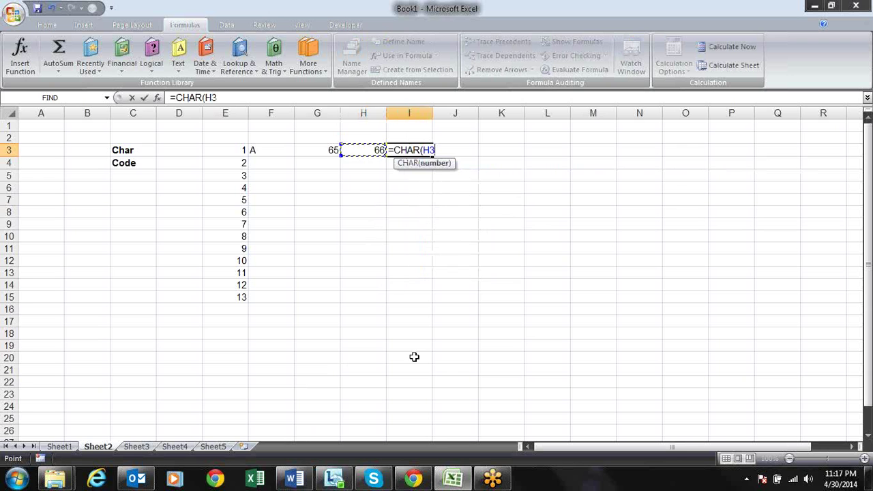
{"action": "type", "text": ")"}
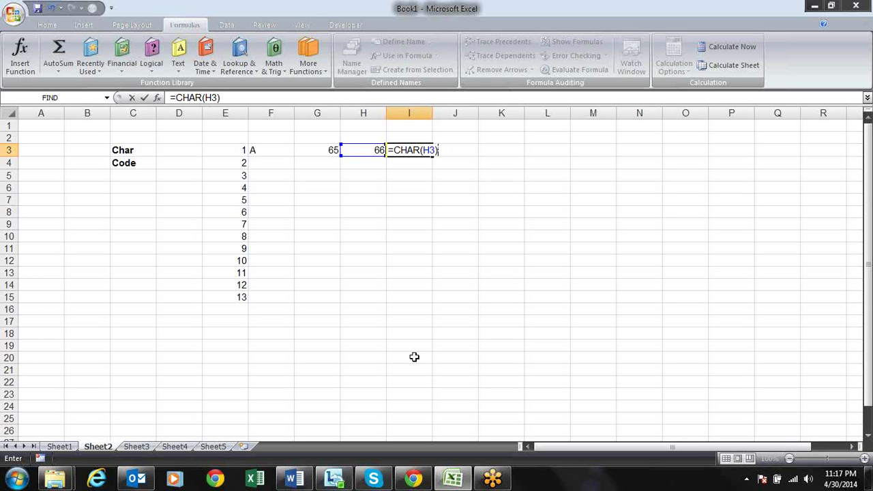
{"action": "key", "text": "Return"}
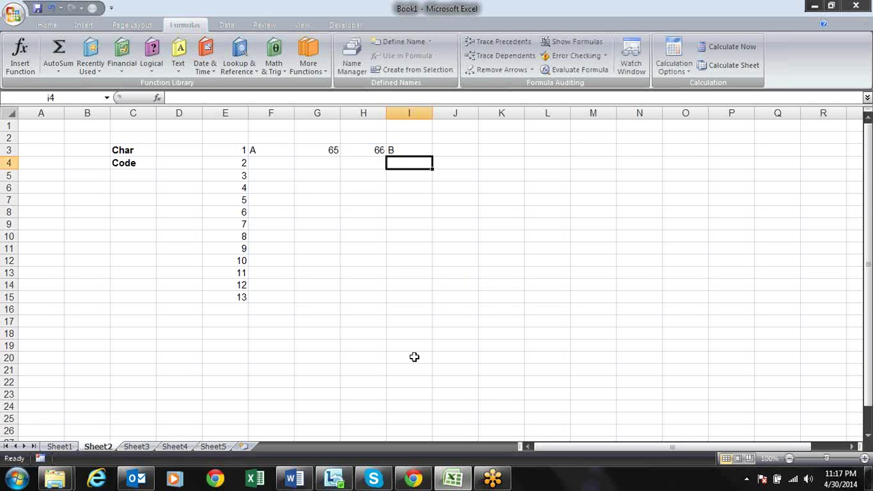
{"action": "key", "text": "Up"}
{"action": "key", "text": "Left"}
{"action": "key", "text": "Left"}
{"action": "key", "text": "Left"}
{"action": "key", "text": "Right"}
{"action": "key", "text": "Right"}
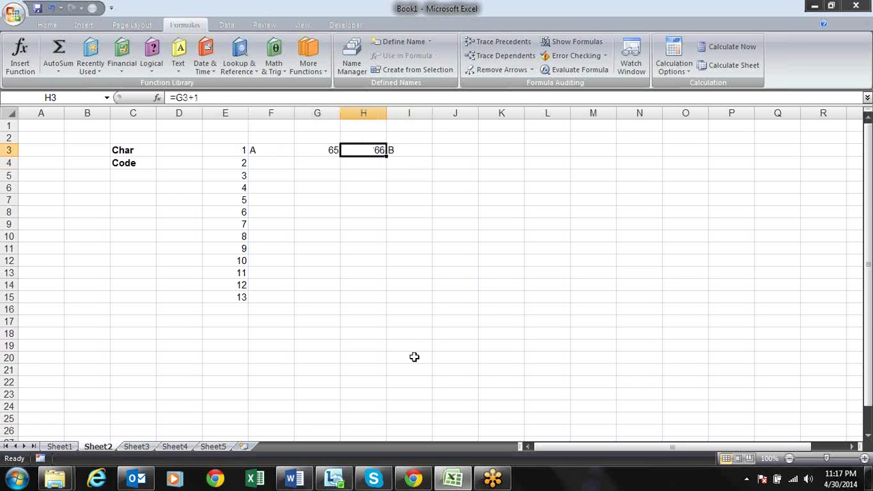
{"action": "key", "text": "Right"}
Clear the helper cells G3:I3 holding 65, 66 and B
{"action": "key", "text": "Left"}
{"action": "key", "text": "Left"}
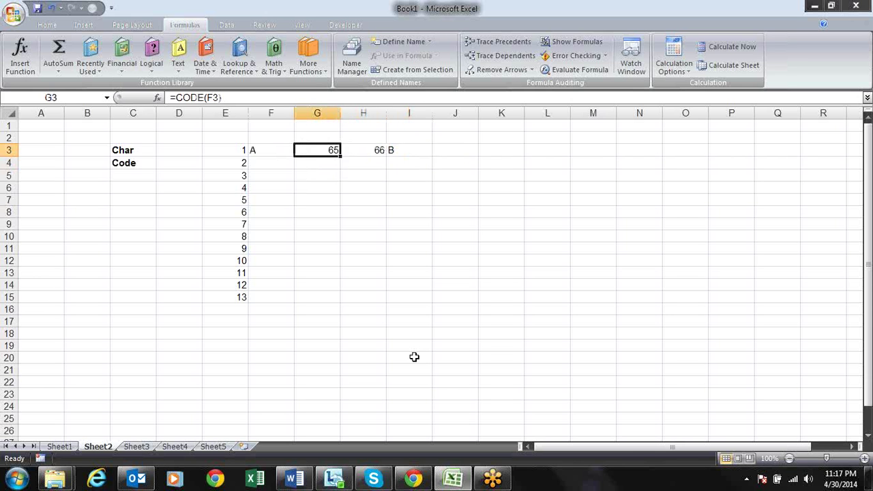
{"action": "key", "text": "shift+Right"}
{"action": "key", "text": "shift+Right"}
{"action": "key", "text": "Delete"}
{"action": "key", "text": "Left"}
{"action": "key", "text": "Down"}
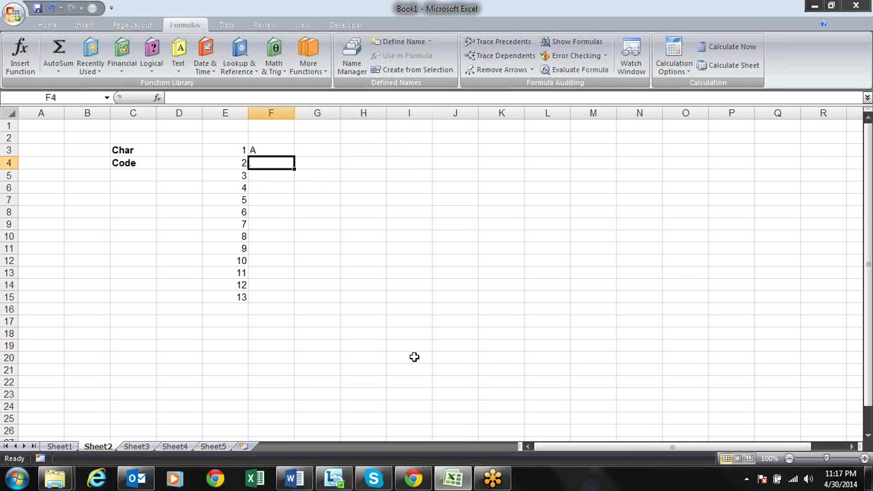
Enter =CHAR(CODE(F3)+1) in F4 and fill it down to F16
{"action": "type", "text": "=char"}
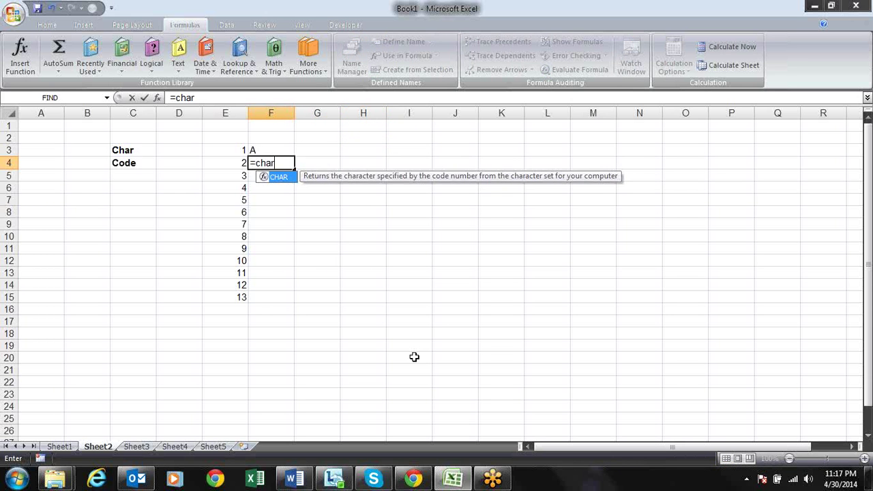
{"action": "key", "text": "Tab"}
{"action": "type", "text": "cod"}
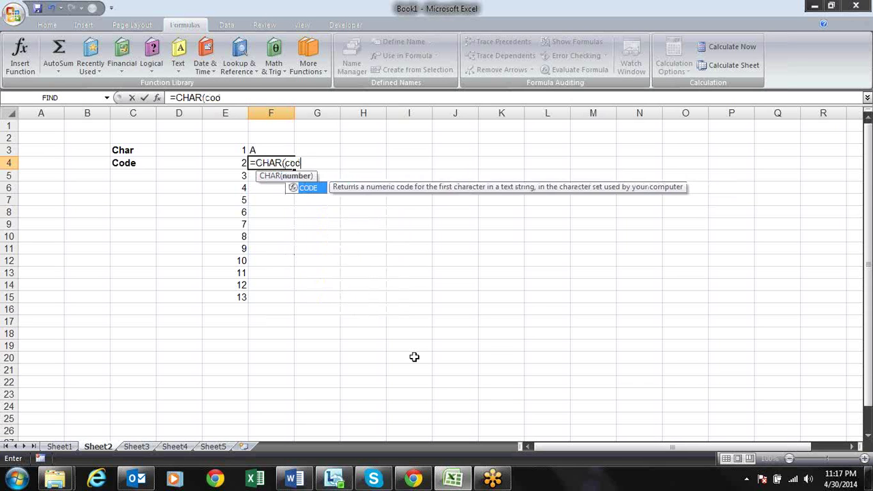
{"action": "key", "text": "Tab"}
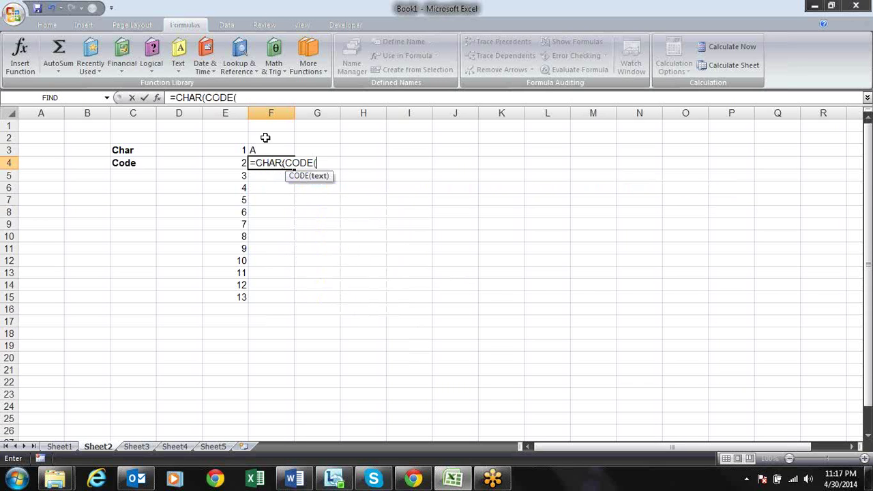
{"action": "left_click", "coordinate": [267, 150]}
{"action": "type", "text": ")+"}
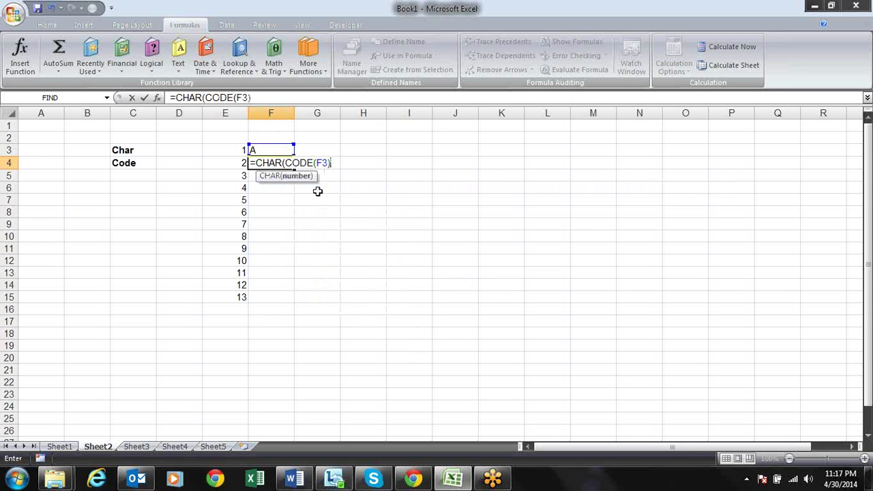
{"action": "type", "text": "1)"}
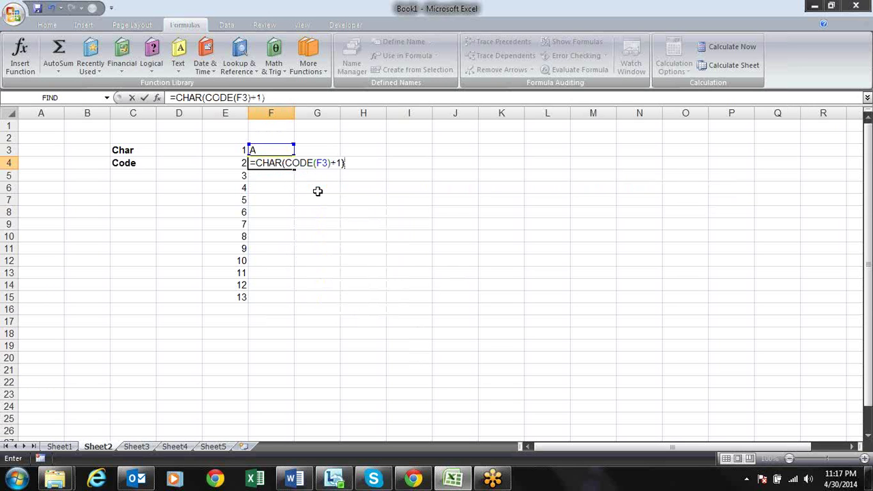
{"action": "key", "text": "ctrl+Return"}
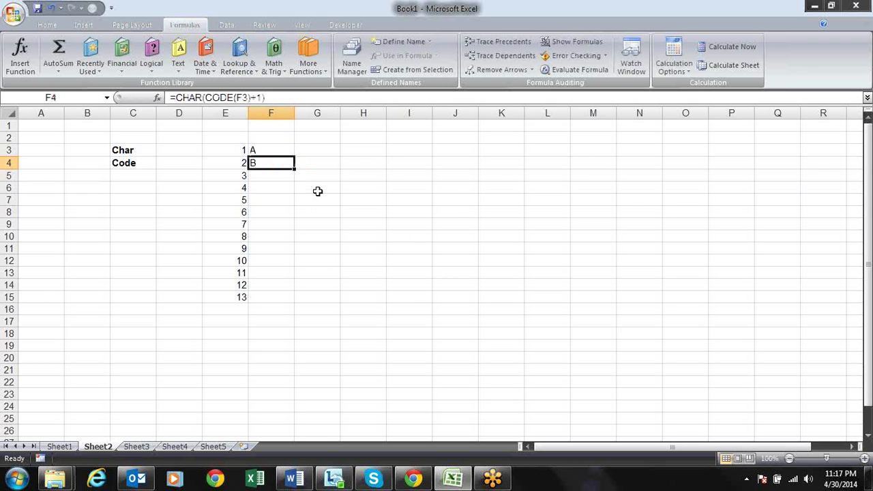
{"action": "left_click_drag", "start_coordinate": [294, 169], "coordinate": [295, 313]}
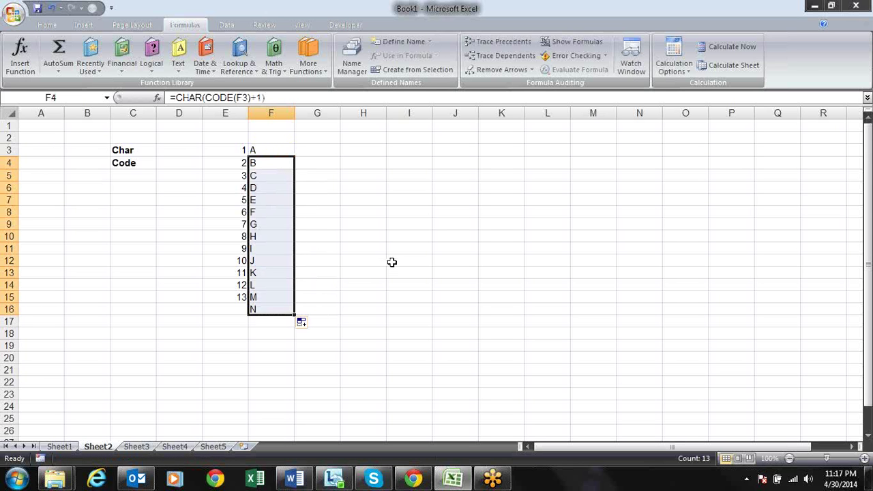
Review the A–N letter formulas in column F and settle on H2
{"action": "key", "text": "Up"}
{"action": "key", "text": "Down"}
{"action": "key", "text": "Down"}
{"action": "key", "text": "Up"}
{"action": "key", "text": "Up"}
{"action": "key", "text": "Up"}
{"action": "key", "text": "Right"}
{"action": "key", "text": "Right"}
{"action": "key", "text": "Right"}
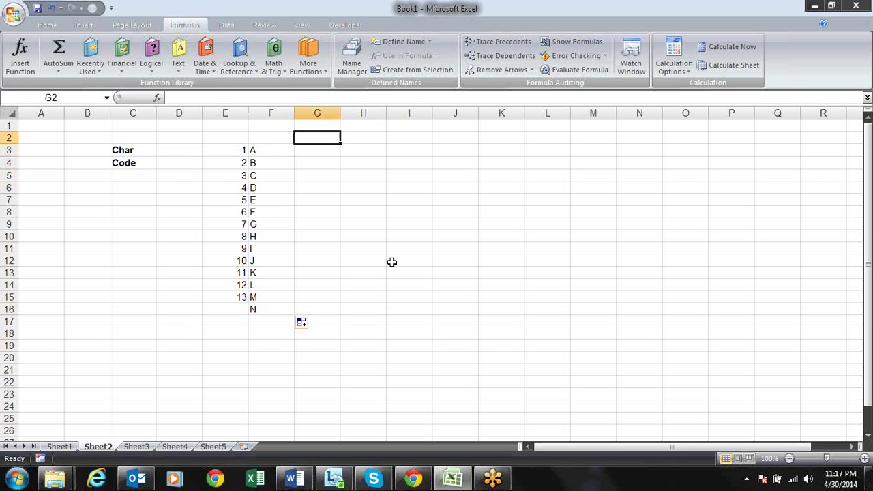
{"action": "key", "text": "Left"}
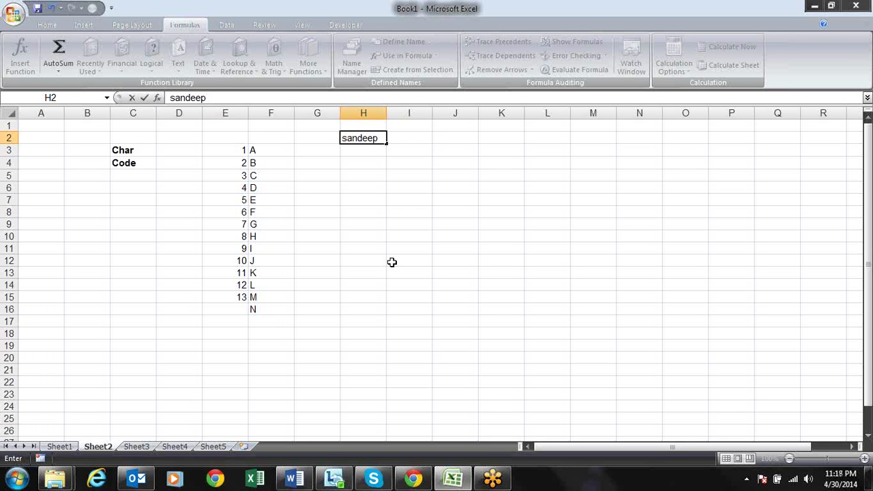
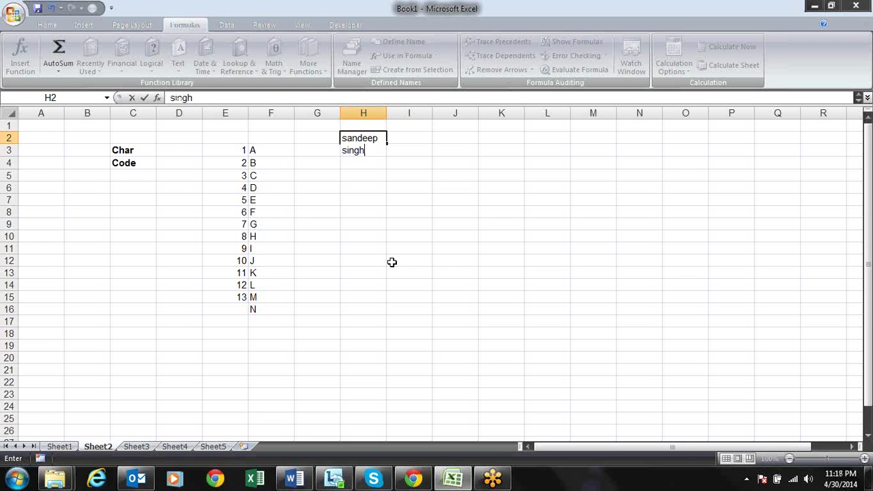
Enter a person's first and last name on two lines in H2 and widen column H
{"action": "key", "text": "Return"}
{"action": "key", "text": "Up"}
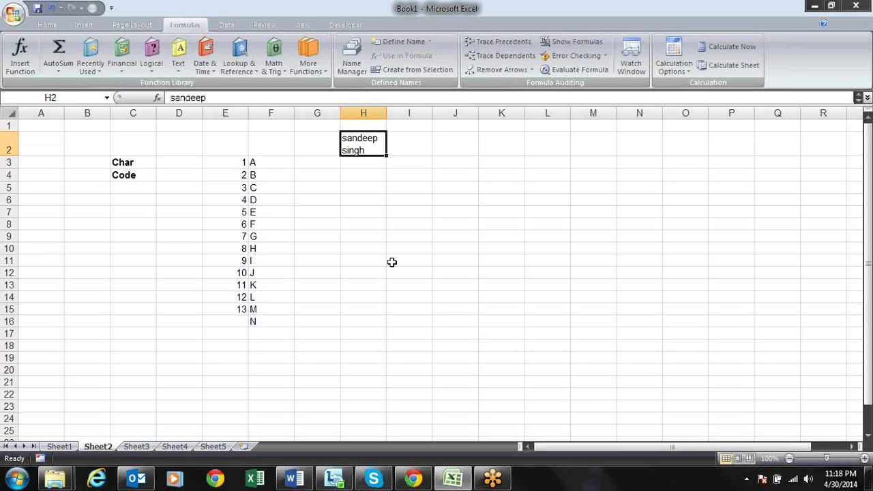
{"action": "left_click_drag", "start_coordinate": [386, 112], "coordinate": [466, 119]}
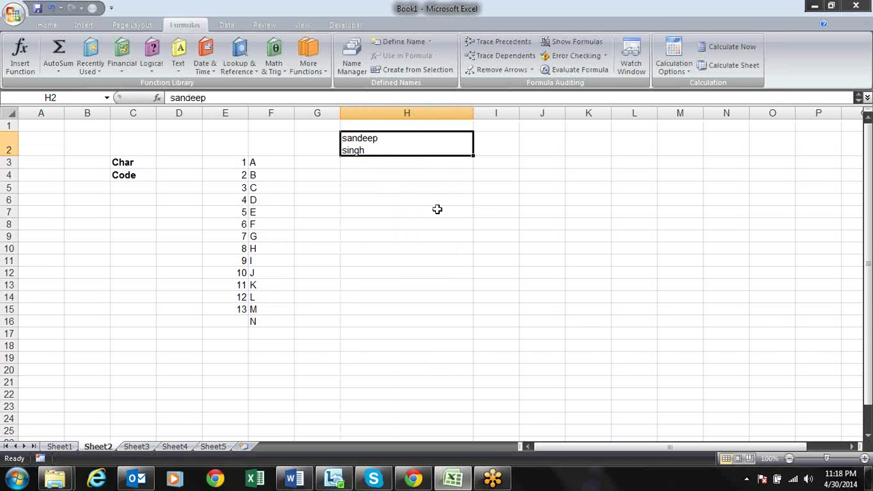
Insert a lone line break into cell H3
{"action": "left_click", "coordinate": [422, 161]}
{"action": "key", "text": "F2"}
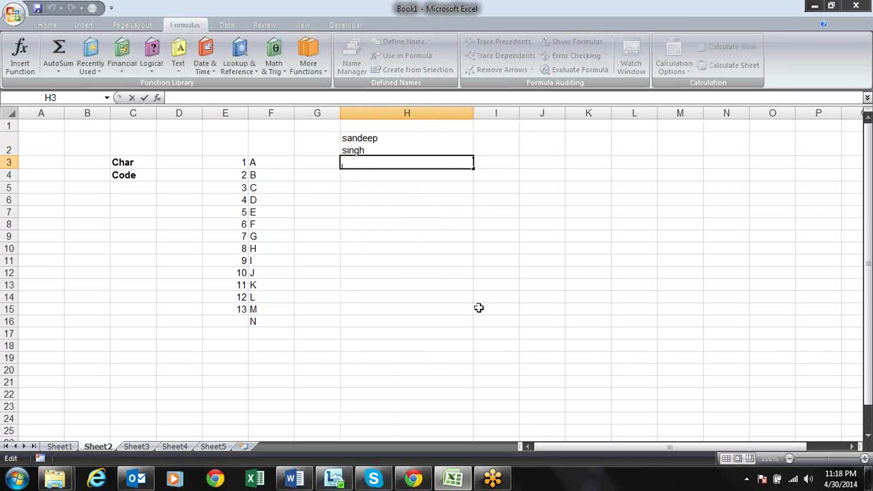
{"action": "key", "text": "alt"}
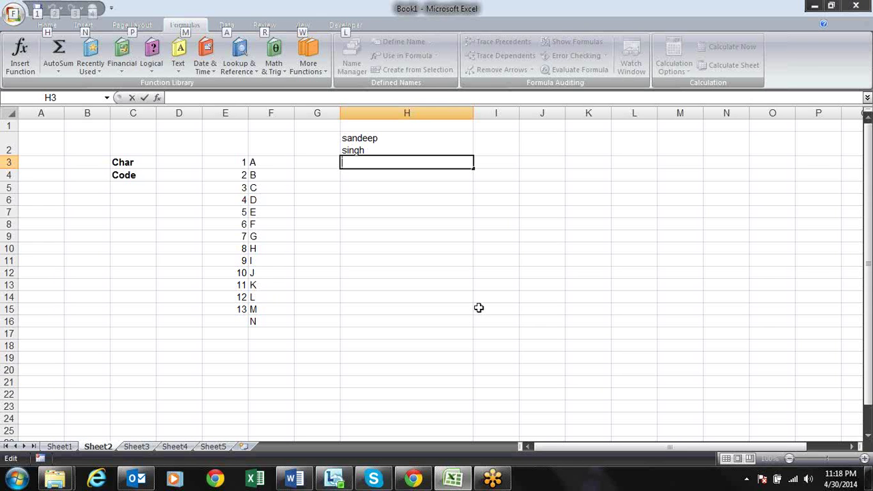
{"action": "key", "text": "alt+Return"}
{"action": "key", "text": "Return"}
{"action": "key", "text": "Up"}
{"action": "key", "text": "Right"}
Enter =CODE(H3) in I3, returning 10, and check it against the ASCII table
{"action": "type", "text": "="}
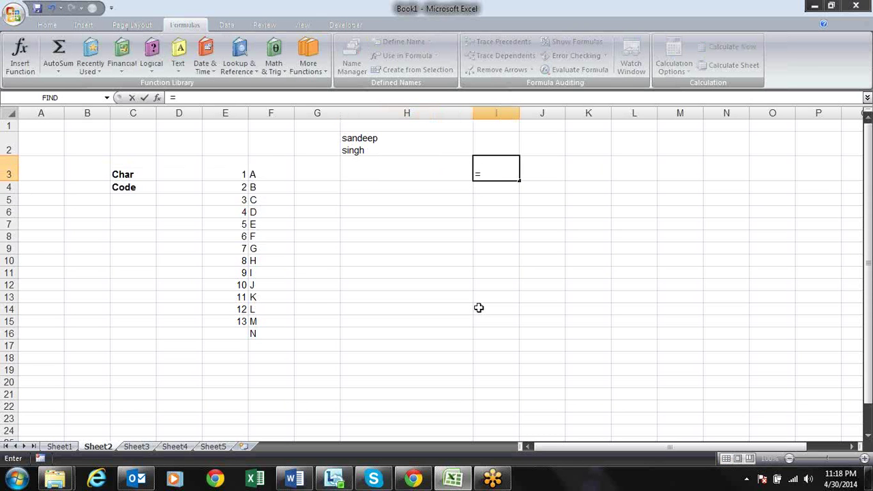
{"action": "type", "text": "cod"}
{"action": "key", "text": "Tab"}
{"action": "key", "text": "Left"}
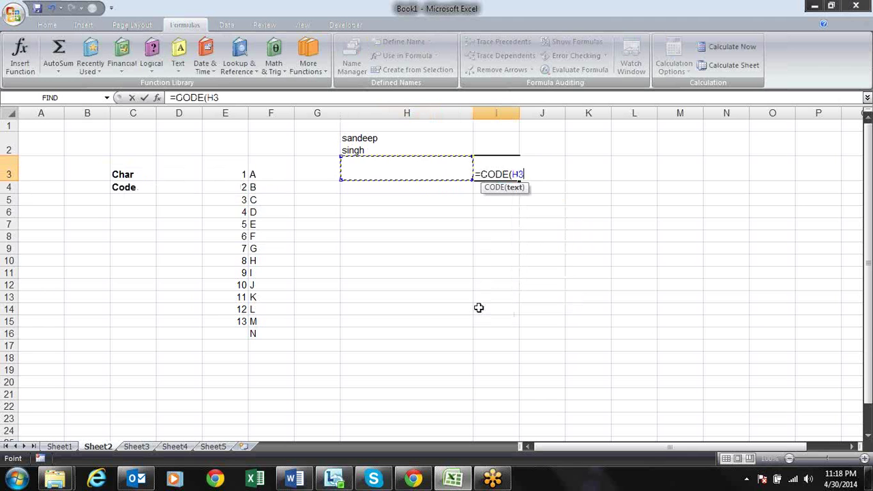
{"action": "type", "text": ")"}
{"action": "key", "text": "Return"}
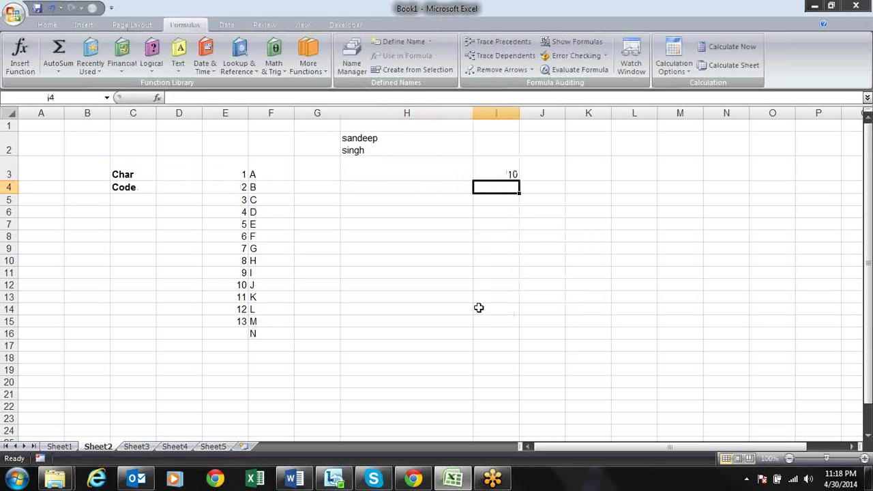
{"action": "key", "text": "alt+Tab"}
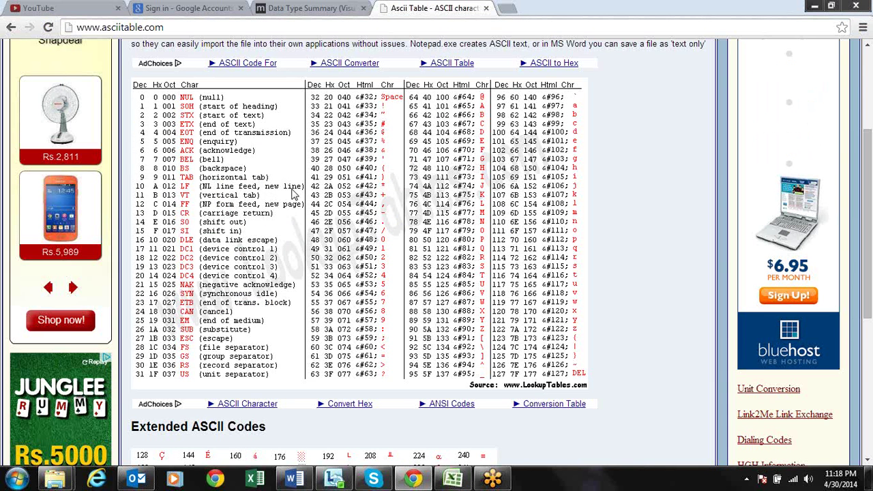
{"action": "key", "text": "alt+Tab"}
{"action": "key", "text": "Up"}
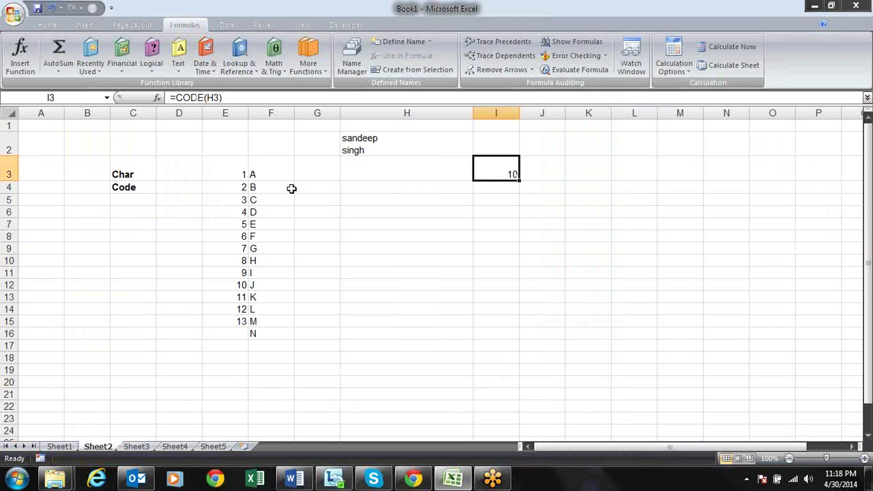
Enter the first name in H5 and the last name in I5
{"action": "key", "text": "Down"}
{"action": "key", "text": "Down"}
{"action": "key", "text": "Down"}
{"action": "key", "text": "Up"}
{"action": "key", "text": "Left"}
{"action": "key", "text": "Left"}
{"action": "key", "text": "Right"}
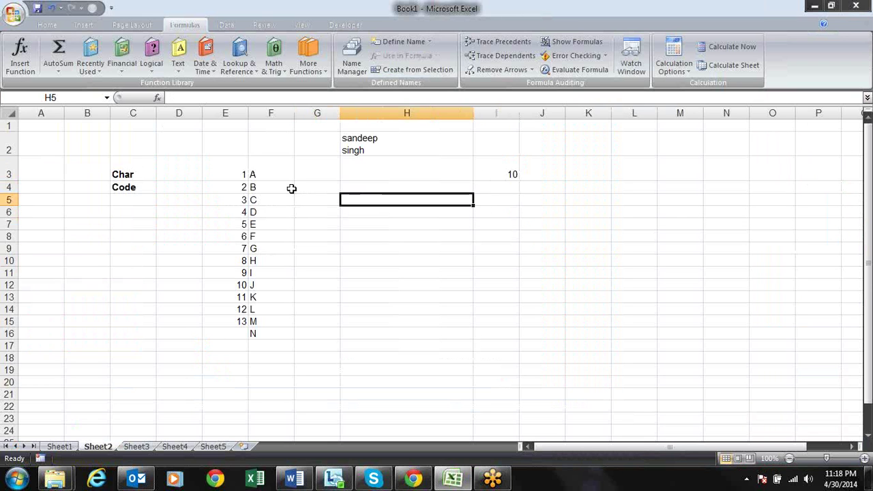
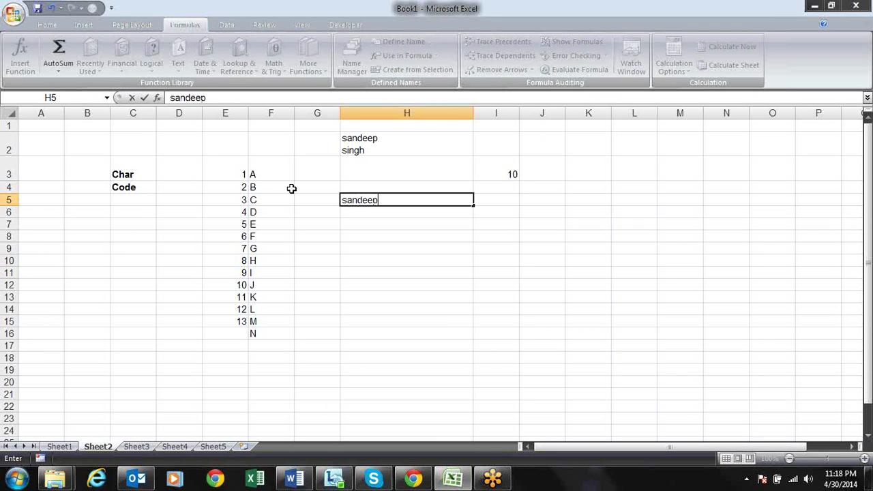
{"action": "key", "text": "Right"}
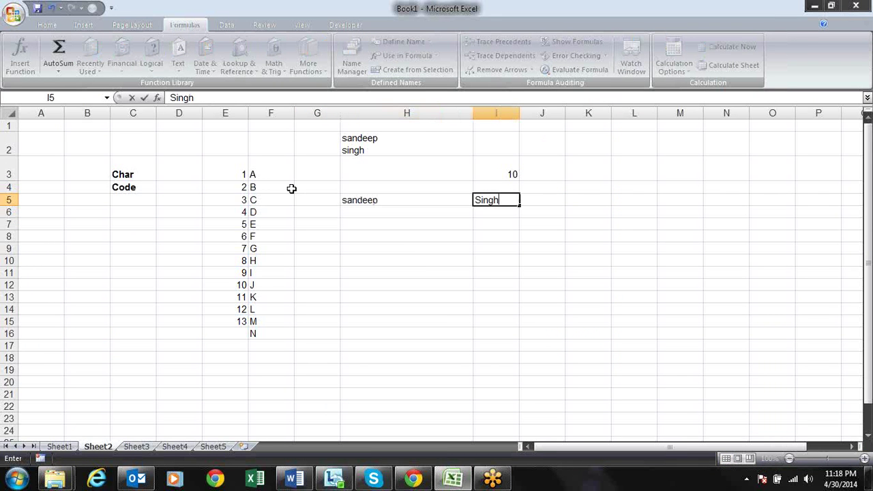
{"action": "key", "text": "Return"}
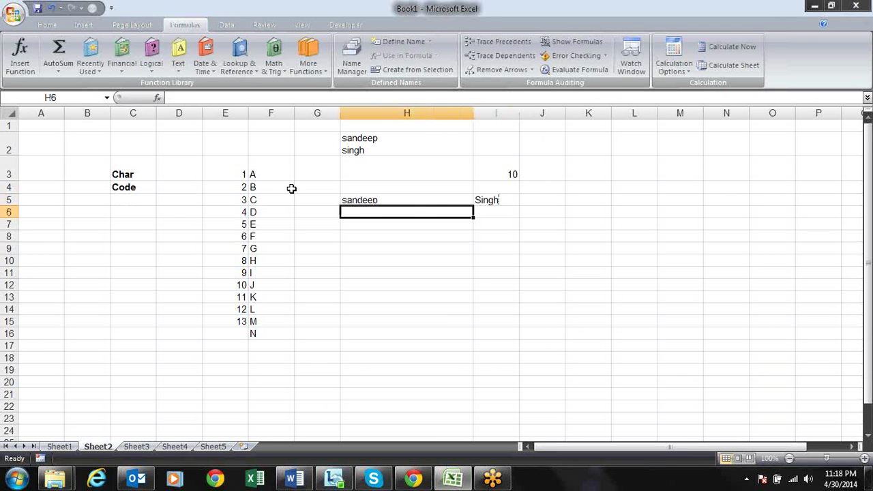
Make row 6 taller and join the names with =H5&I5 in H6
{"action": "left_click_drag", "start_coordinate": [11, 217], "coordinate": [10, 261]}
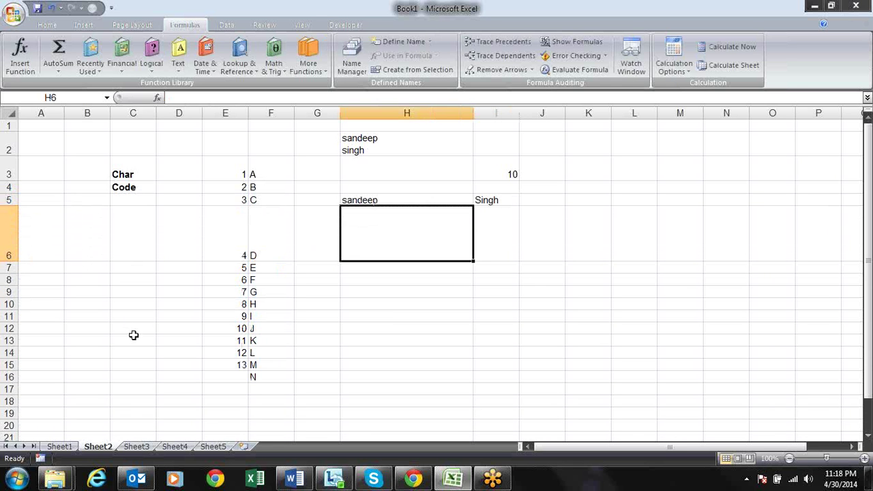
{"action": "type", "text": "=H5&"}
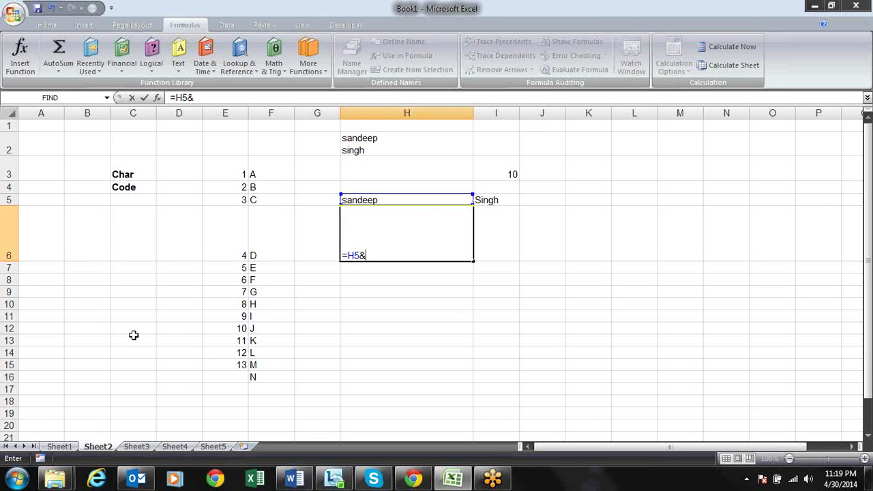
{"action": "key", "text": "Up"}
{"action": "key", "text": "Up"}
{"action": "key", "text": "Down"}
{"action": "key", "text": "Right"}
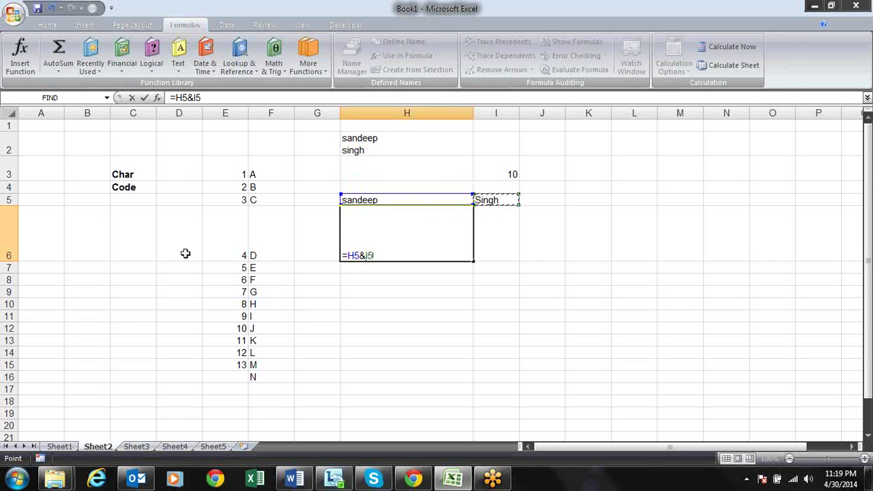
{"action": "left_click", "coordinate": [363, 257]}
{"action": "key", "text": "Return"}
Edit the H6 formula to =H5&CODE(10)&I5
{"action": "left_click", "coordinate": [376, 248]}
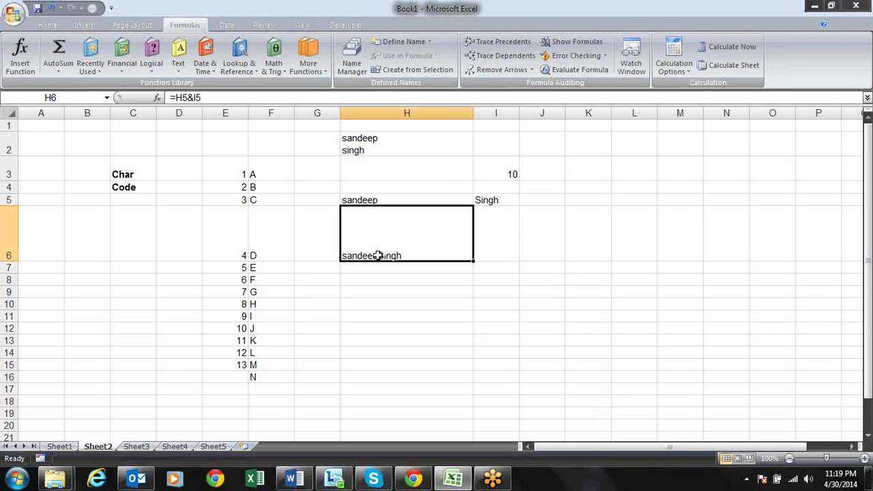
{"action": "double_click", "coordinate": [379, 255]}
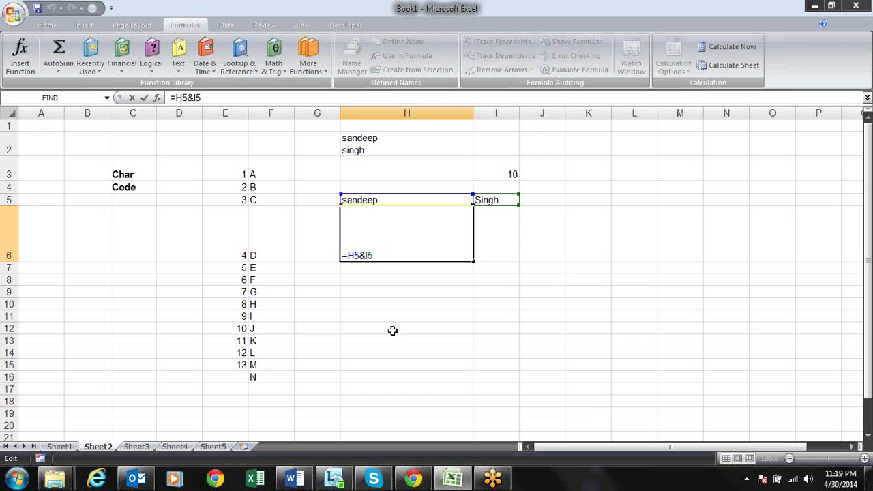
{"action": "type", "text": "code(10)&"}
{"action": "key", "text": "Return"}
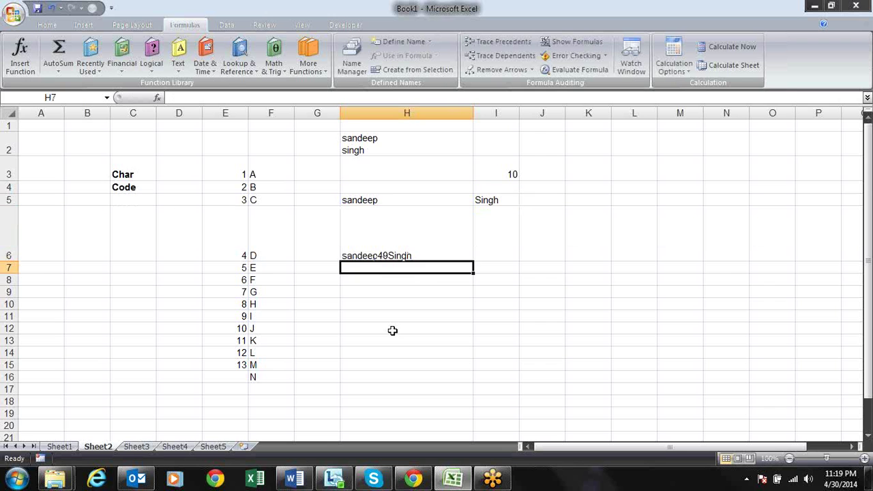
Change H6's formula to =H5&CHAR(10)&I5 so the two names are joined by a line break
{"action": "key", "text": "Up"}
{"action": "key", "text": "F2"}
{"action": "key", "text": "Left"}
{"action": "key", "text": "Left"}
{"action": "key", "text": "Left"}
{"action": "key", "text": "Left"}
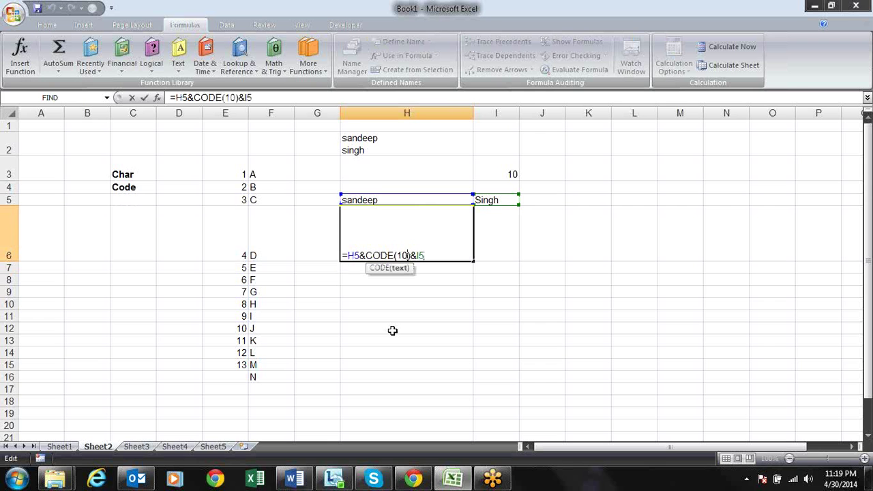
{"action": "key", "text": "Left"}
{"action": "key", "text": "Left"}
{"action": "key", "text": "Left"}
{"action": "key", "text": "BackSpace"}
{"action": "key", "text": "BackSpace"}
{"action": "key", "text": "BackSpace"}
{"action": "key", "text": "BackSpace"}
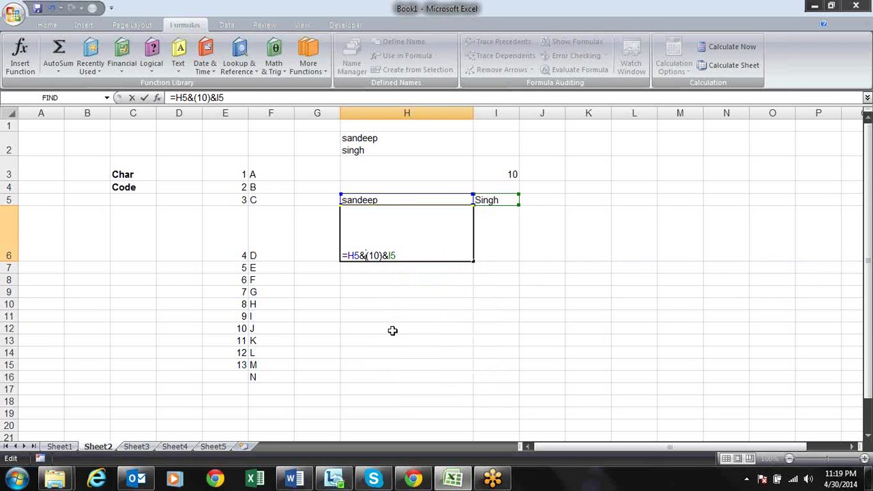
{"action": "type", "text": "char"}
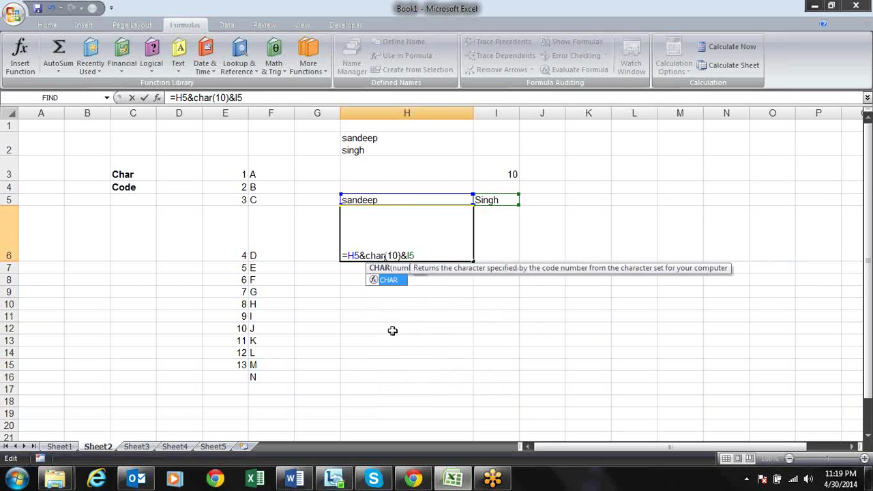
{"action": "left_click", "coordinate": [381, 255]}
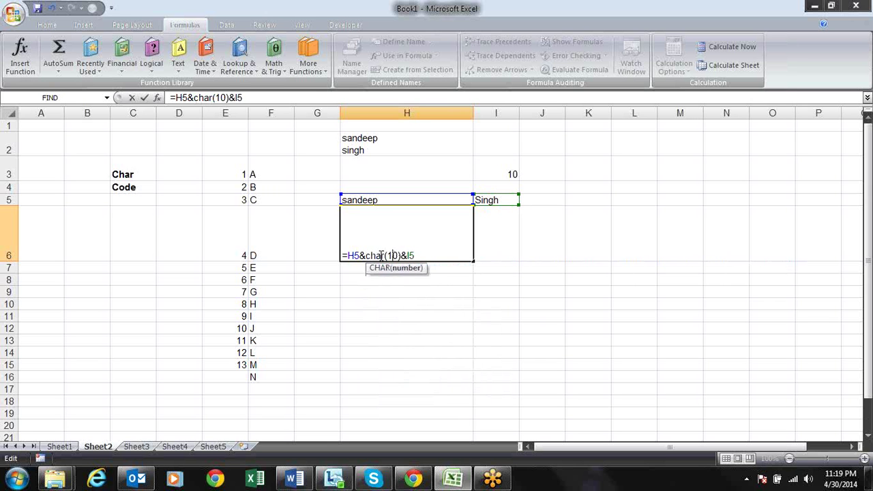
{"action": "key", "text": "Return"}
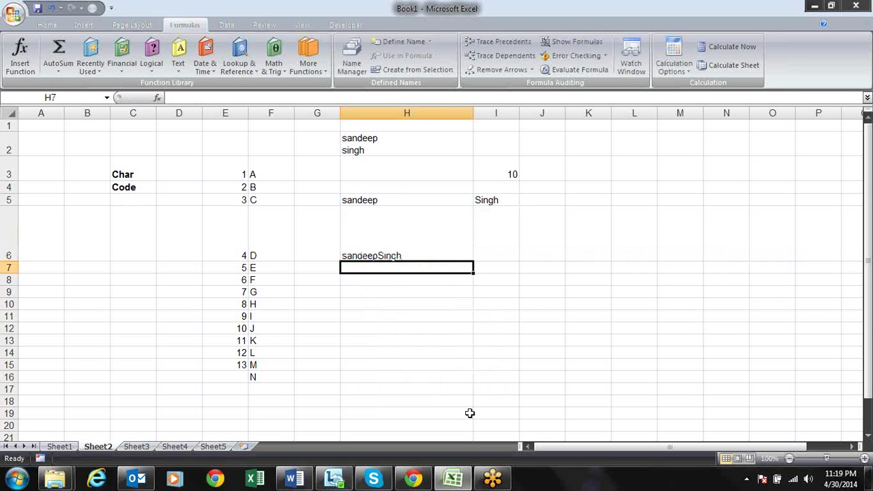
{"action": "key", "text": "Up"}
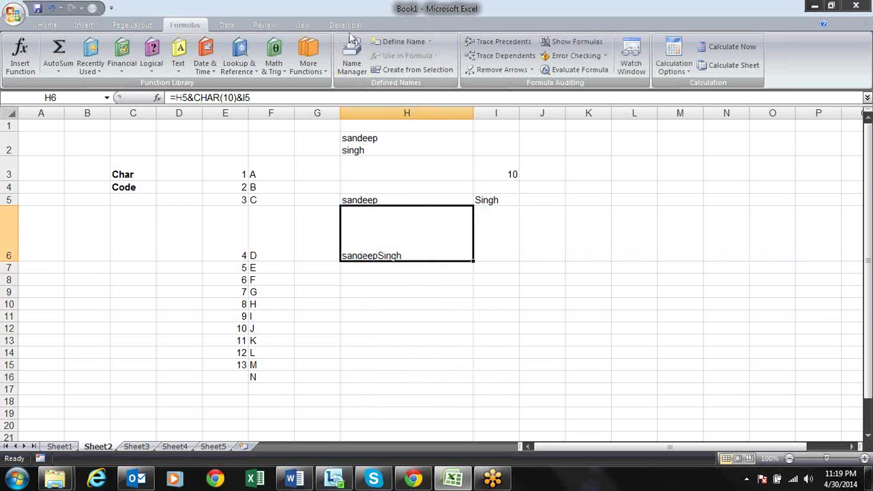
{"action": "left_click", "coordinate": [47, 25]}
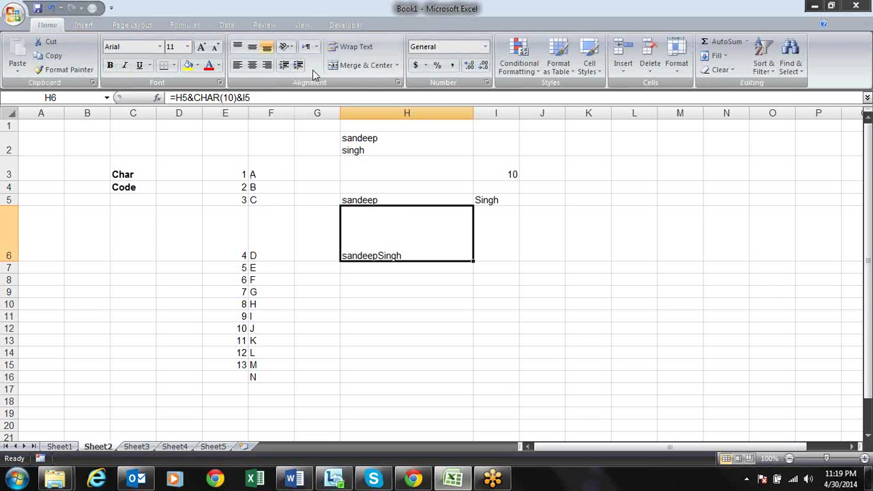
Turn on Wrap Text for H6 so the two names stack on separate lines, then clear H6
{"action": "left_click", "coordinate": [356, 47]}
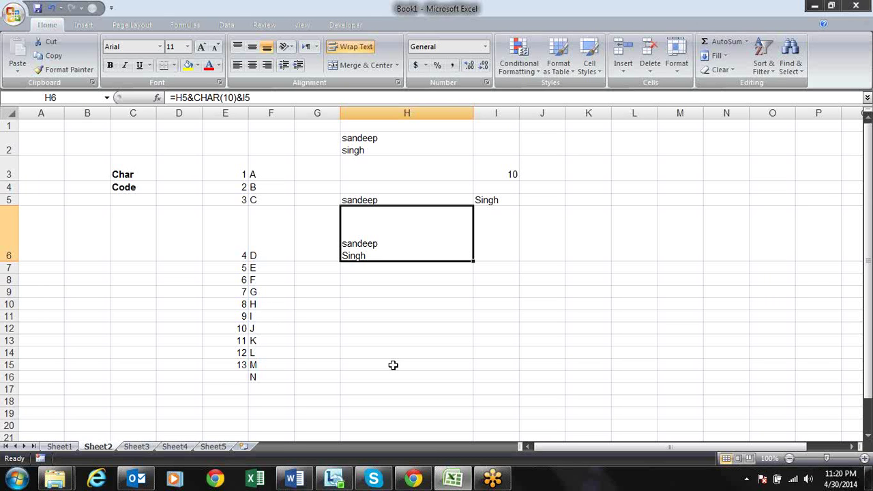
{"action": "key", "text": "Delete"}
{"action": "key", "text": "Down"}
{"action": "key", "text": "Up"}
{"action": "key", "text": "Down"}
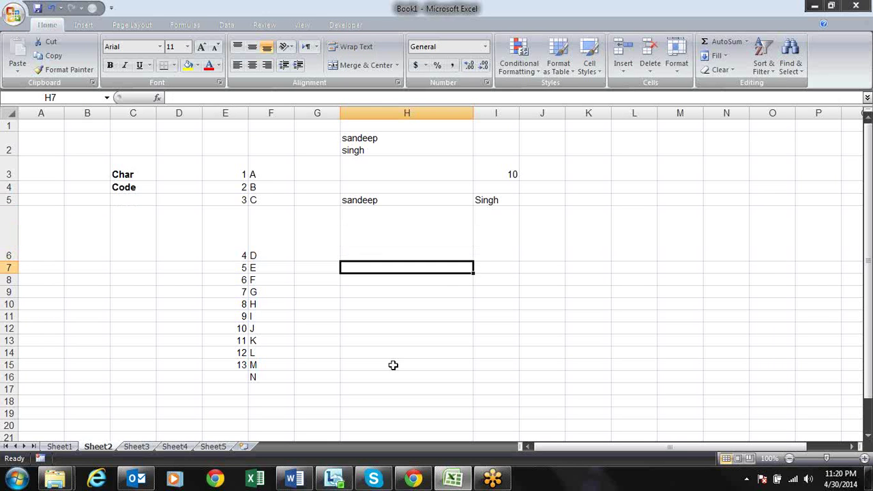
Fill H7:H17 with =RANDBETWEEN(1,10) and paste the results back as fixed values
{"action": "key", "text": "shift+Down"}
{"action": "key", "text": "shift+Down"}
{"action": "key", "text": "shift+Down"}
{"action": "key", "text": "shift+Down"}
{"action": "key", "text": "shift+Down"}
{"action": "key", "text": "shift+Down"}
{"action": "key", "text": "shift+Down"}
{"action": "key", "text": "shift+Down"}
{"action": "key", "text": "shift+Down"}
{"action": "key", "text": "shift+Down"}
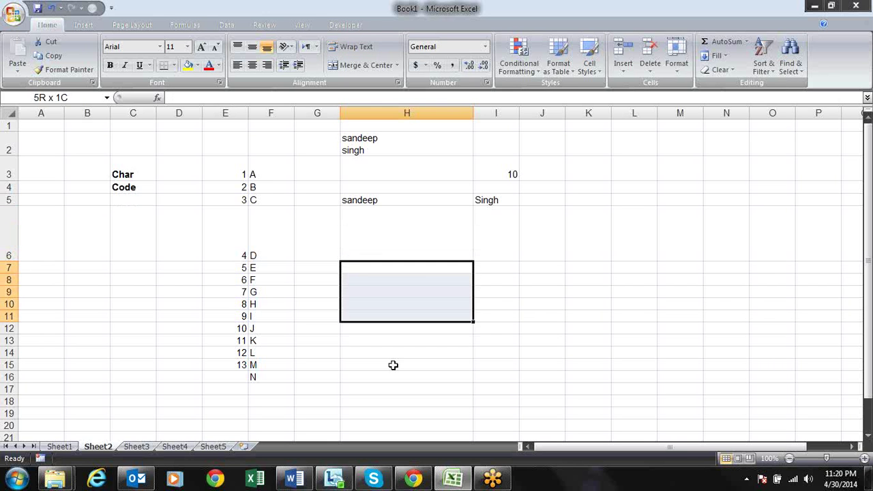
{"action": "type", "text": "=ra"}
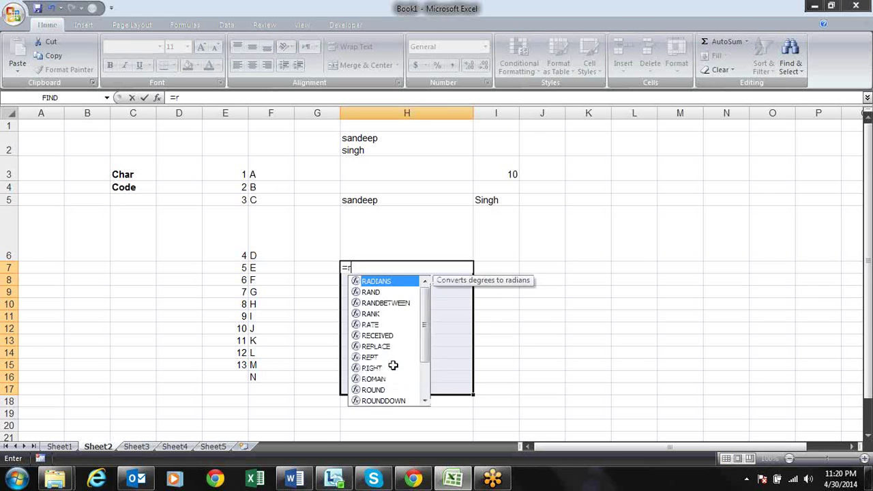
{"action": "key", "text": "Down"}
{"action": "key", "text": "Down"}
{"action": "key", "text": "Tab"}
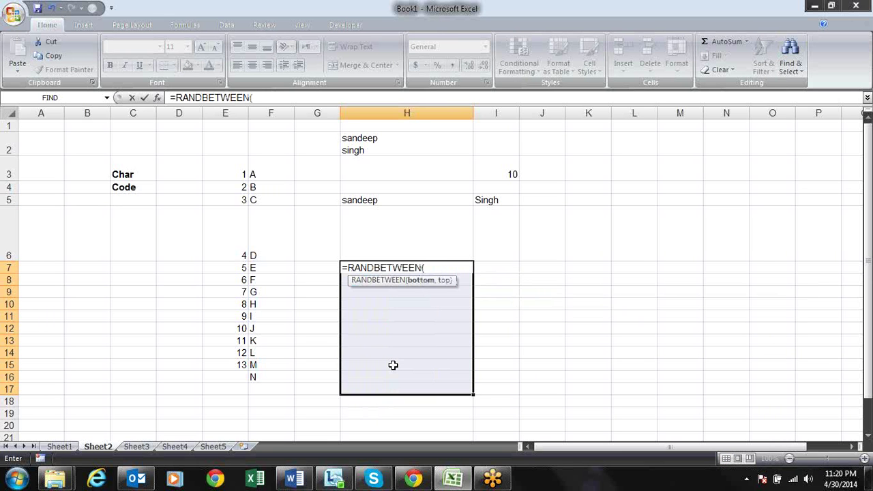
{"action": "type", "text": "1,10)"}
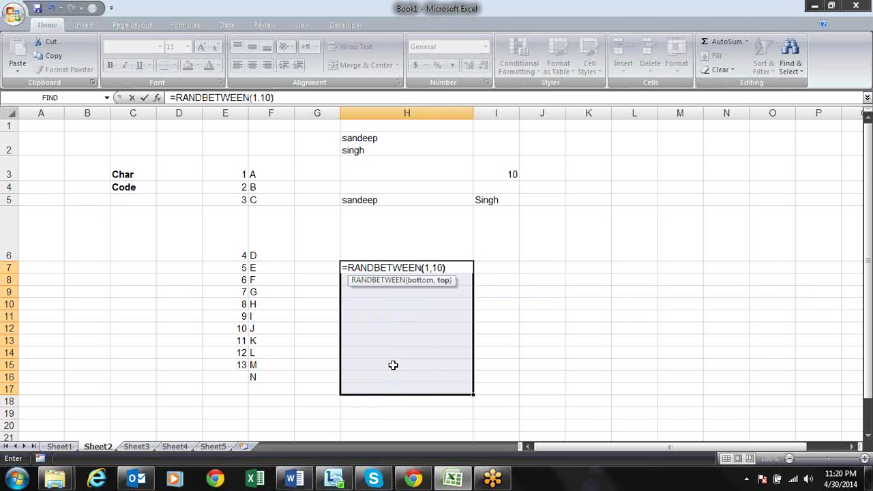
{"action": "key", "text": "ctrl+Return"}
{"action": "key", "text": "ctrl+c"}
{"action": "key", "text": "alt+e"}
{"action": "key", "text": "s"}
{"action": "key", "text": "v"}
{"action": "key", "text": "Return"}
{"action": "key", "text": "Escape"}
Start a REPT formula in cell I7
{"action": "key", "text": "Right"}
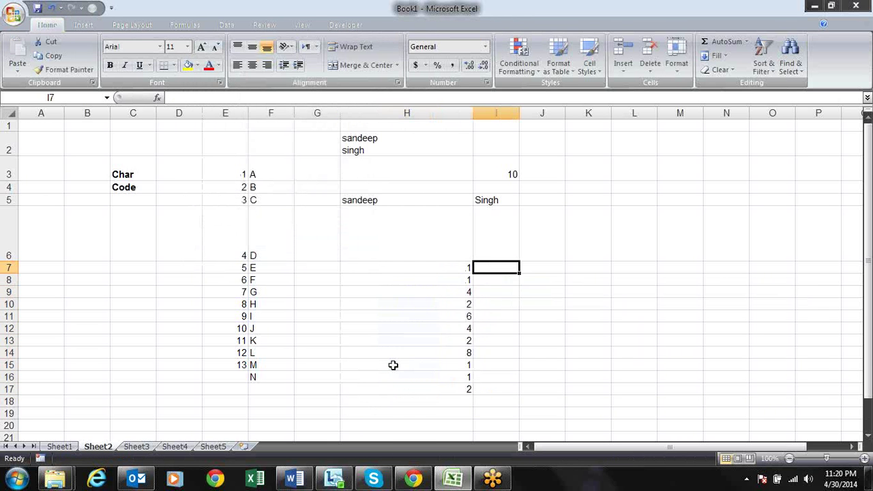
{"action": "type", "text": "=re"}
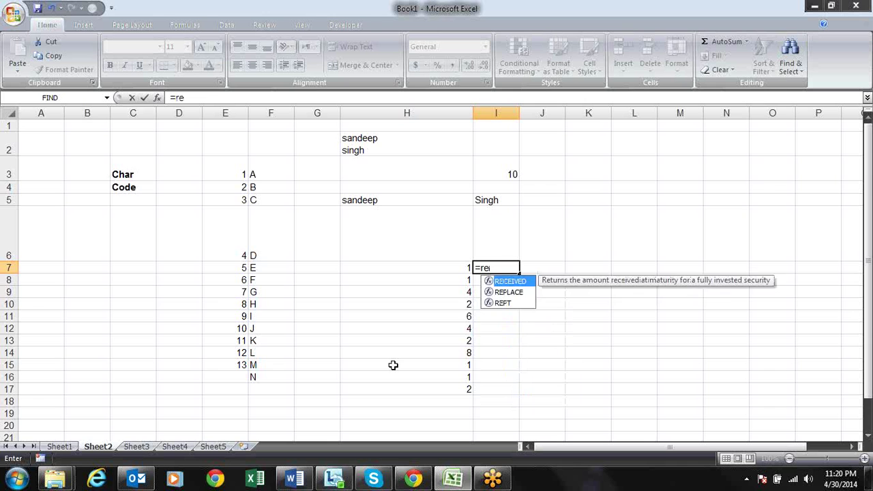
{"action": "key", "text": "Down"}
{"action": "key", "text": "Down"}
{"action": "key", "text": "Tab"}
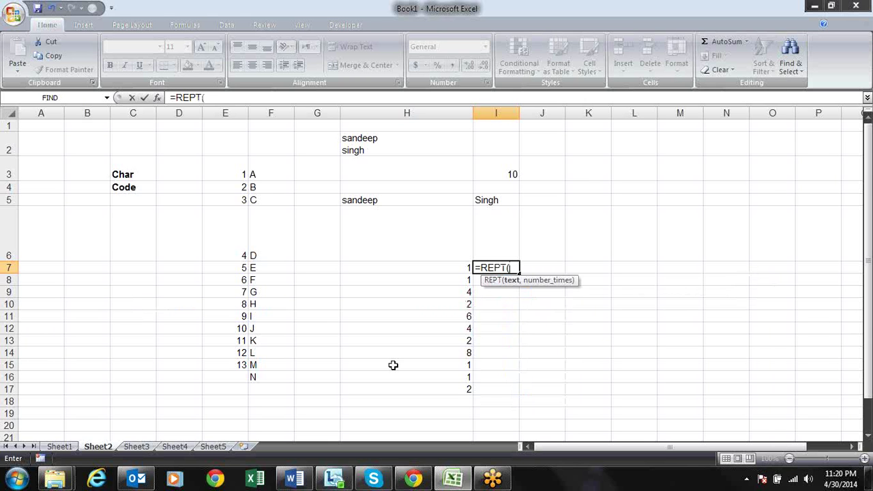
Enter =REPT("@",H7) in I7 to repeat @ as many times as H7's number
{"action": "left_click", "coordinate": [448, 267]}
{"action": "type", "text": ","}
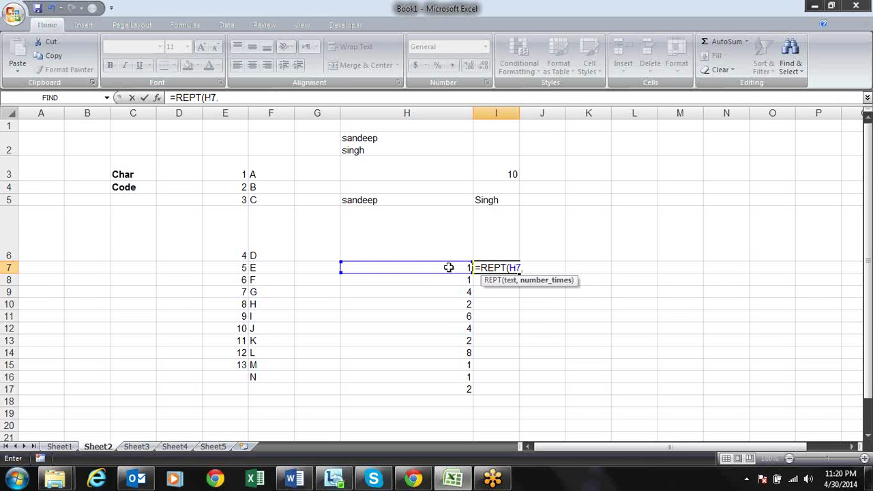
{"action": "key", "text": "BackSpace"}
{"action": "key", "text": "BackSpace"}
{"action": "key", "text": "BackSpace"}
{"action": "type", "text": "\""}
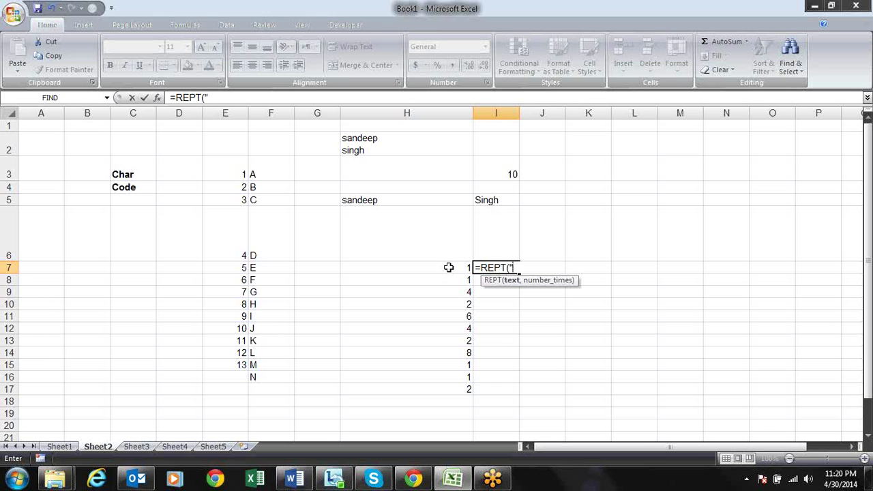
{"action": "type", "text": "@\","}
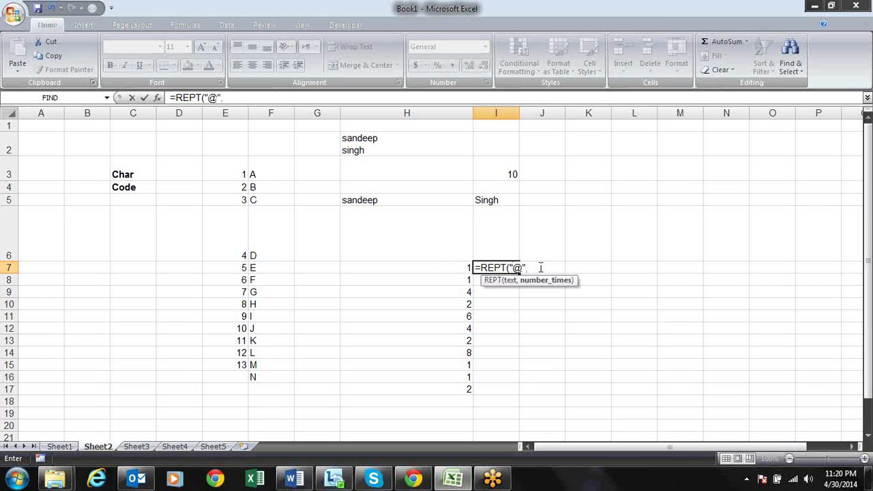
{"action": "left_click", "coordinate": [463, 268]}
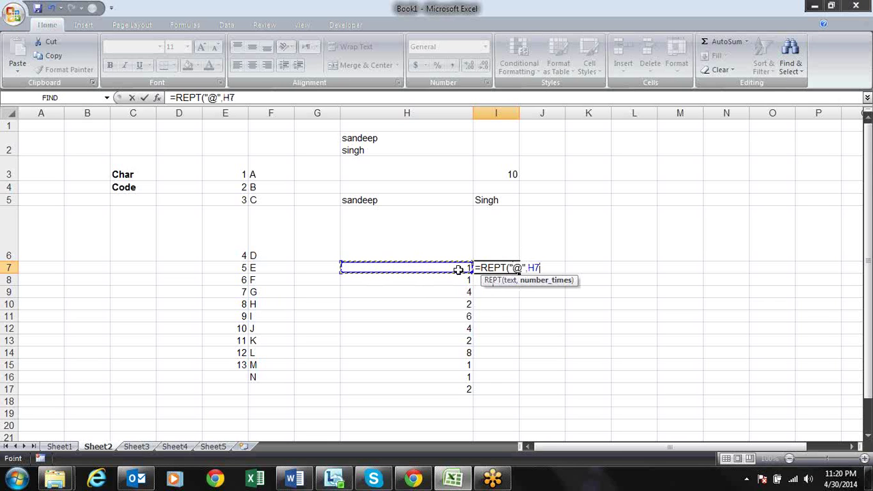
{"action": "type", "text": ")"}
{"action": "key", "text": "Return"}
Fill the REPT formula from I7 down to I17
{"action": "key", "text": "Up"}
{"action": "left_click_drag", "start_coordinate": [519, 273], "coordinate": [517, 394]}
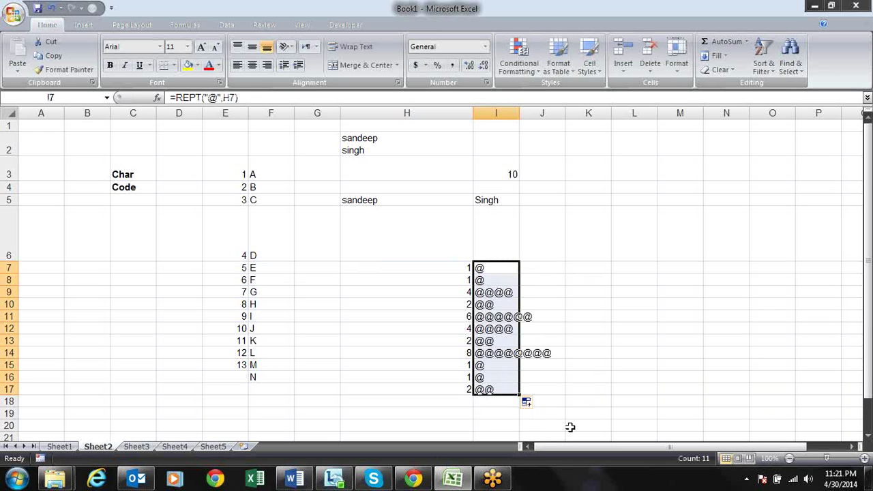
{"action": "key", "text": "shift+BackSpace"}
{"action": "key", "text": "F2"}
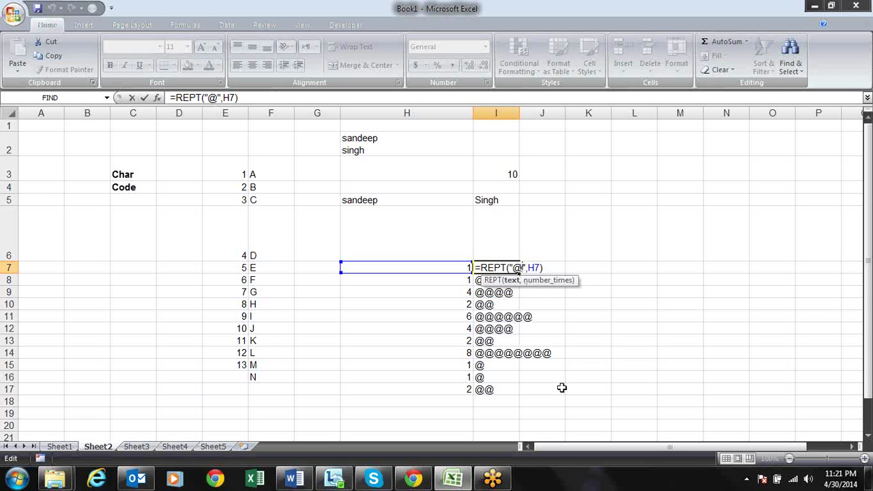
Change I7 to =REPT("|",H7) and fill it down through I17
{"action": "key", "text": "BackSpace"}
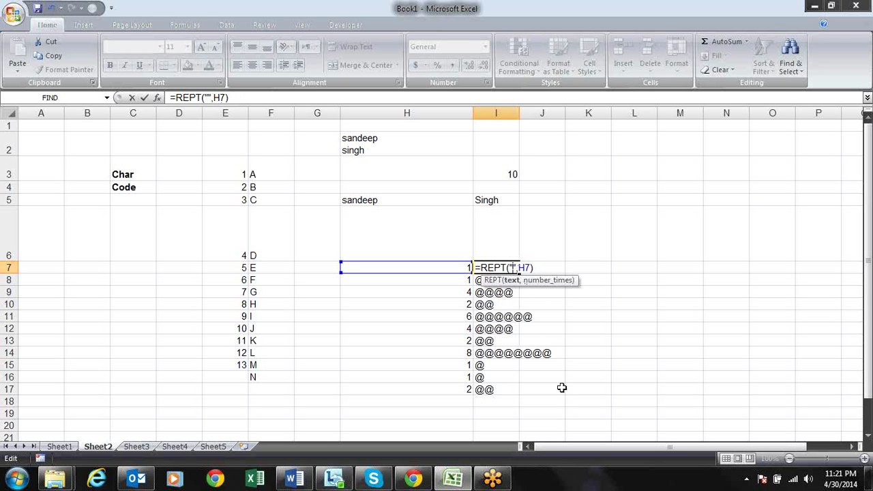
{"action": "type", "text": "\\"}
{"action": "key", "text": "BackSpace"}
{"action": "type", "text": "|"}
{"action": "key", "text": "Return"}
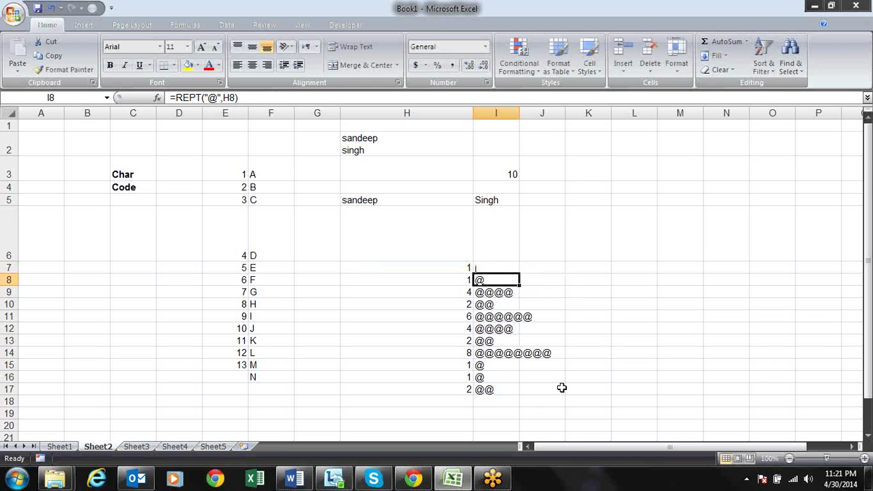
{"action": "key", "text": "Up"}
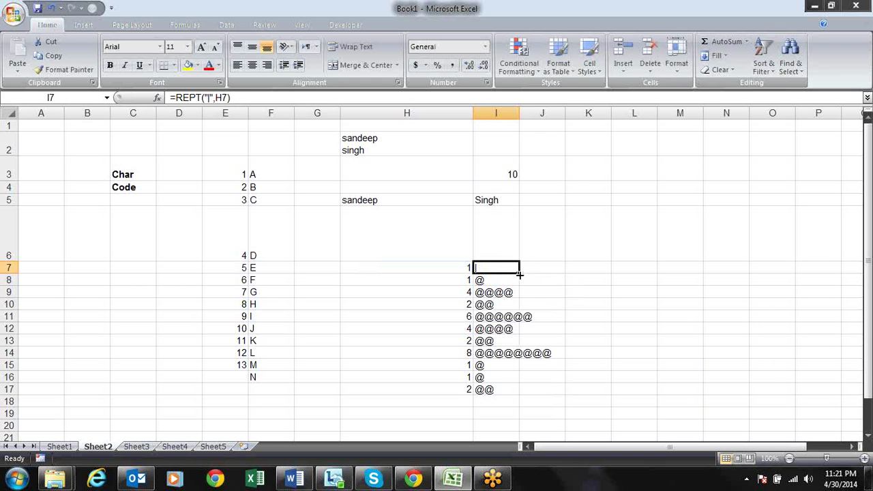
{"action": "double_click", "coordinate": [518, 273]}
{"action": "left_click", "coordinate": [579, 253]}
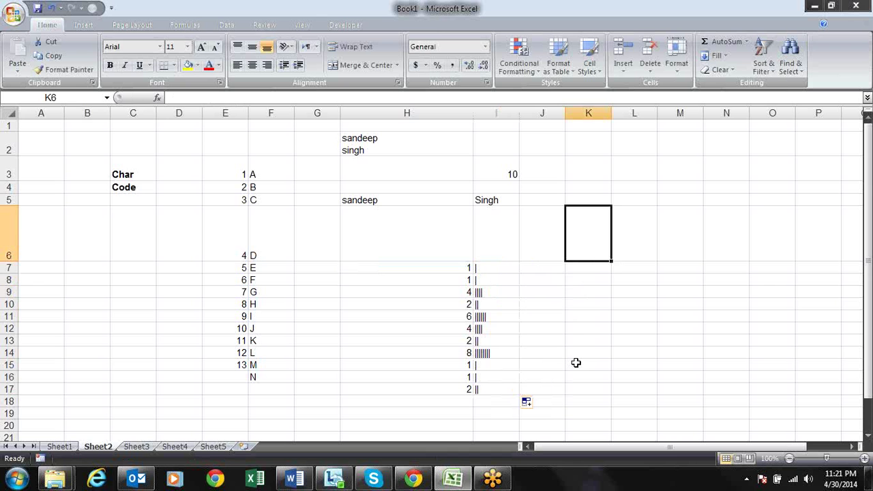
{"action": "key", "text": "super+r"}
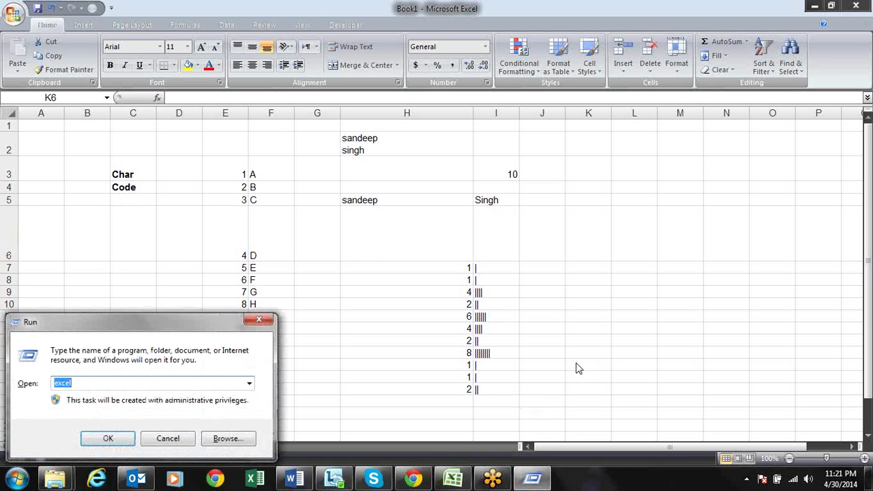
{"action": "type", "text": "osk"}
{"action": "key", "text": "Return"}
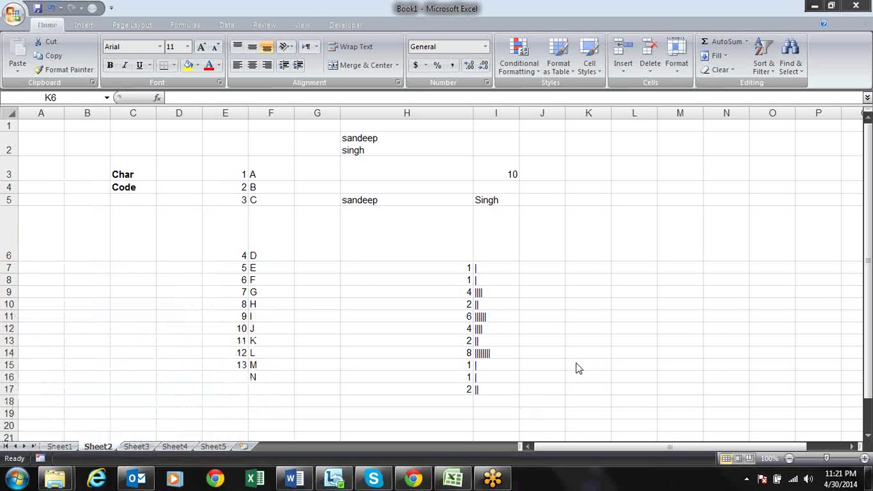
{"action": "key", "text": "shift"}
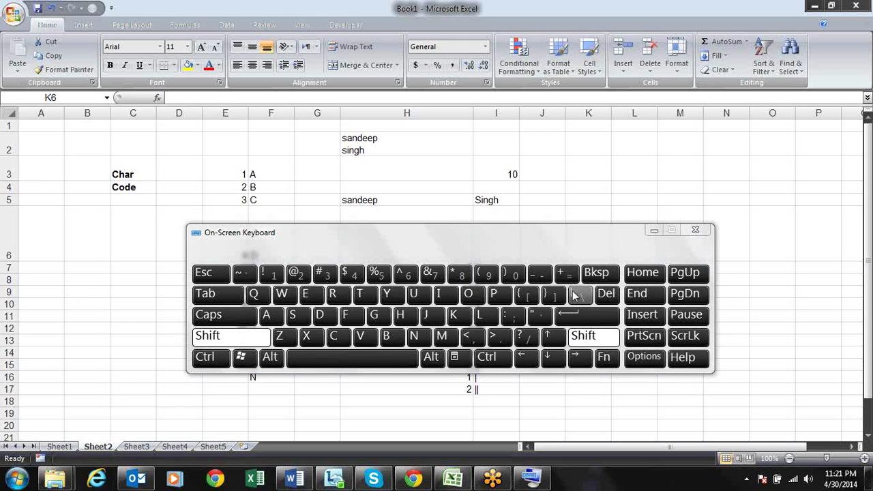
{"action": "left_click", "coordinate": [695, 230]}
{"action": "left_click", "coordinate": [512, 270]}
{"action": "left_click_drag", "start_coordinate": [505, 280], "coordinate": [503, 297]}
Check the bar formulas, then change the value in H8 to 9
{"action": "left_click", "coordinate": [499, 337]}
{"action": "left_click", "coordinate": [499, 363]}
{"action": "left_click", "coordinate": [501, 338]}
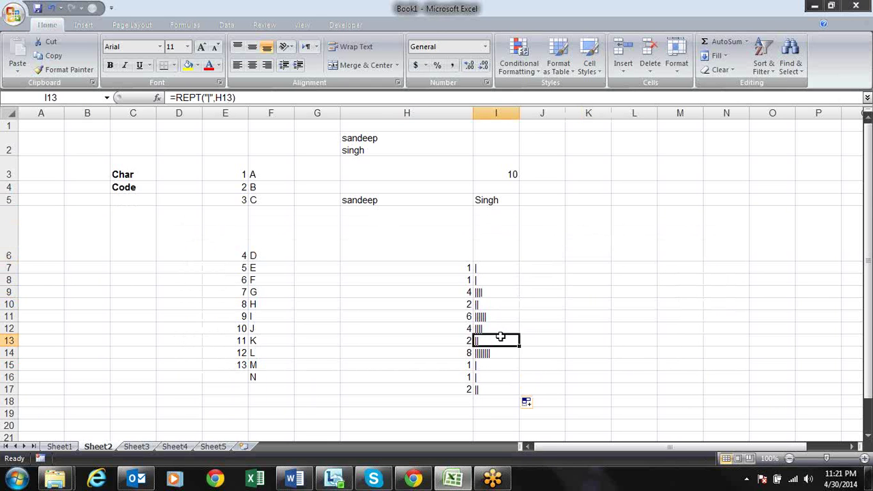
{"action": "left_click_drag", "start_coordinate": [469, 281], "coordinate": [467, 294]}
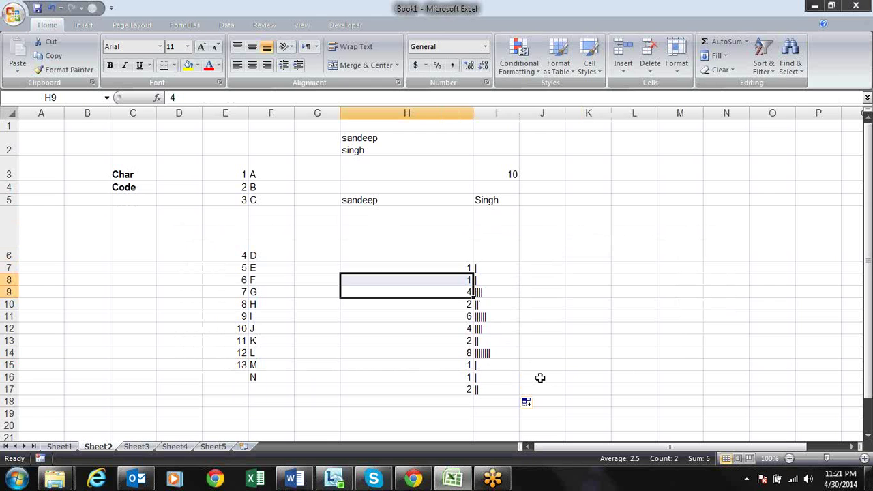
{"action": "key", "text": "shift+Up"}
{"action": "key", "text": "Down"}
{"action": "key", "text": "Up"}
{"action": "type", "text": "9"}
{"action": "key", "text": "Return"}
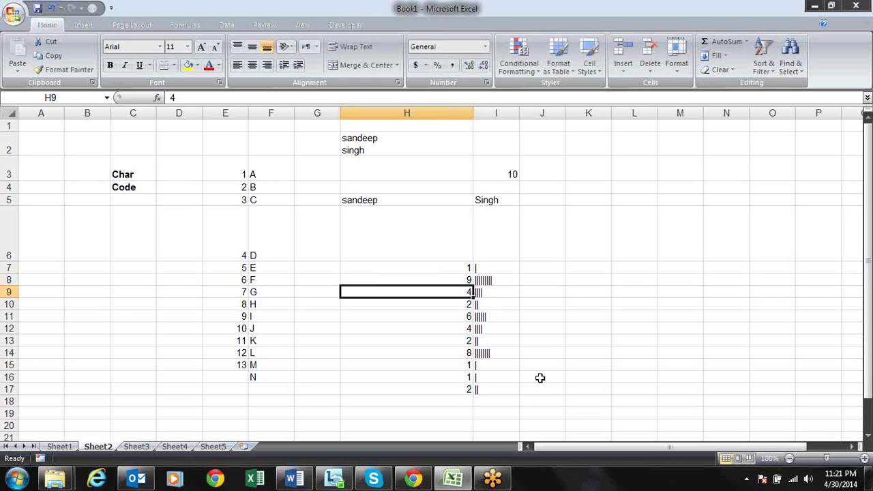
Set the font of the bar cells I7:I17 to Britannic Bold
{"action": "key", "text": "Up"}
{"action": "key", "text": "Up"}
{"action": "key", "text": "Right"}
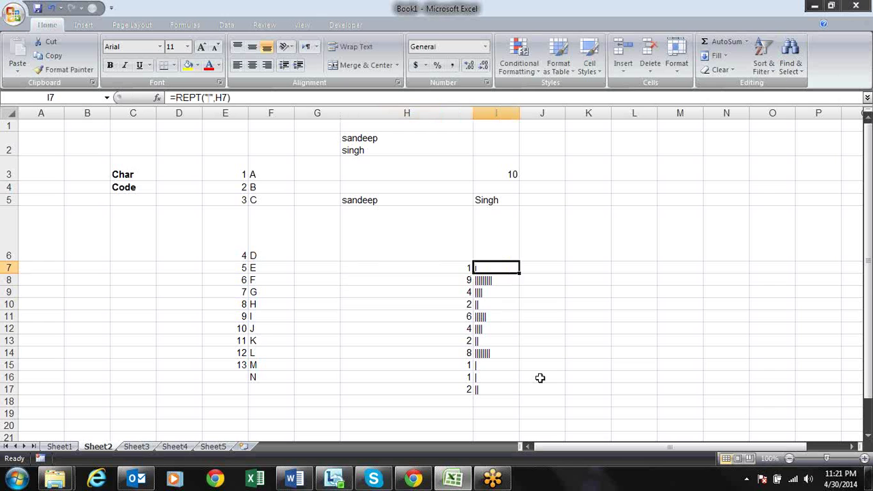
{"action": "key", "text": "ctrl+shift+Down"}
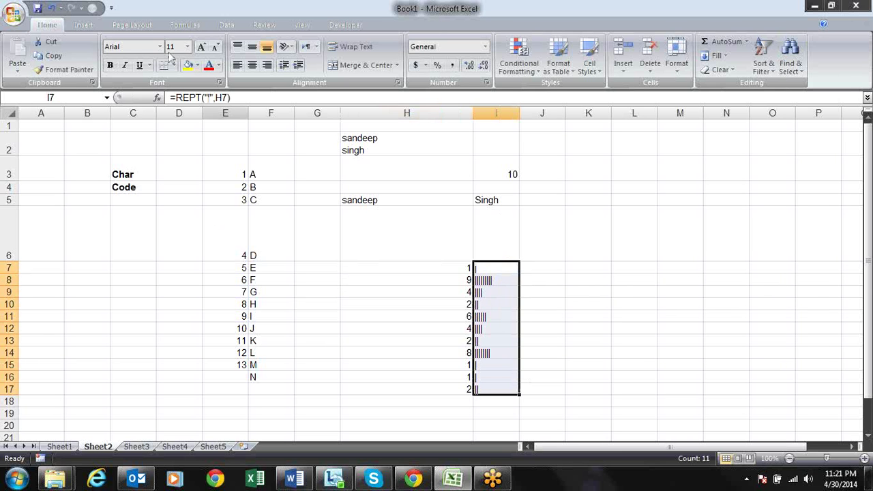
{"action": "left_click", "coordinate": [161, 46]}
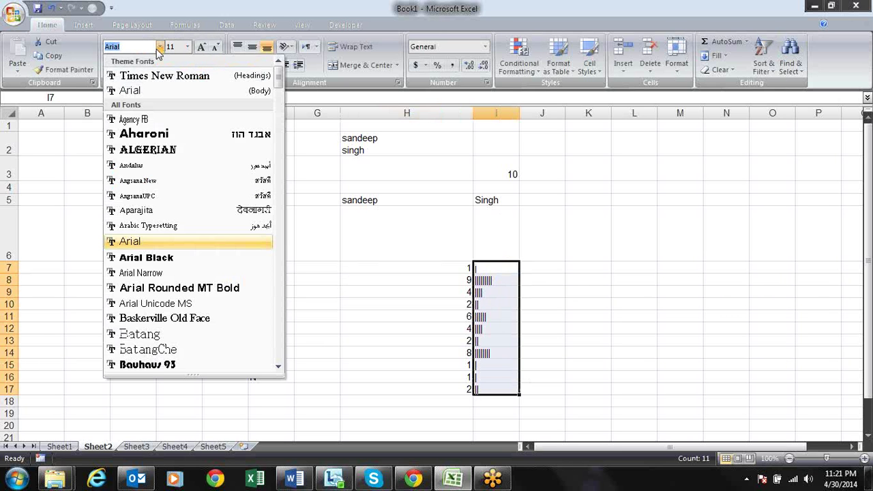
{"action": "left_click_drag", "start_coordinate": [140, 46], "coordinate": [103, 48]}
{"action": "type", "text": "Bo"}
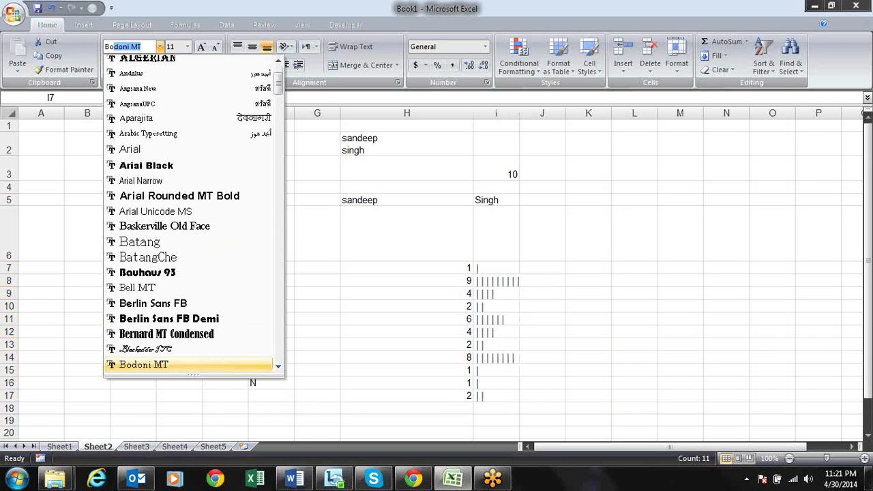
{"action": "key", "text": "BackSpace"}
{"action": "key", "text": "BackSpace"}
{"action": "type", "text": "ritannic Bold"}
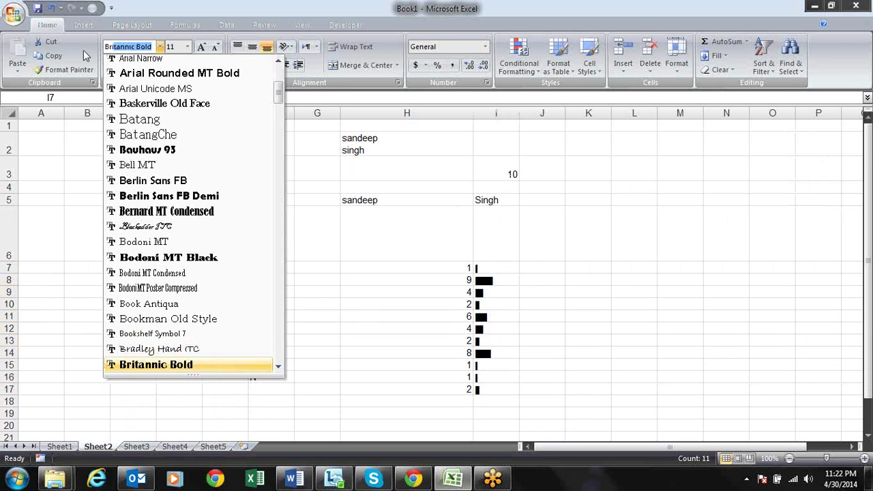
{"action": "key", "text": "Return"}
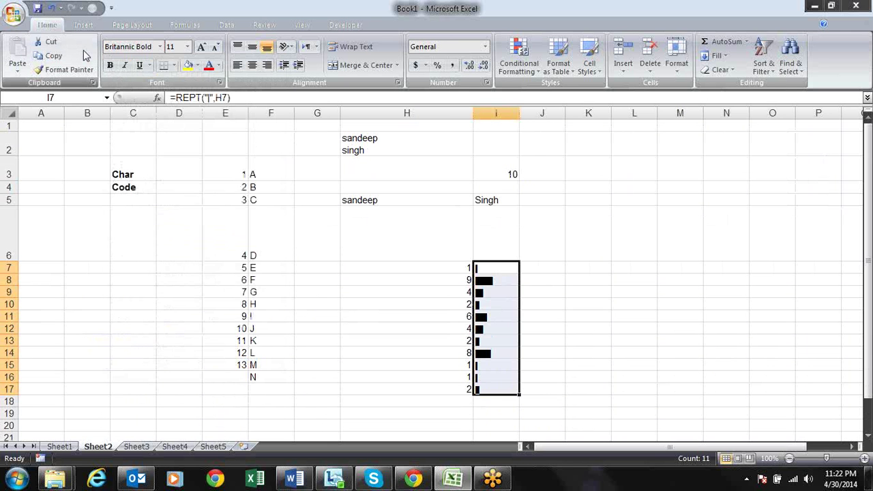
Colour the bars in I7:I17 dark orange
{"action": "key", "text": "Down"}
{"action": "key", "text": "Up"}
{"action": "key", "text": "shift+Down"}
{"action": "key", "text": "shift+Down"}
{"action": "key", "text": "shift+Down"}
{"action": "key", "text": "shift+Down"}
{"action": "key", "text": "shift+Down"}
{"action": "key", "text": "shift+Down"}
{"action": "key", "text": "shift+Down"}
{"action": "key", "text": "shift+Down"}
{"action": "key", "text": "shift+Down"}
{"action": "key", "text": "shift+Down"}
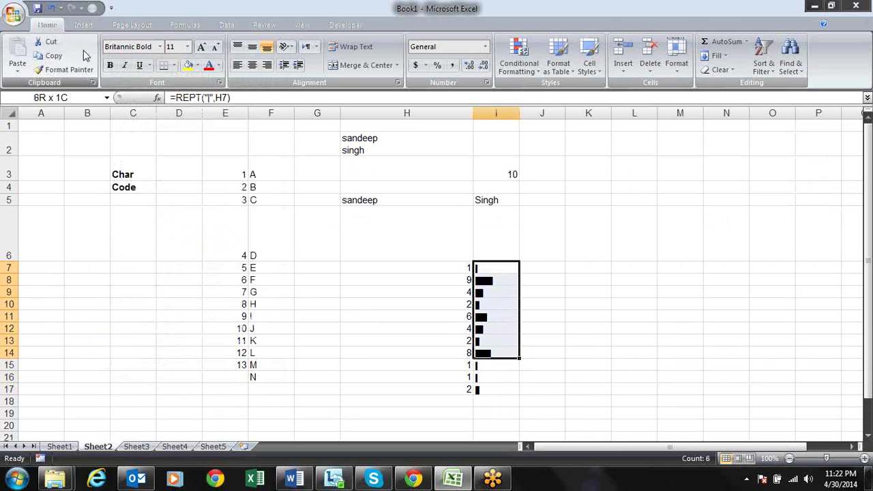
{"action": "left_click", "coordinate": [219, 66]}
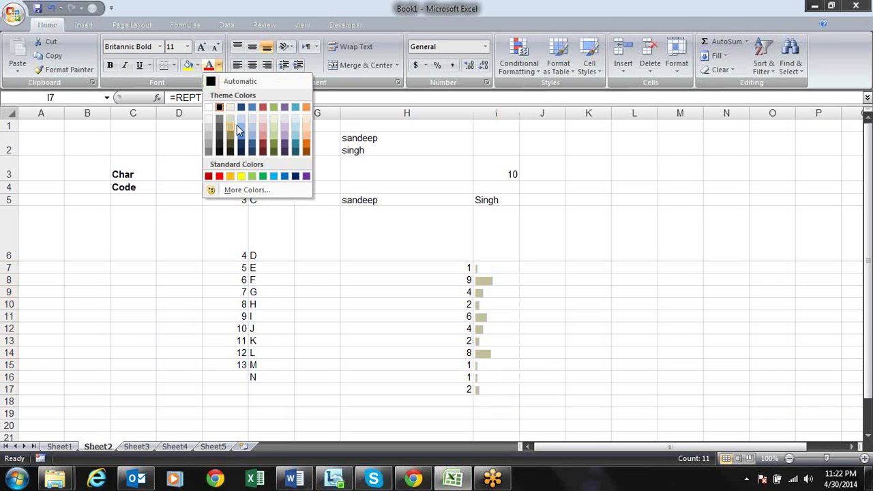
{"action": "left_click", "coordinate": [308, 146]}
{"action": "left_click", "coordinate": [599, 285]}
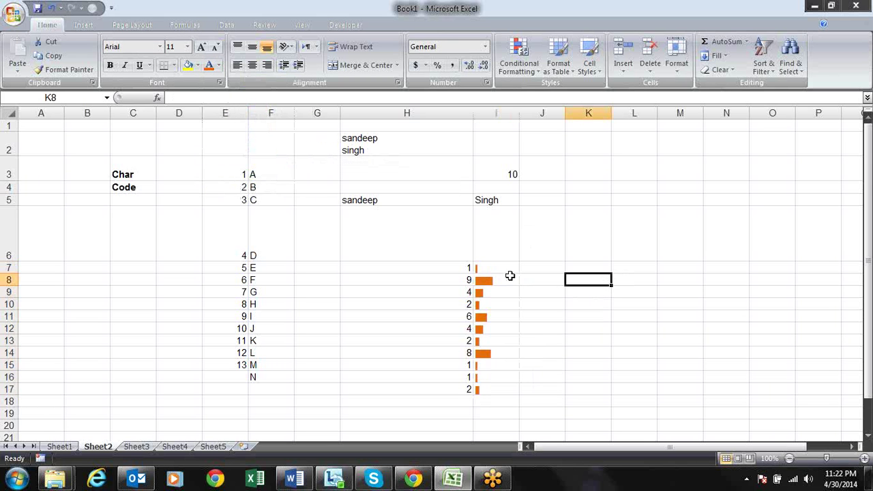
{"action": "left_click", "coordinate": [462, 294]}
{"action": "left_click", "coordinate": [466, 316]}
{"action": "left_click", "coordinate": [537, 72]}
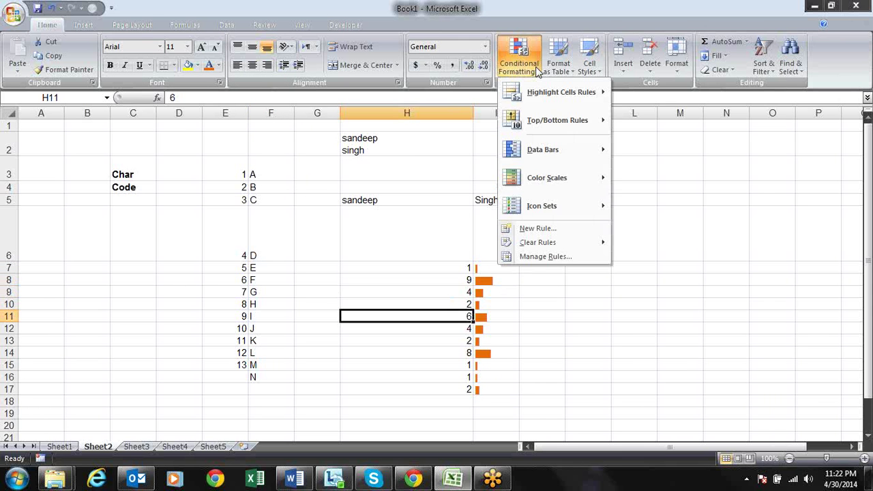
{"action": "mouse_move", "coordinate": [579, 156]}
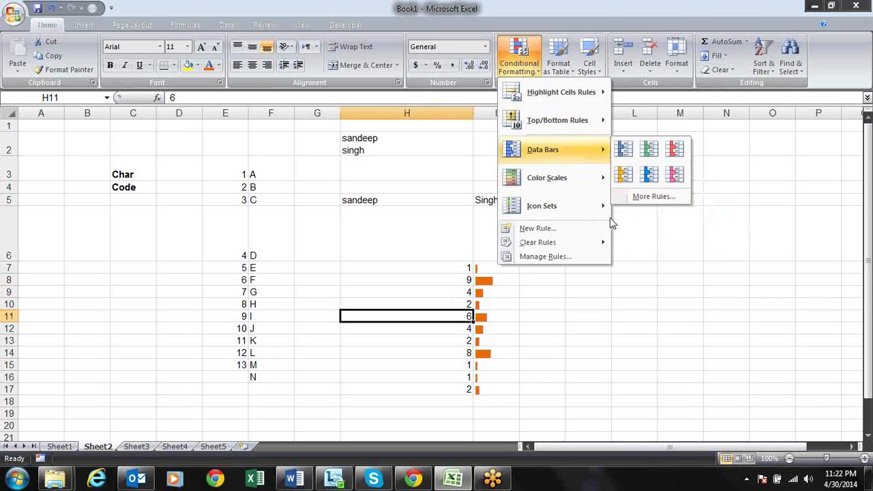
{"action": "left_click_drag", "start_coordinate": [450, 268], "coordinate": [454, 387]}
{"action": "left_click", "coordinate": [519, 56]}
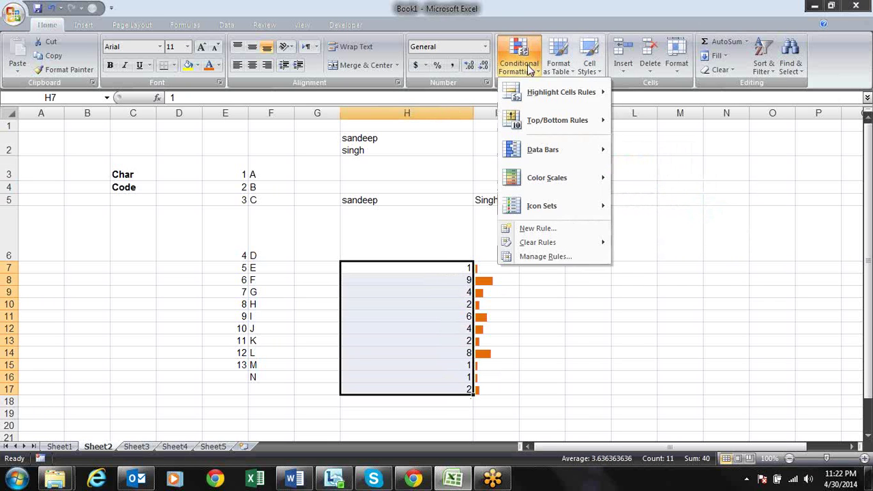
{"action": "mouse_move", "coordinate": [570, 150]}
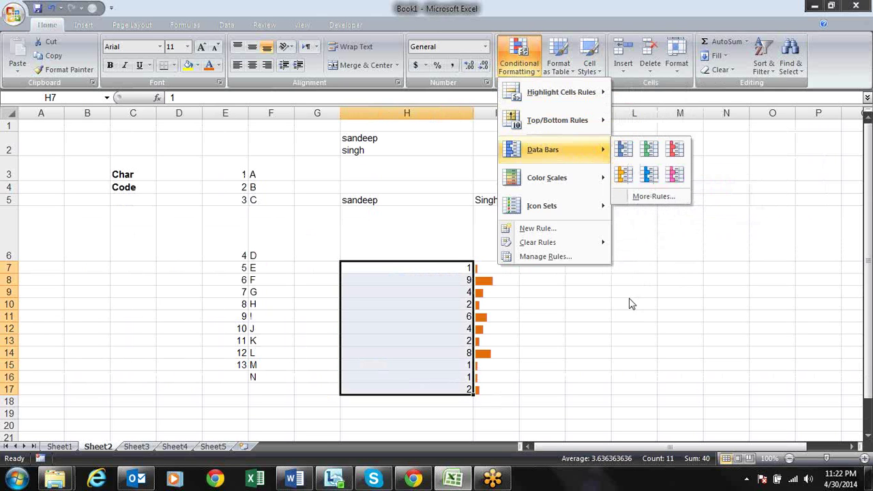
{"action": "left_click", "coordinate": [628, 298]}
{"action": "left_click", "coordinate": [499, 268]}
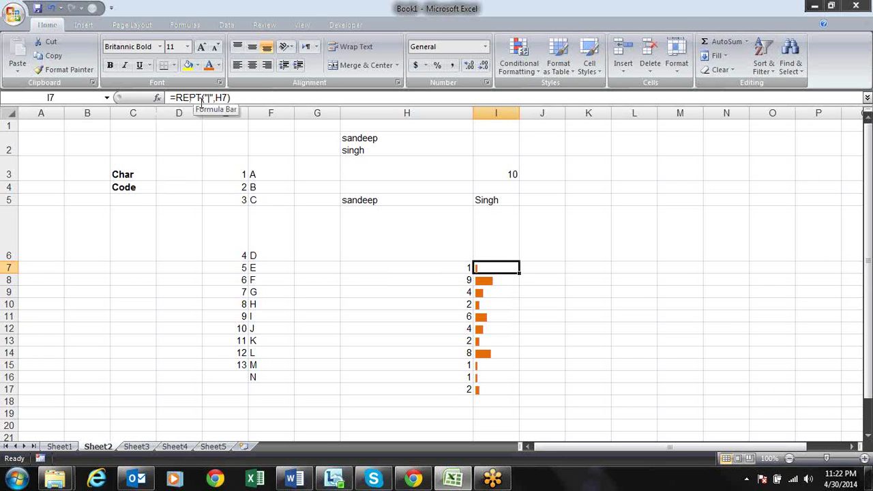
Re-commit the =REPT("|",H) bar formulas down to I17 so each row shows its orange bar
{"action": "key", "text": "F2"}
{"action": "key", "text": "Return"}
{"action": "key", "text": "F2"}
{"action": "key", "text": "Return"}
{"action": "key", "text": "F2"}
{"action": "key", "text": "Return"}
{"action": "key", "text": "F2"}
{"action": "key", "text": "Return"}
{"action": "key", "text": "F2"}
{"action": "key", "text": "Return"}
{"action": "key", "text": "F2"}
{"action": "key", "text": "Return"}
{"action": "key", "text": "F2"}
{"action": "key", "text": "Return"}
{"action": "key", "text": "F2"}
{"action": "key", "text": "Return"}
{"action": "key", "text": "F2"}
{"action": "key", "text": "Up"}
{"action": "key", "text": "F2"}
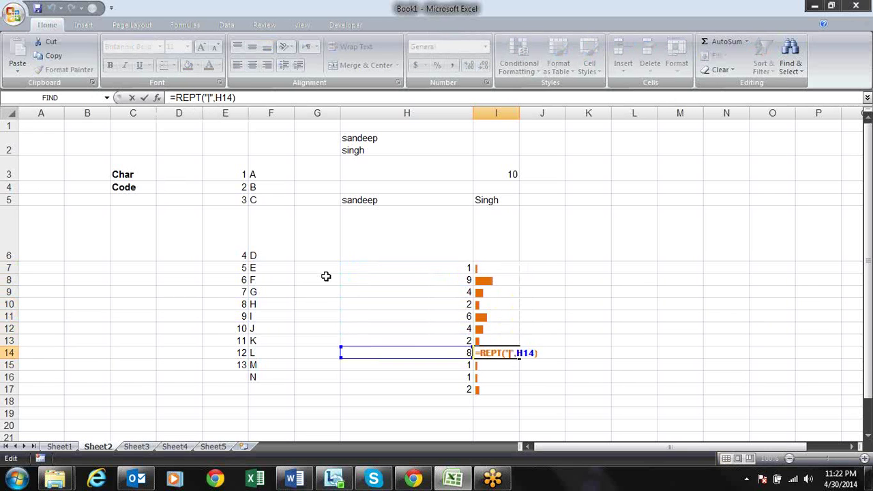
{"action": "key", "text": "Return"}
{"action": "key", "text": "F2"}
{"action": "key", "text": "Return"}
{"action": "key", "text": "F2"}
{"action": "key", "text": "Return"}
{"action": "key", "text": "F2"}
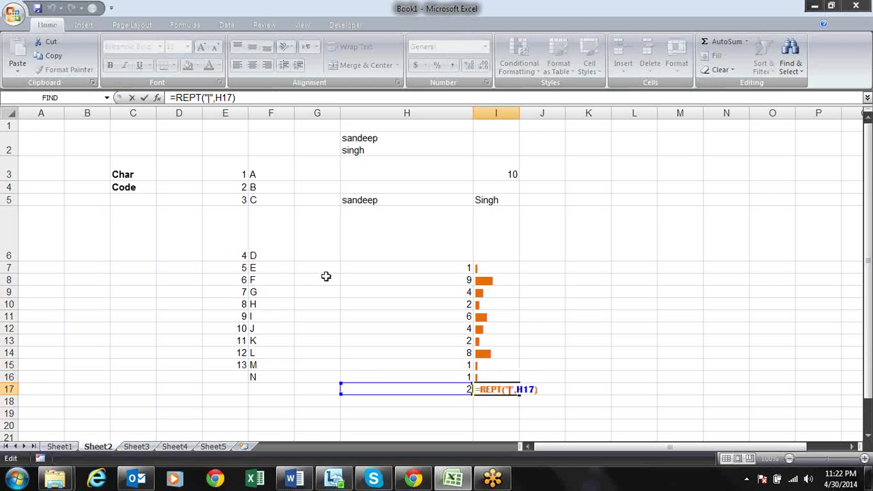
{"action": "key", "text": "Return"}
{"action": "key", "text": "Up"}
{"action": "key", "text": "Up"}
{"action": "key", "text": "Up"}
{"action": "key", "text": "Up"}
{"action": "key", "text": "Up"}
{"action": "key", "text": "Up"}
{"action": "key", "text": "Up"}
{"action": "key", "text": "Up"}
{"action": "key", "text": "Up"}
{"action": "key", "text": "Up"}
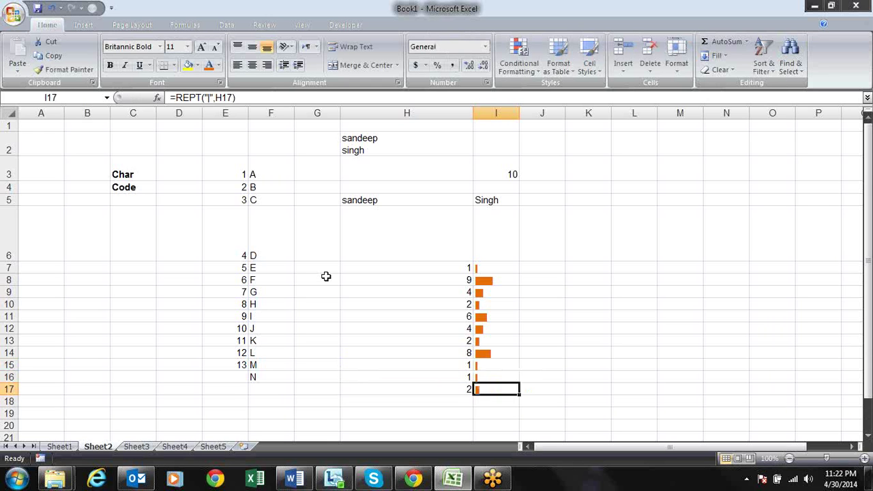
{"action": "key", "text": "Up"}
{"action": "key", "text": "Left"}
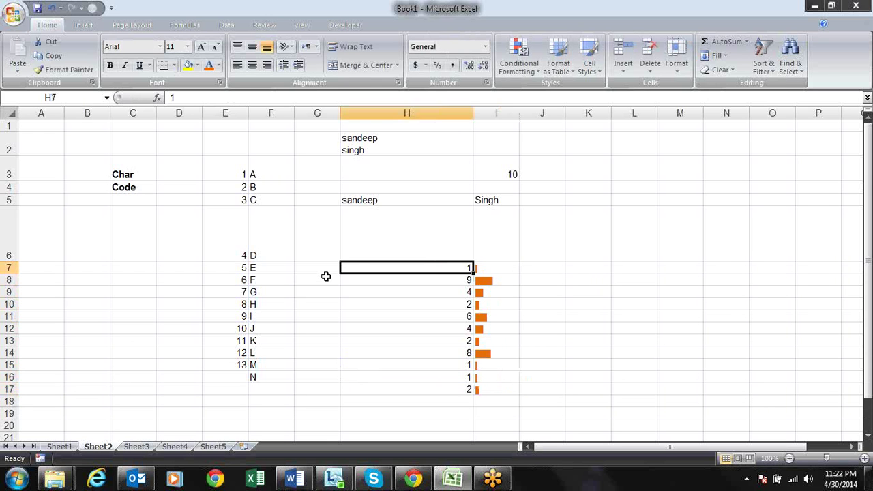
{"action": "key", "text": "Left"}
Narrow column H beside the bar chart
{"action": "left_click_drag", "start_coordinate": [471, 111], "coordinate": [395, 130]}
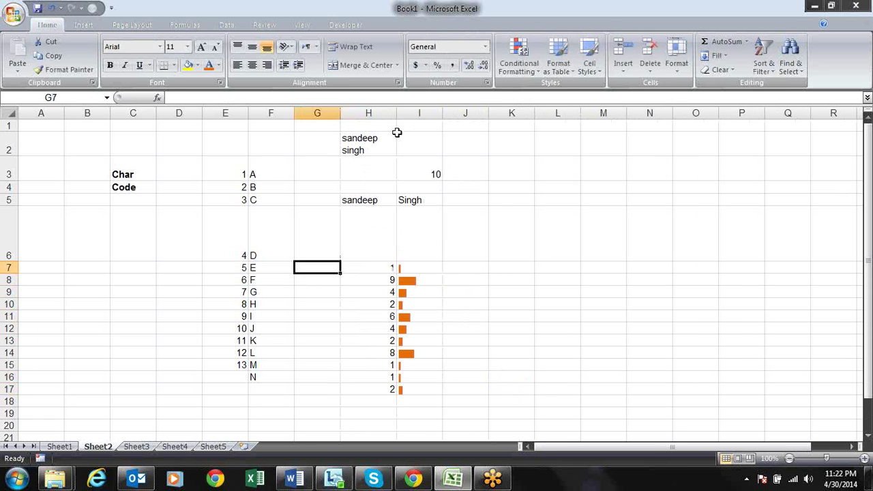
{"action": "left_click", "coordinate": [421, 266]}
{"action": "key", "text": "Down"}
{"action": "key", "text": "Down"}
{"action": "key", "text": "Down"}
{"action": "key", "text": "Down"}
{"action": "key", "text": "Down"}
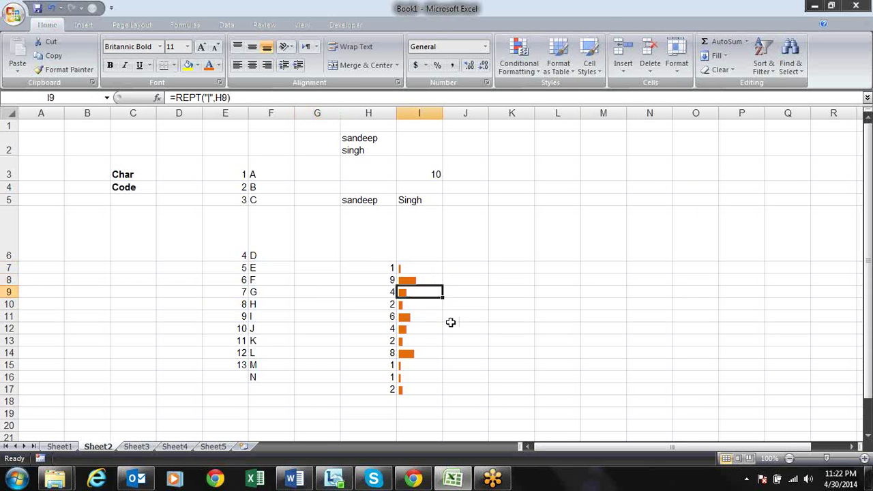
{"action": "key", "text": "Up"}
{"action": "key", "text": "Up"}
{"action": "key", "text": "Up"}
{"action": "key", "text": "Up"}
{"action": "key", "text": "Up"}
Fill G7:G17 with =RANDBETWEEN(1,10) and paste them back as fixed values
{"action": "key", "text": "Left"}
{"action": "key", "text": "Left"}
{"action": "key", "text": "shift+Down"}
{"action": "key", "text": "shift+Down"}
{"action": "key", "text": "shift+Down"}
{"action": "key", "text": "shift+Down"}
{"action": "key", "text": "shift+Down"}
{"action": "key", "text": "shift+Down"}
{"action": "key", "text": "shift+Down"}
{"action": "key", "text": "shift+Down"}
{"action": "key", "text": "shift+Down"}
{"action": "key", "text": "shift+Down"}
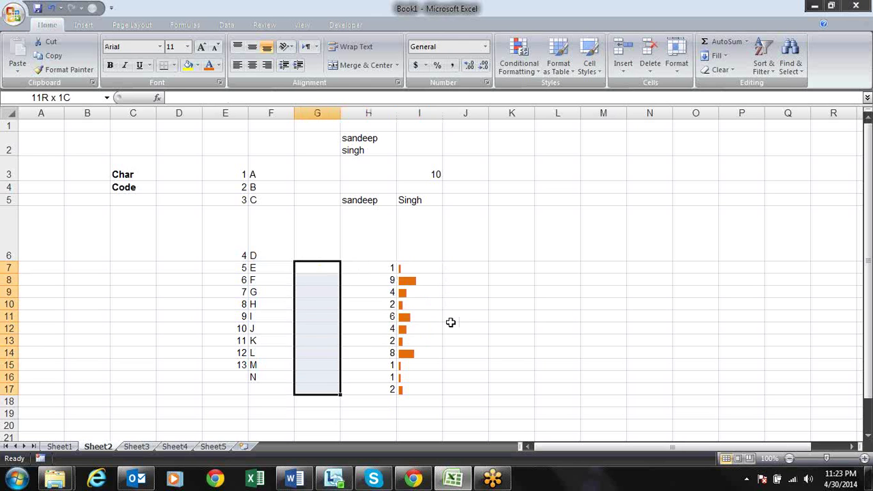
{"action": "type", "text": "="}
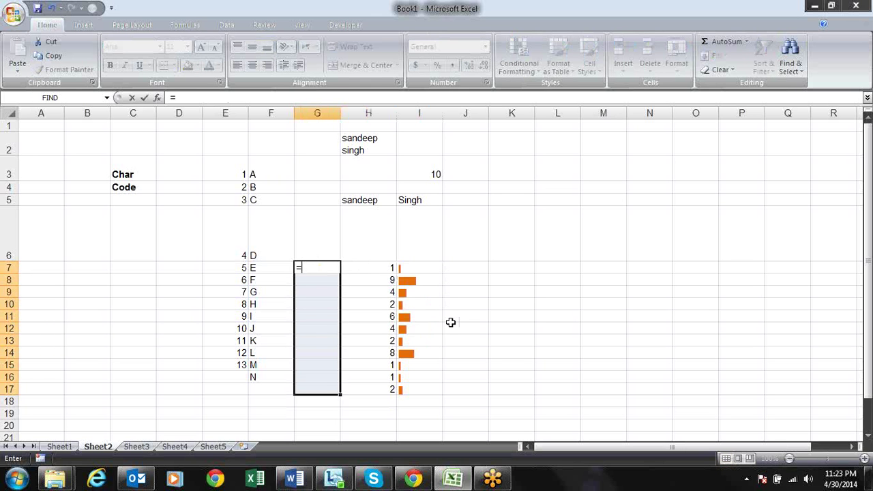
{"action": "type", "text": "ran"}
{"action": "key", "text": "Down"}
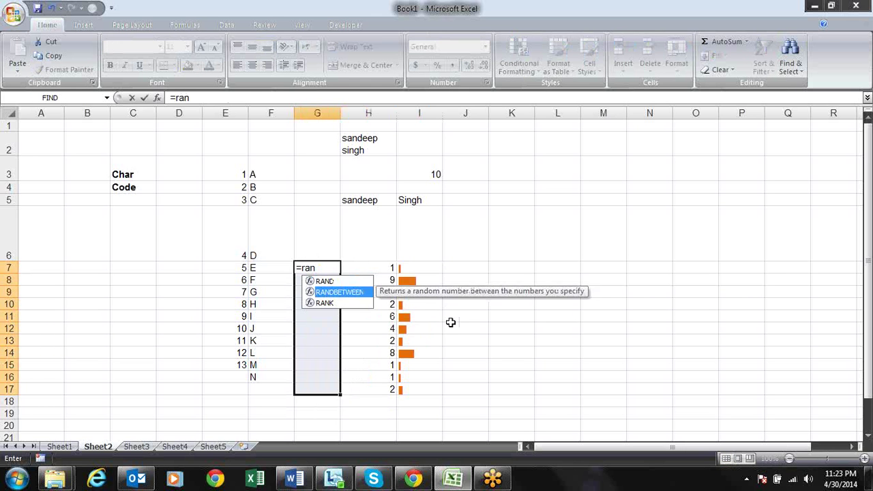
{"action": "key", "text": "Tab"}
{"action": "type", "text": "1,10"}
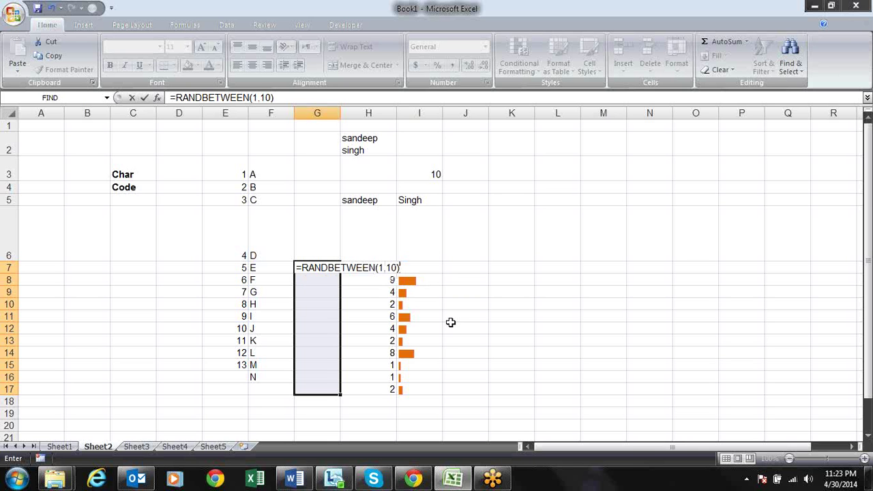
{"action": "key", "text": "ctrl+Return"}
{"action": "key", "text": "ctrl+c"}
{"action": "key", "text": "alt+e"}
{"action": "key", "text": "s"}
{"action": "key", "text": "v"}
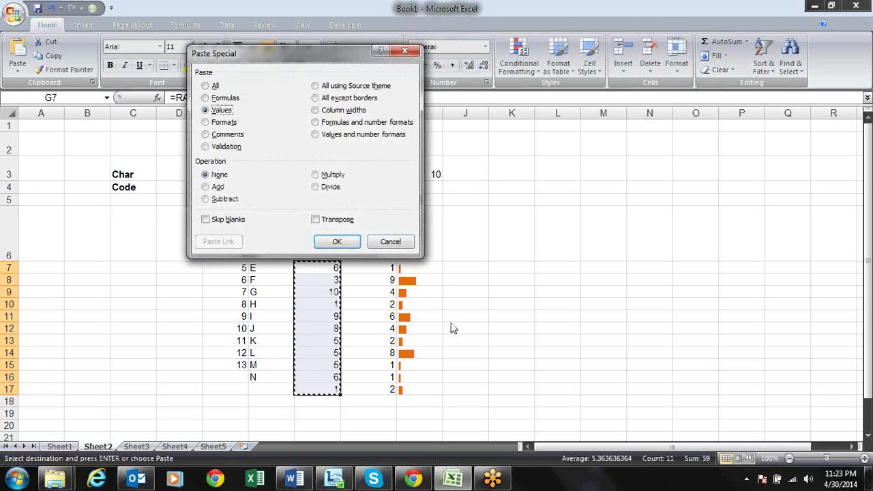
{"action": "key", "text": "Return"}
{"action": "key", "text": "Escape"}
Put I7's bar formula into edit mode, with the cursor at the bar argument
{"action": "key", "text": "Right"}
{"action": "key", "text": "Right"}
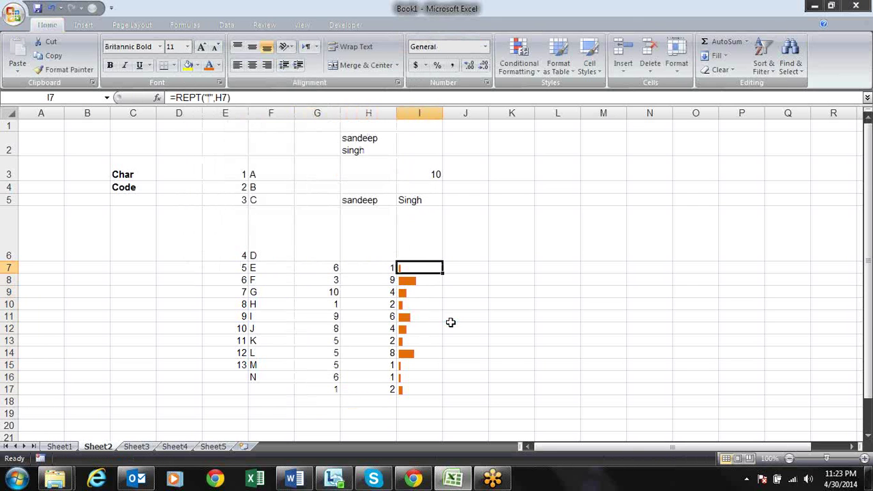
{"action": "key", "text": "F2"}
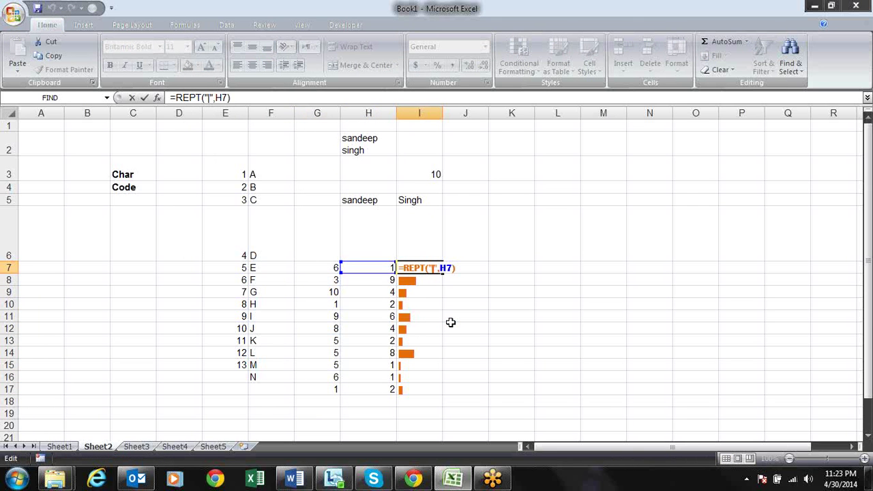
{"action": "key", "text": "shift+Left"}
{"action": "key", "text": "shift+Left"}
{"action": "key", "text": "shift+Left"}
{"action": "key", "text": "shift+Left"}
{"action": "key", "text": "shift+Left"}
{"action": "key", "text": "shift+Left"}
{"action": "key", "text": "shift+Left"}
{"action": "key", "text": "shift+Left"}
{"action": "key", "text": "shift+Left"}
{"action": "key", "text": "shift+Left"}
{"action": "key", "text": "shift+Left"}
{"action": "key", "text": "shift+Left"}
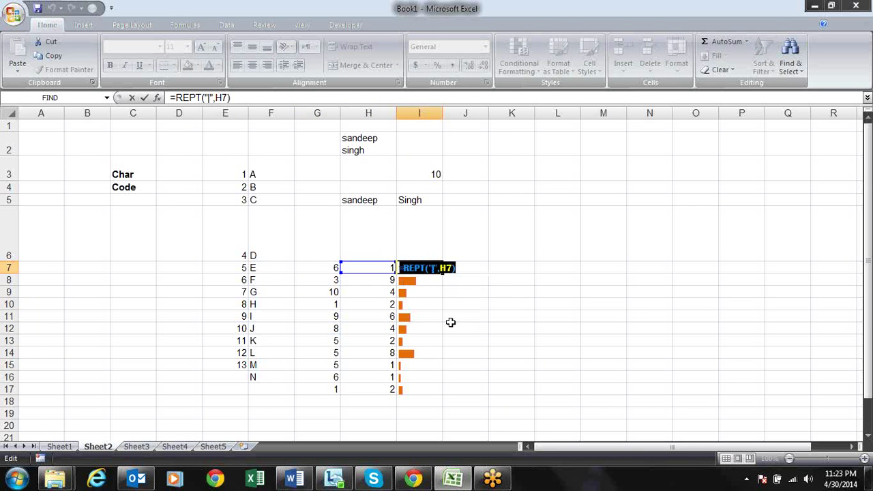
{"action": "key", "text": "Left"}
{"action": "key", "text": "Right"}
{"action": "key", "text": "Right"}
{"action": "key", "text": "Right"}
{"action": "key", "text": "Right"}
{"action": "key", "text": "Right"}
{"action": "key", "text": "Right"}
{"action": "key", "text": "Right"}
{"action": "key", "text": "Right"}
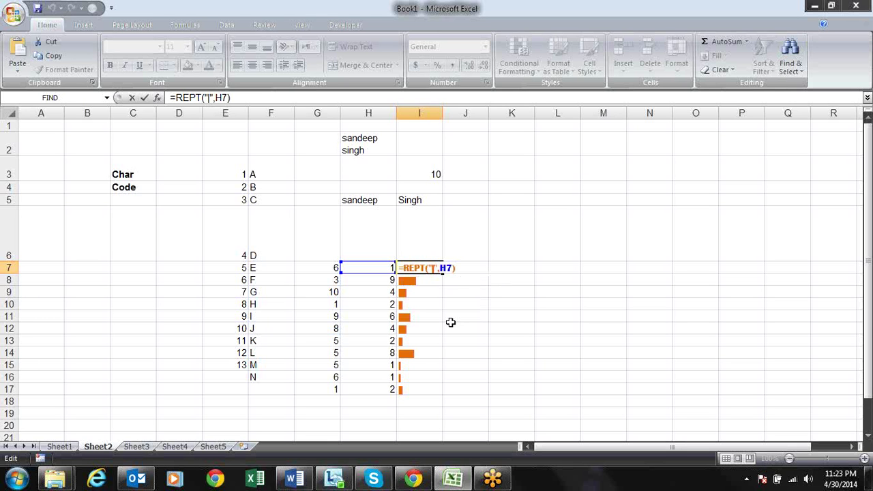
Extend I7 to =REPT("|",H7)&CHAR(10)&REPT("|",G7), accepting Excel's formula correction
{"action": "key", "text": "Right"}
{"action": "key", "text": "Right"}
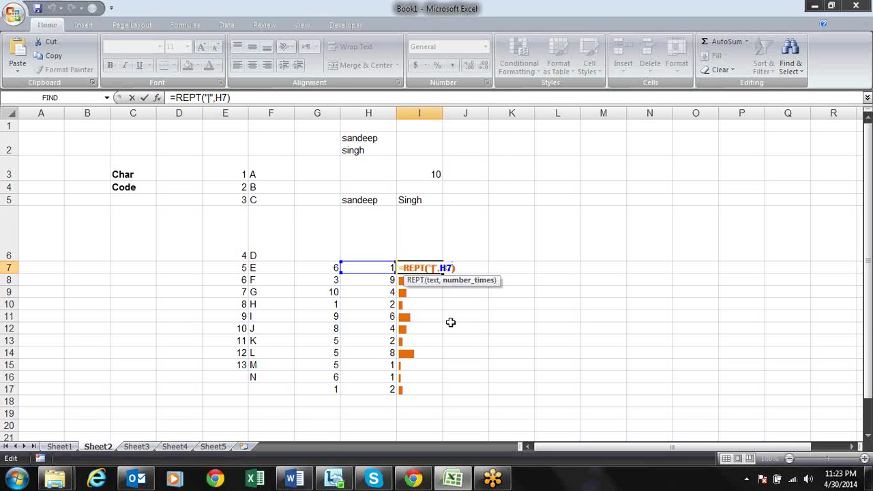
{"action": "key", "text": "Right"}
{"action": "key", "text": "Right"}
{"action": "key", "text": "Right"}
{"action": "type", "text": "&"}
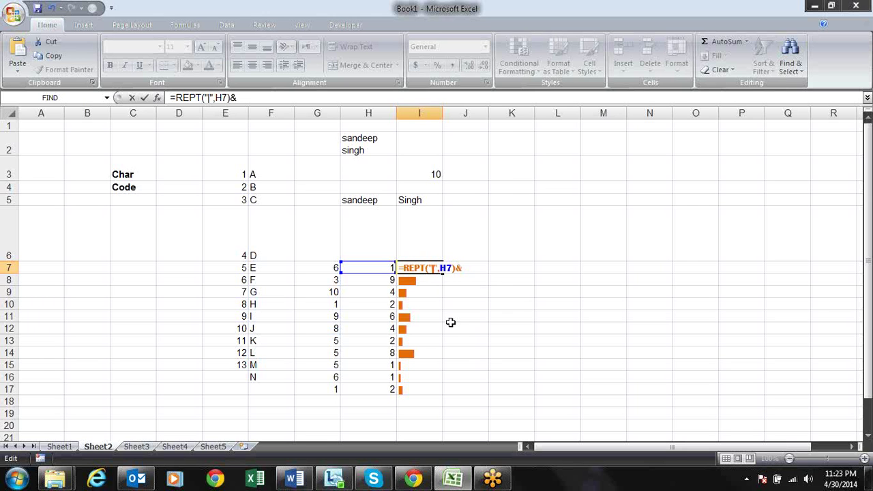
{"action": "type", "text": "char"}
{"action": "key", "text": "Tab"}
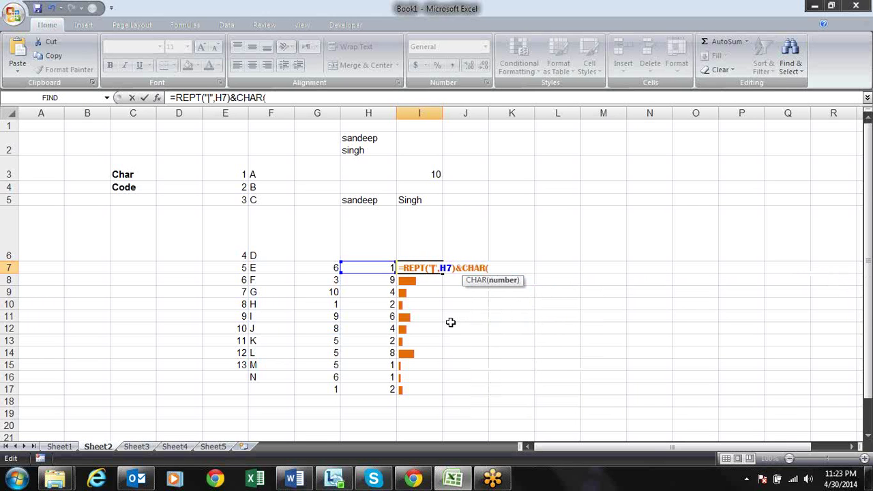
{"action": "type", "text": "10)&"}
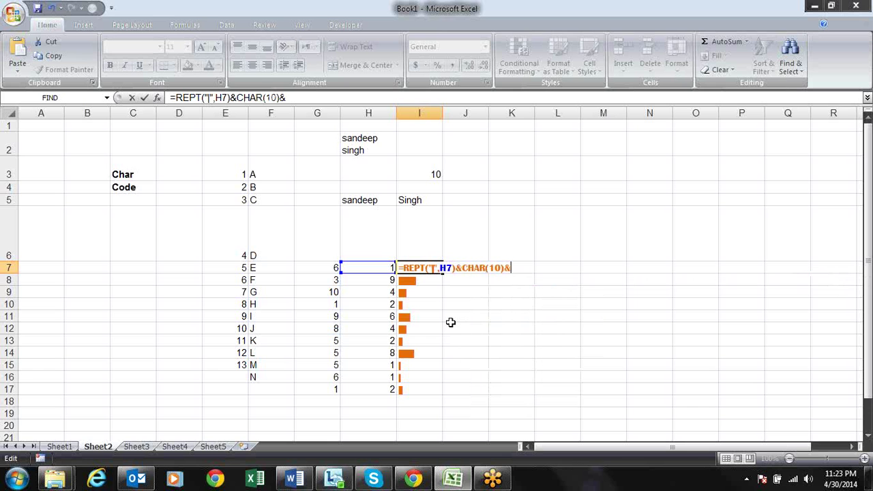
{"action": "key", "text": "ctrl+v"}
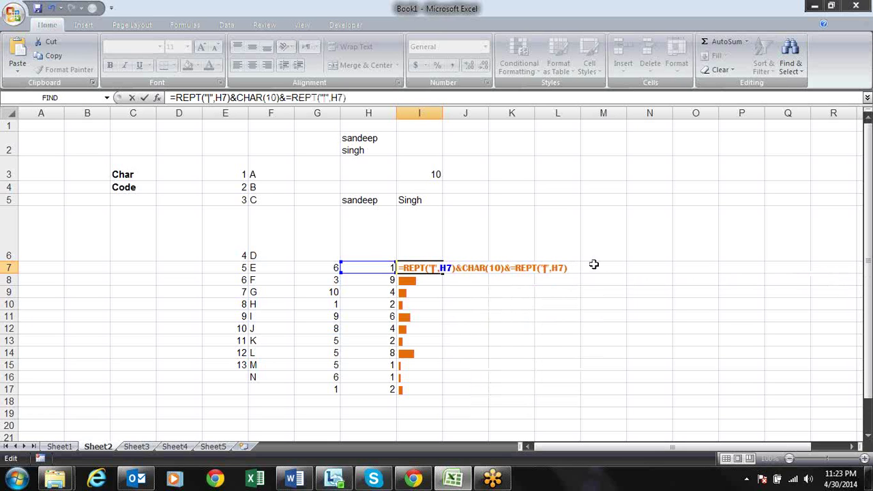
{"action": "left_click", "coordinate": [559, 268]}
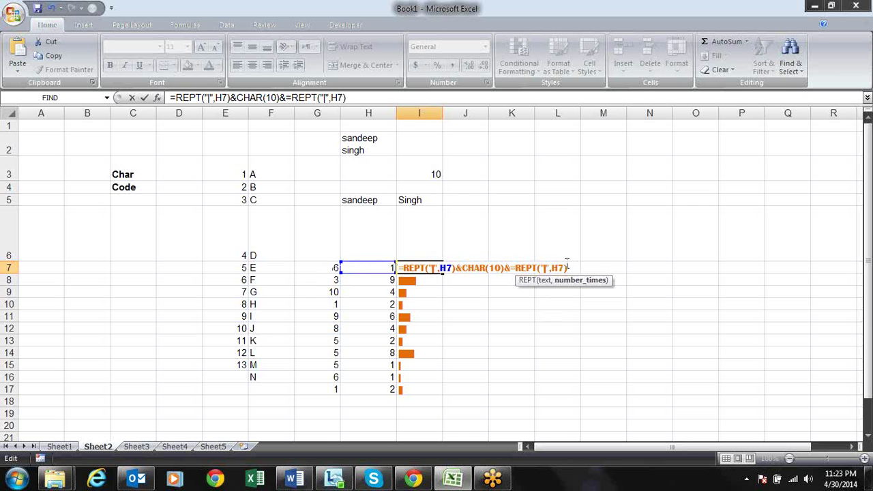
{"action": "key", "text": "BackSpace"}
{"action": "key", "text": "BackSpace"}
{"action": "left_click", "coordinate": [318, 269]}
{"action": "key", "text": "Return"}
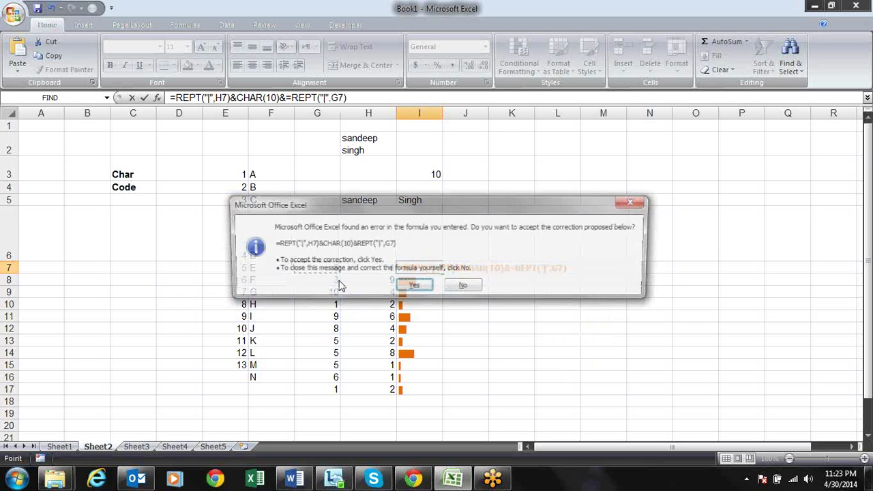
{"action": "key", "text": "Return"}
{"action": "key", "text": "Up"}
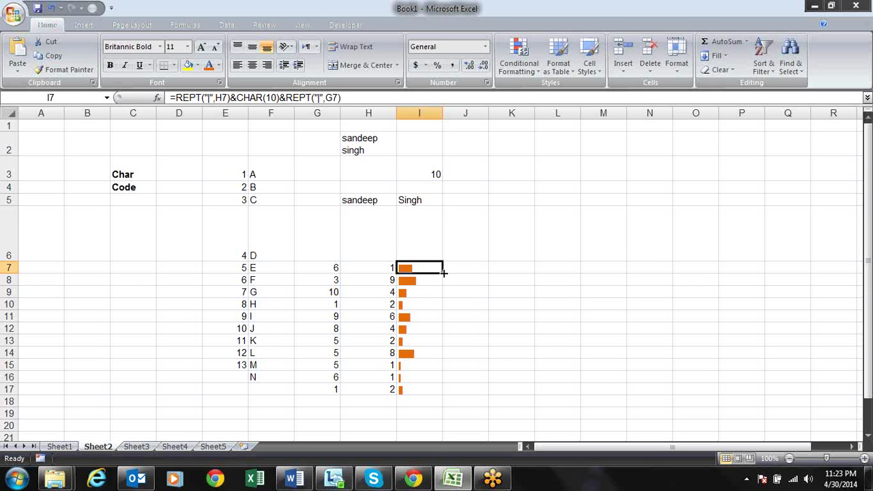
Fill I7's bar formula down to row 17 and make rows 7–17 taller
{"action": "double_click", "coordinate": [443, 273]}
{"action": "left_click_drag", "start_coordinate": [10, 267], "coordinate": [7, 380]}
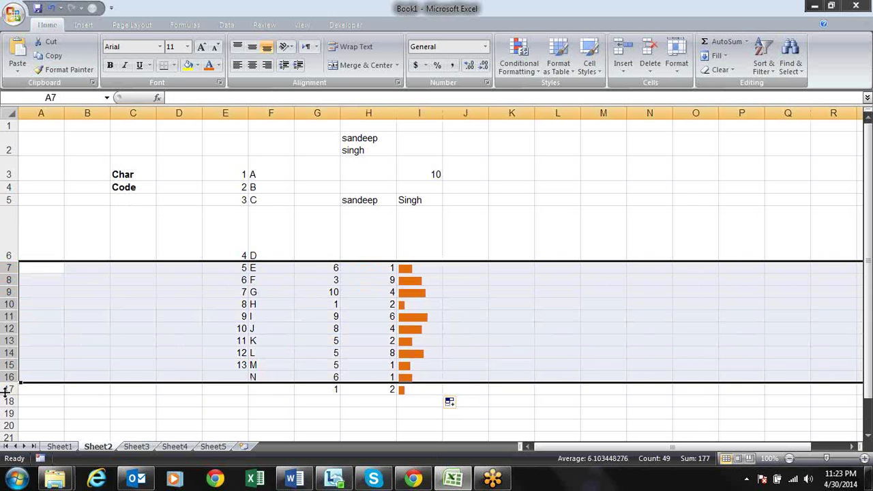
{"action": "left_click_drag", "start_coordinate": [10, 395], "coordinate": [9, 408]}
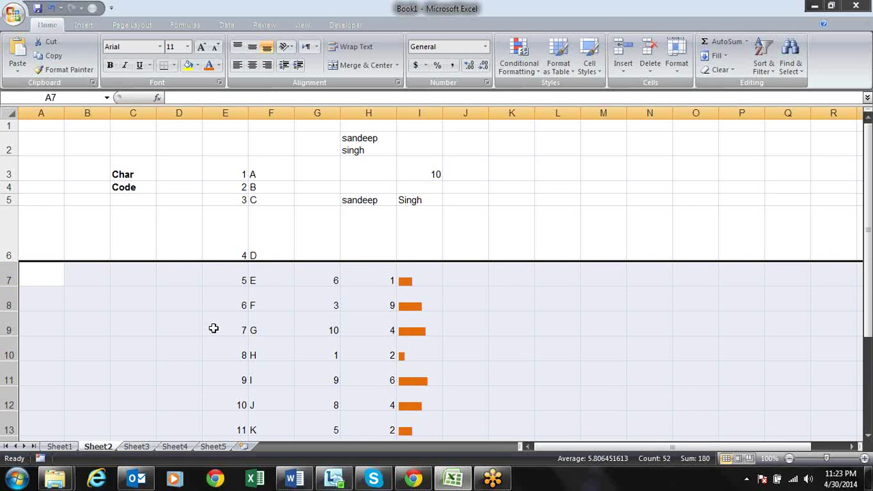
{"action": "left_click", "coordinate": [289, 330]}
Wrap text in I7:I17 so each cell stacks two bars, and widen column I
{"action": "key", "text": "Up"}
{"action": "key", "text": "Right"}
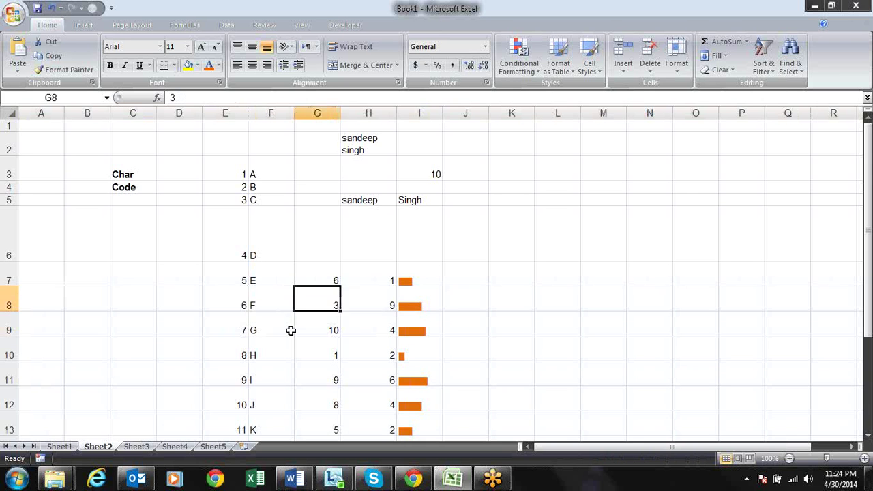
{"action": "key", "text": "Right"}
{"action": "key", "text": "Right"}
{"action": "key", "text": "Up"}
{"action": "key", "text": "ctrl+shift+Down"}
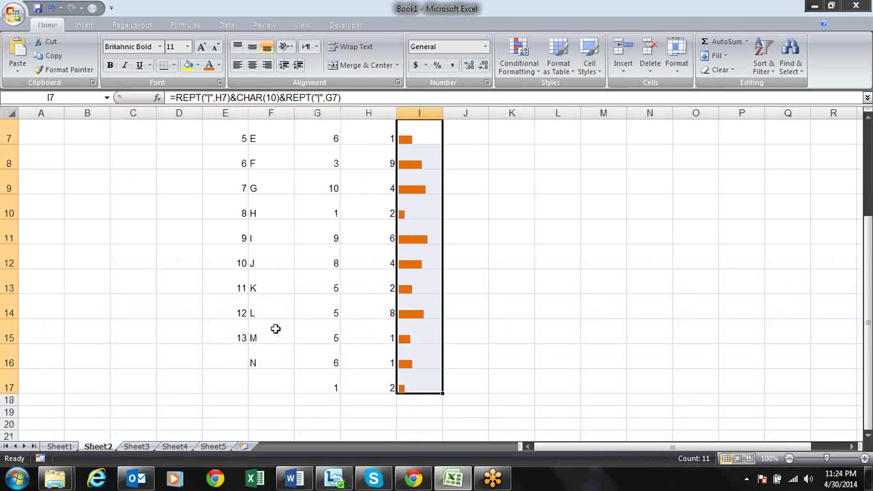
{"action": "left_click", "coordinate": [334, 48]}
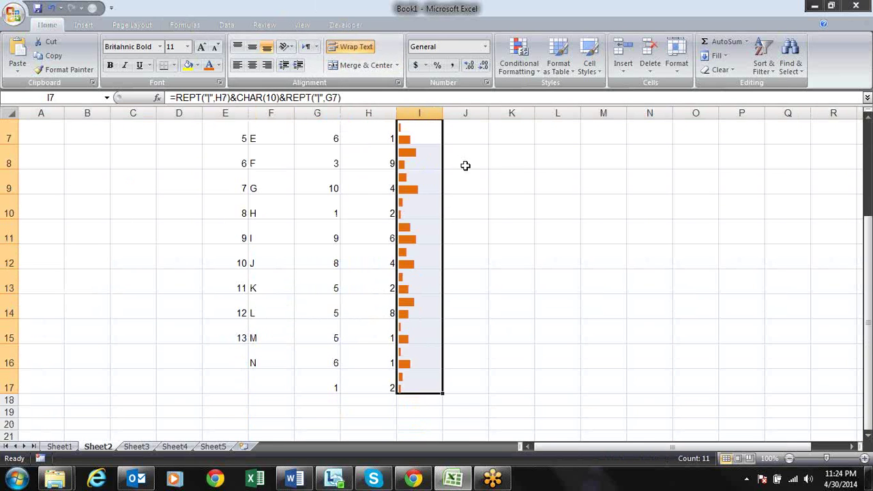
{"action": "key", "text": "Up"}
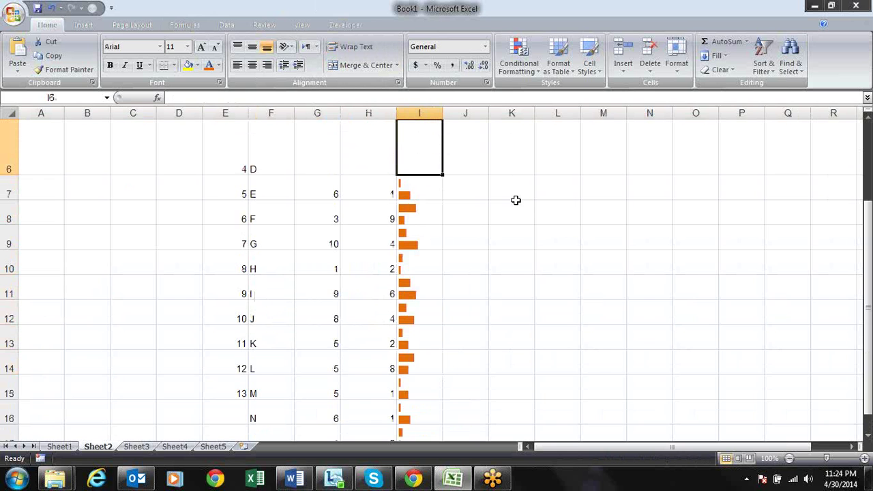
{"action": "left_click_drag", "start_coordinate": [442, 112], "coordinate": [546, 113]}
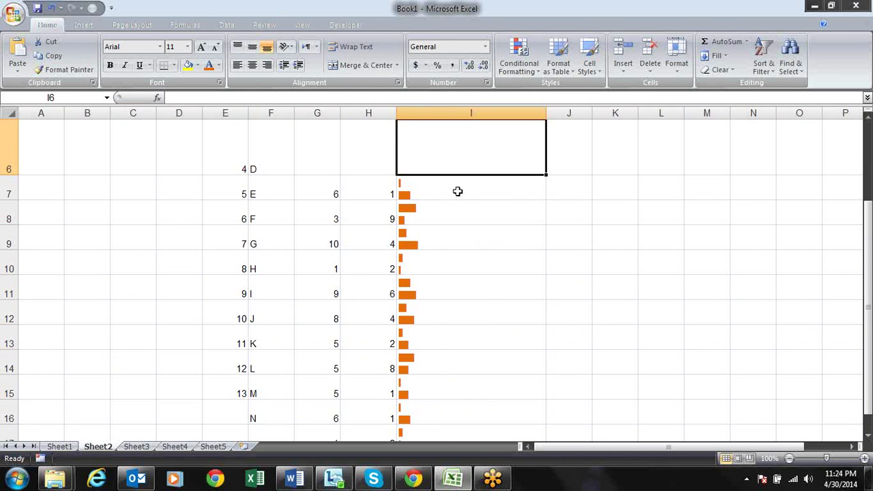
Step down through the bar cells to I17, then open I7's formula for editing
{"action": "left_click", "coordinate": [455, 232]}
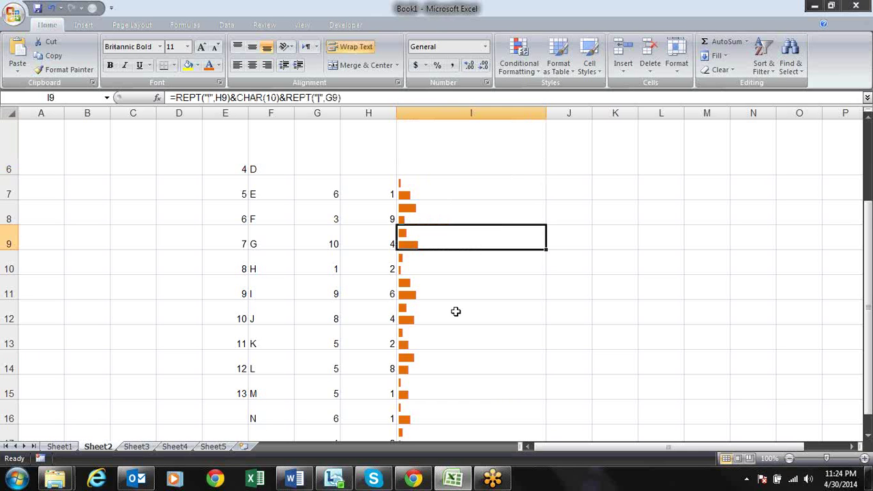
{"action": "key", "text": "Down"}
{"action": "key", "text": "Down"}
{"action": "key", "text": "Down"}
{"action": "key", "text": "Down"}
{"action": "key", "text": "Down"}
{"action": "key", "text": "Down"}
{"action": "key", "text": "Down"}
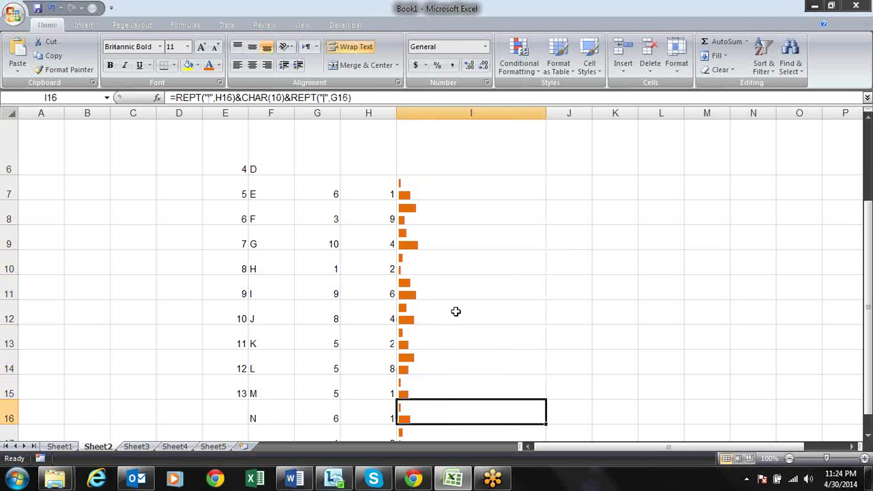
{"action": "key", "text": "Down"}
{"action": "key", "text": "Up"}
{"action": "key", "text": "Up"}
{"action": "key", "text": "Up"}
{"action": "key", "text": "Up"}
{"action": "key", "text": "Up"}
{"action": "key", "text": "Up"}
{"action": "key", "text": "Up"}
{"action": "key", "text": "Up"}
{"action": "key", "text": "Up"}
{"action": "key", "text": "Up"}
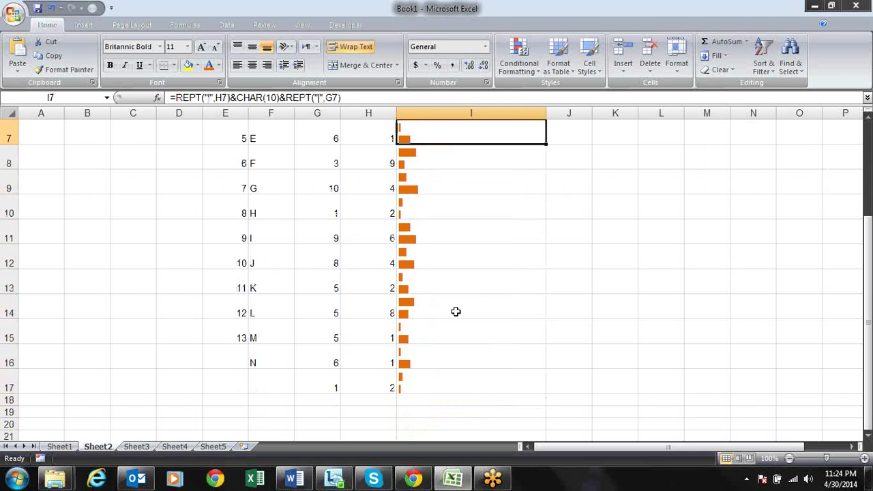
{"action": "key", "text": "F2"}
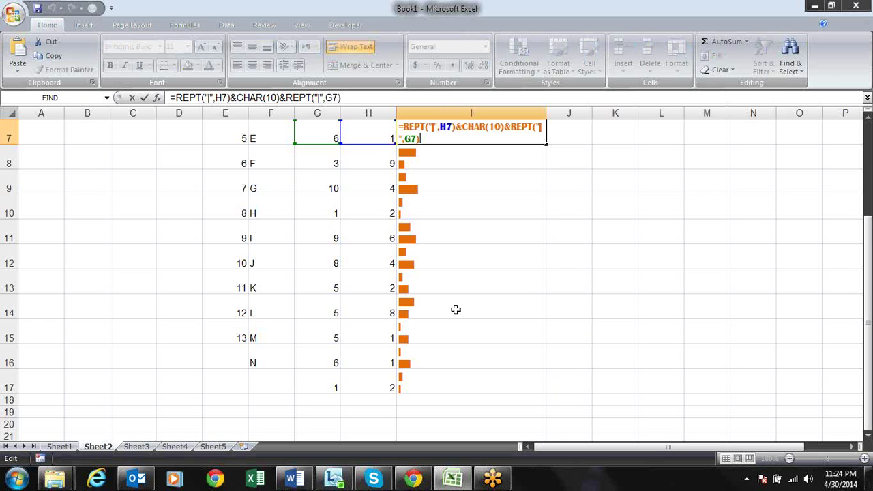
Inspect the REPT("|",H7), &CHAR(10) and REPT("|",G7) parts of I7's formula, then exit unchanged
{"action": "left_click", "coordinate": [434, 128]}
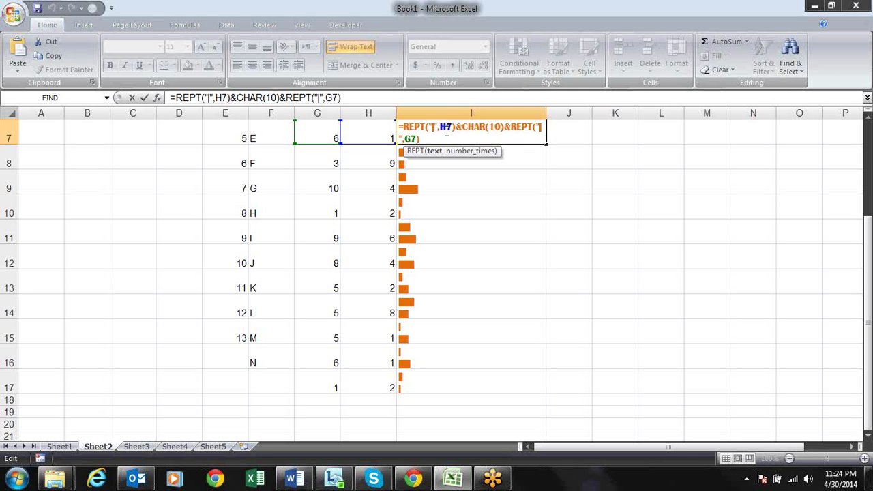
{"action": "left_click", "coordinate": [448, 128]}
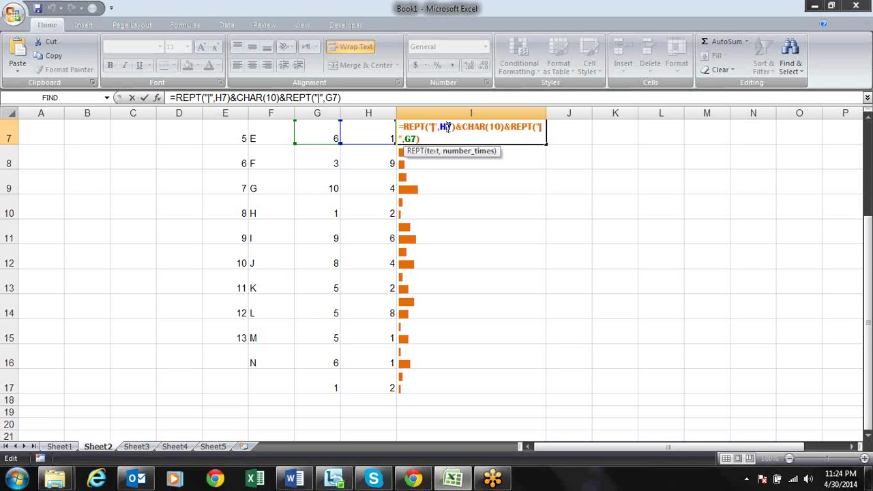
{"action": "left_click", "coordinate": [466, 155]}
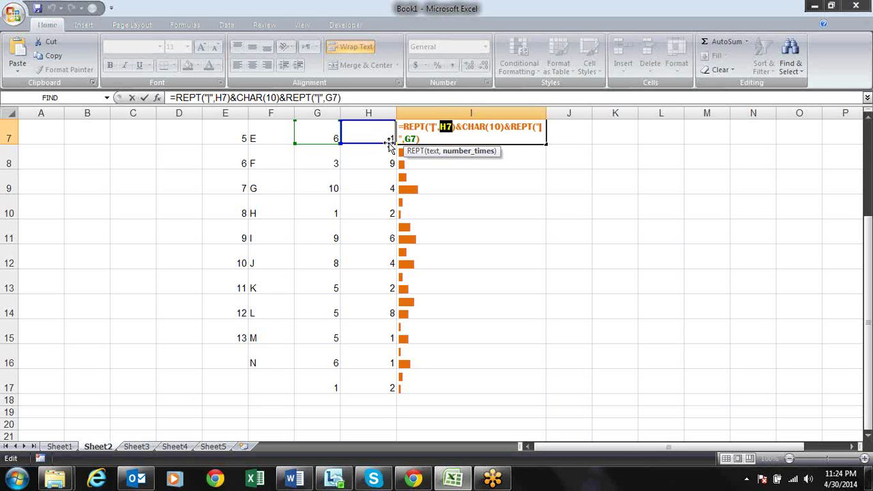
{"action": "left_click_drag", "start_coordinate": [389, 144], "coordinate": [388, 144]}
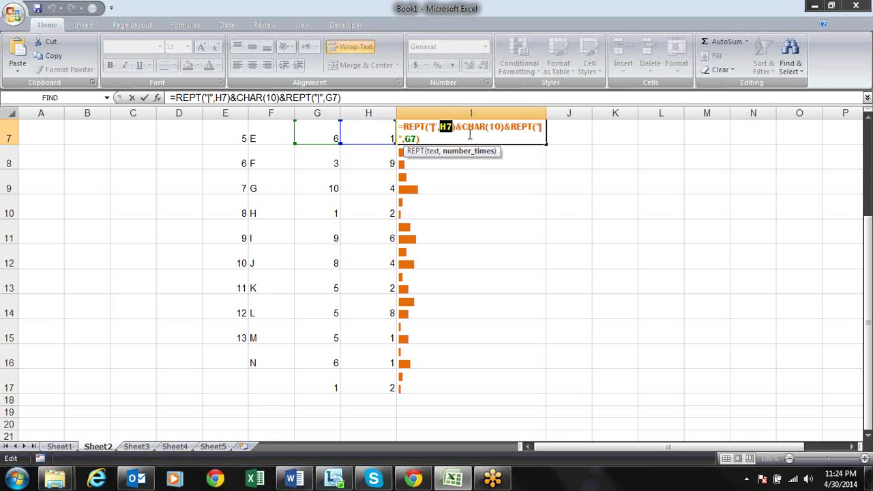
{"action": "left_click", "coordinate": [537, 130]}
{"action": "left_click_drag", "start_coordinate": [388, 125], "coordinate": [381, 137]}
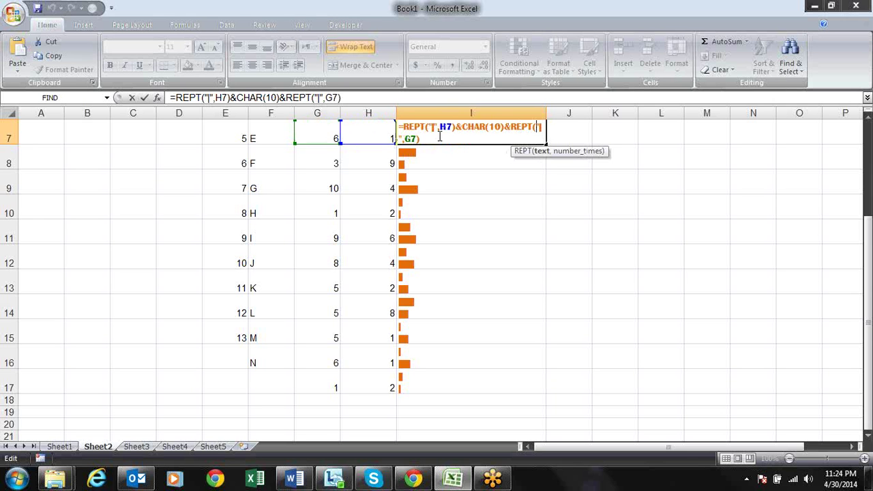
{"action": "left_click_drag", "start_coordinate": [505, 127], "coordinate": [459, 128]}
{"action": "left_click", "coordinate": [498, 133]}
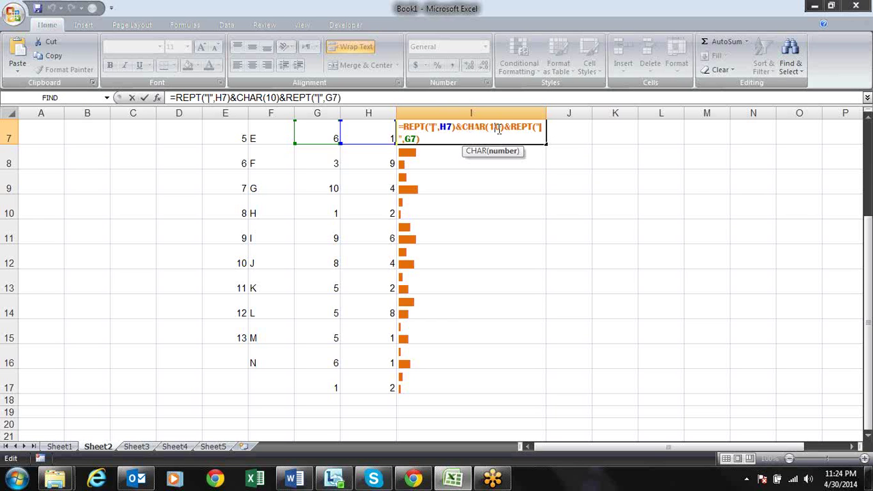
{"action": "key", "text": "Return"}
{"action": "key", "text": "Return"}
{"action": "key", "text": "Up"}
{"action": "key", "text": "Up"}
{"action": "key", "text": "Up"}
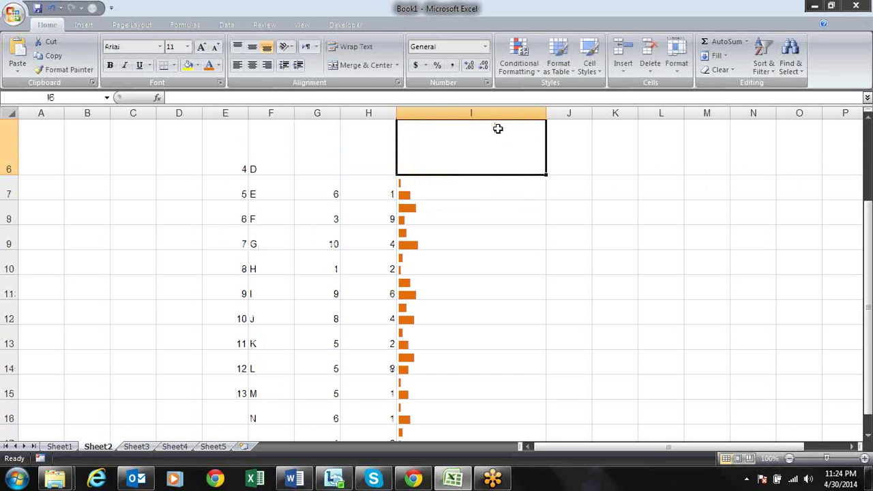
{"action": "left_click", "coordinate": [446, 189]}
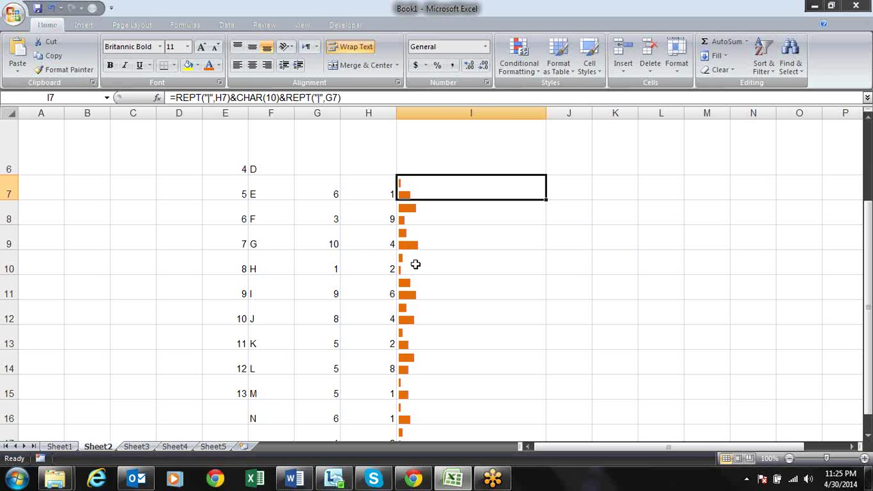
Check H9 and the bar formulas in rows 10 through 16
{"action": "left_click", "coordinate": [388, 236]}
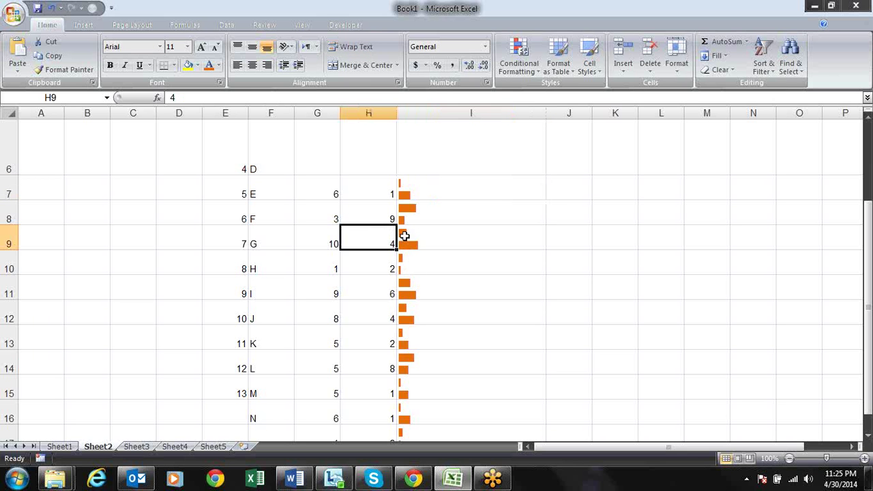
{"action": "left_click", "coordinate": [407, 257]}
{"action": "left_click", "coordinate": [405, 280]}
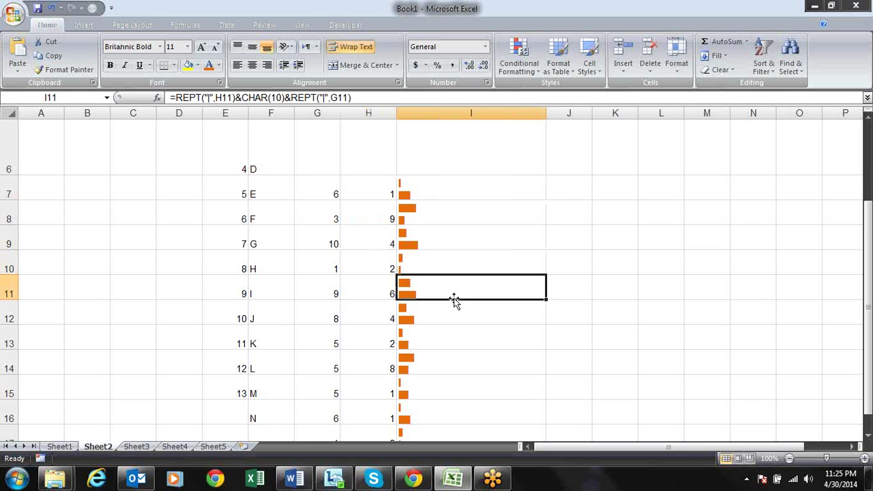
{"action": "left_click", "coordinate": [416, 310]}
{"action": "left_click", "coordinate": [416, 341]}
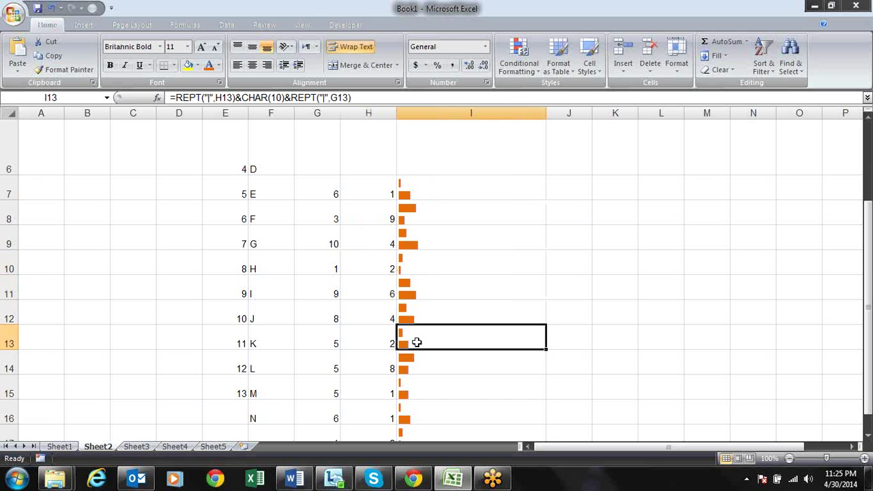
{"action": "left_click", "coordinate": [417, 365]}
{"action": "left_click", "coordinate": [423, 385]}
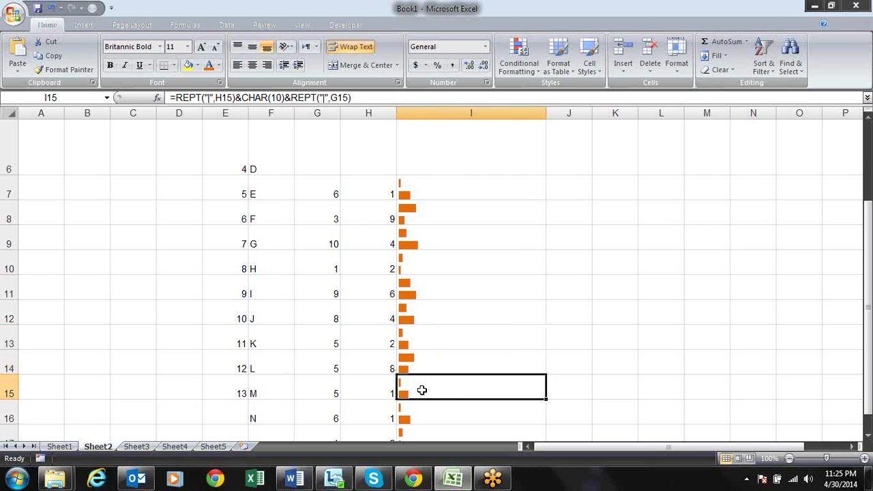
{"action": "left_click", "coordinate": [422, 409]}
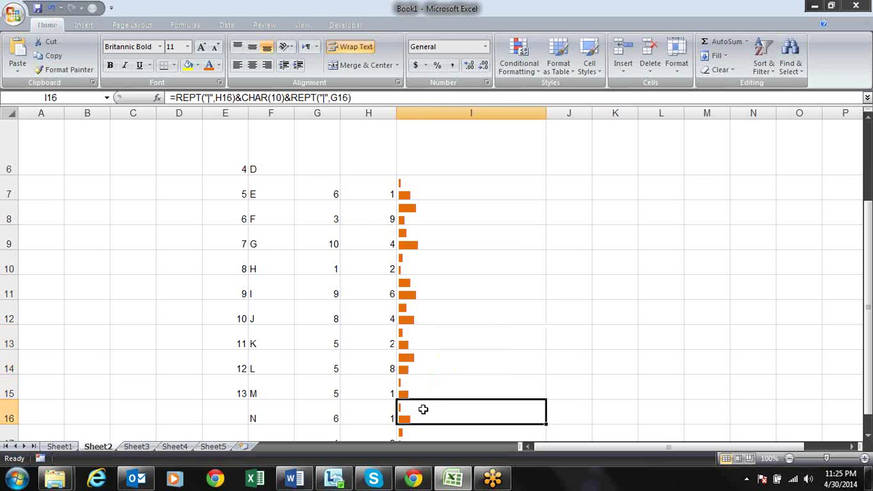
Select the bar cells I7:I17 and bring up their Format Cells alignment settings
{"action": "key", "text": "Down"}
{"action": "key", "text": "Down"}
{"action": "key", "text": "ctrl+shift+Up"}
{"action": "key", "text": "shift+Down"}
{"action": "key", "text": "shift+Up"}
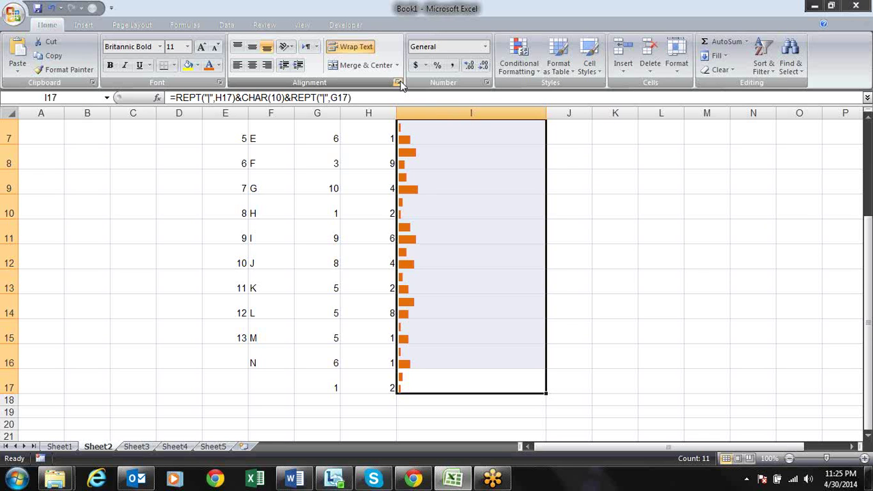
{"action": "left_click", "coordinate": [398, 83]}
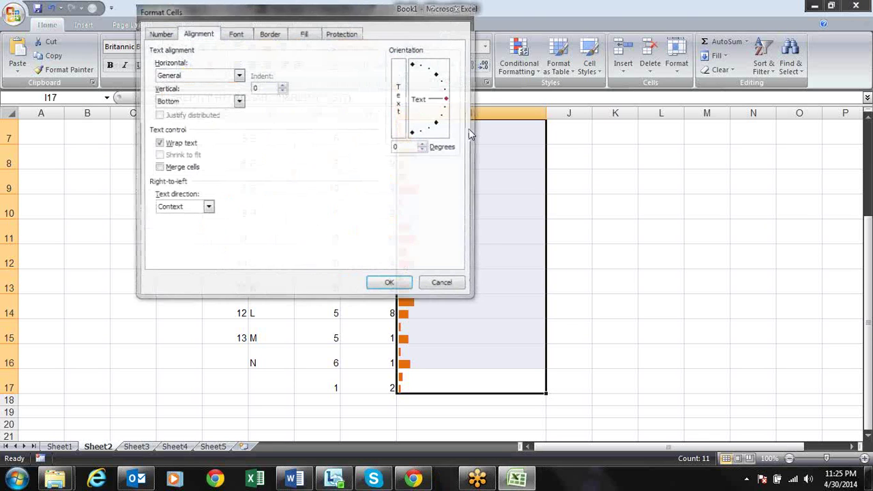
Set the bar text orientation to 90 degrees, apply it, and select rows 6–17
{"action": "left_click_drag", "start_coordinate": [447, 99], "coordinate": [413, 65]}
{"action": "left_click", "coordinate": [394, 287]}
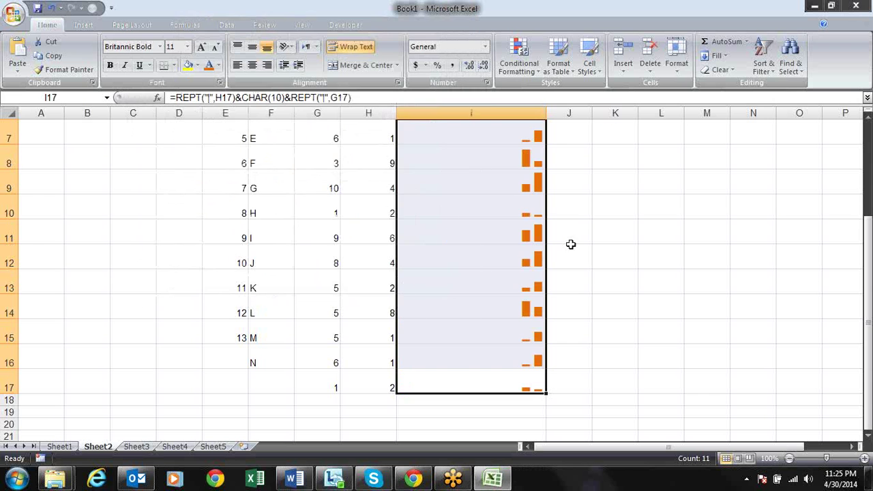
{"action": "left_click", "coordinate": [617, 232]}
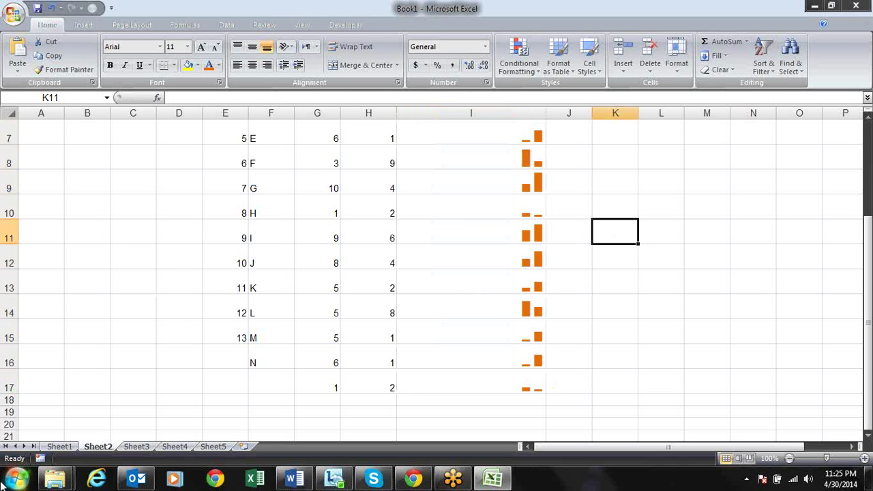
{"action": "left_click_drag", "start_coordinate": [10, 387], "coordinate": [4, 253]}
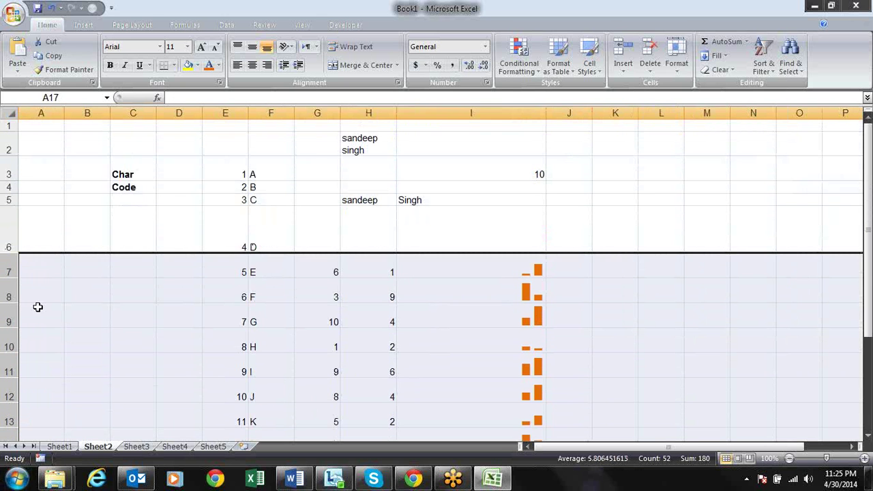
Make rows 7–17 taller so the upright bars fit
{"action": "left_click_drag", "start_coordinate": [10, 278], "coordinate": [10, 287]}
{"action": "key", "text": "Down"}
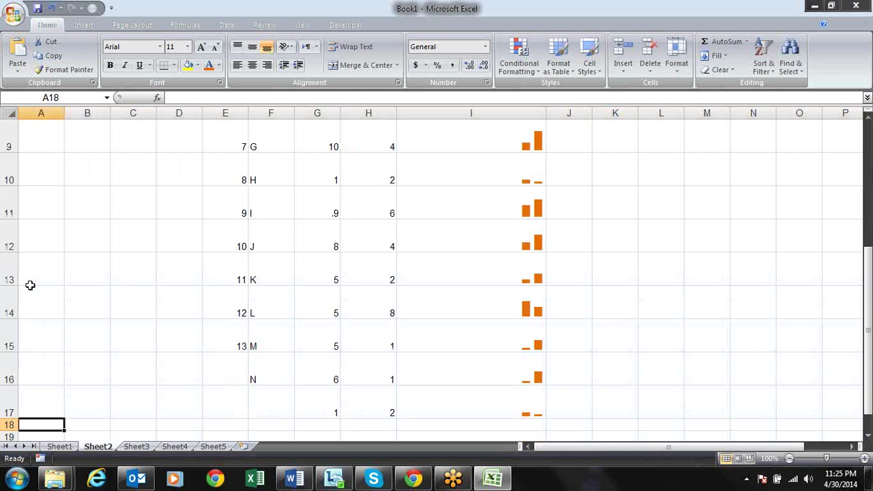
{"action": "key", "text": "Right"}
{"action": "key", "text": "Right"}
{"action": "key", "text": "Right"}
{"action": "key", "text": "Right"}
{"action": "key", "text": "Right"}
{"action": "key", "text": "Right"}
{"action": "key", "text": "Right"}
{"action": "key", "text": "Right"}
{"action": "key", "text": "Right"}
{"action": "key", "text": "Up"}
{"action": "key", "text": "Up"}
{"action": "key", "text": "Up"}
{"action": "key", "text": "Up"}
{"action": "key", "text": "Up"}
{"action": "key", "text": "Up"}
{"action": "key", "text": "Up"}
{"action": "key", "text": "Up"}
{"action": "key", "text": "Up"}
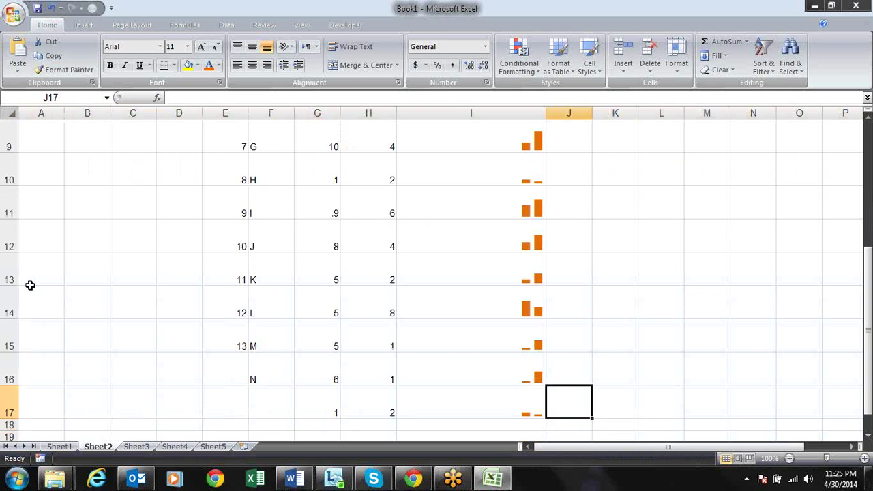
{"action": "key", "text": "Up"}
{"action": "key", "text": "Up"}
{"action": "key", "text": "Up"}
{"action": "key", "text": "Up"}
{"action": "key", "text": "Down"}
{"action": "key", "text": "Down"}
{"action": "key", "text": "Left"}
{"action": "key", "text": "Left"}
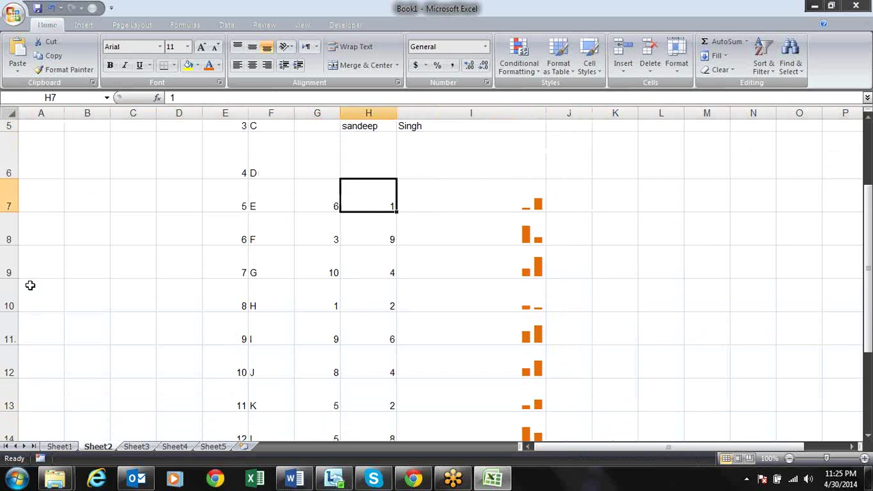
Change H7 to 10 and G7 to 2, checking the updated I7 bars
{"action": "type", "text": "10"}
{"action": "key", "text": "Return"}
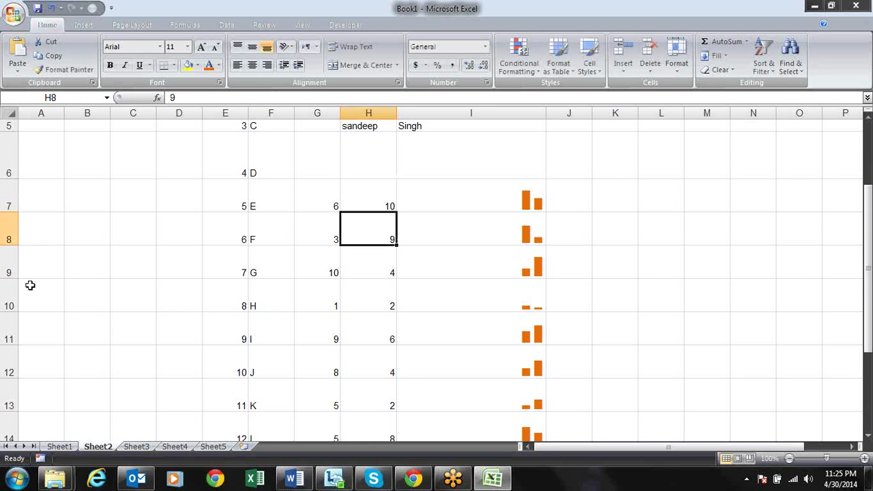
{"action": "key", "text": "Up"}
{"action": "key", "text": "Left"}
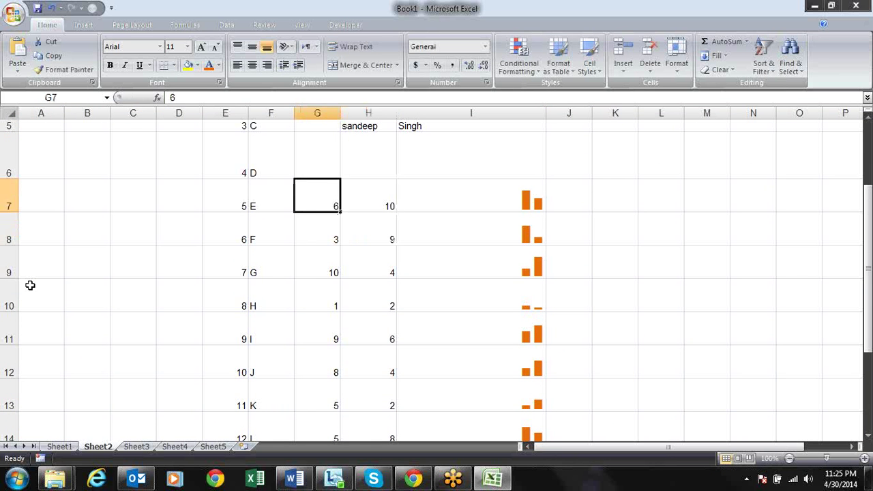
{"action": "type", "text": "2"}
{"action": "key", "text": "Return"}
{"action": "key", "text": "Up"}
{"action": "key", "text": "Right"}
{"action": "key", "text": "Right"}
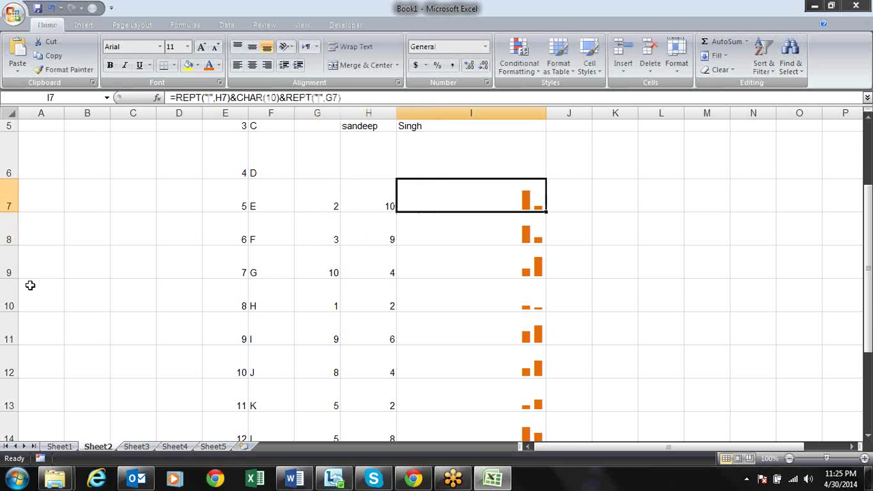
{"action": "key", "text": "Left"}
{"action": "key", "text": "Left"}
{"action": "key", "text": "Left"}
{"action": "key", "text": "Left"}
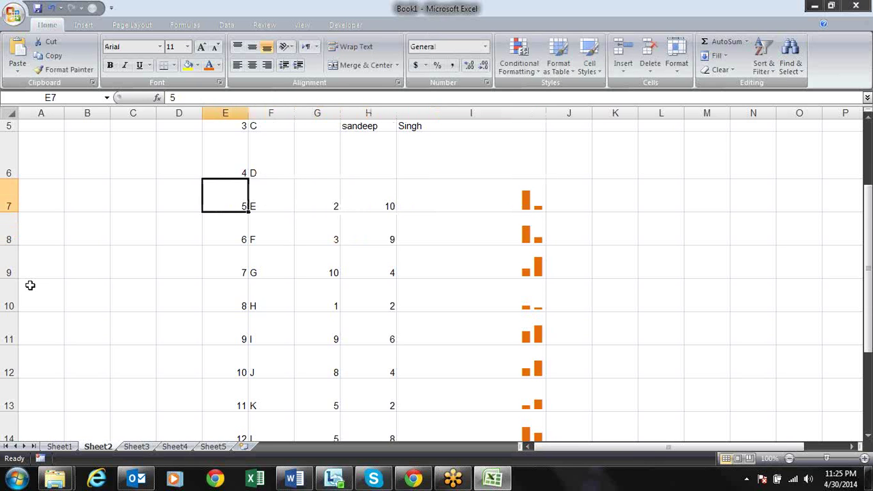
Clear the old labels in E7:F15
{"action": "key", "text": "shift+Right"}
{"action": "key", "text": "shift+Down"}
{"action": "key", "text": "shift+Down"}
{"action": "key", "text": "shift+Down"}
{"action": "key", "text": "shift+Down"}
{"action": "key", "text": "shift+Down"}
{"action": "key", "text": "shift+Down"}
{"action": "key", "text": "shift+Down"}
{"action": "key", "text": "shift+Down"}
{"action": "key", "text": "Delete"}
{"action": "key", "text": "Up"}
{"action": "key", "text": "Up"}
{"action": "key", "text": "Down"}
{"action": "key", "text": "Down"}
{"action": "key", "text": "Right"}
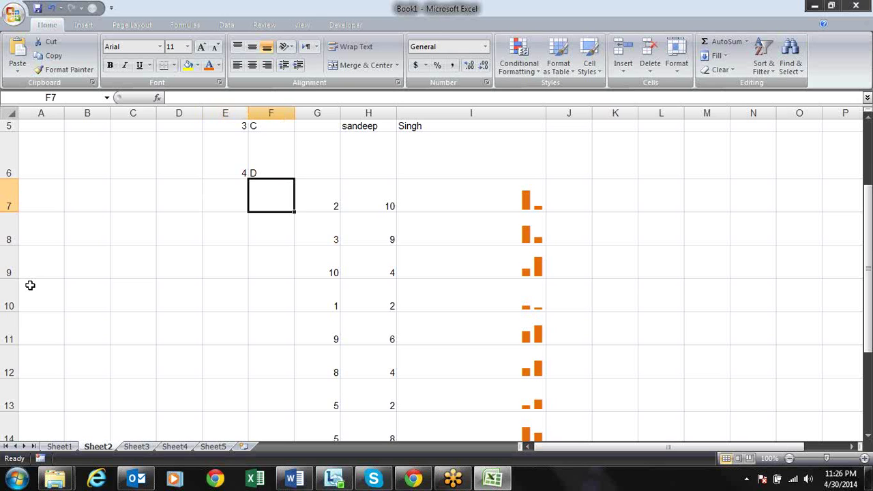
Enter C001 in F7 and fill the codes down column F to C011
{"action": "left_click", "coordinate": [30, 285]}
{"action": "type", "text": "C"}
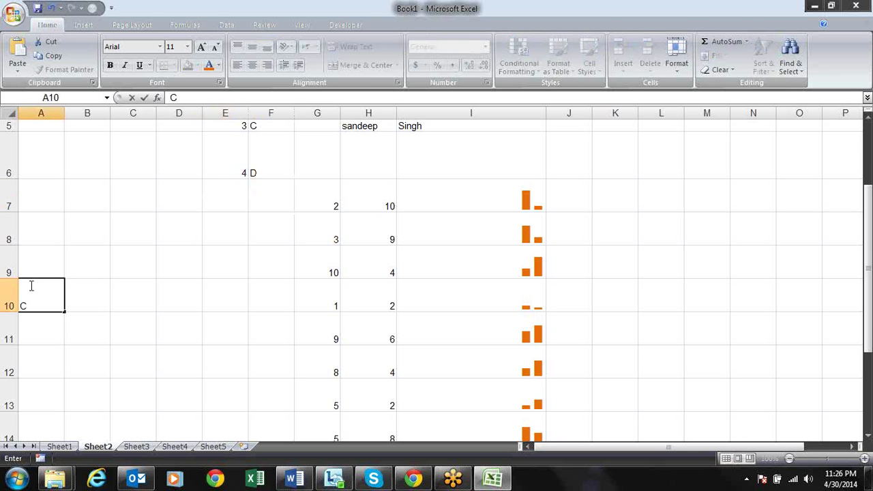
{"action": "key", "text": "Escape"}
{"action": "left_click", "coordinate": [266, 200]}
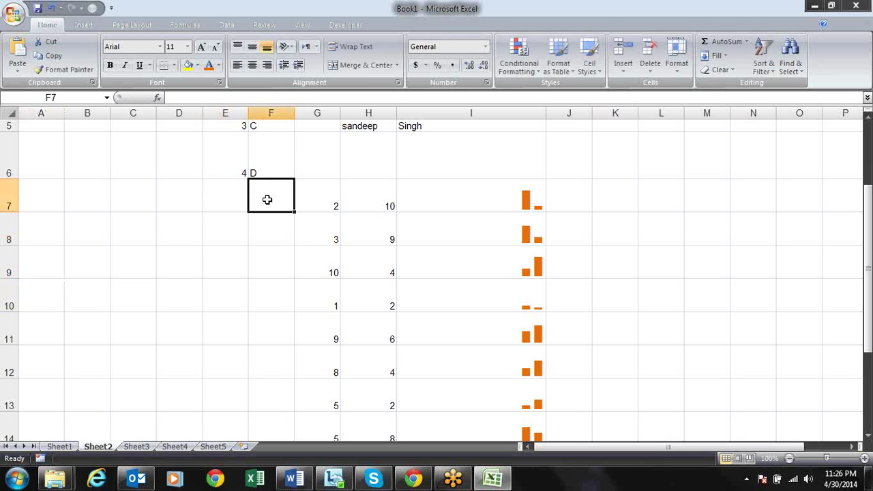
{"action": "type", "text": "C001"}
{"action": "key", "text": "Return"}
{"action": "left_click", "coordinate": [267, 199]}
{"action": "left_click_drag", "start_coordinate": [294, 213], "coordinate": [279, 315]}
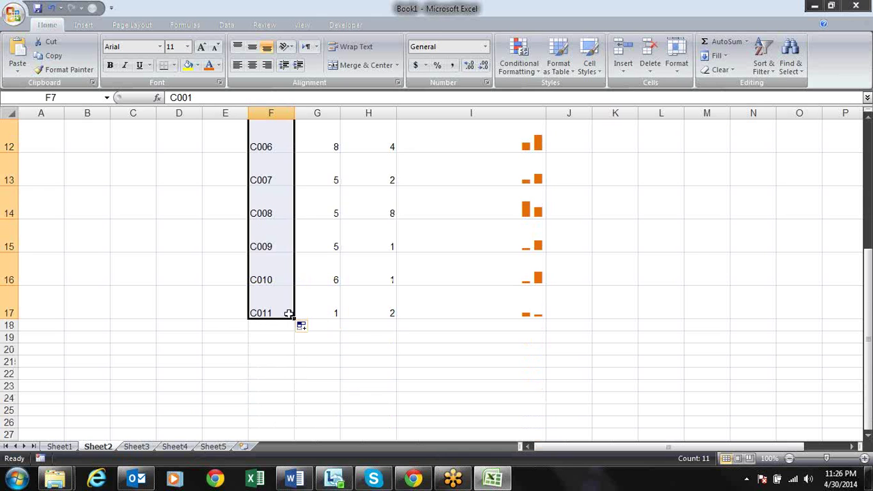
Clear the value 10 from cell I3
{"action": "left_click", "coordinate": [579, 216]}
{"action": "key", "text": "Up"}
{"action": "key", "text": "Up"}
{"action": "key", "text": "Up"}
{"action": "key", "text": "Up"}
{"action": "key", "text": "Up"}
{"action": "key", "text": "Up"}
{"action": "key", "text": "Up"}
{"action": "key", "text": "Up"}
{"action": "key", "text": "Up"}
{"action": "key", "text": "Up"}
{"action": "key", "text": "Up"}
{"action": "key", "text": "Up"}
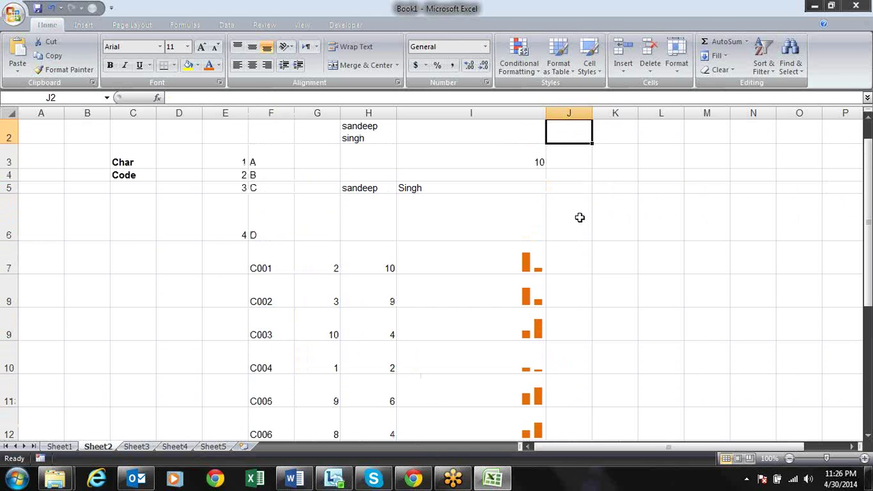
{"action": "key", "text": "Down"}
{"action": "key", "text": "Left"}
{"action": "key", "text": "Delete"}
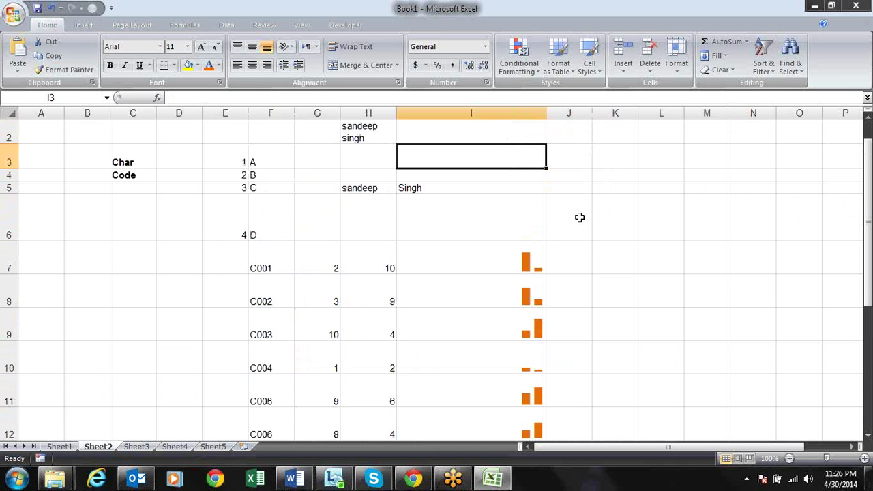
{"action": "key", "text": "Right"}
{"action": "key", "text": "Right"}
{"action": "key", "text": "Down"}
{"action": "key", "text": "Down"}
{"action": "key", "text": "Down"}
{"action": "key", "text": "Down"}
{"action": "key", "text": "Right"}
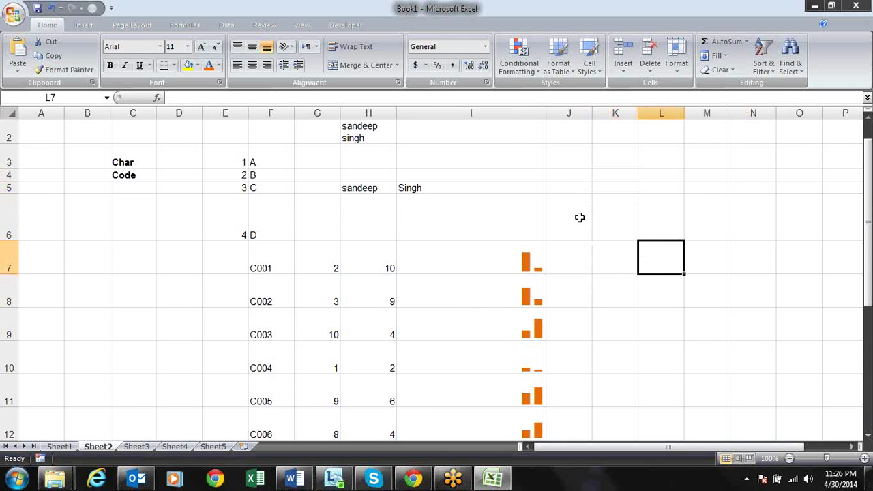
Copy codes C002, C005 and C006 from column F and paste them into L7:L9
{"action": "left_click", "coordinate": [262, 295]}
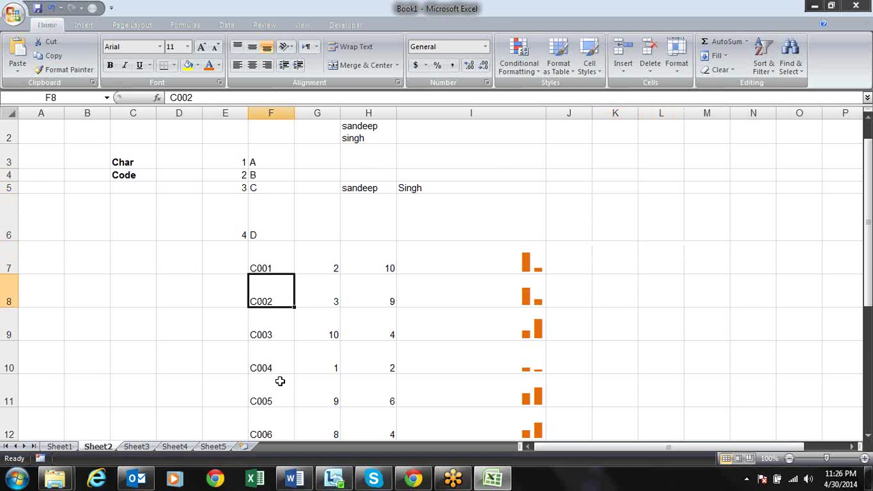
{"action": "left_click", "coordinate": [280, 384], "text": "ctrl"}
{"action": "left_click", "coordinate": [274, 423], "text": "ctrl"}
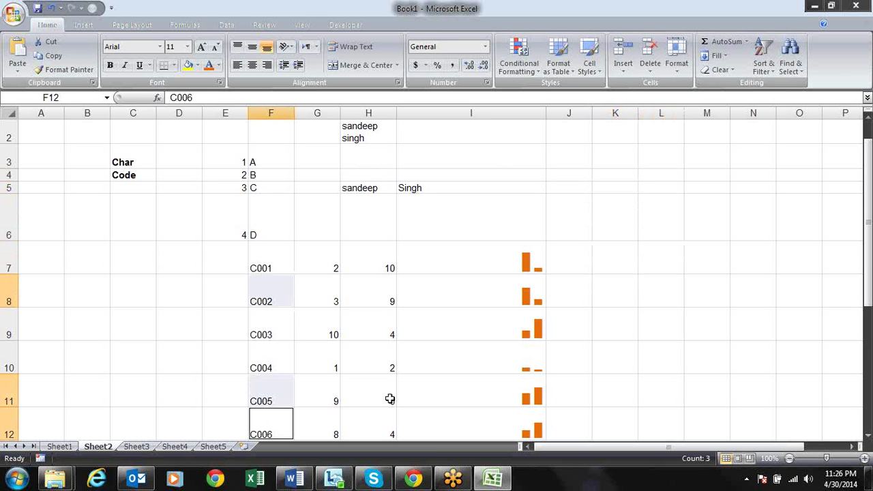
{"action": "key", "text": "ctrl+c"}
{"action": "left_click", "coordinate": [643, 253]}
{"action": "key", "text": "ctrl+v"}
{"action": "key", "text": "Right"}
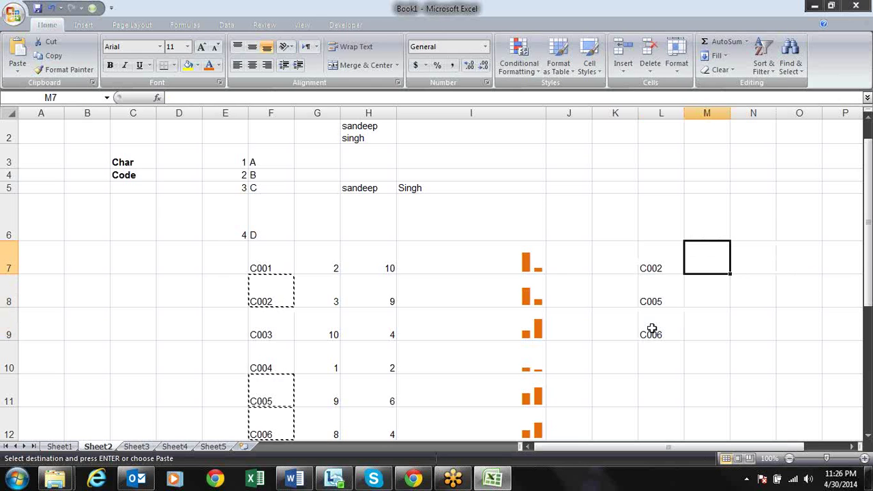
Enter =VLOOKUP(L7,F7:I17,4,0) in M7 to fetch the code's bar chart
{"action": "type", "text": "=vl"}
{"action": "key", "text": "Tab"}
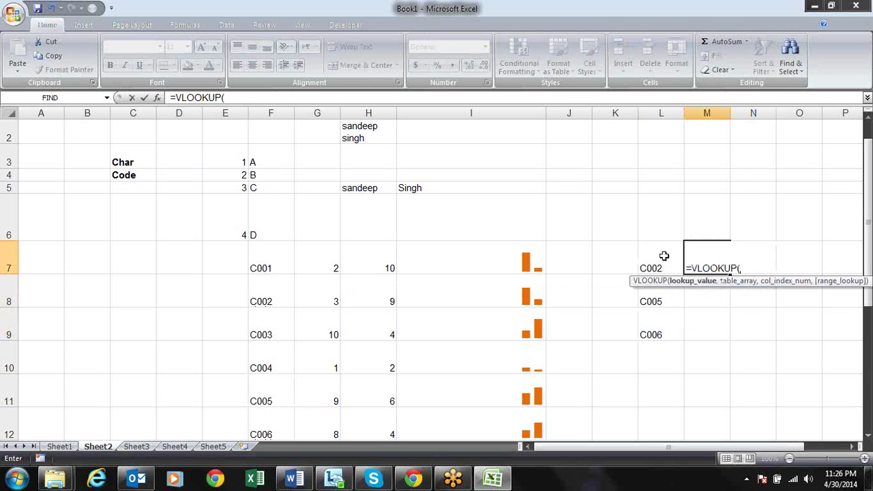
{"action": "left_click", "coordinate": [658, 263]}
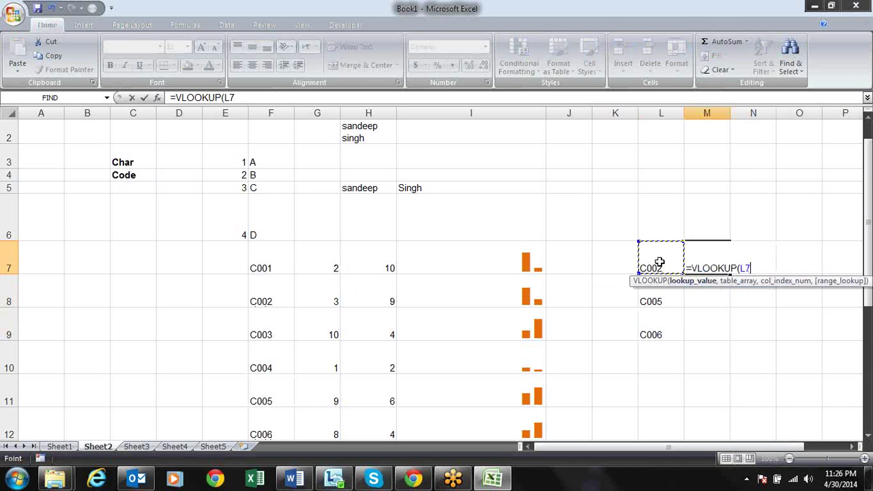
{"action": "type", "text": ","}
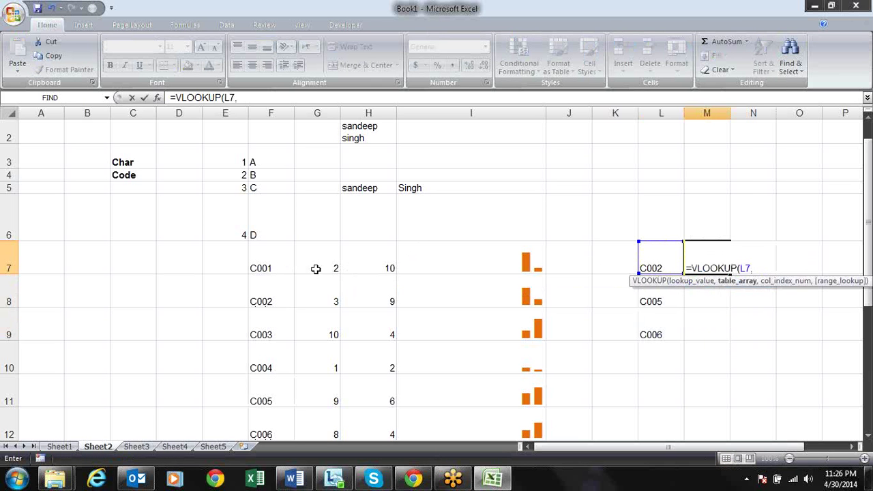
{"action": "left_click_drag", "start_coordinate": [287, 259], "coordinate": [501, 262]}
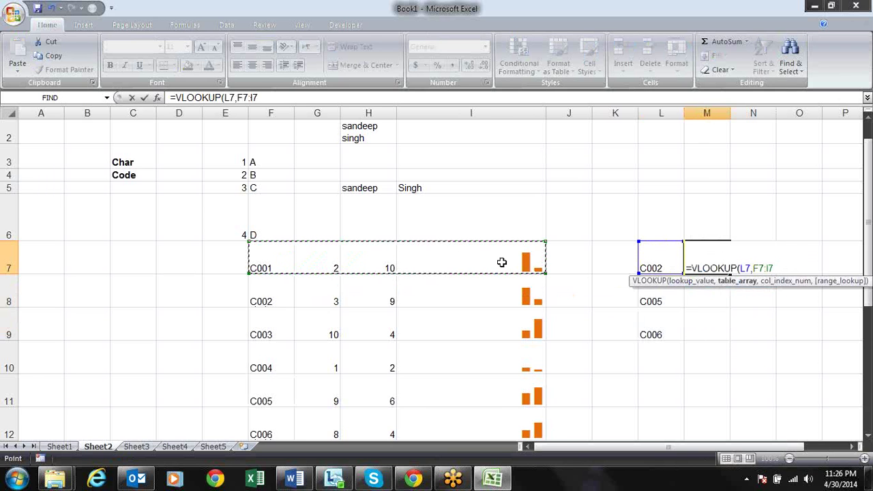
{"action": "key", "text": "ctrl+shift+Down"}
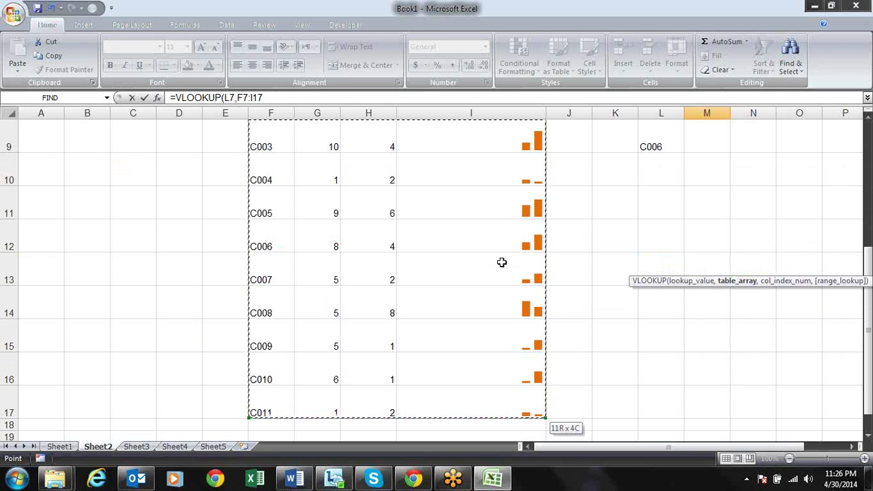
{"action": "type", "text": ","}
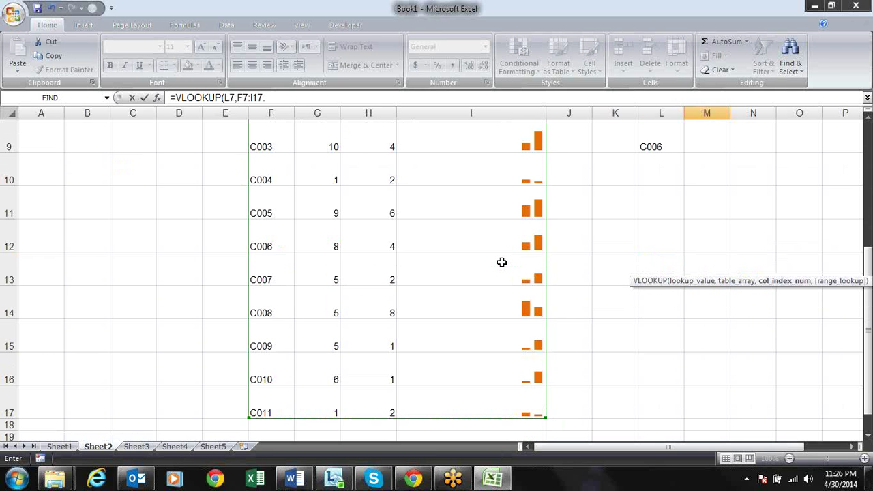
{"action": "type", "text": "4,0"}
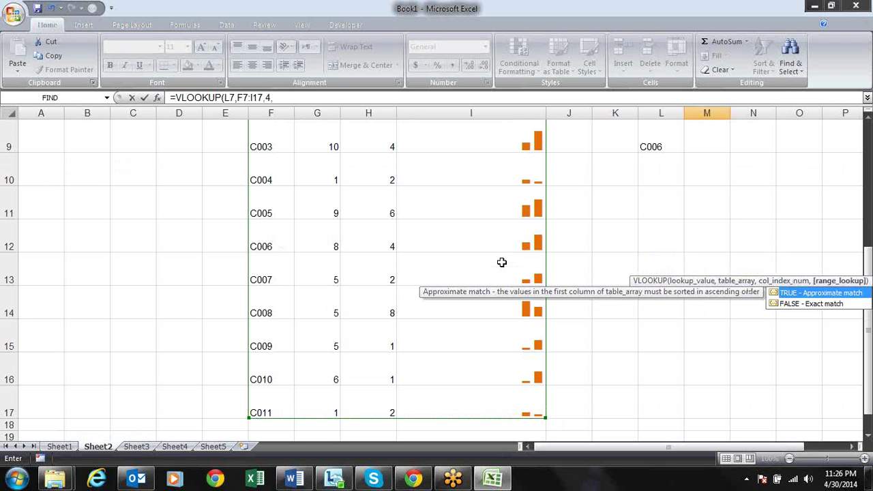
{"action": "key", "text": "Return"}
{"action": "key", "text": "Up"}
{"action": "key", "text": "Up"}
{"action": "key", "text": "Up"}
{"action": "key", "text": "Up"}
{"action": "key", "text": "Up"}
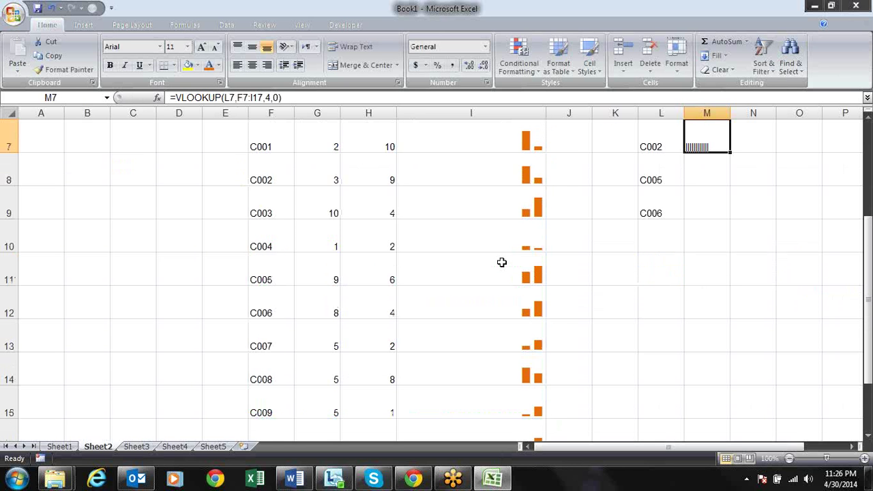
{"action": "key", "text": "Down"}
{"action": "key", "text": "Down"}
{"action": "key", "text": "Down"}
{"action": "key", "text": "Down"}
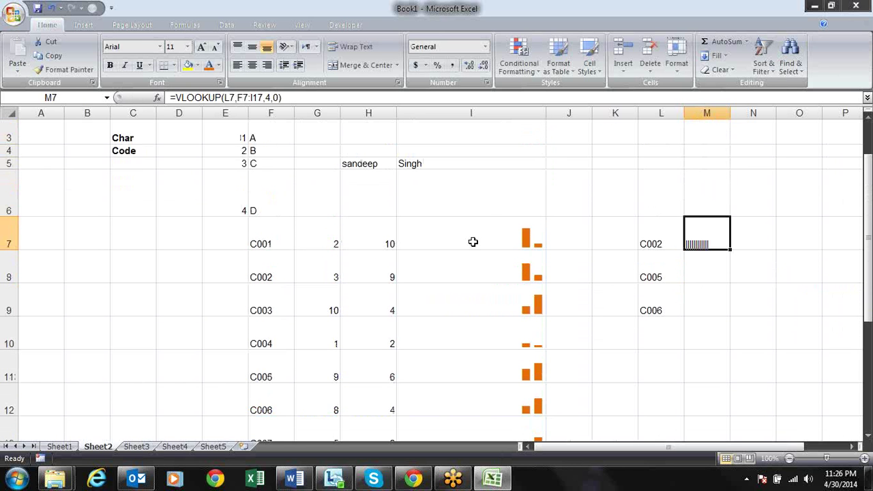
Copy I7's bar-chart formatting onto M7:M9 with Format Painter
{"action": "left_click", "coordinate": [495, 220]}
{"action": "left_click", "coordinate": [56, 69]}
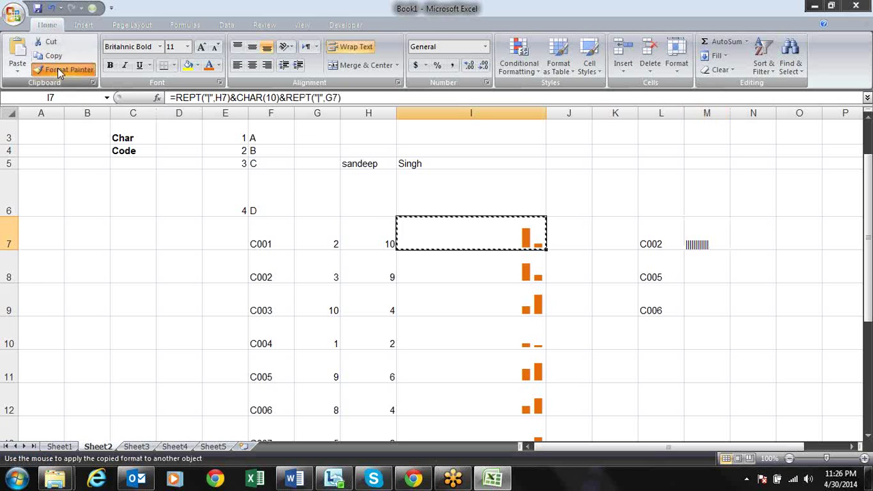
{"action": "left_click_drag", "start_coordinate": [706, 232], "coordinate": [701, 296]}
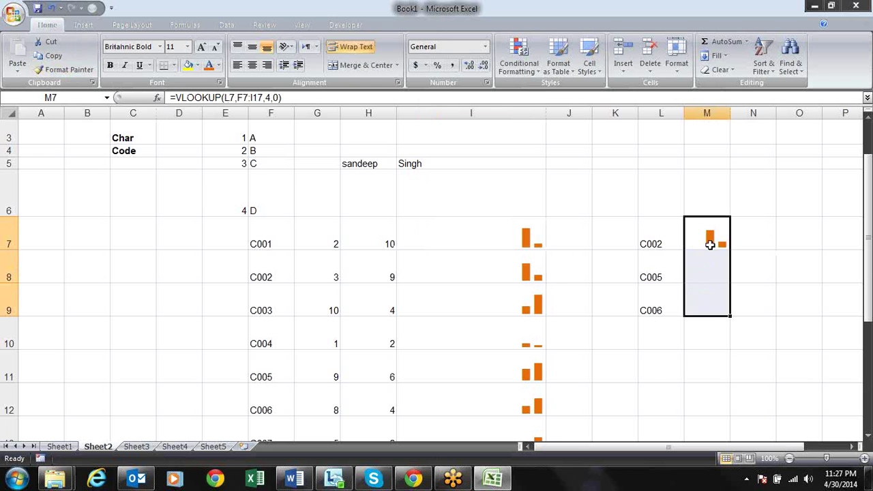
Lock the formula to $L7 and $F$7:$I$17, fill it to M9, and type C009 in L9
{"action": "left_click", "coordinate": [708, 242]}
{"action": "double_click", "coordinate": [704, 243]}
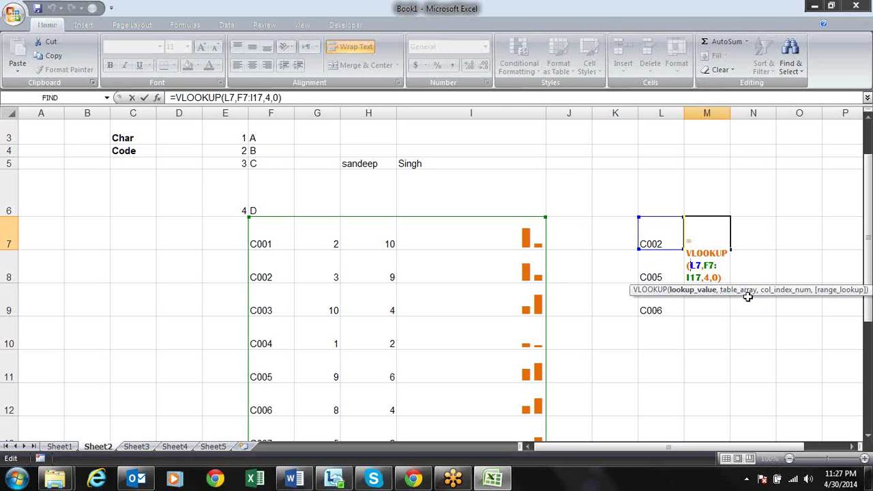
{"action": "type", "text": "$"}
{"action": "key", "text": "Right"}
{"action": "key", "text": "Right"}
{"action": "key", "text": "Right"}
{"action": "key", "text": "shift+Right"}
{"action": "key", "text": "shift+Right"}
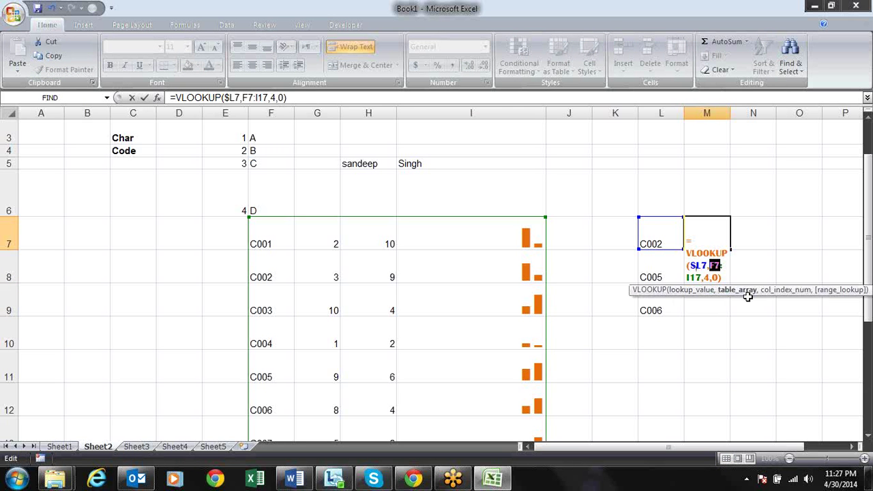
{"action": "key", "text": "shift+Right"}
{"action": "key", "text": "shift+Right"}
{"action": "key", "text": "shift+Right"}
{"action": "key", "text": "shift+Right"}
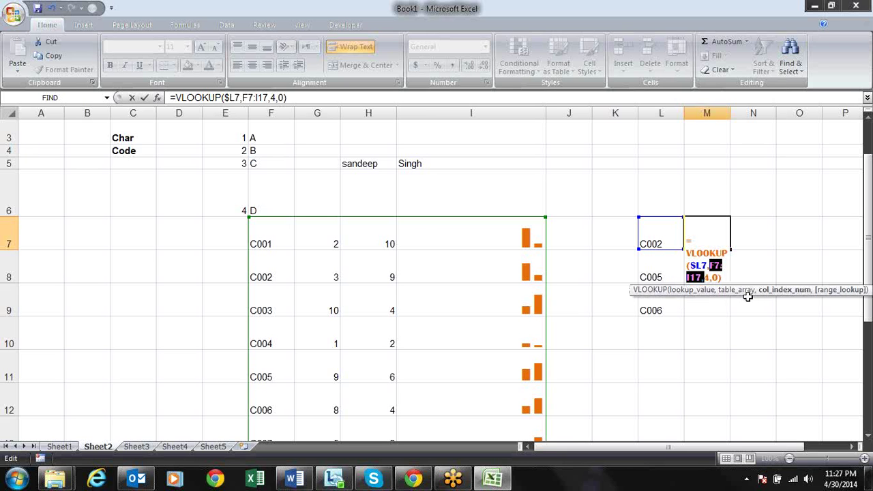
{"action": "key", "text": "F4"}
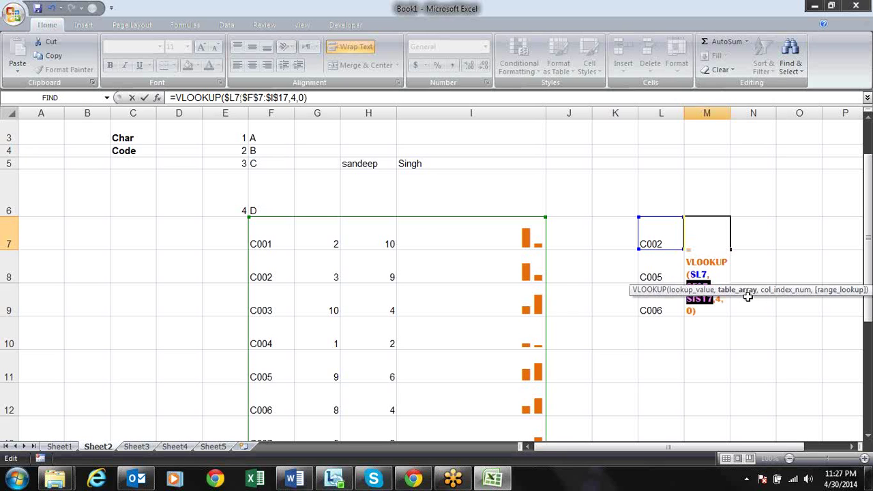
{"action": "key", "text": "Return"}
{"action": "key", "text": "ctrl+d"}
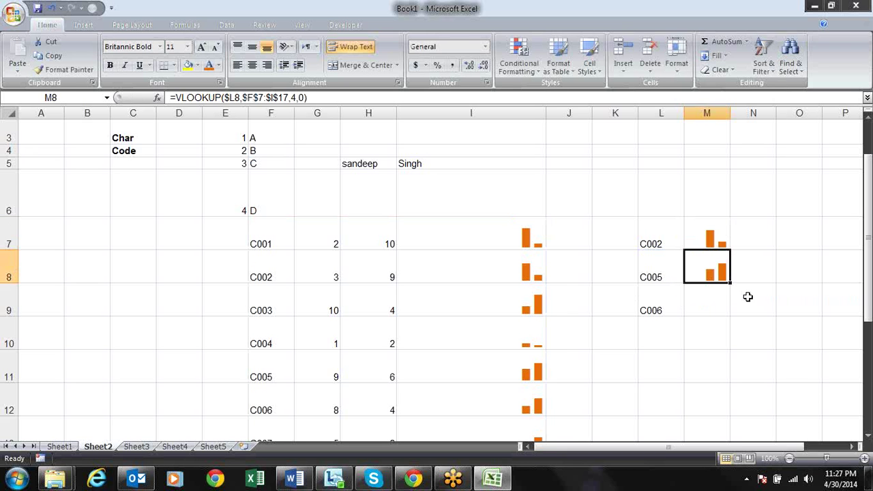
{"action": "key", "text": "Down"}
{"action": "key", "text": "ctrl+d"}
{"action": "key", "text": "Left"}
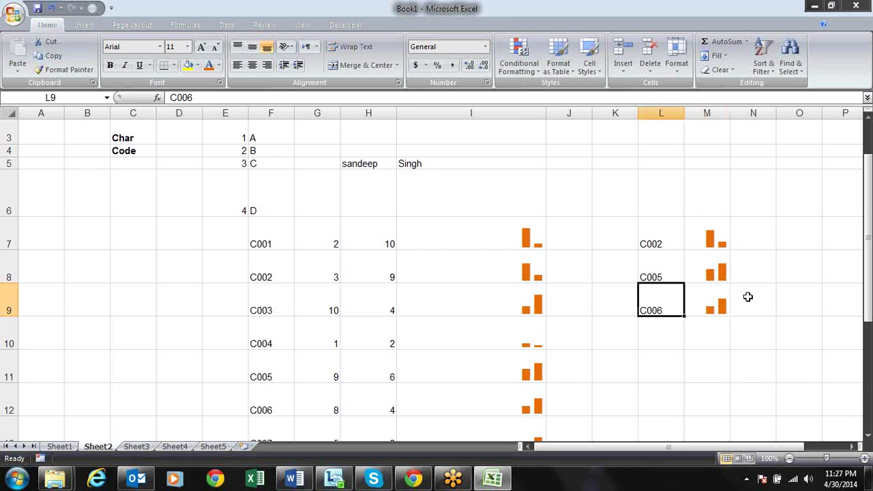
{"action": "type", "text": "C"}
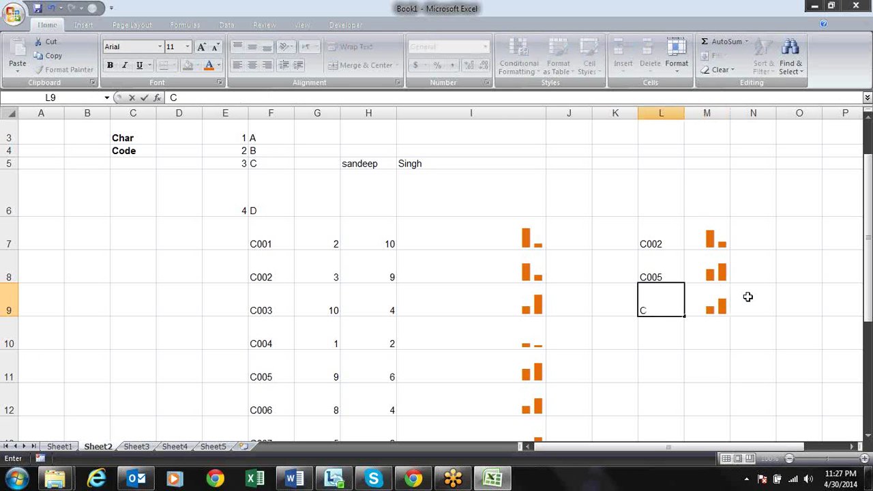
{"action": "type", "text": "009"}
Confirm C009 in L9, check its M9 bars, and return to I7's bar formula
{"action": "key", "text": "Return"}
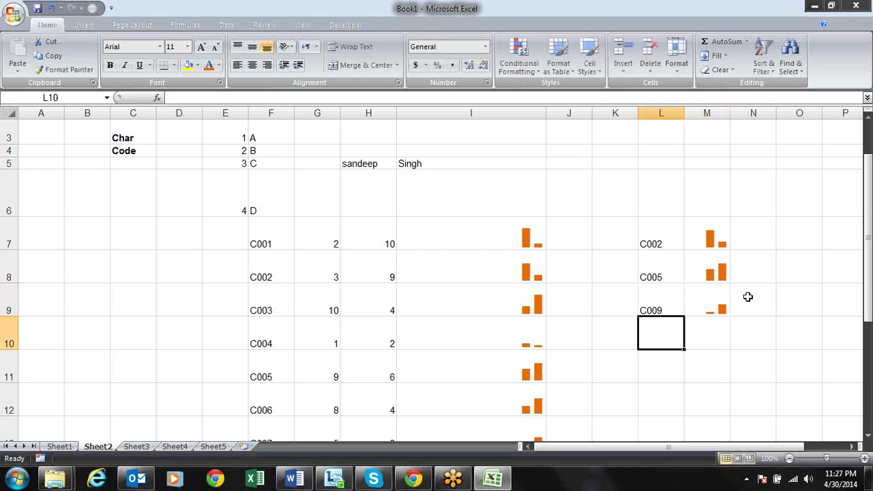
{"action": "key", "text": "Up"}
{"action": "key", "text": "Up"}
{"action": "key", "text": "Up"}
{"action": "key", "text": "Right"}
{"action": "key", "text": "Left"}
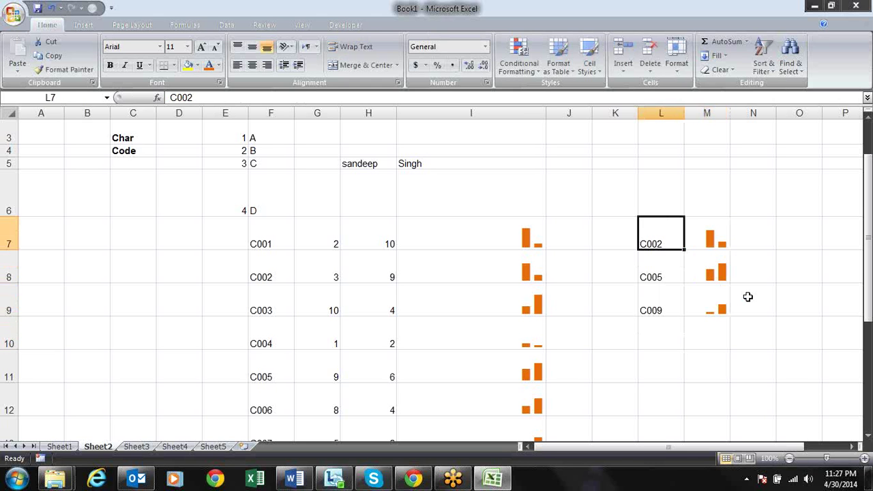
{"action": "key", "text": "Down"}
{"action": "key", "text": "Down"}
{"action": "key", "text": "Down"}
{"action": "key", "text": "Up"}
{"action": "key", "text": "Up"}
{"action": "key", "text": "Up"}
{"action": "key", "text": "Right"}
{"action": "key", "text": "Down"}
{"action": "key", "text": "Down"}
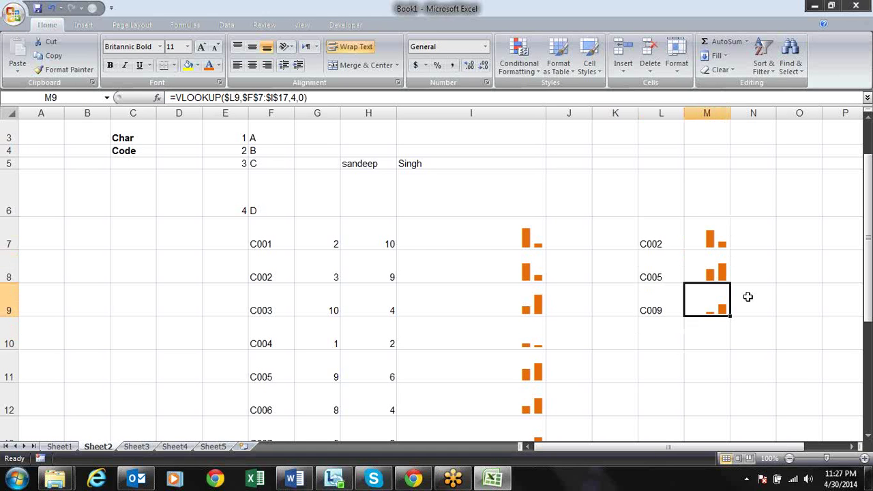
{"action": "key", "text": "Left"}
{"action": "key", "text": "Left"}
{"action": "key", "text": "Left"}
{"action": "key", "text": "Left"}
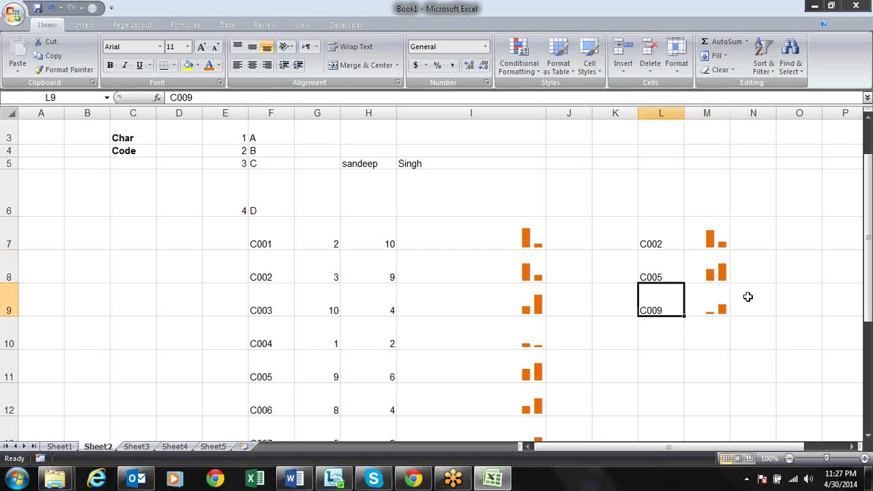
{"action": "key", "text": "Up"}
{"action": "key", "text": "Up"}
{"action": "key", "text": "Up"}
{"action": "key", "text": "Up"}
{"action": "key", "text": "Up"}
{"action": "key", "text": "Up"}
{"action": "key", "text": "Up"}
{"action": "key", "text": "Up"}
{"action": "key", "text": "Down"}
{"action": "key", "text": "Down"}
{"action": "key", "text": "Down"}
{"action": "key", "text": "Down"}
{"action": "key", "text": "Down"}
{"action": "key", "text": "Down"}
{"action": "key", "text": "Down"}
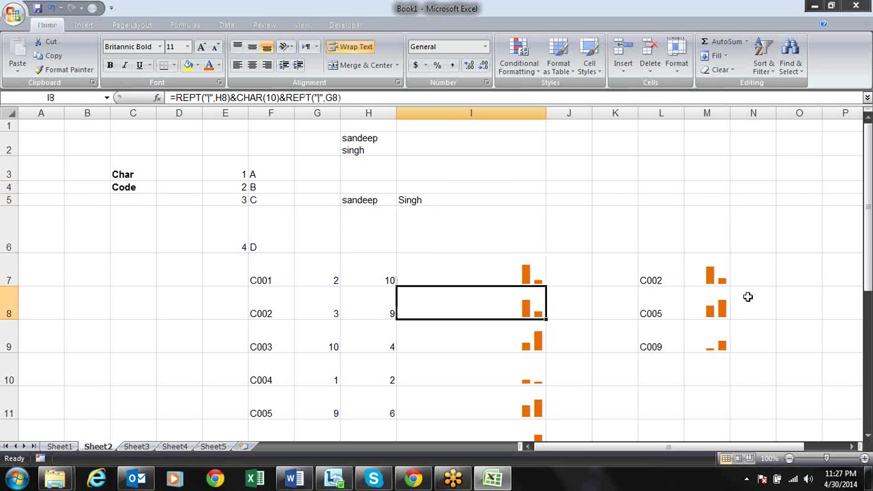
{"action": "key", "text": "Up"}
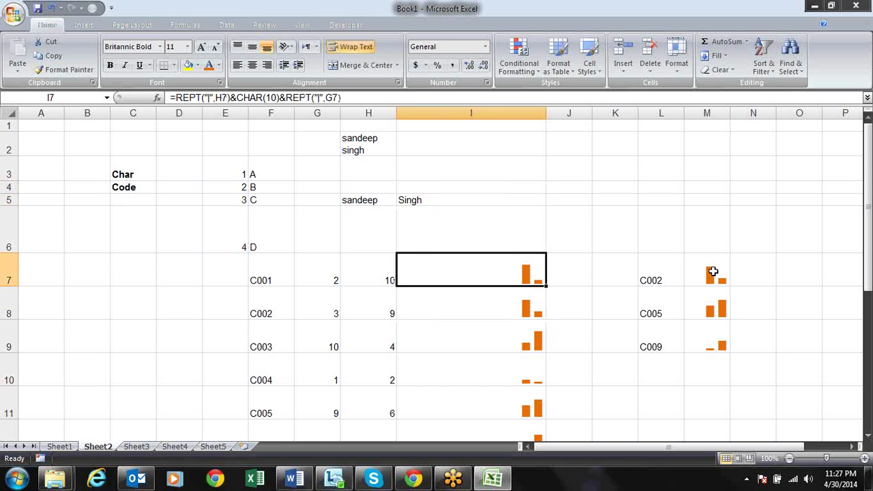
Re-enter each REPT bar formula in I7 through I17 so the bars recalculate
{"action": "left_click", "coordinate": [229, 25]}
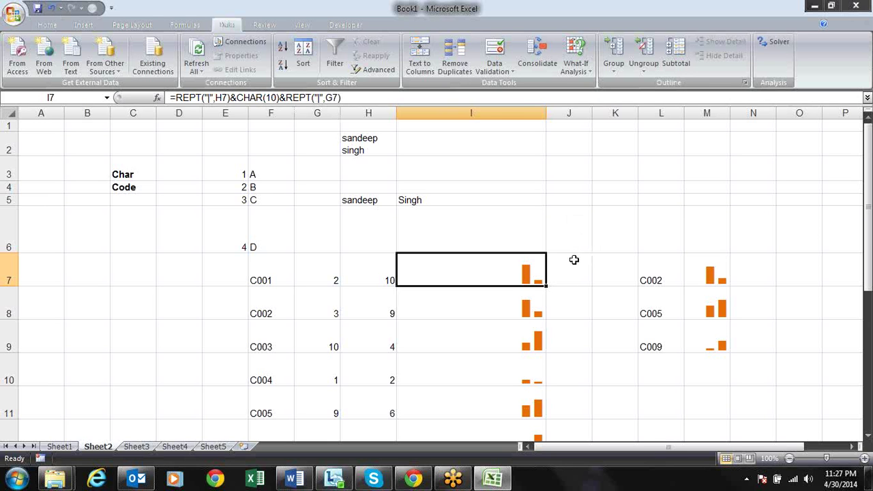
{"action": "left_click", "coordinate": [571, 263]}
{"action": "key", "text": "Left"}
{"action": "key", "text": "Down"}
{"action": "key", "text": "Down"}
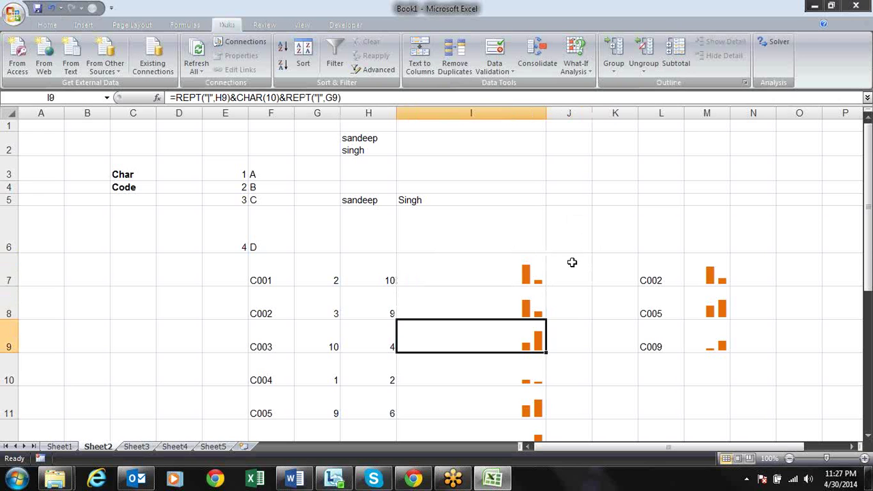
{"action": "key", "text": "Up"}
{"action": "key", "text": "Up"}
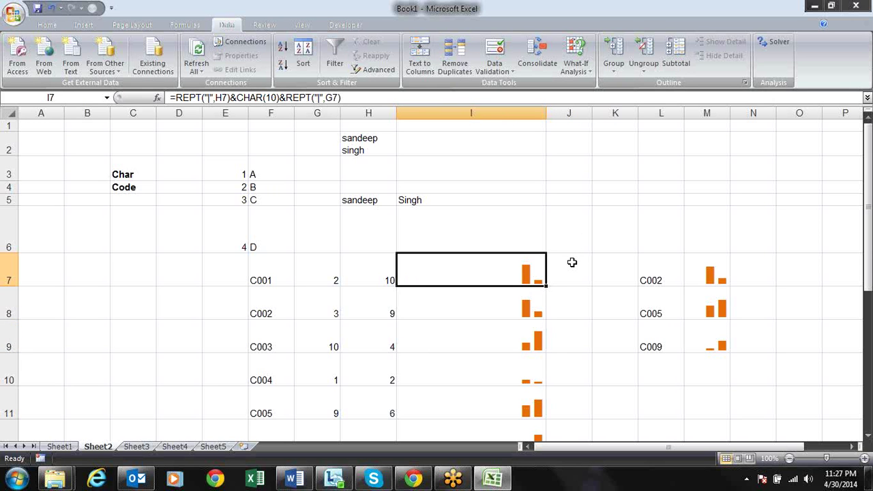
{"action": "key", "text": "F2"}
{"action": "key", "text": "Return"}
{"action": "key", "text": "F2"}
{"action": "key", "text": "Return"}
{"action": "key", "text": "F2"}
{"action": "key", "text": "Return"}
{"action": "key", "text": "F2"}
{"action": "key", "text": "Return"}
{"action": "key", "text": "F2"}
{"action": "key", "text": "Return"}
{"action": "key", "text": "F2"}
{"action": "key", "text": "Return"}
{"action": "key", "text": "F2"}
{"action": "key", "text": "Return"}
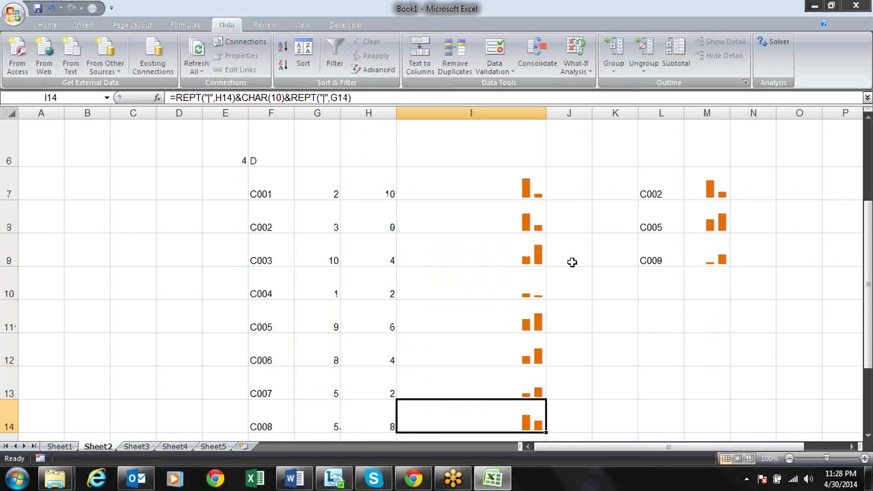
{"action": "key", "text": "F2"}
{"action": "key", "text": "Return"}
{"action": "key", "text": "F2"}
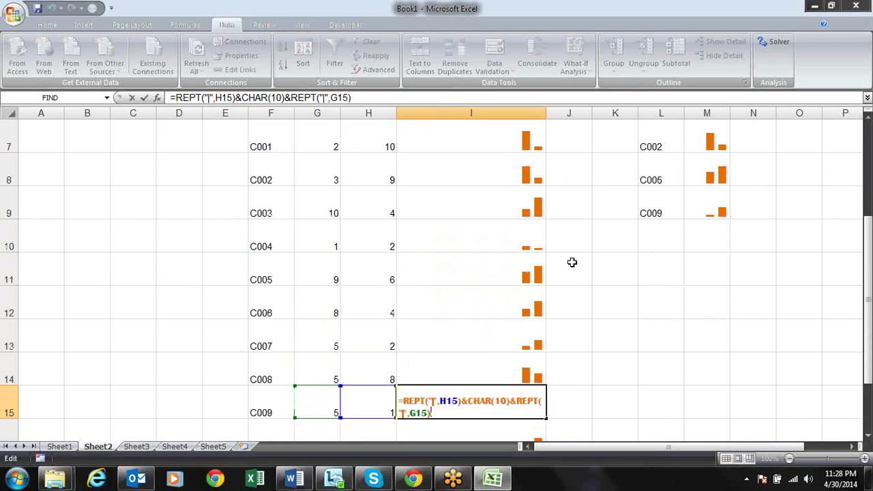
{"action": "key", "text": "Return"}
{"action": "key", "text": "F2"}
{"action": "key", "text": "Return"}
{"action": "key", "text": "F2"}
{"action": "key", "text": "Return"}
Inspect the VLOOKUP bar formula beside lookup value C002 in row 7
{"action": "key", "text": "Up"}
{"action": "key", "text": "Up"}
{"action": "key", "text": "Up"}
{"action": "key", "text": "Up"}
{"action": "key", "text": "Up"}
{"action": "key", "text": "Up"}
{"action": "key", "text": "Up"}
{"action": "key", "text": "Up"}
{"action": "key", "text": "Up"}
{"action": "key", "text": "Up"}
{"action": "key", "text": "Up"}
{"action": "key", "text": "Up"}
{"action": "key", "text": "Up"}
{"action": "key", "text": "Up"}
{"action": "key", "text": "Up"}
{"action": "key", "text": "Up"}
{"action": "key", "text": "Down"}
{"action": "key", "text": "Down"}
{"action": "key", "text": "Down"}
{"action": "key", "text": "Down"}
{"action": "key", "text": "Down"}
{"action": "key", "text": "Down"}
{"action": "key", "text": "Up"}
{"action": "key", "text": "Right"}
{"action": "key", "text": "Right"}
{"action": "key", "text": "Right"}
{"action": "key", "text": "Right"}
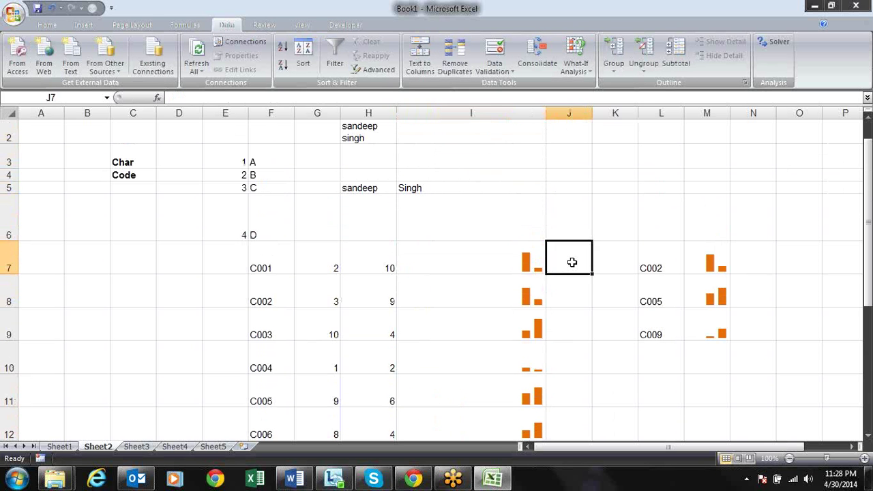
{"action": "key", "text": "Left"}
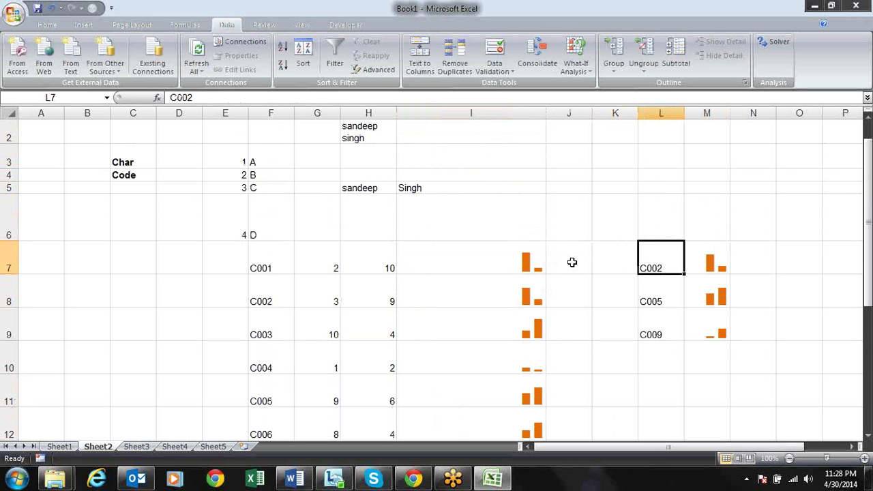
{"action": "key", "text": "Right"}
{"action": "key", "text": "Left"}
{"action": "key", "text": "Left"}
{"action": "key", "text": "Left"}
{"action": "key", "text": "Left"}
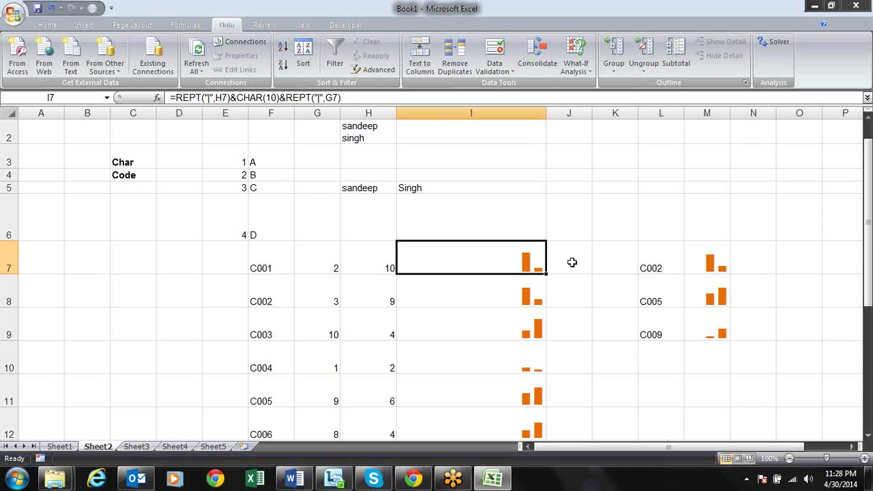
Select empty cell J7 and bring up the Windows Run box with osk
{"action": "left_click", "coordinate": [571, 262]}
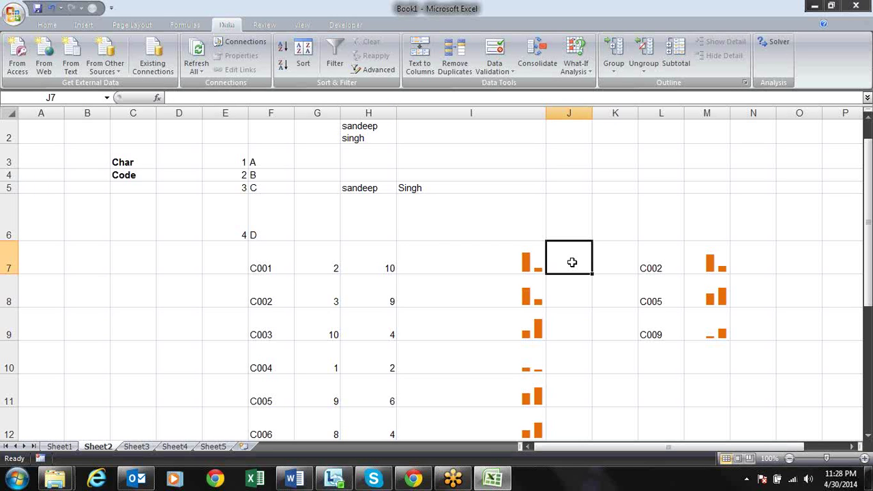
{"action": "key", "text": "super+r"}
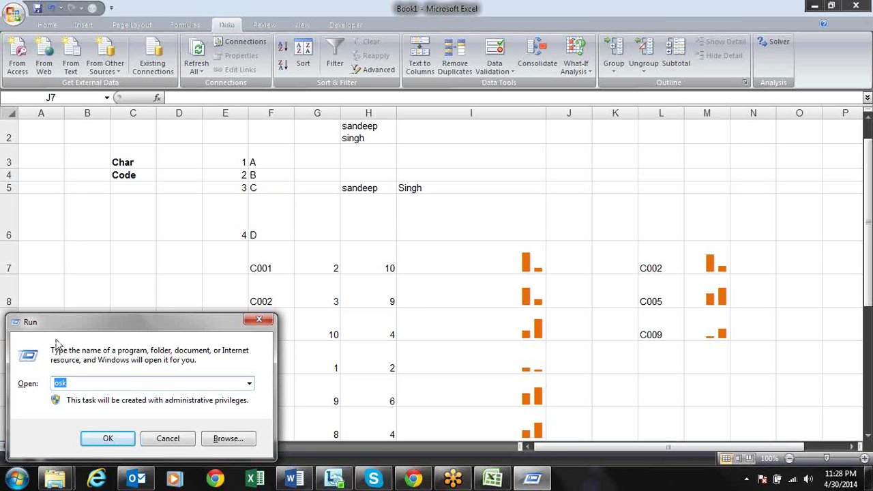
Center the Run box, launch the On-Screen Keyboard with osk, then close it
{"action": "left_click_drag", "start_coordinate": [101, 318], "coordinate": [463, 196]}
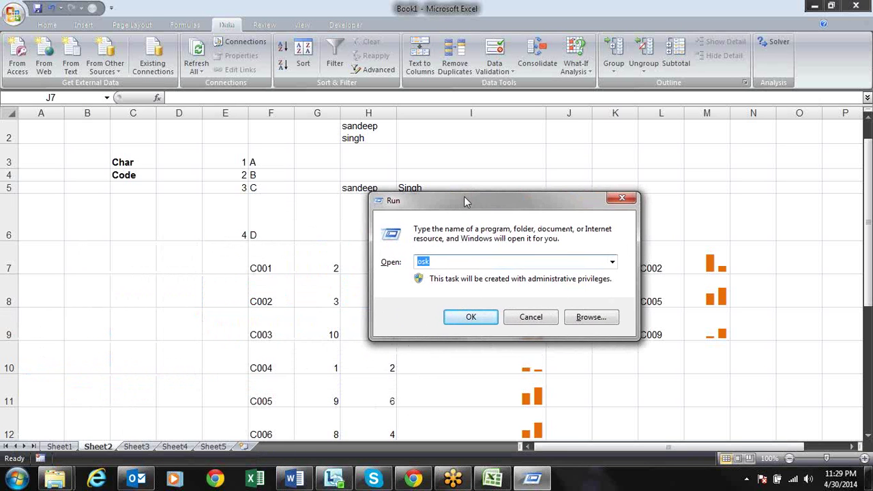
{"action": "left_click", "coordinate": [441, 261]}
{"action": "left_click_drag", "start_coordinate": [440, 261], "coordinate": [409, 262]}
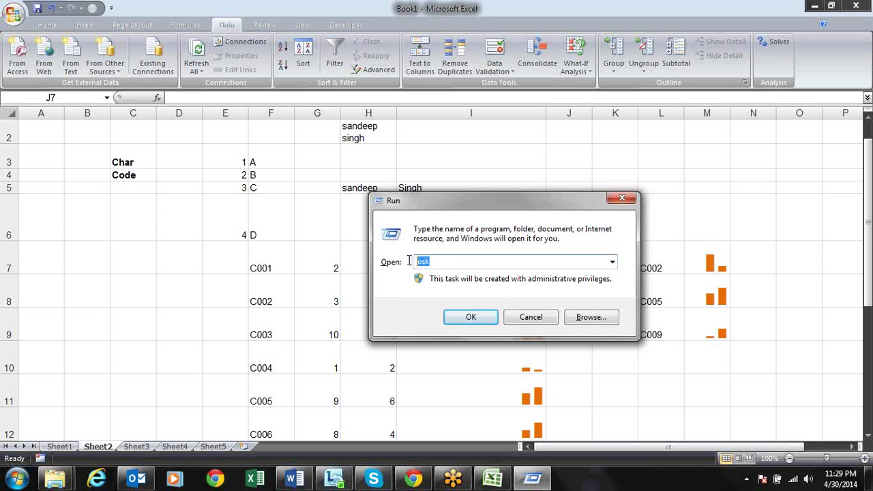
{"action": "left_click", "coordinate": [468, 319]}
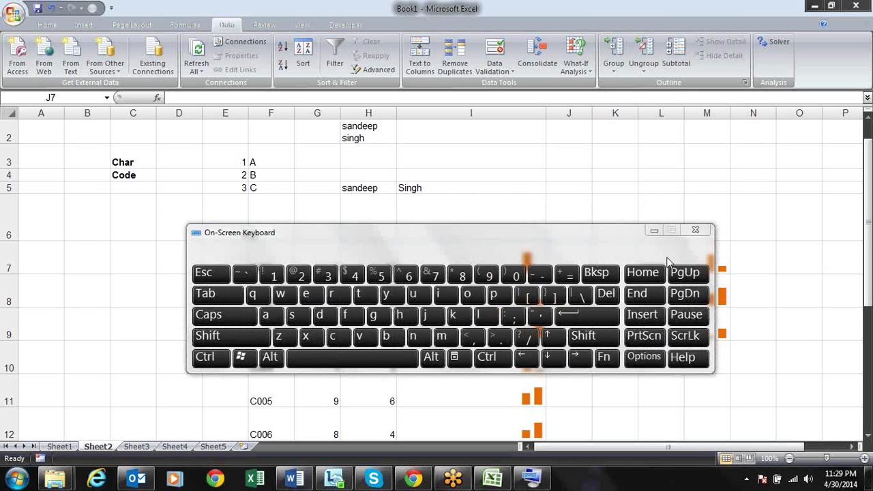
{"action": "left_click", "coordinate": [696, 231]}
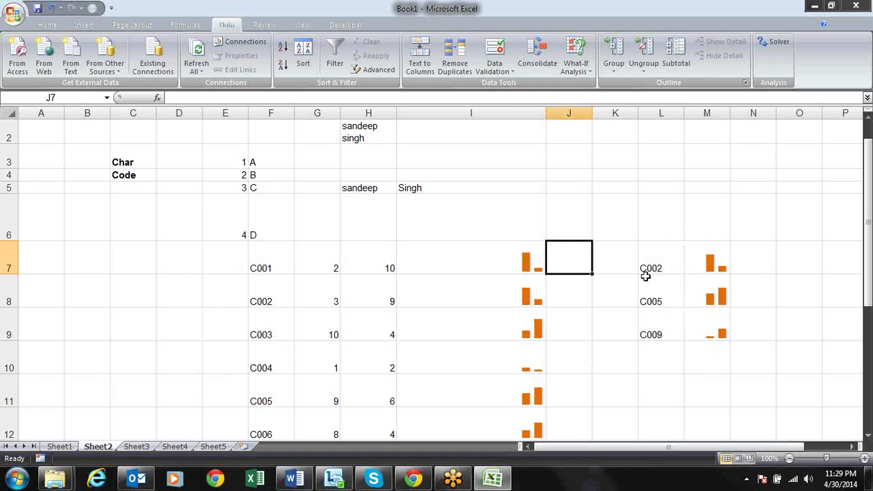
Switch to Chrome and load google.com from the address bar
{"action": "left_click", "coordinate": [413, 478]}
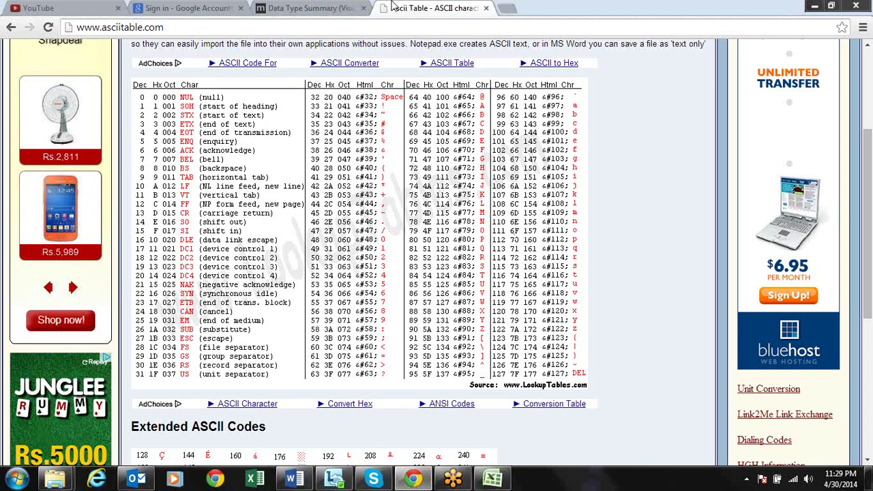
{"action": "left_click", "coordinate": [403, 27]}
{"action": "type", "text": "google"}
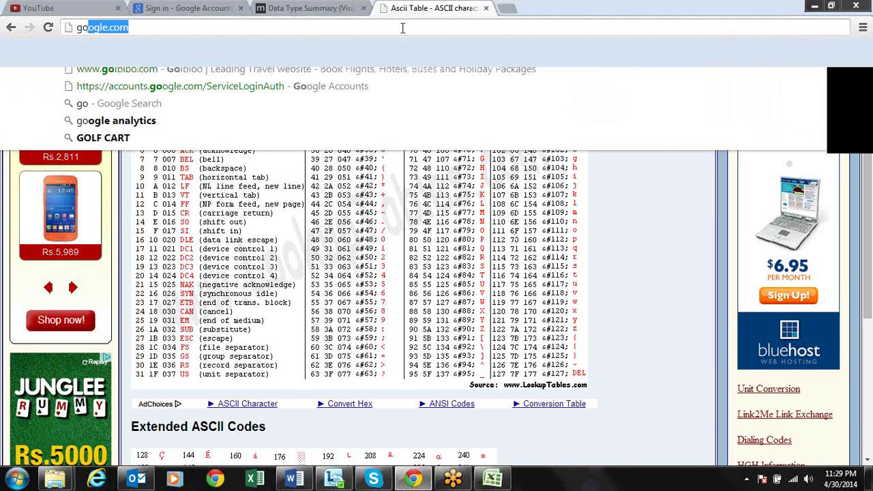
{"action": "key", "text": "Return"}
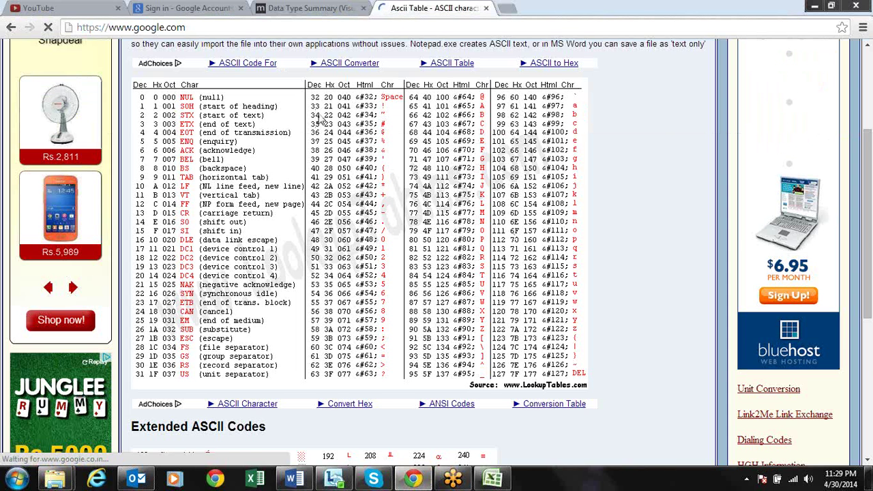
Search Google for 'osk in xp'
{"action": "type", "text": "os"}
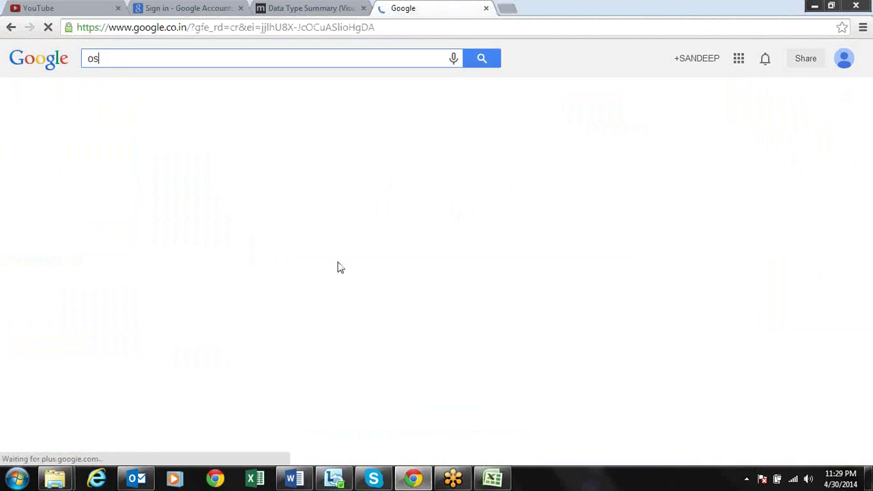
{"action": "type", "text": "k in xp"}
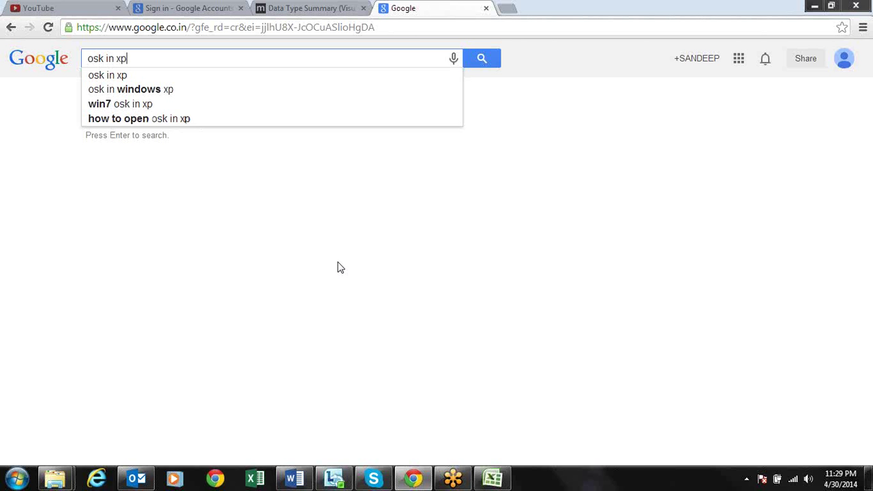
{"action": "key", "text": "Down"}
{"action": "key", "text": "Return"}
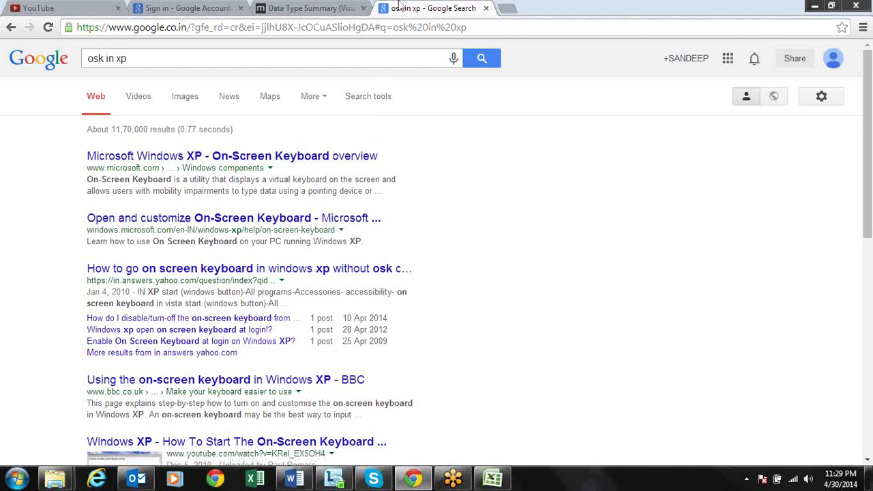
Close the Data Type Summary and search tabs, then minimize Chrome back to Excel
{"action": "left_click", "coordinate": [346, 9]}
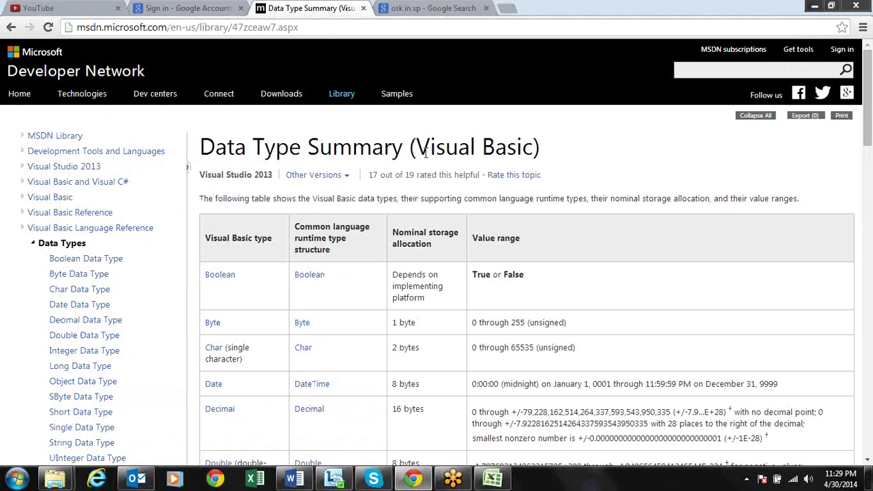
{"action": "left_click", "coordinate": [362, 8]}
{"action": "left_click", "coordinate": [364, 8]}
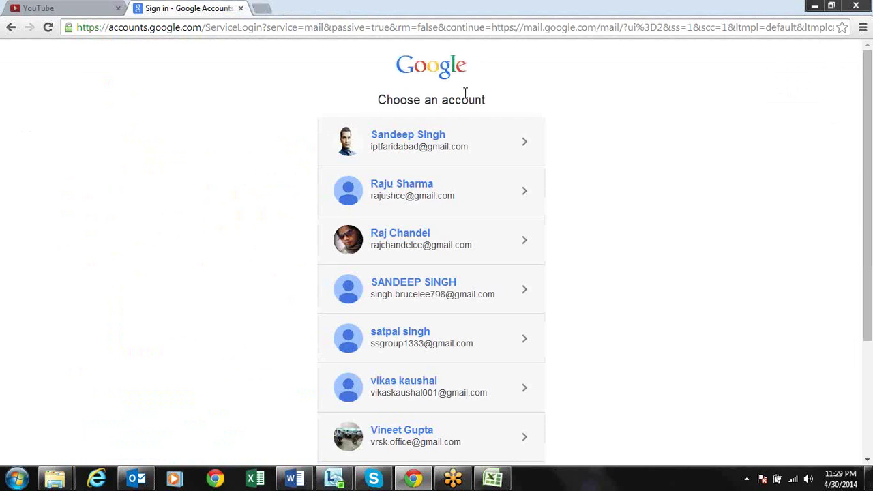
{"action": "left_click", "coordinate": [815, 6]}
{"action": "left_click", "coordinate": [644, 214]}
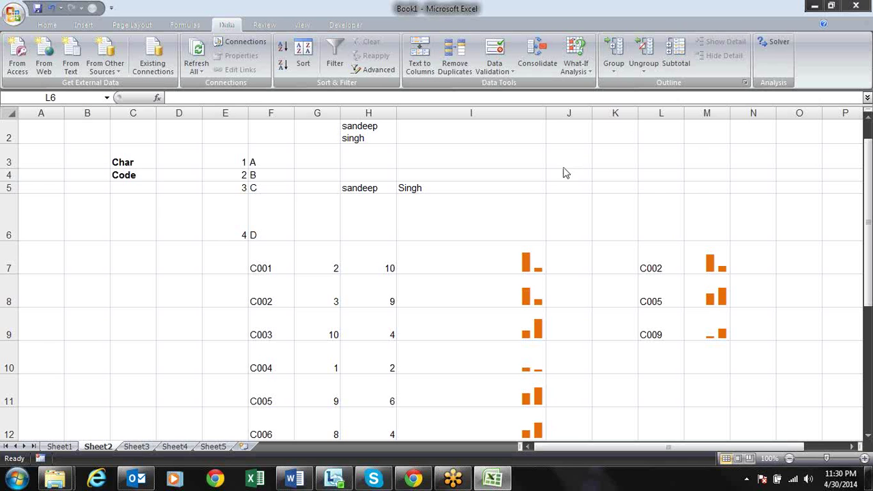
Copy Book1's I7 bar formula and paste it as formulas only into Book2's C3
{"action": "left_click", "coordinate": [508, 261]}
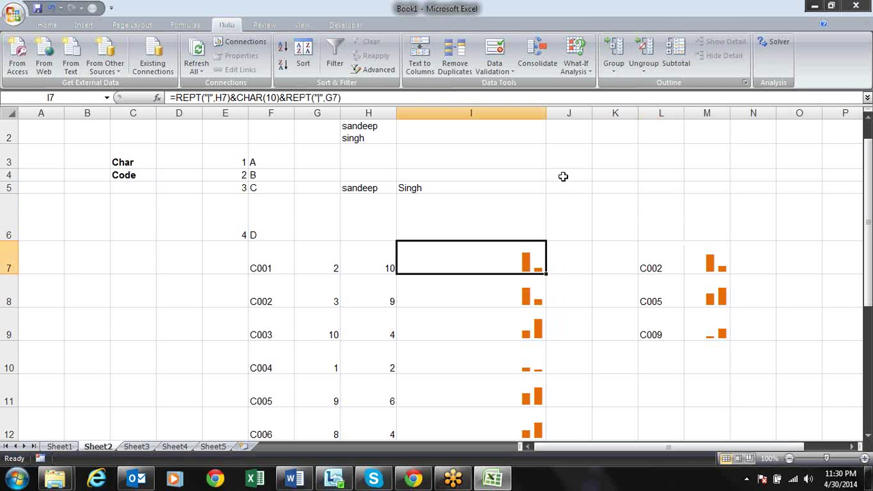
{"action": "key", "text": "ctrl+Page_Up"}
{"action": "key", "text": "ctrl+Page_Down"}
{"action": "key", "text": "ctrl+c"}
{"action": "key", "text": "ctrl+Tab"}
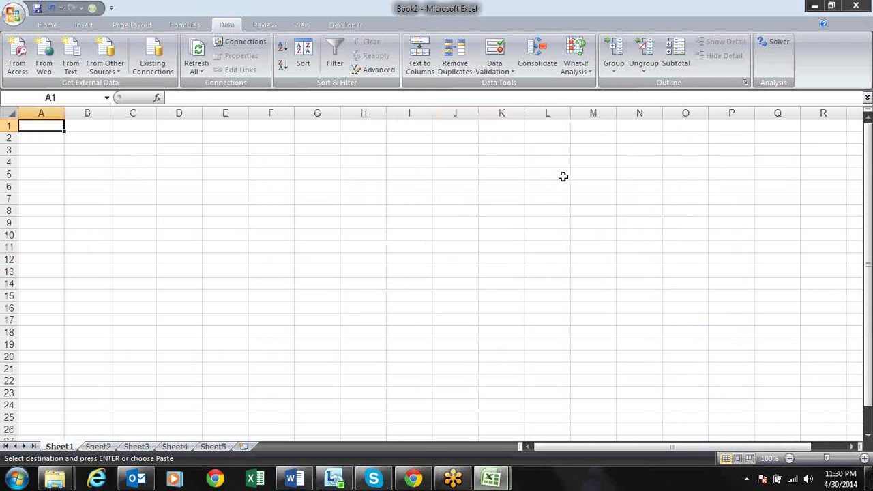
{"action": "key", "text": "Right"}
{"action": "key", "text": "Right"}
{"action": "key", "text": "Down"}
{"action": "key", "text": "Down"}
{"action": "key", "text": "alt+e"}
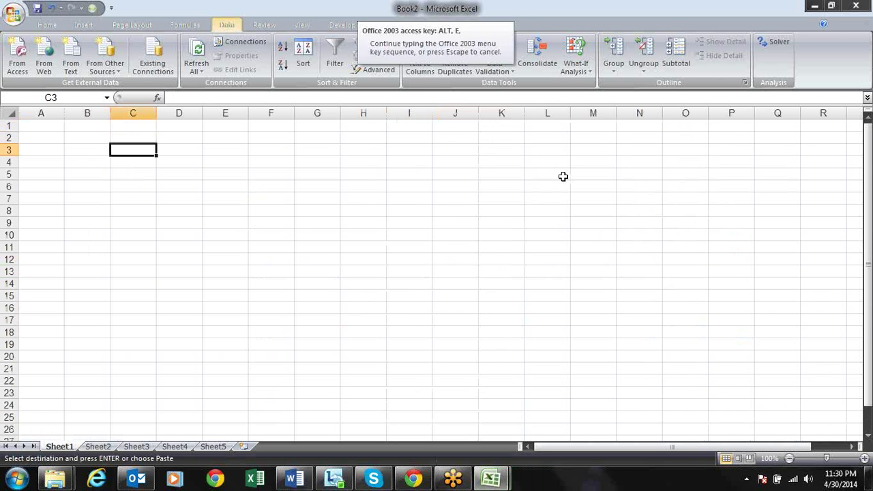
{"action": "key", "text": "s"}
{"action": "key", "text": "f"}
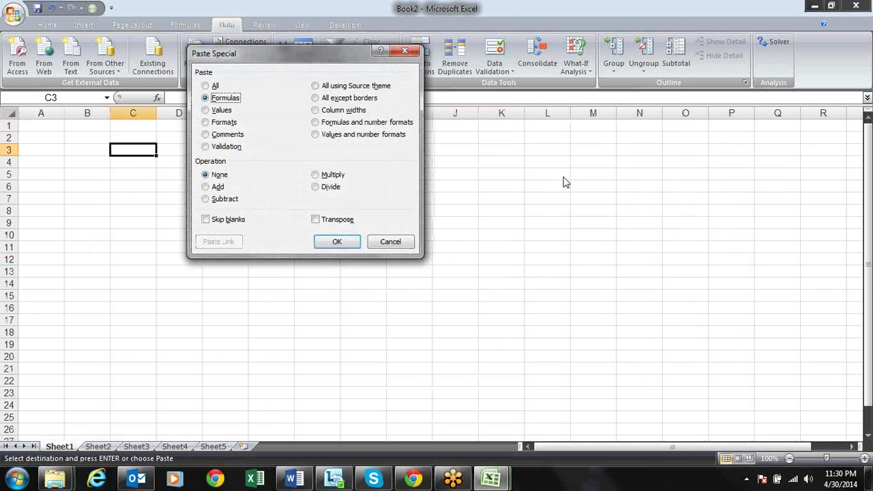
{"action": "key", "text": "Return"}
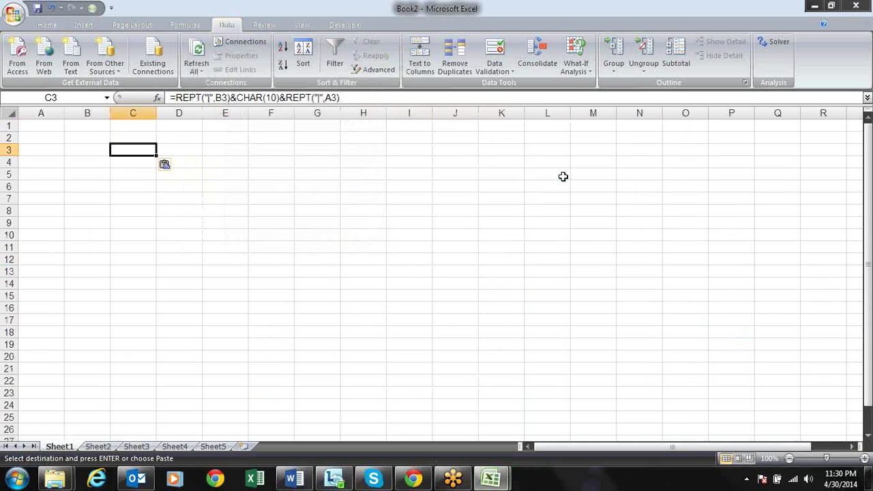
Clear Book1's copy marquee, review the pasted formula in Book2's C3, and return to Book1
{"action": "key", "text": "ctrl+Tab"}
{"action": "key", "text": "Escape"}
{"action": "key", "text": "alt"}
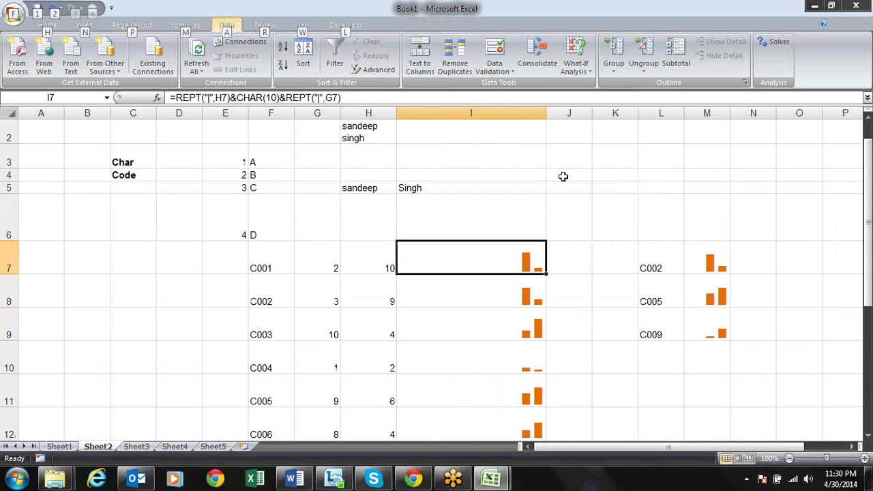
{"action": "key", "text": "Escape"}
{"action": "key", "text": "Right"}
{"action": "key", "text": "ctrl+Tab"}
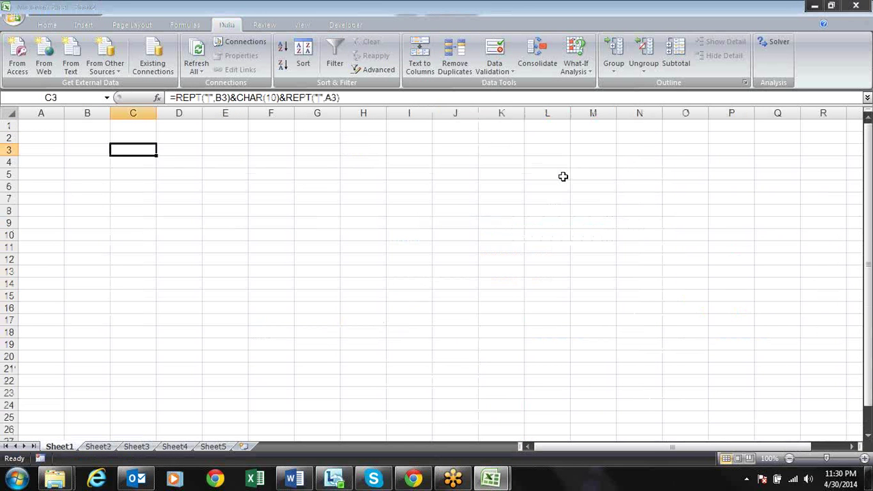
{"action": "key", "text": "Up"}
{"action": "key", "text": "Up"}
{"action": "key", "text": "Right"}
{"action": "key", "text": "Down"}
{"action": "key", "text": "Down"}
{"action": "key", "text": "Left"}
{"action": "key", "text": "ctrl+Page_Down"}
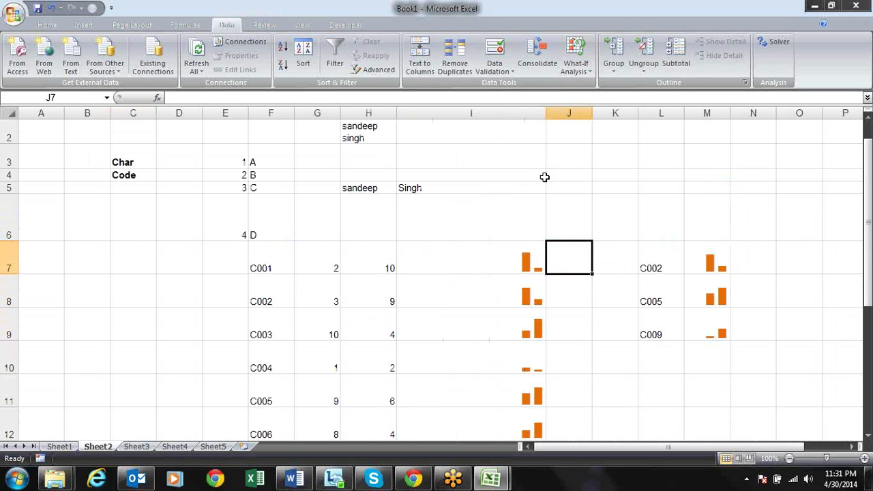
Browse Sheet3 and Sheet2, then go to Sheet1's Fnum/Snum table
{"action": "left_click", "coordinate": [383, 192]}
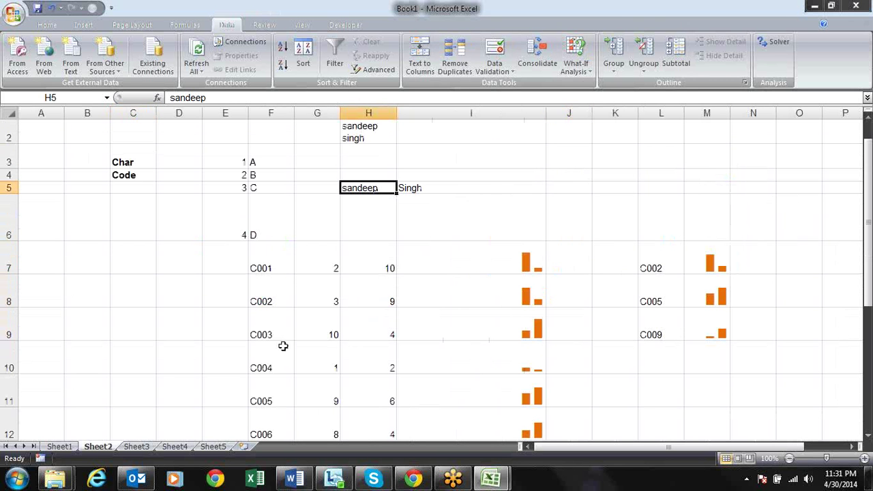
{"action": "left_click", "coordinate": [137, 447]}
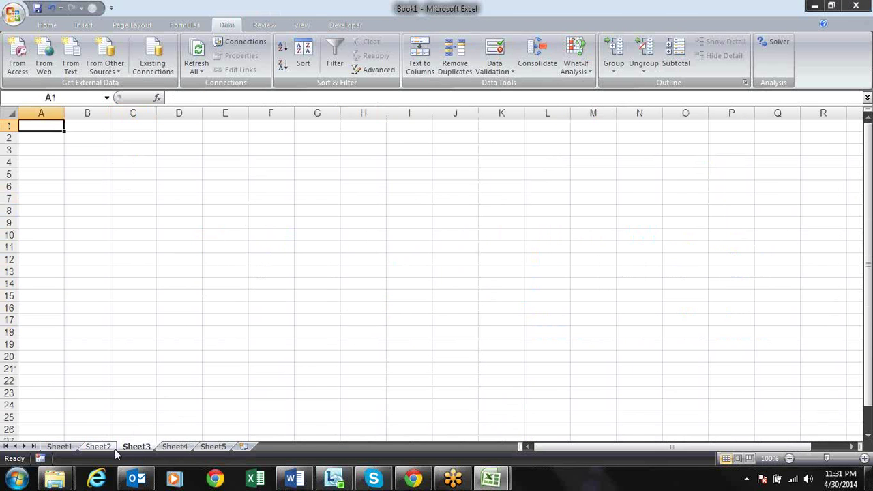
{"action": "left_click", "coordinate": [111, 449]}
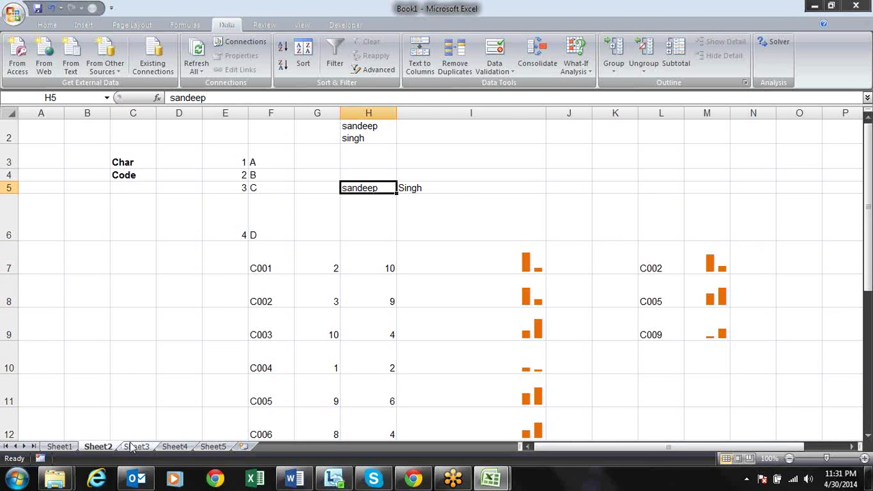
{"action": "left_click", "coordinate": [70, 445]}
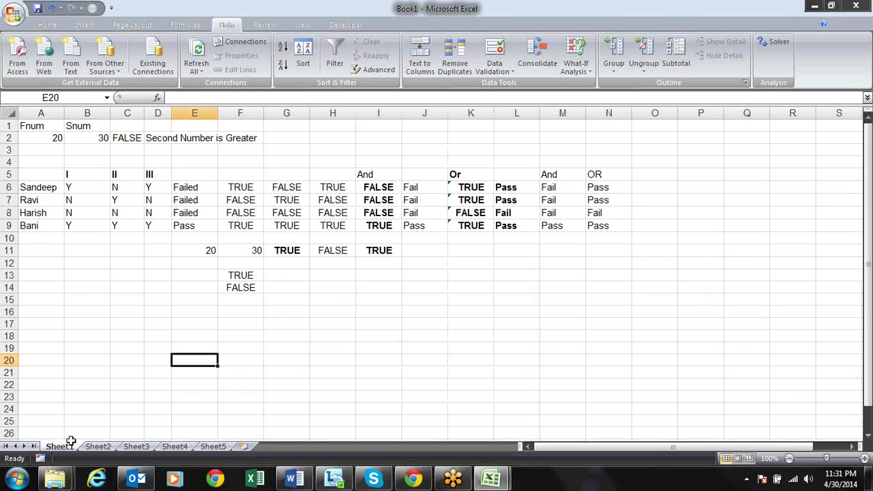
{"action": "left_click", "coordinate": [78, 314]}
Enter =Sheet2!I7 in Sheet1's A16 to show the bar chart there
{"action": "left_click", "coordinate": [57, 317]}
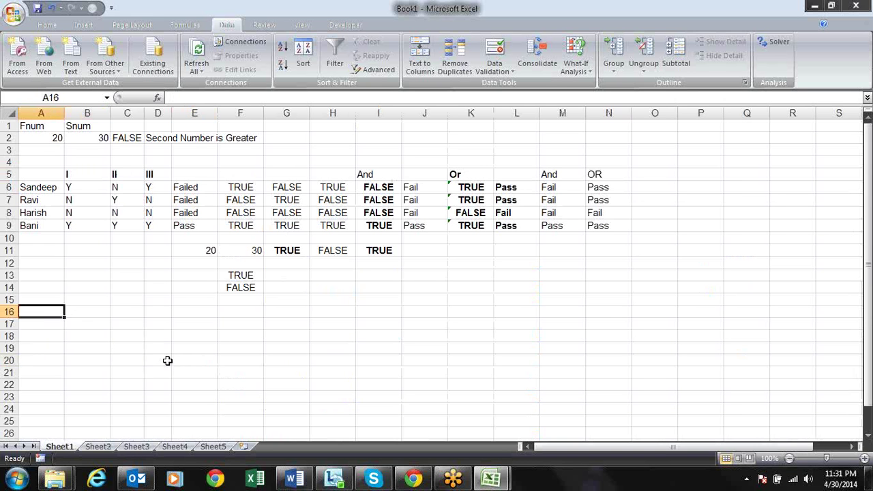
{"action": "type", "text": "="}
{"action": "left_click", "coordinate": [97, 446]}
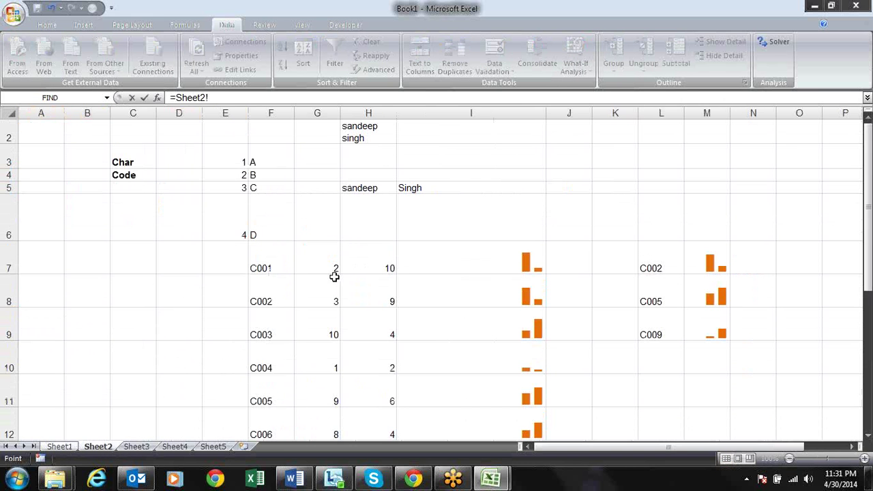
{"action": "left_click", "coordinate": [508, 264]}
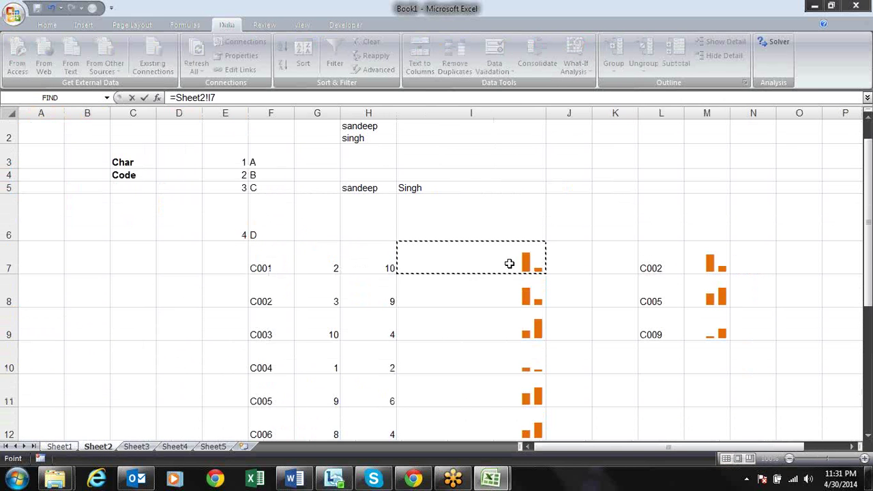
{"action": "key", "text": "Return"}
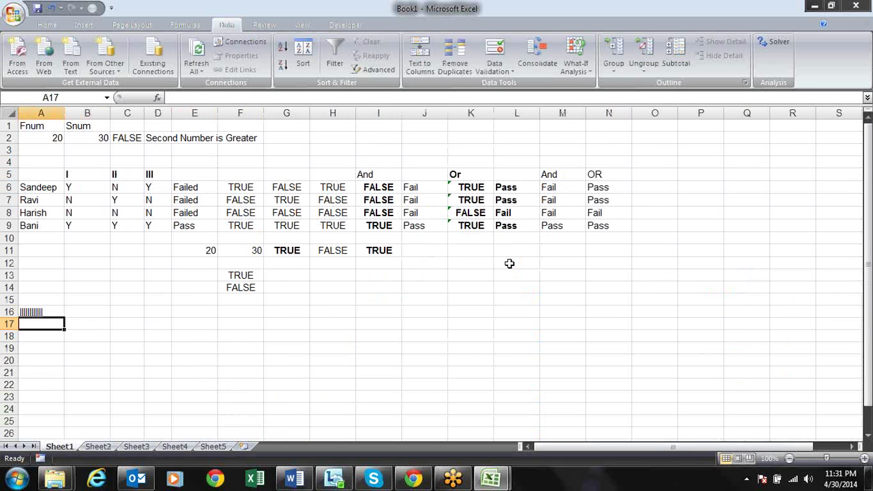
{"action": "key", "text": "Up"}
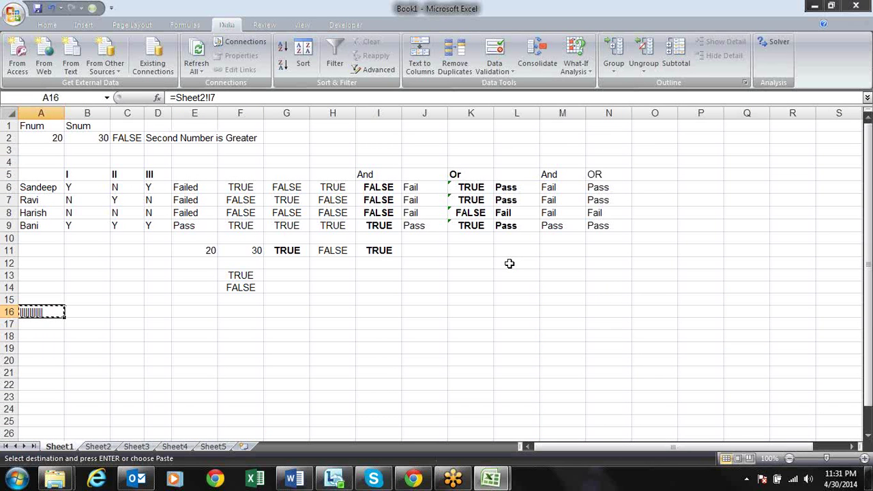
Enter =Sheet2!F7 in Book1's A16 and copy it
{"action": "key", "text": "Escape"}
{"action": "type", "text": "="}
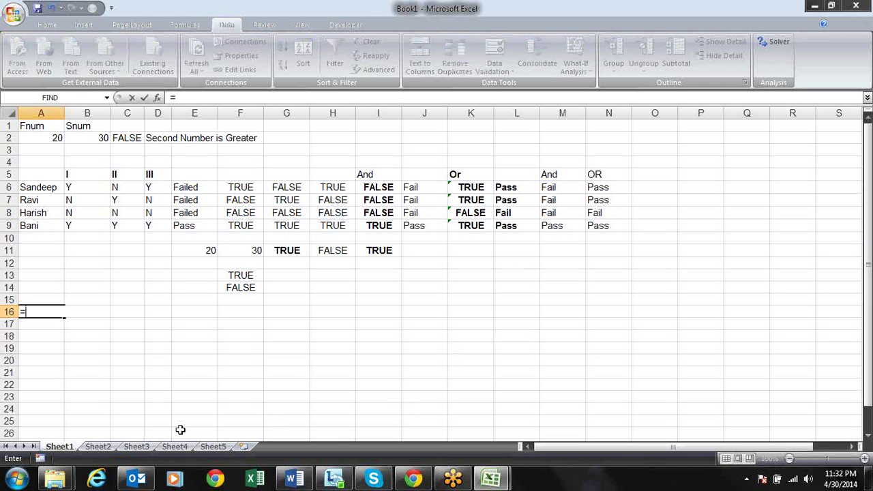
{"action": "left_click", "coordinate": [97, 445]}
{"action": "left_click", "coordinate": [279, 270]}
{"action": "key", "text": "Return"}
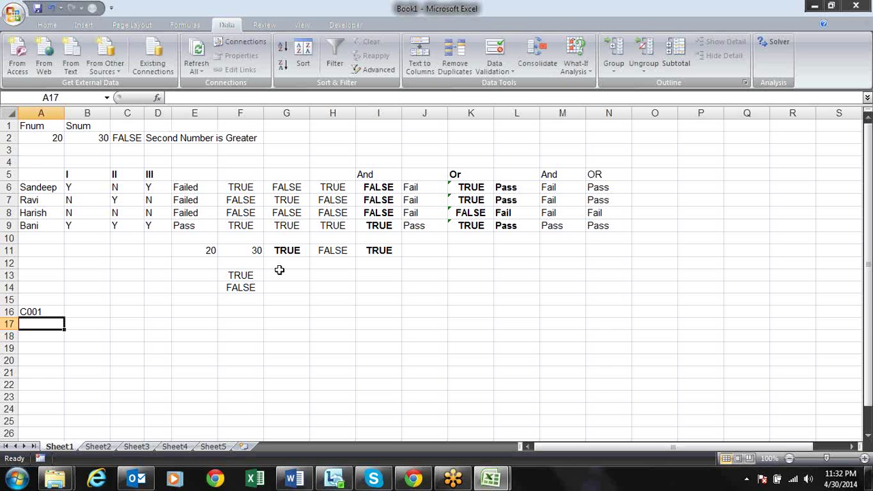
{"action": "key", "text": "Up"}
{"action": "key", "text": "ctrl+c"}
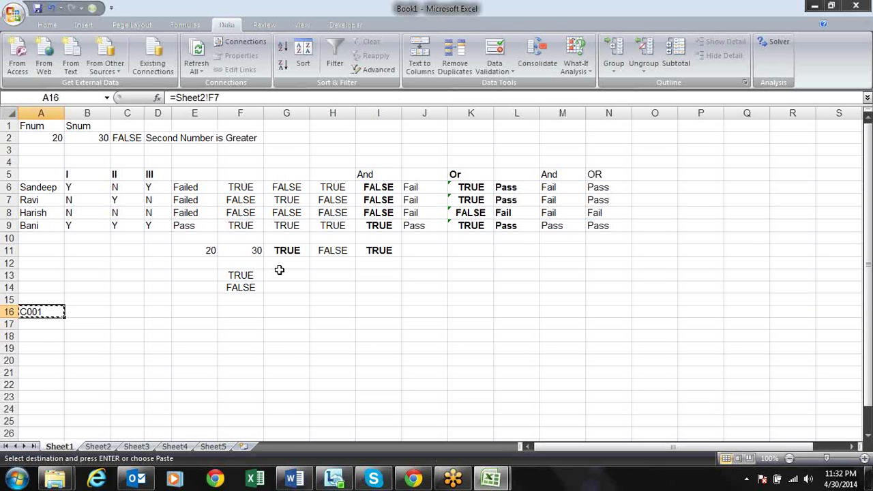
Paste the formula into Book2's C5, then undo the resulting #REF! result
{"action": "key", "text": "ctrl+Tab"}
{"action": "key", "text": "Down"}
{"action": "key", "text": "Down"}
{"action": "key", "text": "alt+e"}
{"action": "key", "text": "s"}
{"action": "key", "text": "f"}
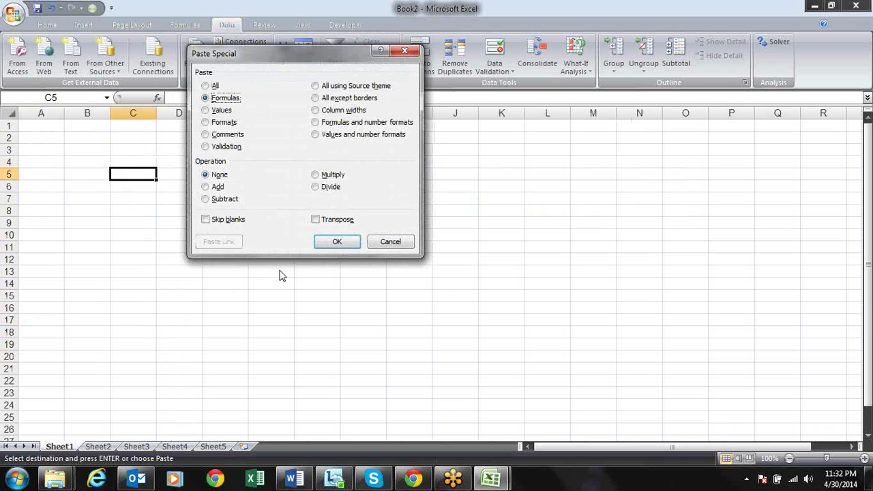
{"action": "key", "text": "Return"}
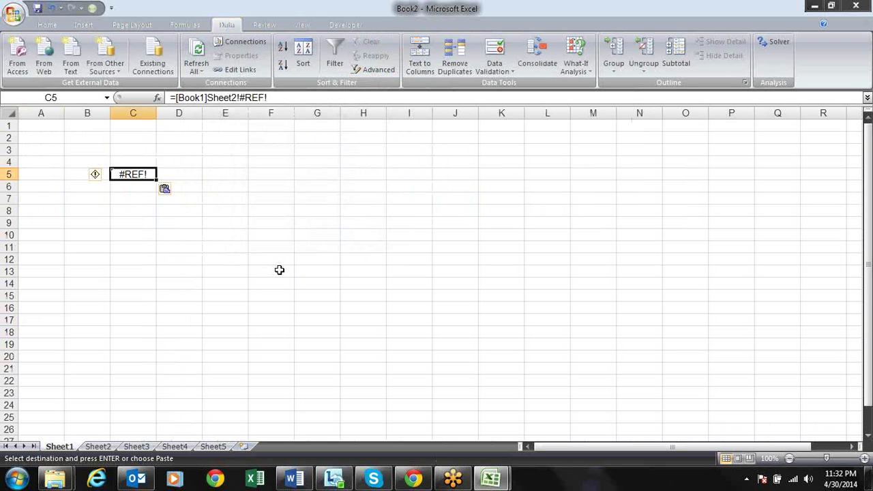
{"action": "key", "text": "ctrl+Tab"}
{"action": "key", "text": "ctrl+Tab"}
{"action": "key", "text": "ctrl+Tab"}
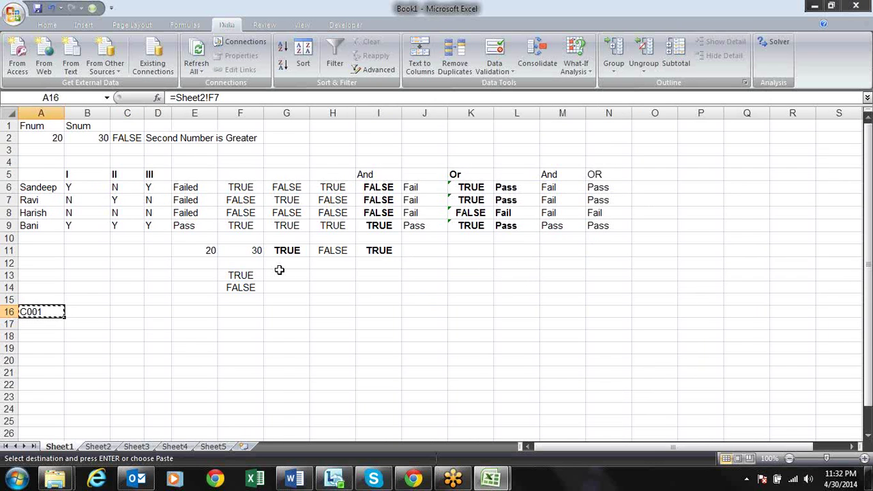
{"action": "key", "text": "ctrl+Tab"}
{"action": "key", "text": "ctrl+v"}
{"action": "key", "text": "ctrl+z"}
Recopy Book1's A16 and paste it as formulas only into Book2's A16
{"action": "key", "text": "ctrl+Tab"}
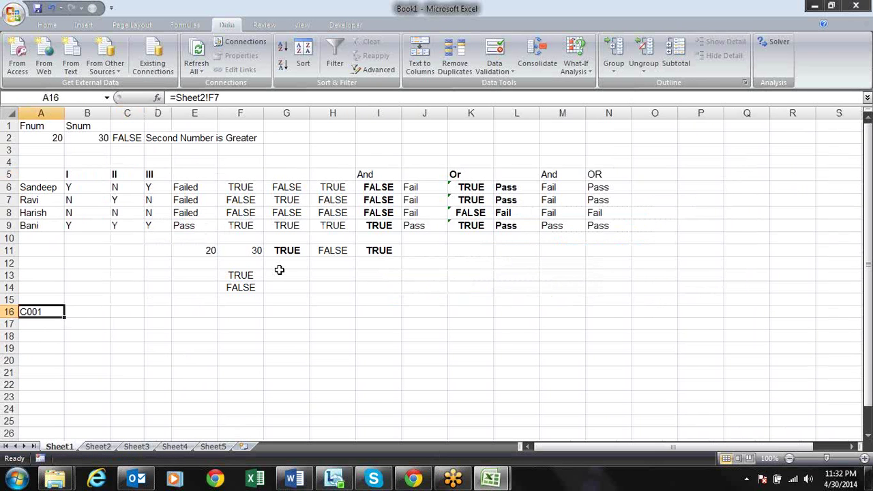
{"action": "key", "text": "ctrl+c"}
{"action": "key", "text": "ctrl+Tab"}
{"action": "key", "text": "Left"}
{"action": "key", "text": "Left"}
{"action": "key", "text": "Down"}
{"action": "key", "text": "Down"}
{"action": "key", "text": "Down"}
{"action": "key", "text": "Down"}
{"action": "key", "text": "Down"}
{"action": "key", "text": "Down"}
{"action": "key", "text": "Down"}
{"action": "key", "text": "Down"}
{"action": "key", "text": "Down"}
{"action": "key", "text": "Down"}
{"action": "key", "text": "Down"}
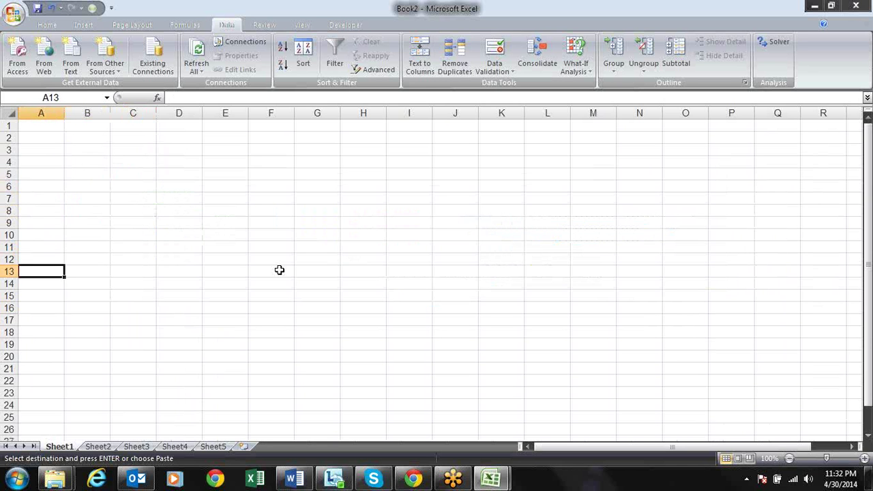
{"action": "key", "text": "alt+e"}
{"action": "key", "text": "s"}
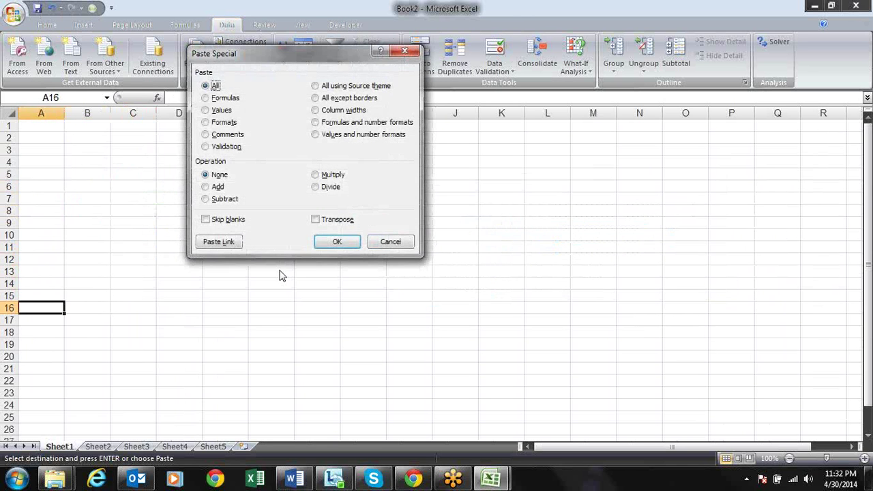
{"action": "key", "text": "f"}
{"action": "key", "text": "Return"}
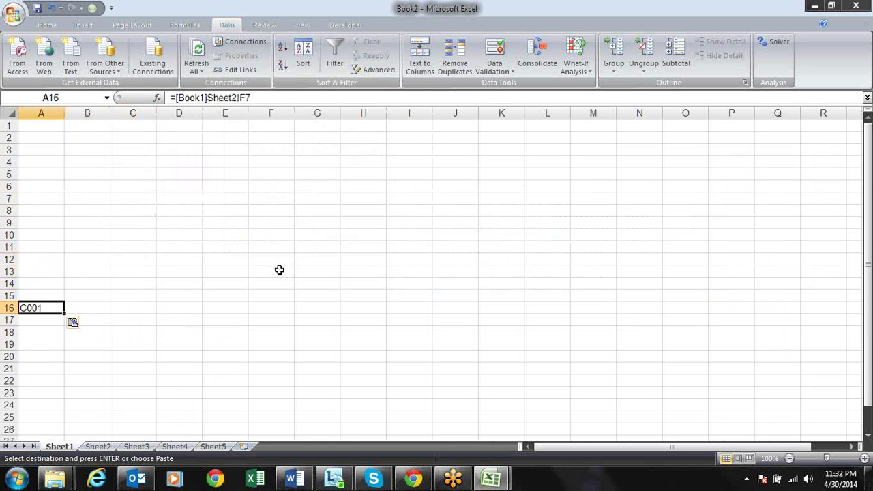
{"action": "key", "text": "ctrl+Tab"}
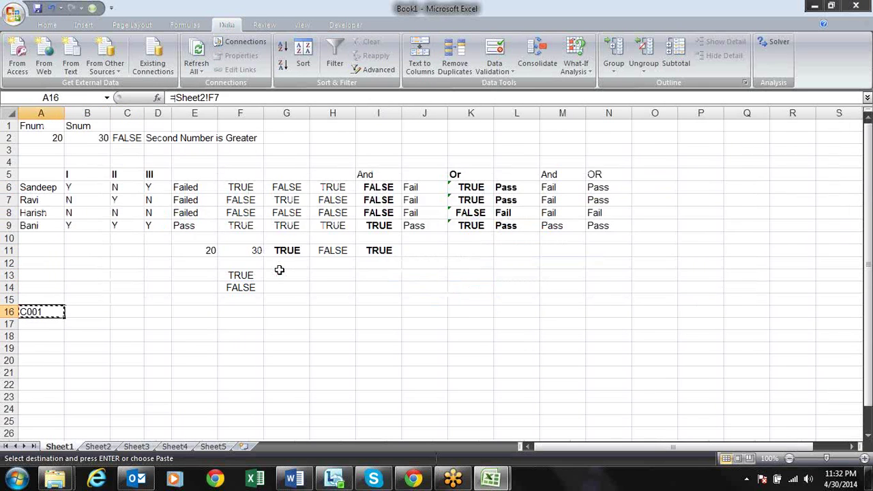
{"action": "key", "text": "ctrl+Tab"}
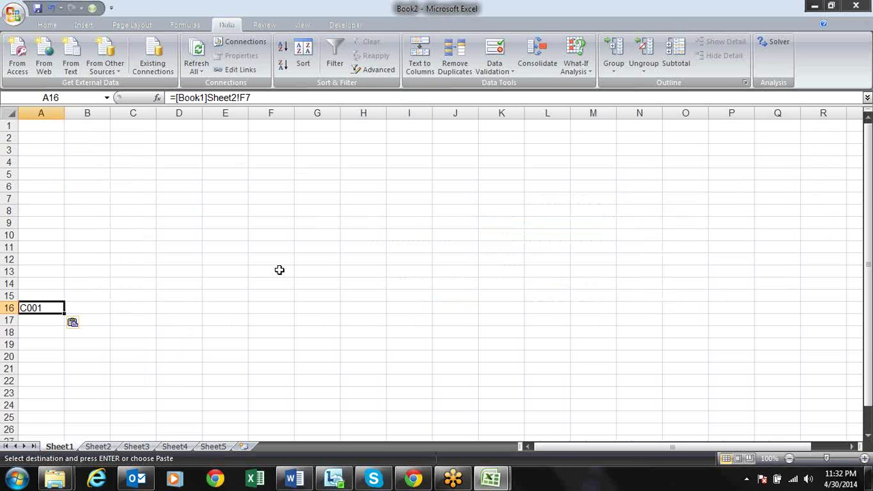
Inspect A16's formula and select its [Book1] workbook prefix
{"action": "key", "text": "Right"}
{"action": "key", "text": "Left"}
{"action": "key", "text": "Right"}
{"action": "key", "text": "Right"}
{"action": "key", "text": "Left"}
{"action": "key", "text": "Left"}
{"action": "key", "text": "Right"}
{"action": "key", "text": "ctrl+f"}
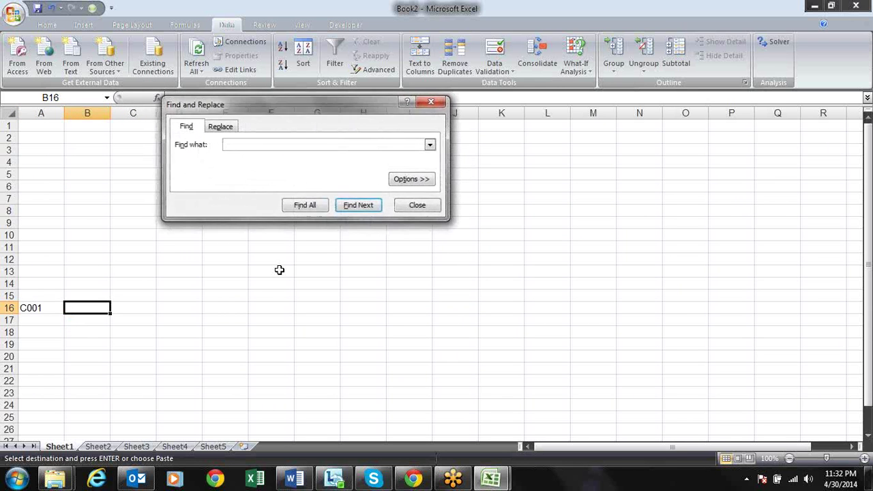
{"action": "key", "text": "Escape"}
{"action": "key", "text": "Left"}
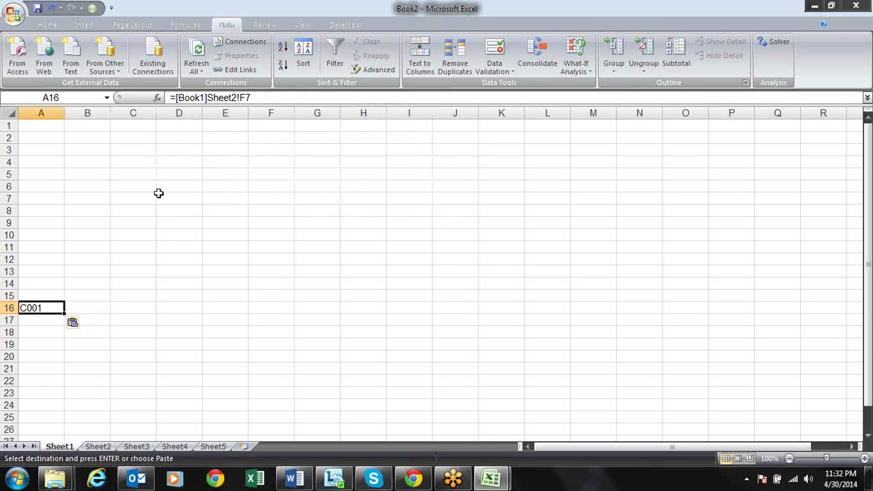
{"action": "left_click", "coordinate": [206, 97]}
{"action": "left_click_drag", "start_coordinate": [206, 97], "coordinate": [175, 98]}
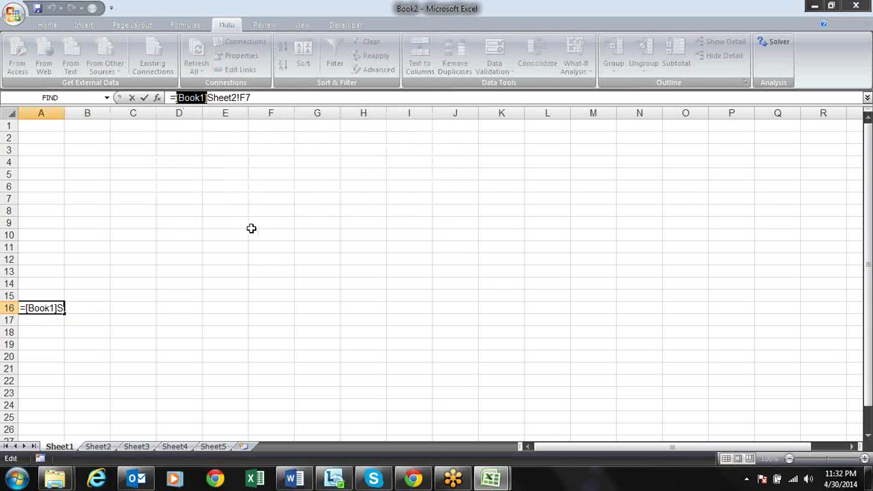
{"action": "key", "text": "Escape"}
Replace All occurrences of [Book1] with nothing, making one replacement
{"action": "key", "text": "ctrl+f"}
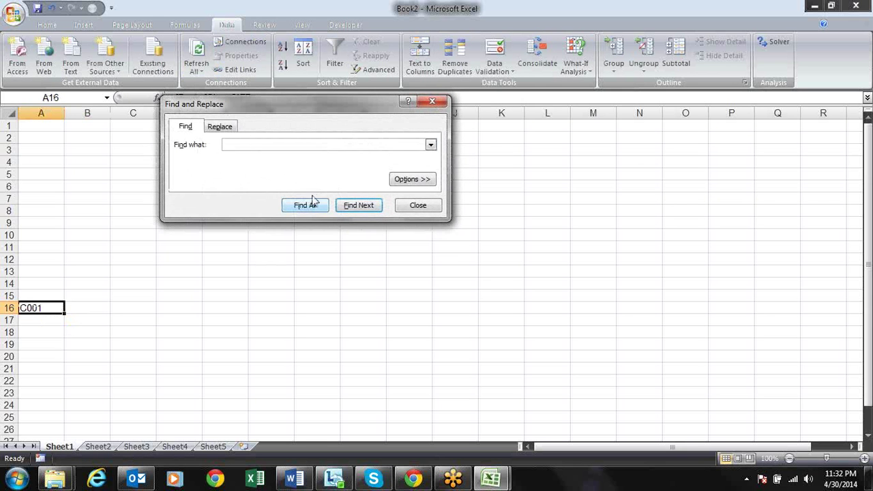
{"action": "left_click", "coordinate": [399, 180]}
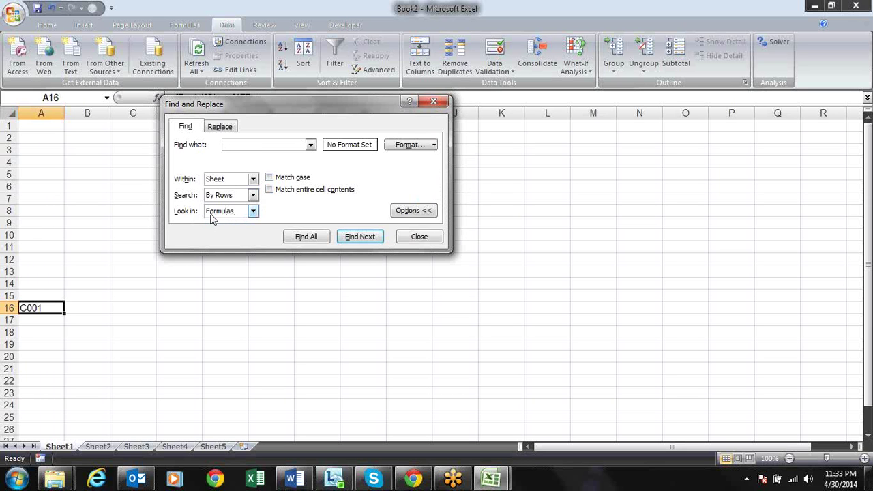
{"action": "key", "text": "ctrl+v"}
{"action": "left_click", "coordinate": [230, 126]}
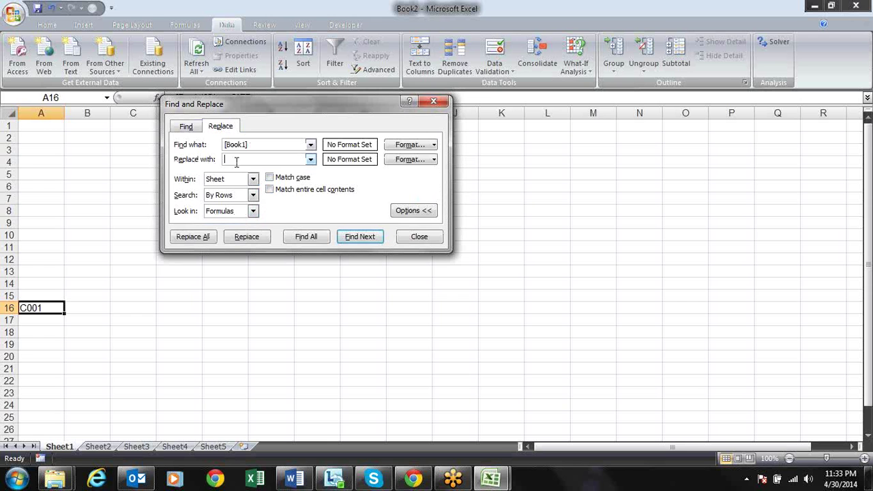
{"action": "left_click", "coordinate": [202, 246]}
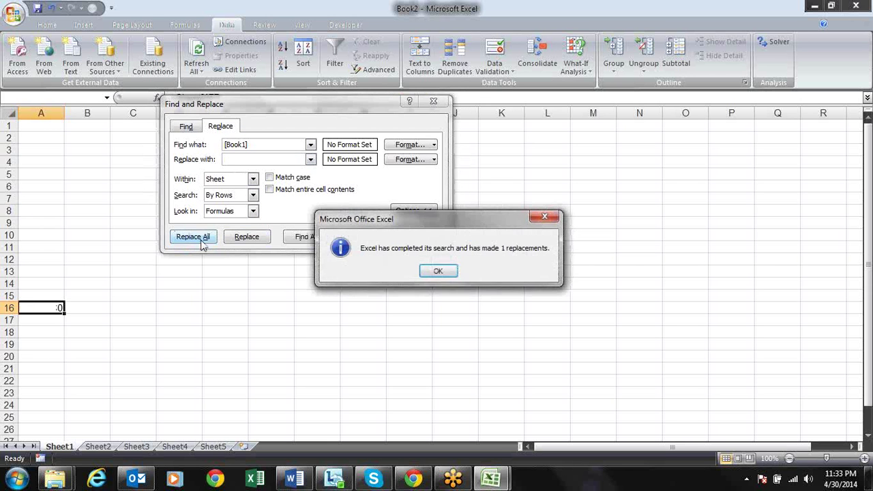
{"action": "key", "text": "Return"}
{"action": "key", "text": "Escape"}
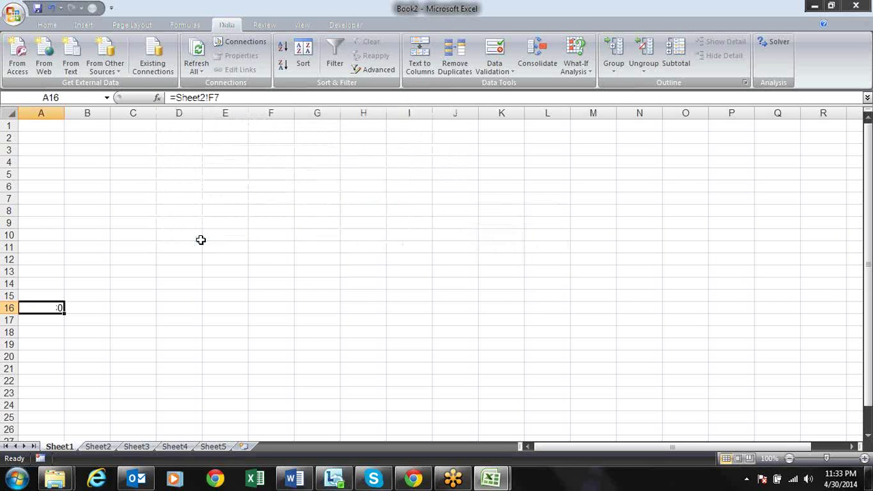